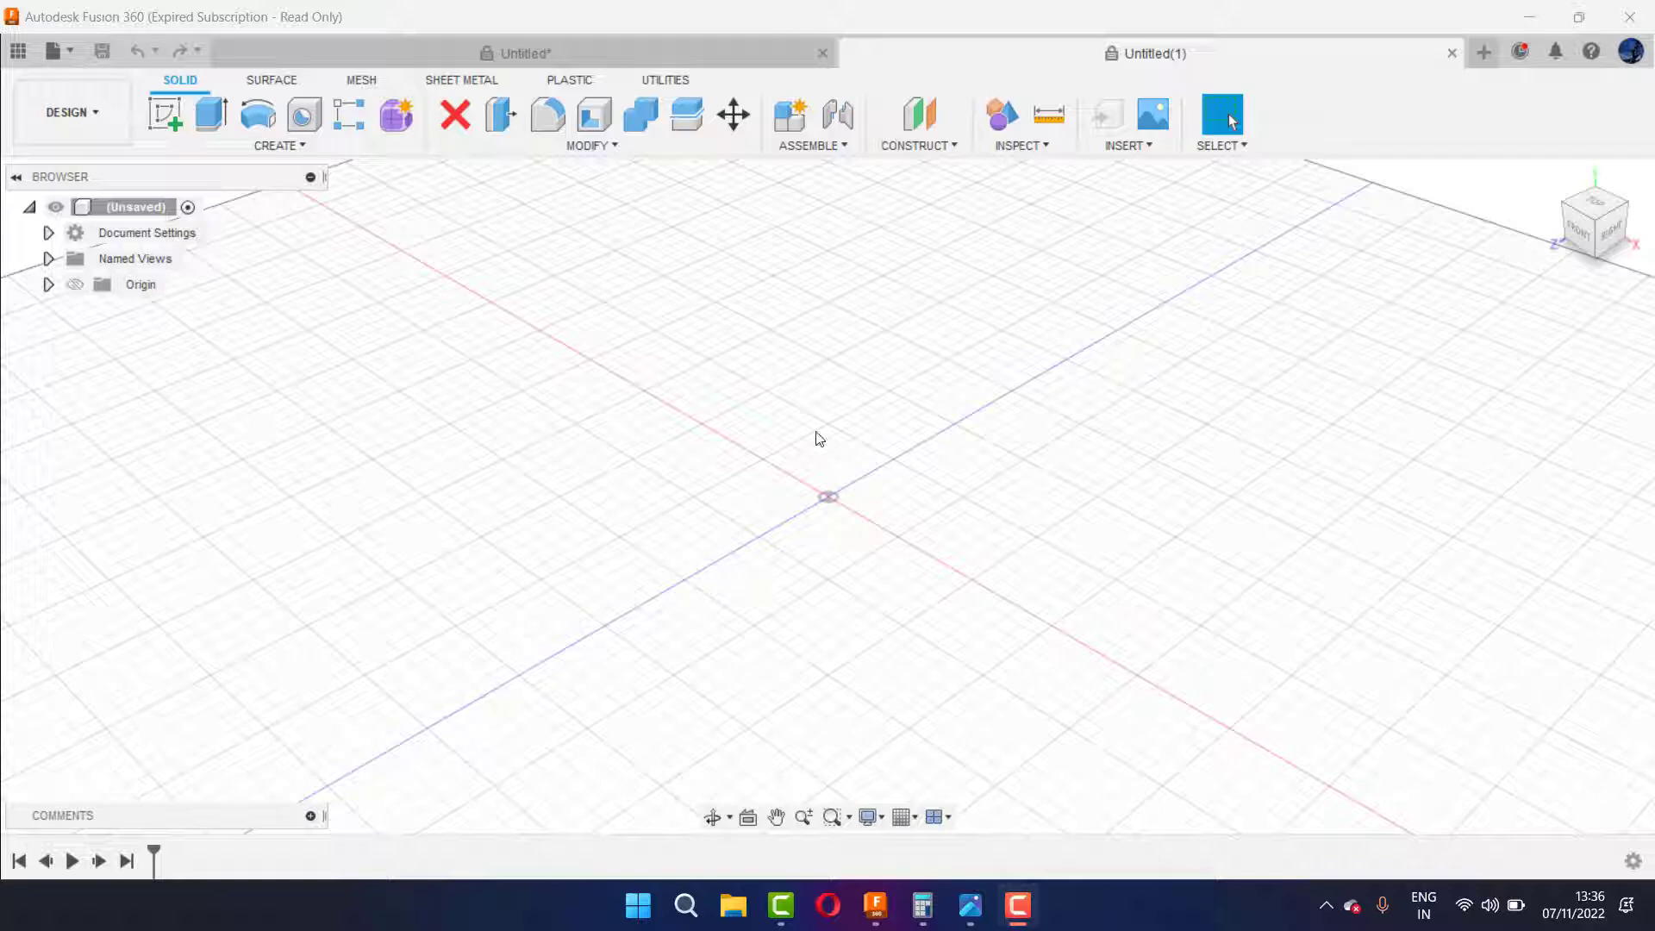
Step: Check the reference drawing, then start a new sketch on the XZ origin plane
left_click(969, 905)
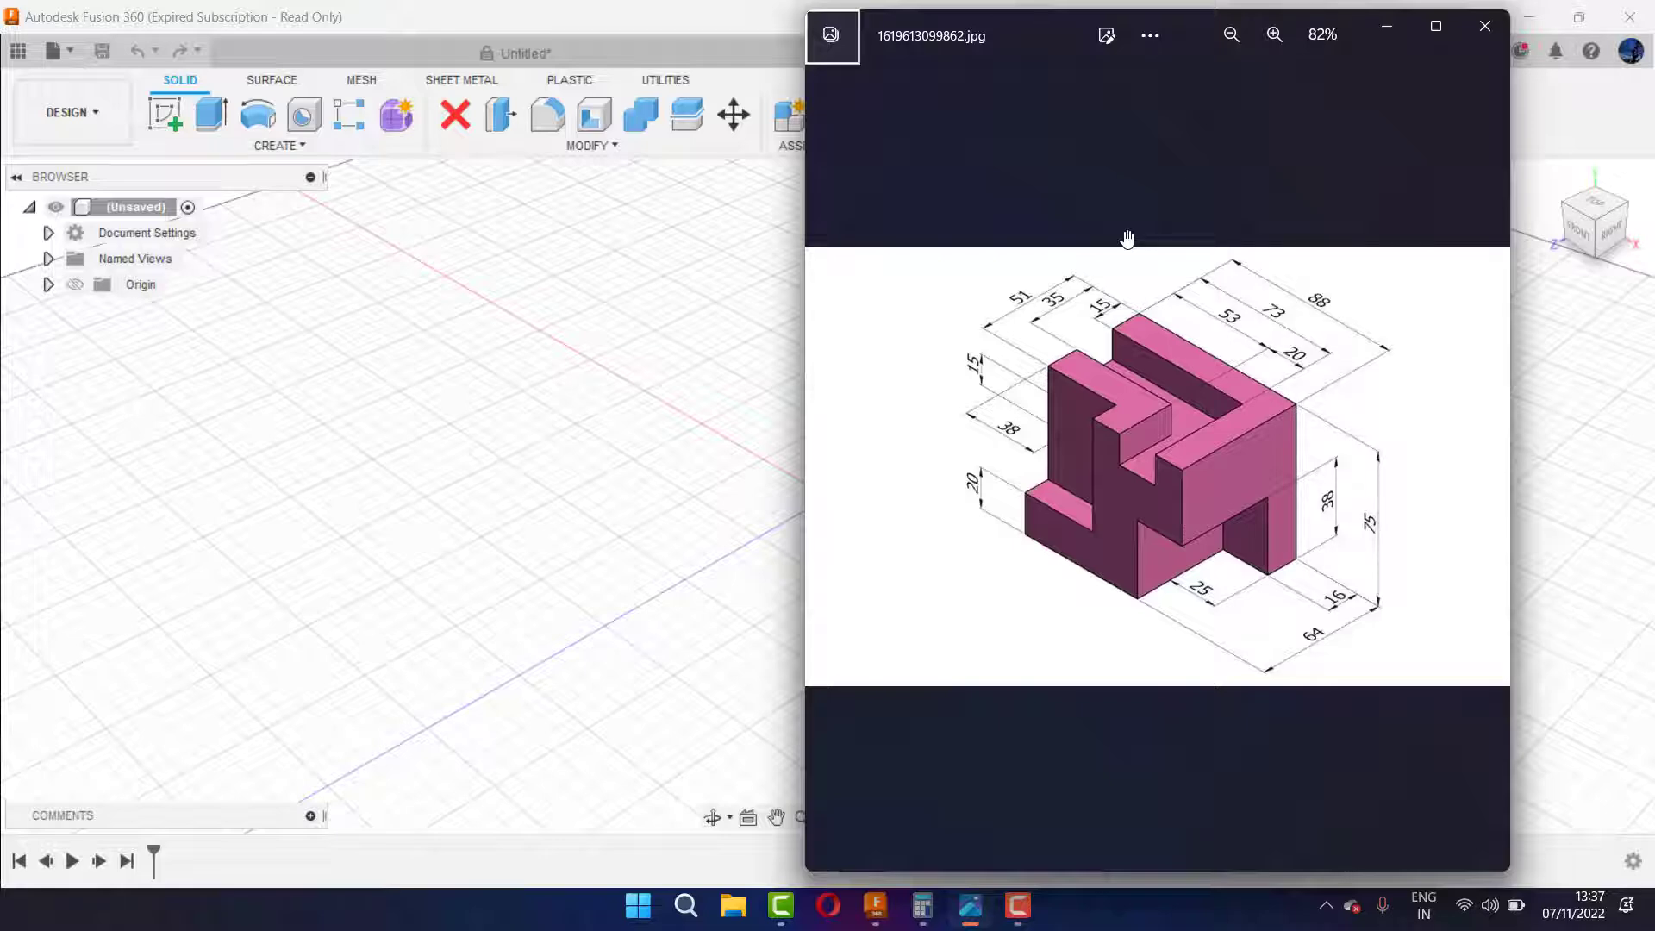
left_click(634, 343)
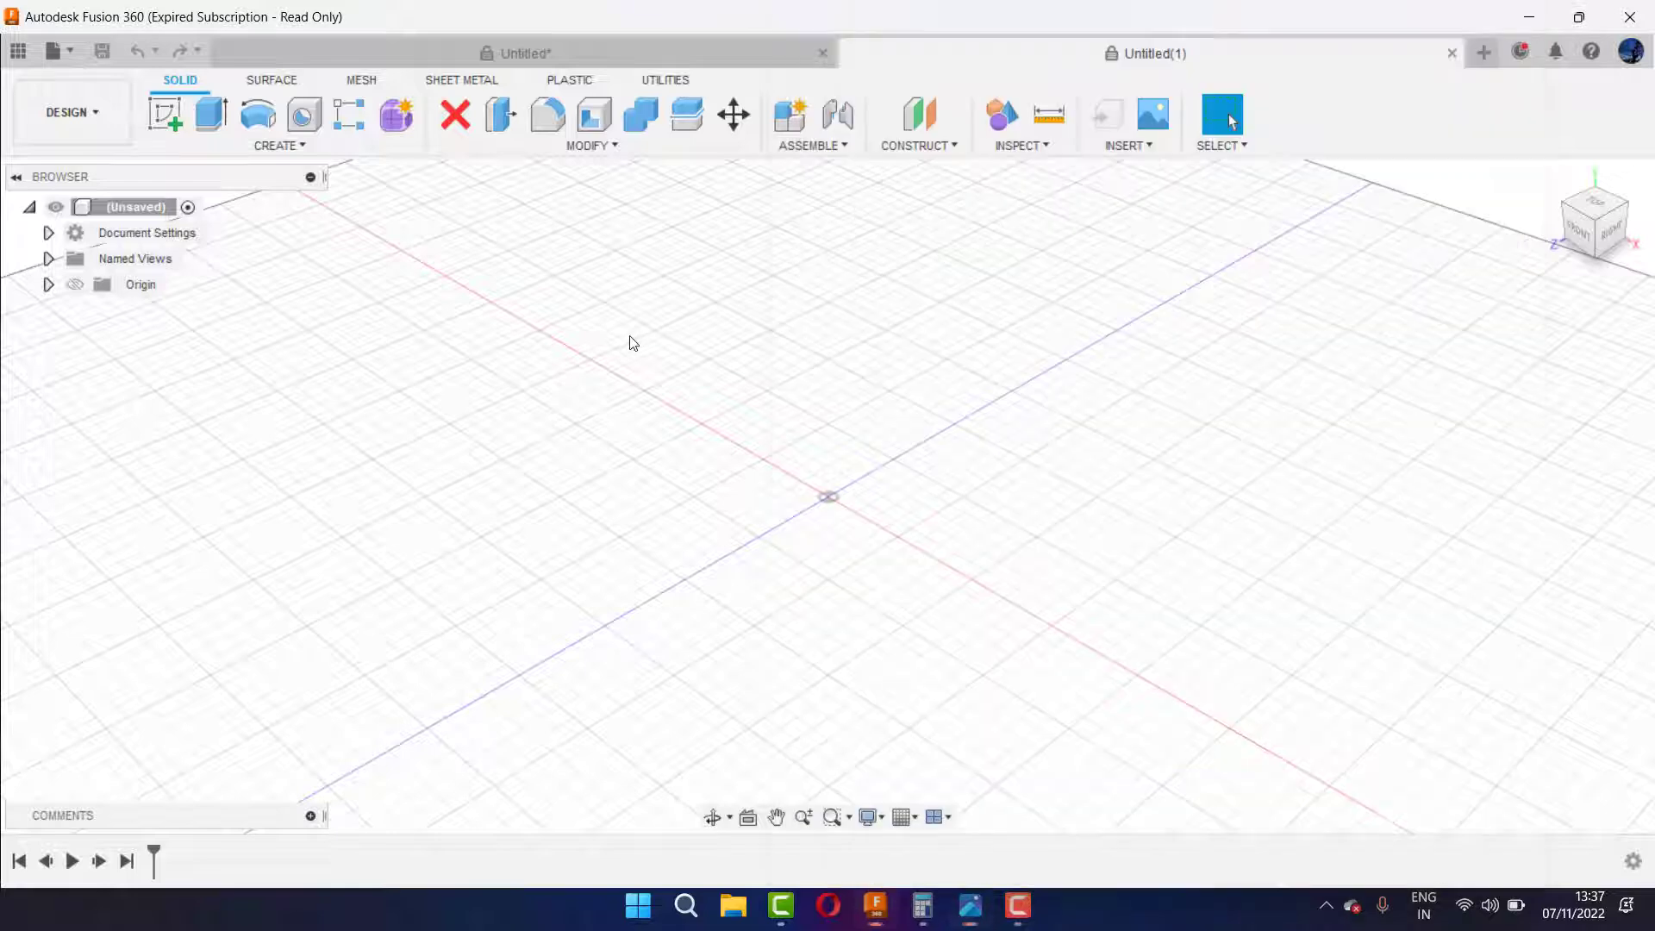
left_click(48, 284)
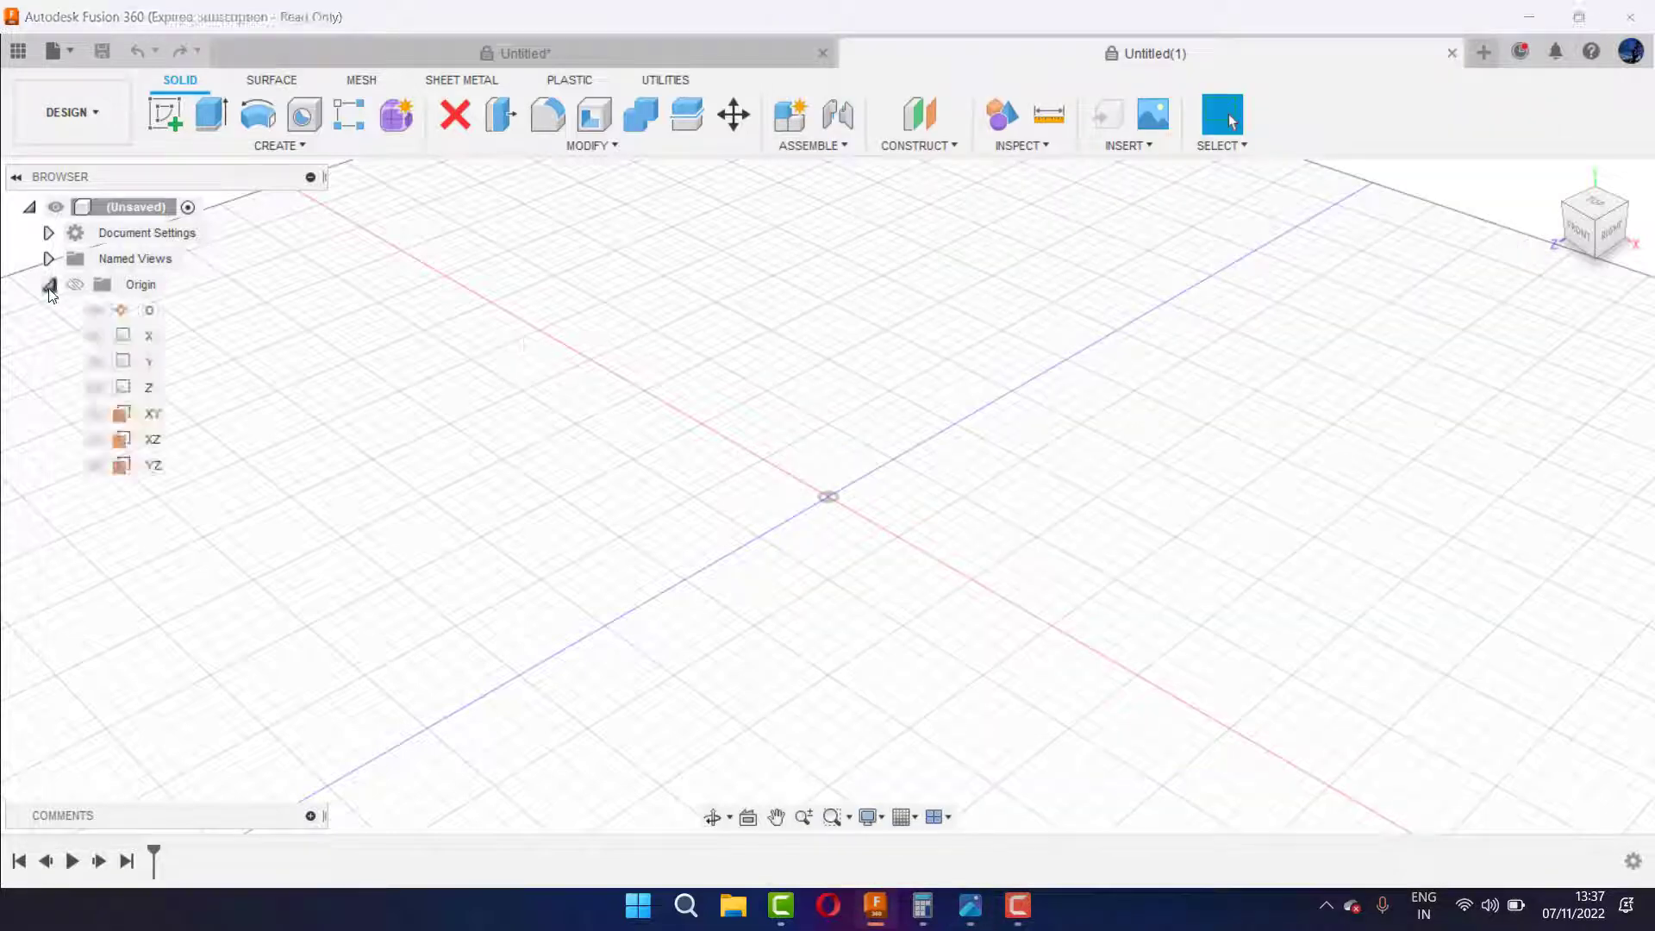
left_click(154, 441)
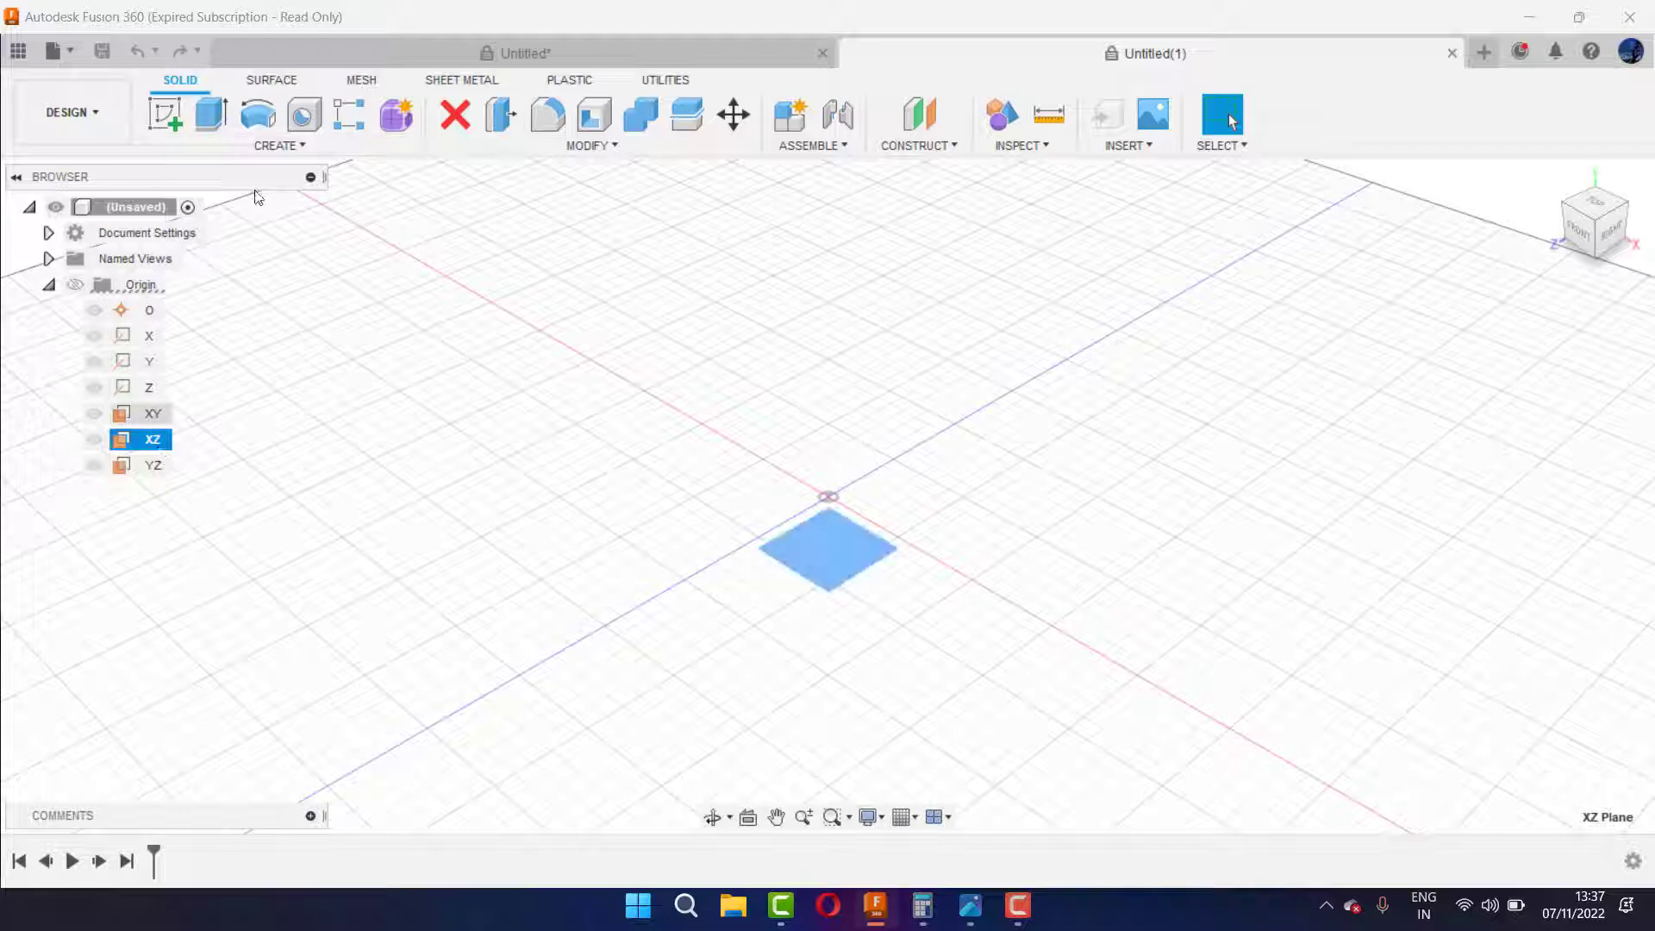
left_click(168, 119)
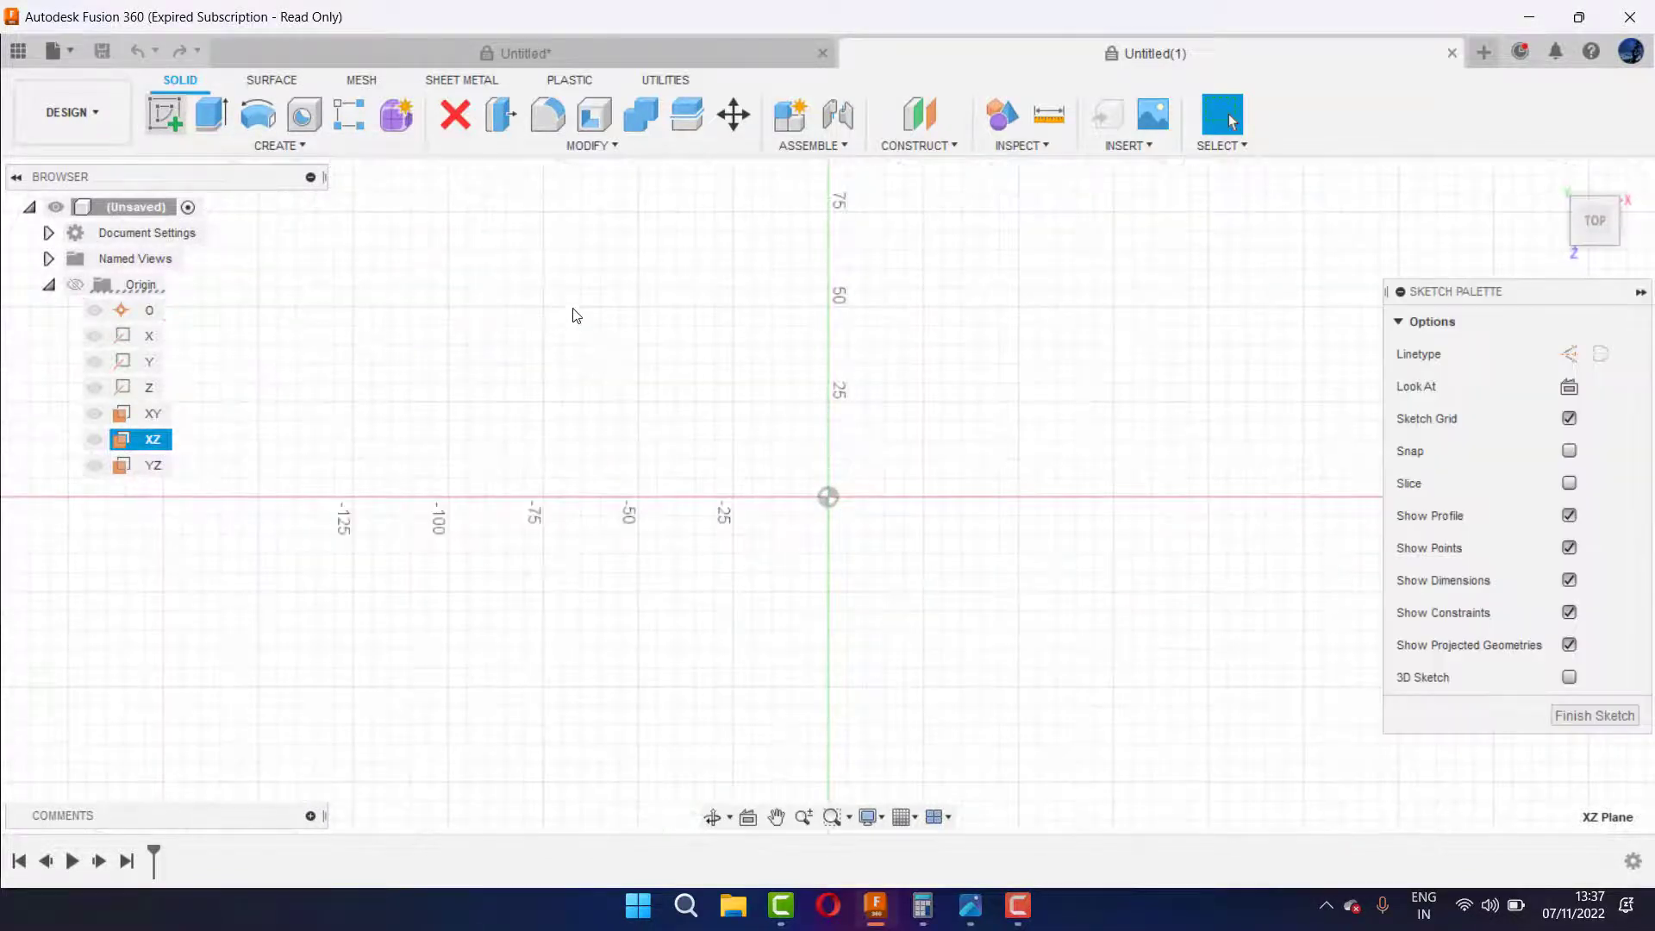
left_click(970, 913)
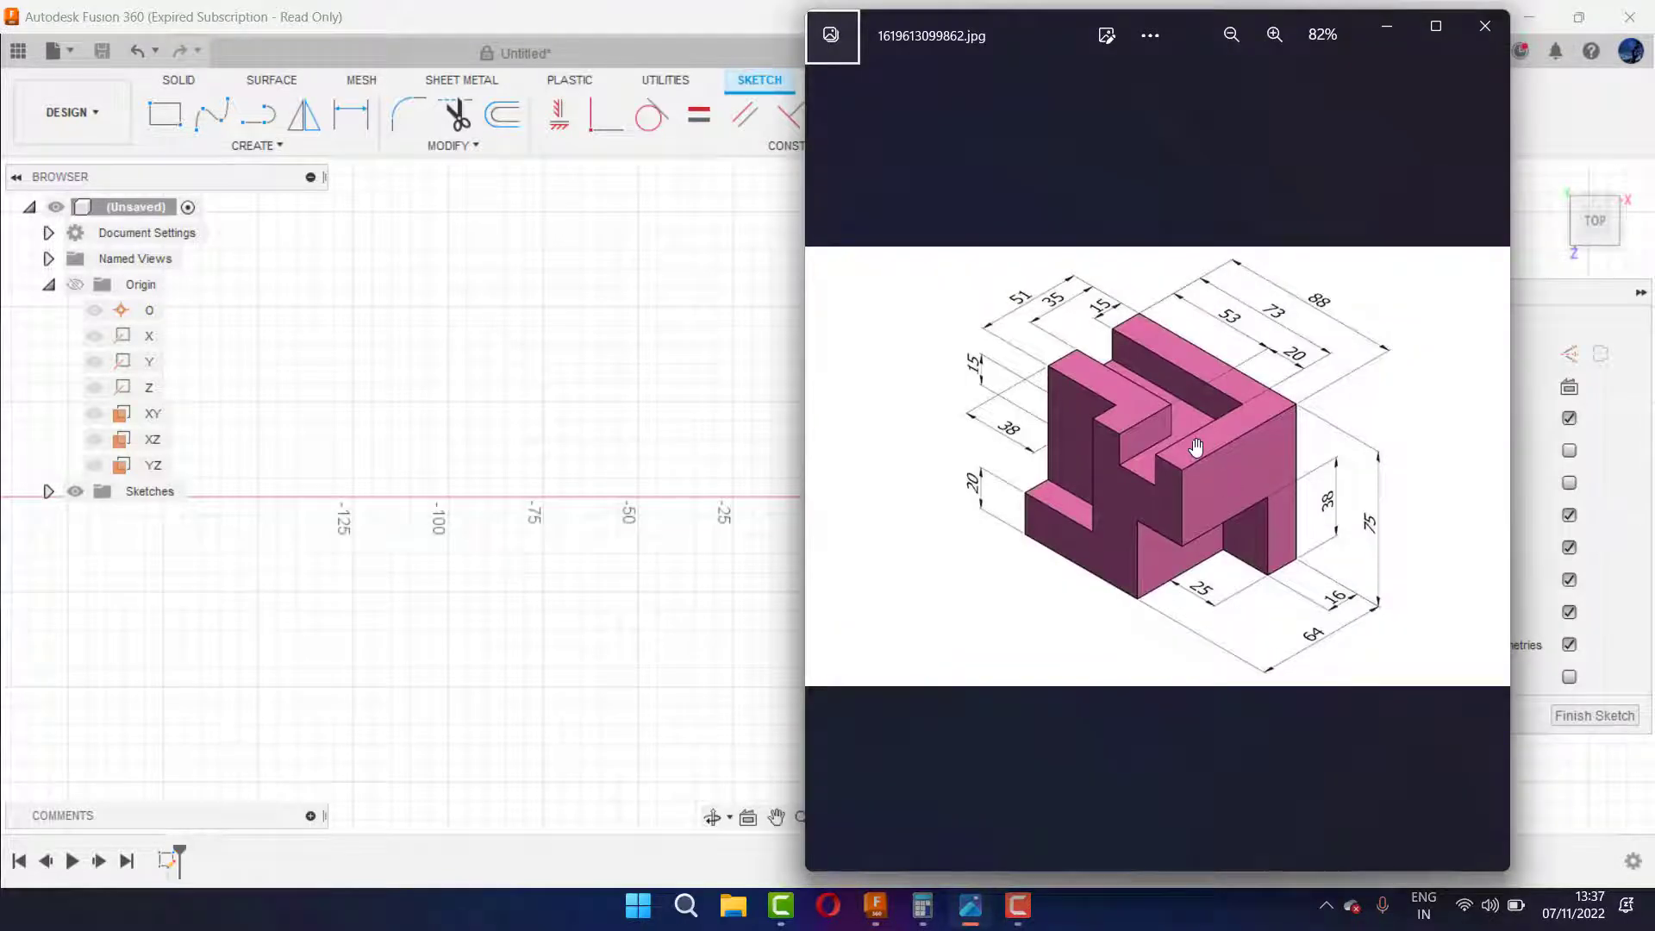
left_click(517, 334)
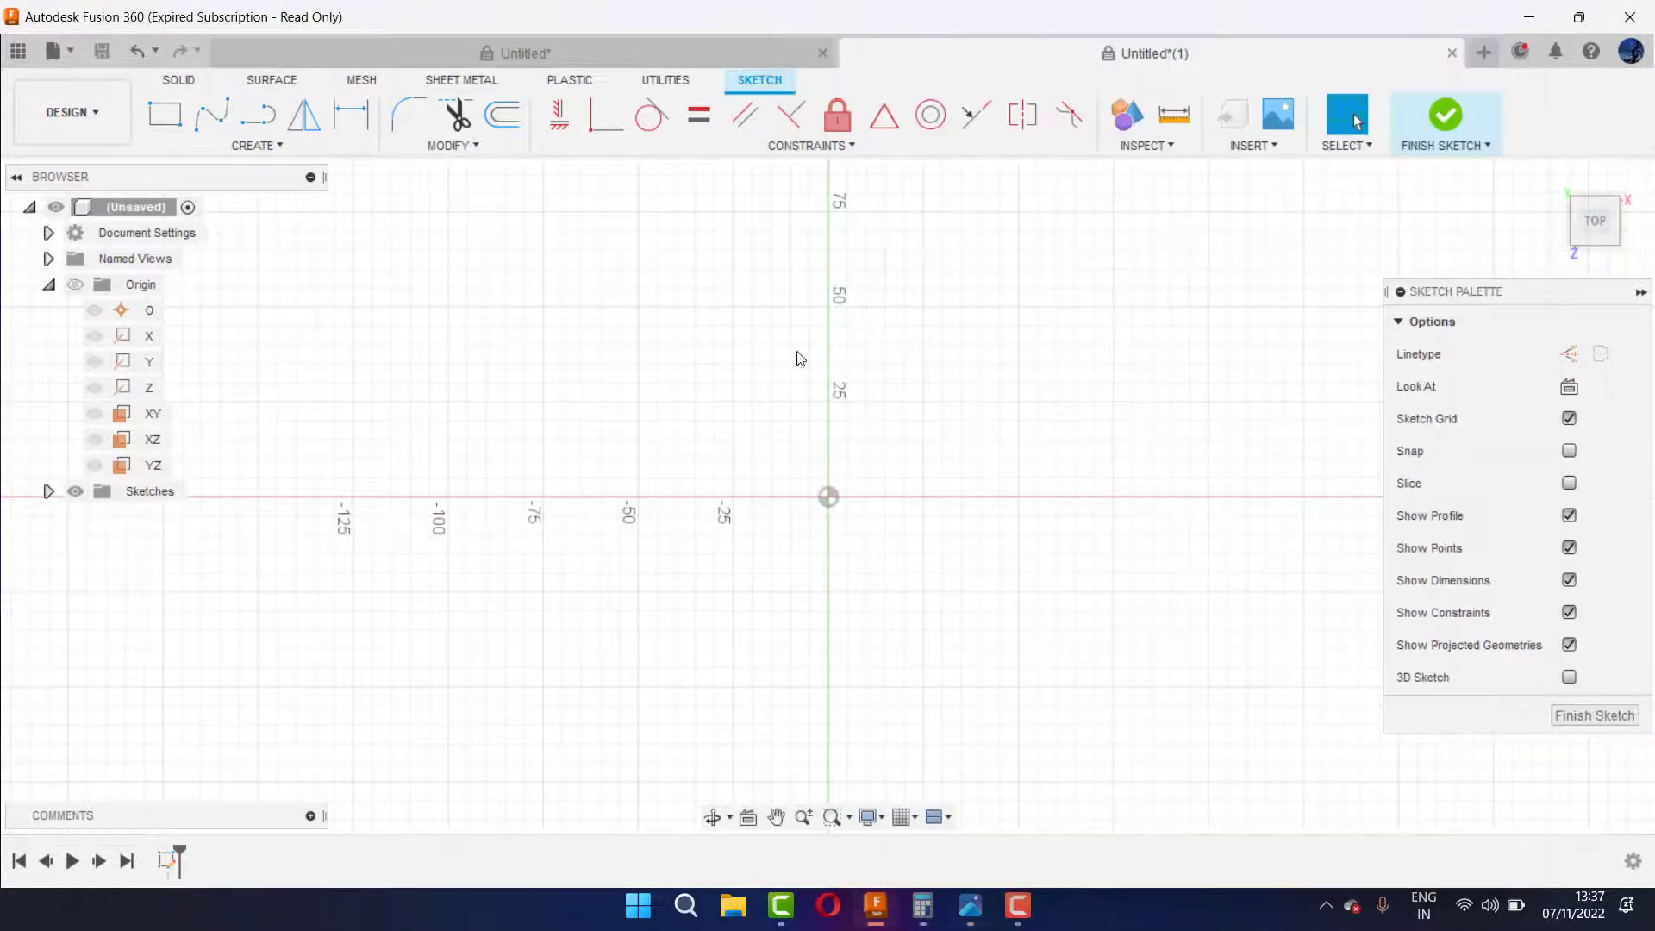
left_click(274, 145)
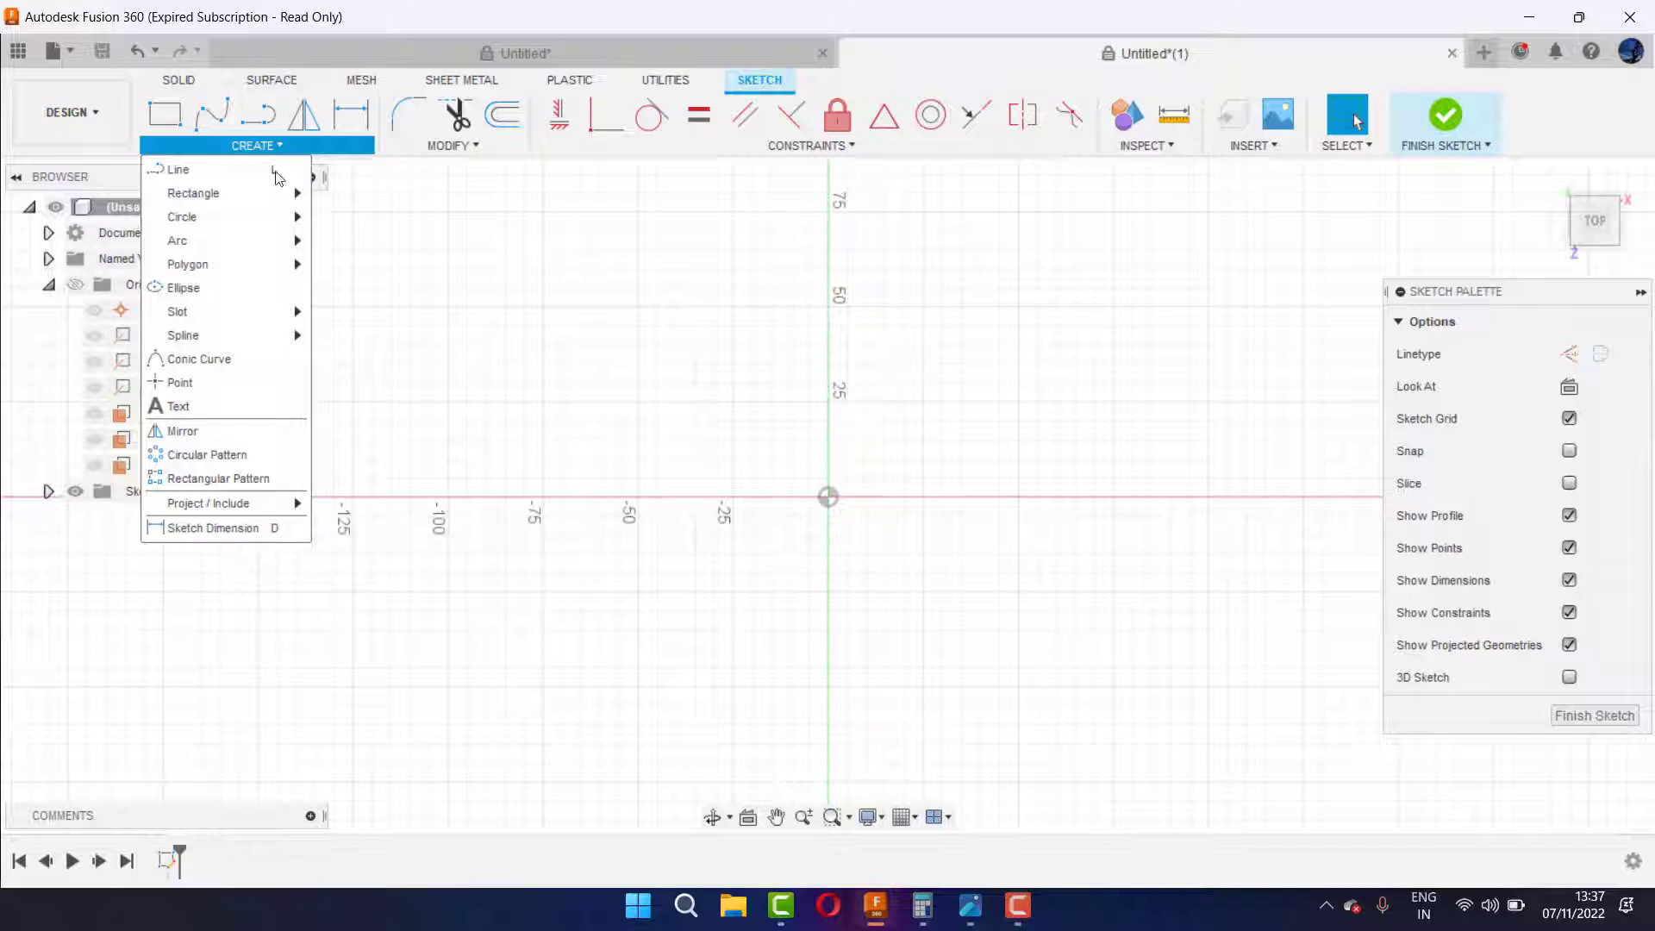
mouse_move(194, 192)
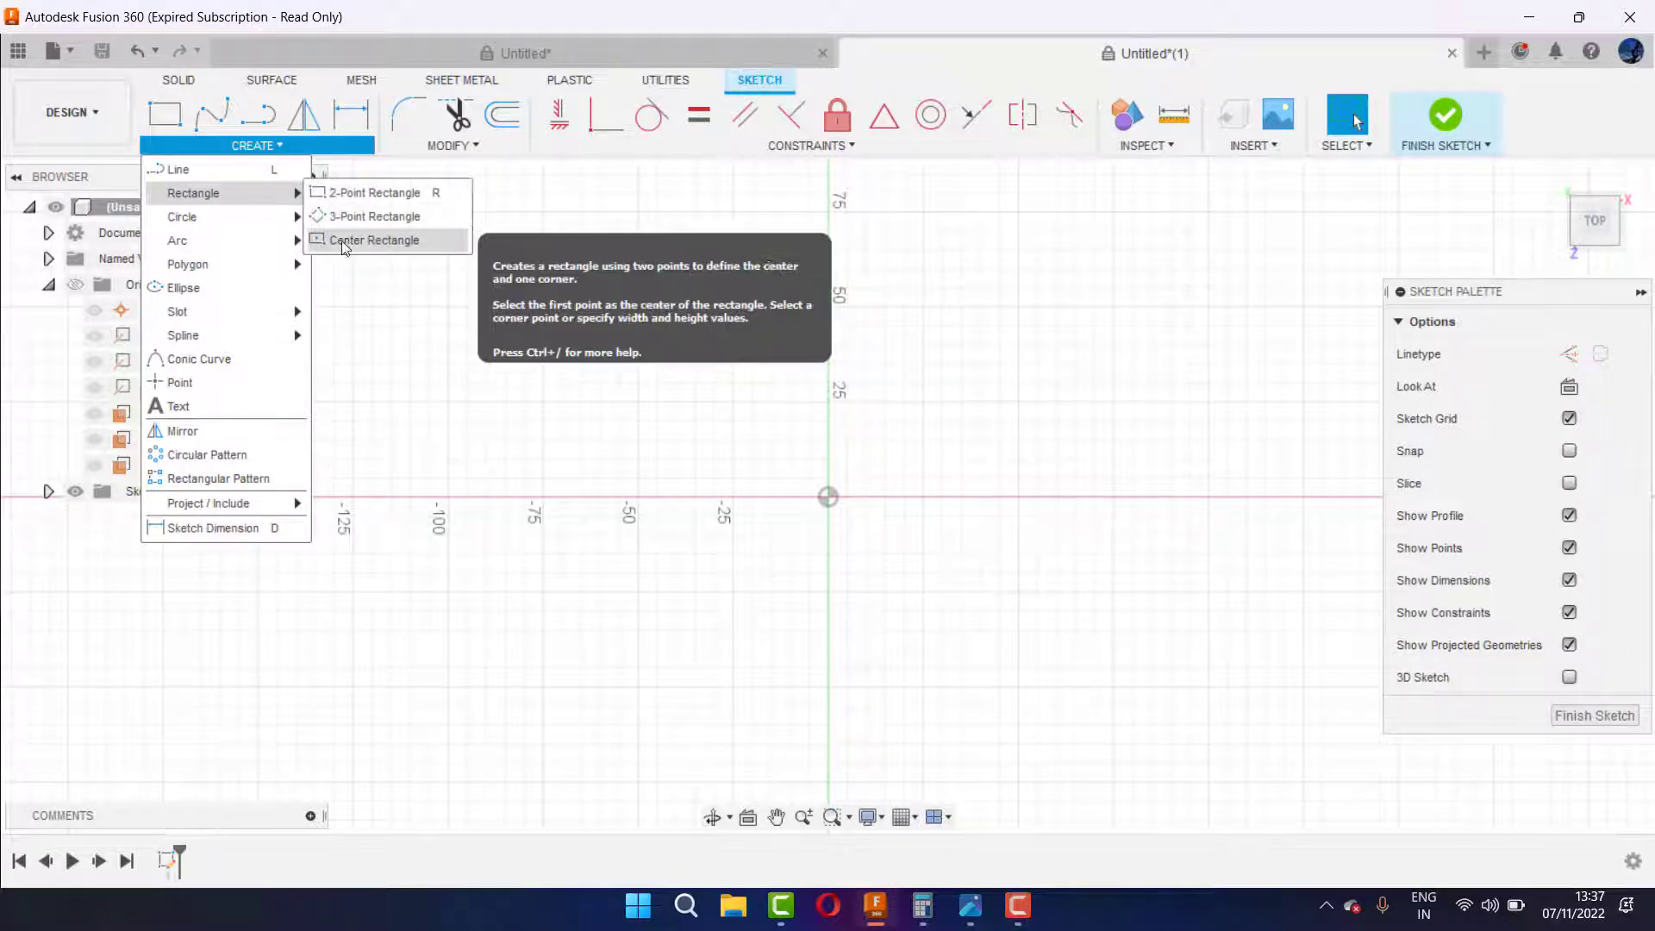
Step: Draw a center rectangle centred on the origin, checking the reference drawing
left_click(392, 242)
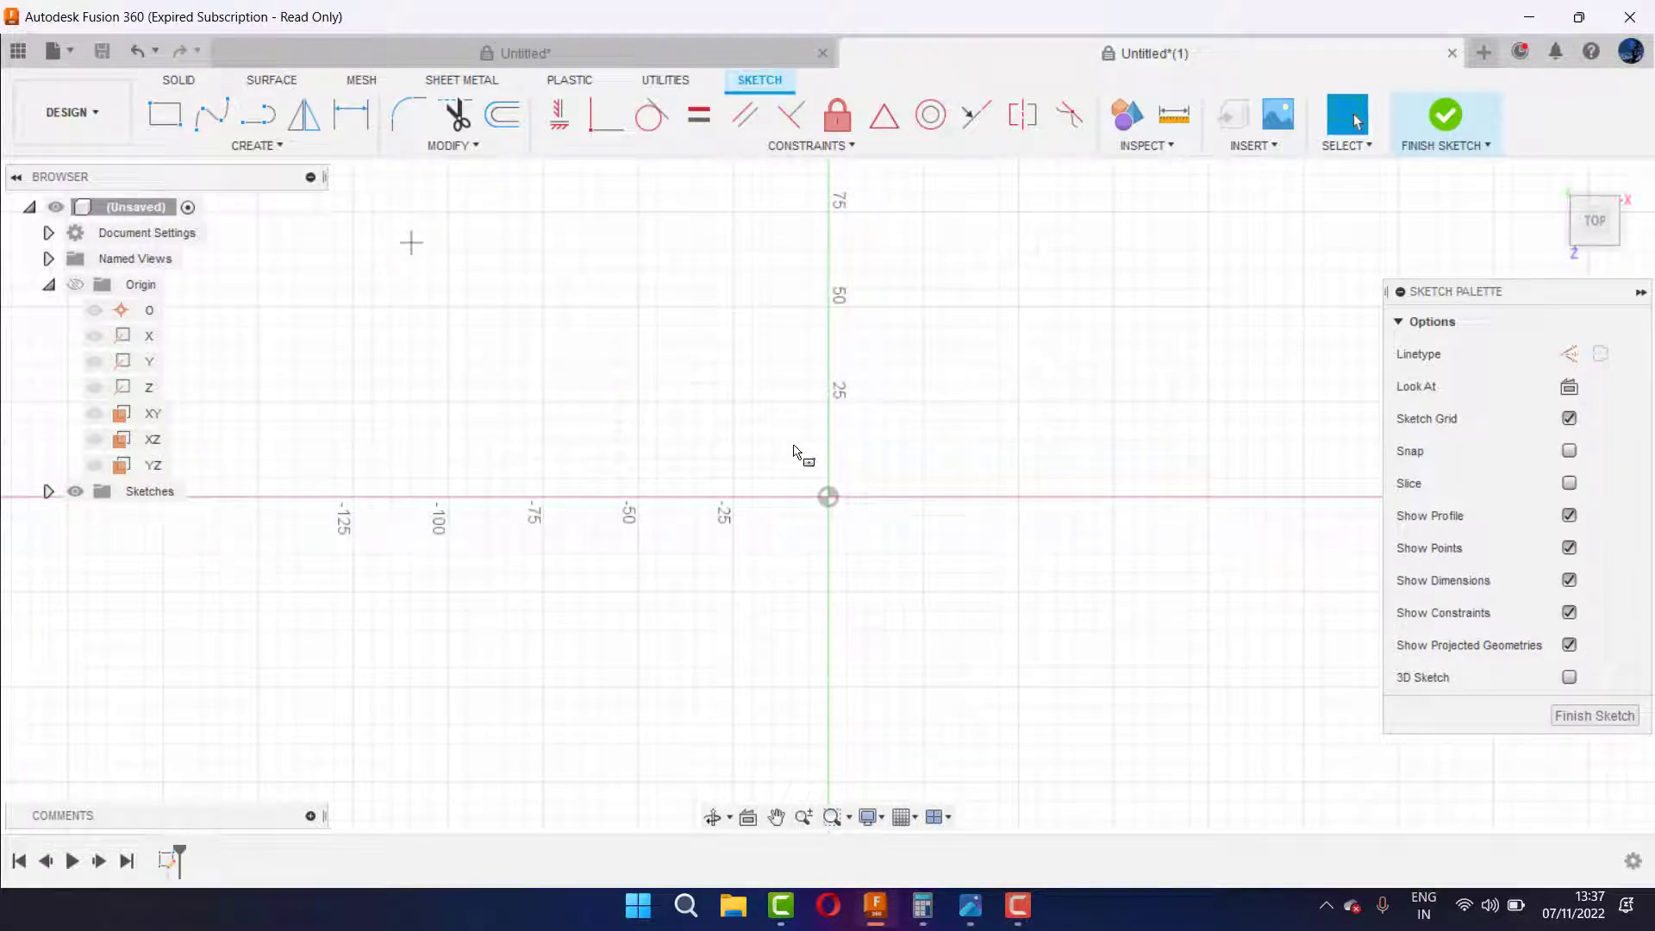
left_click(835, 502)
left_click(931, 401)
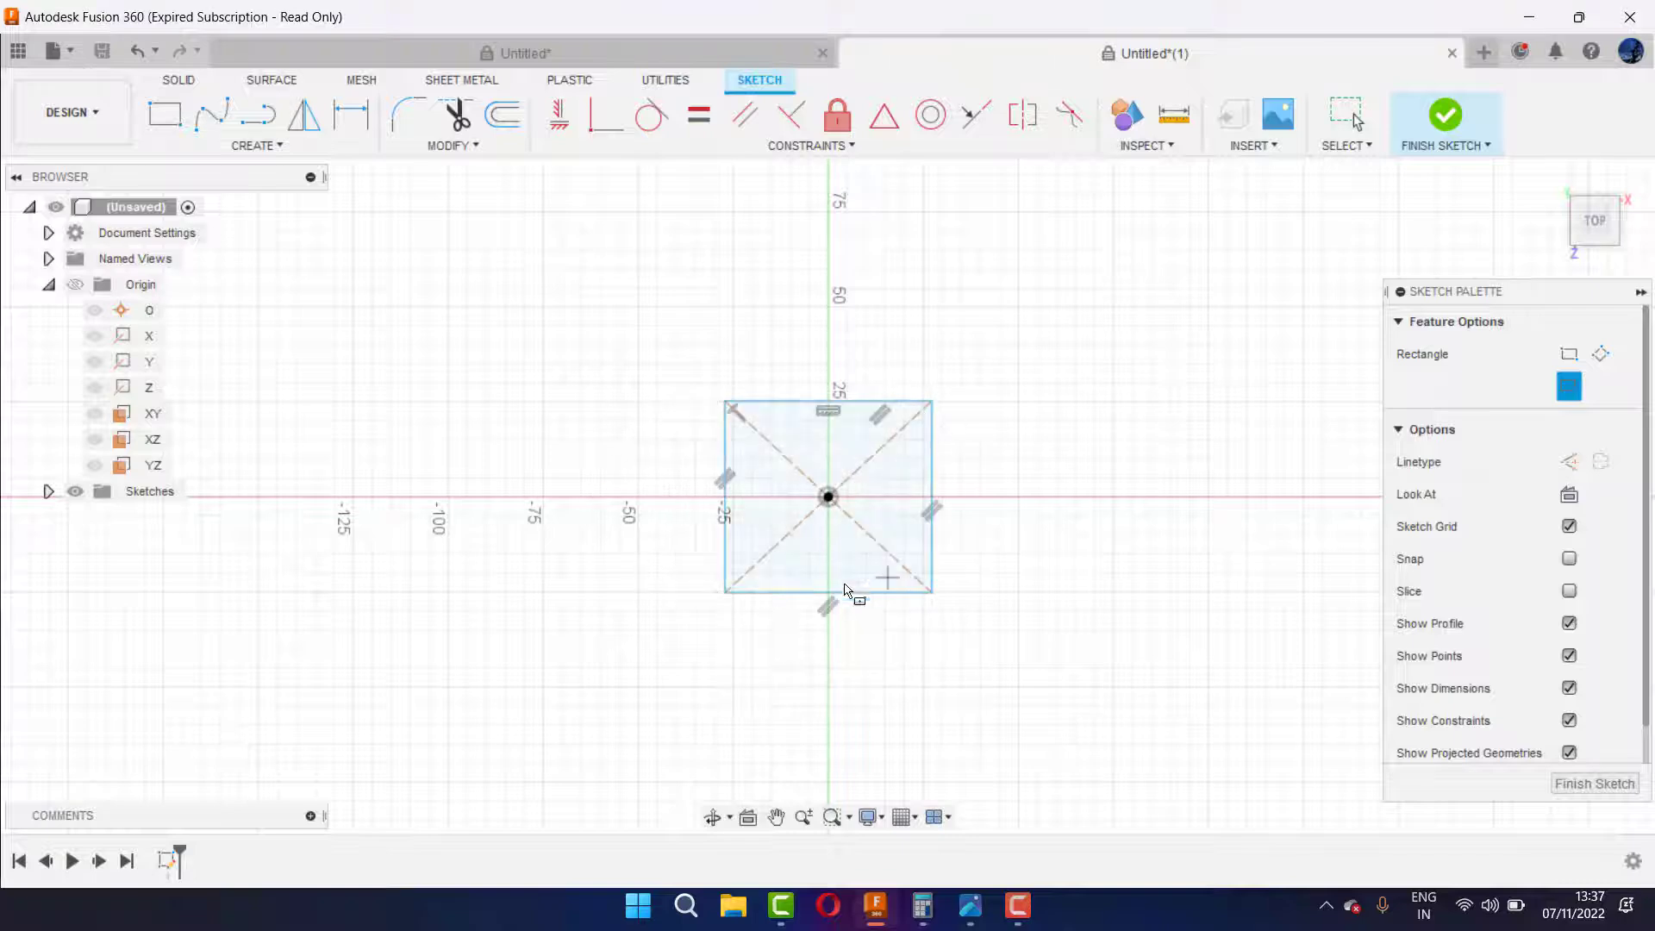
left_click(958, 915)
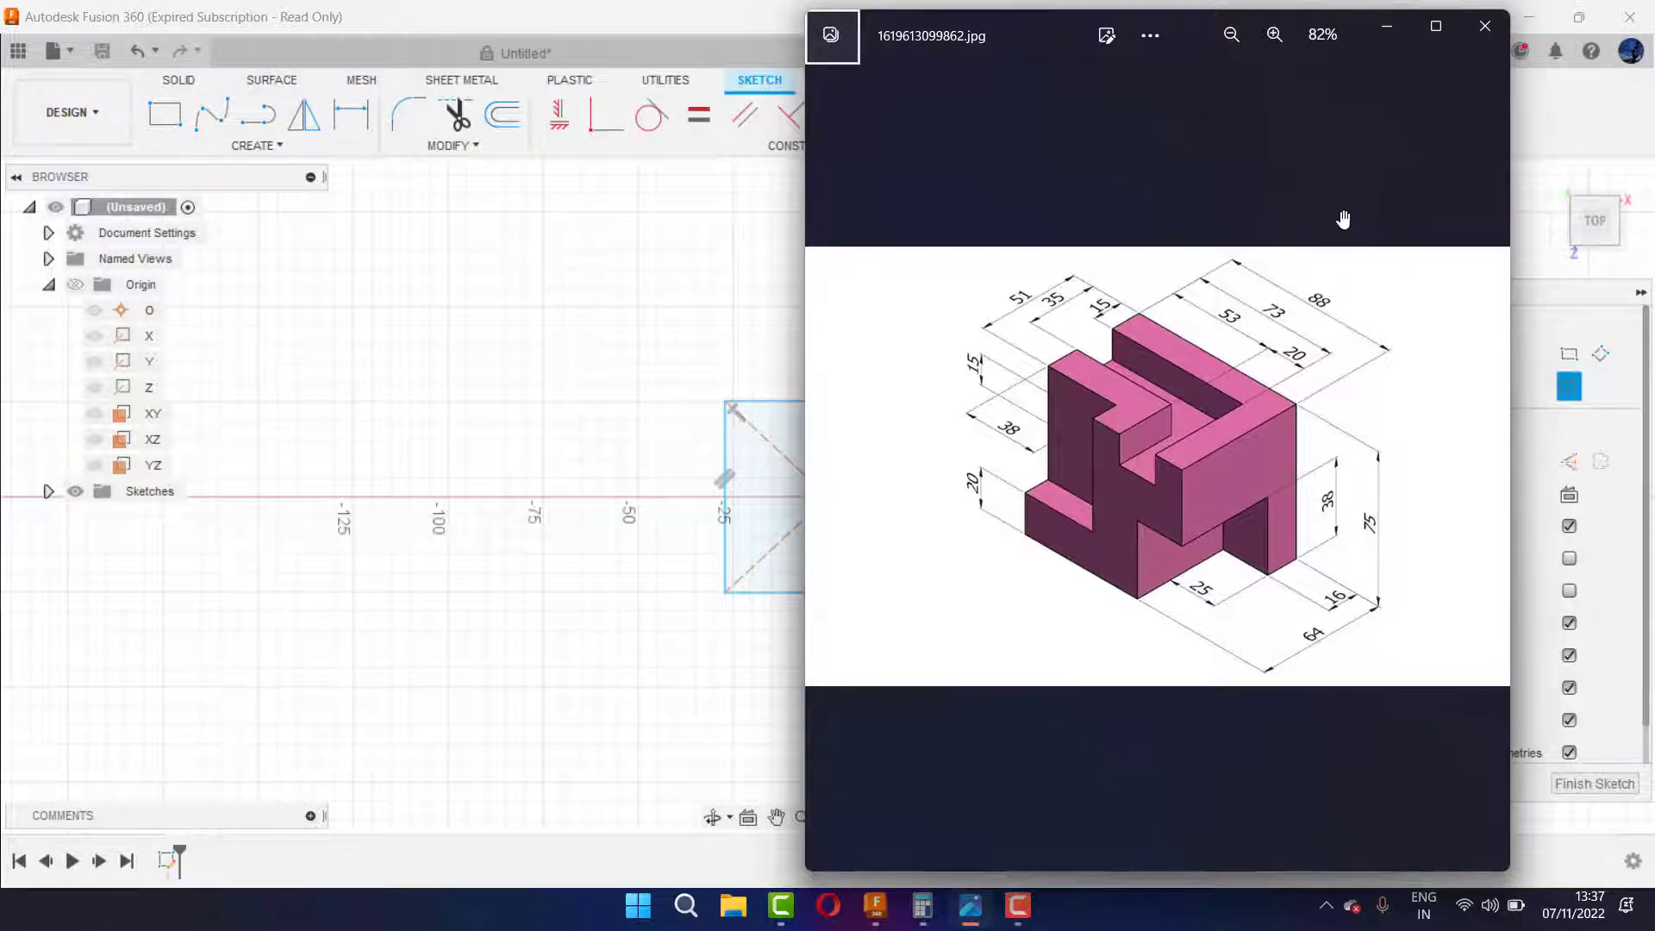
left_click(1386, 27)
Step: Dimension the rectangle to 64 mm wide and 88 mm tall, then finish the sketch
key("d")
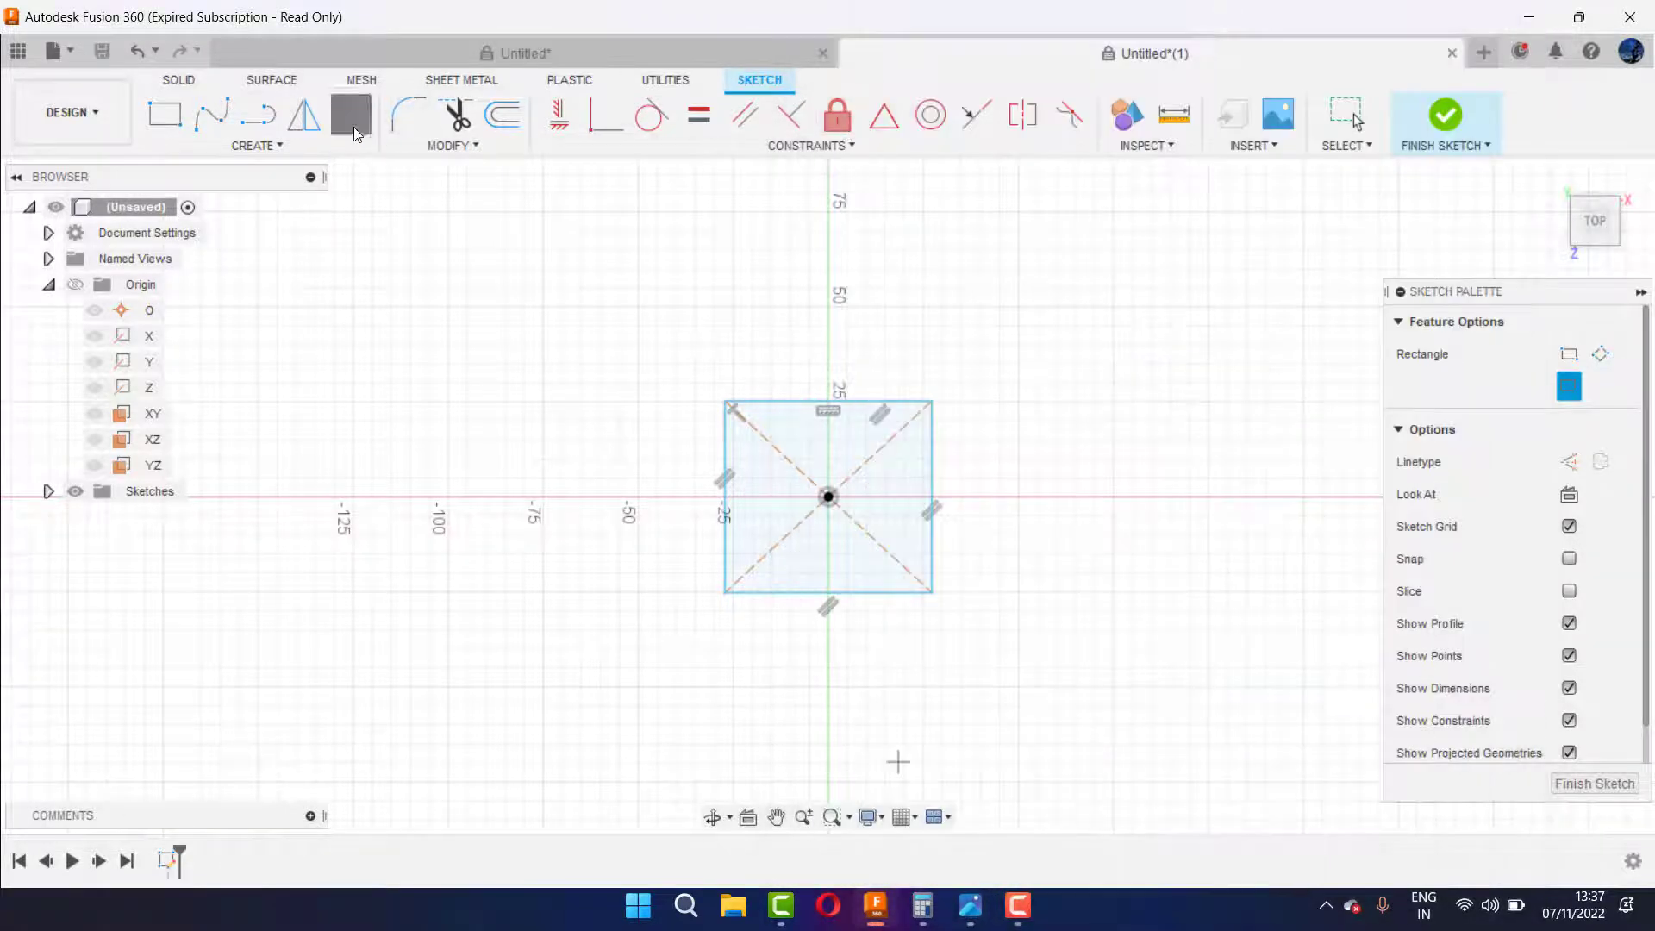
left_click(880, 593)
left_click(848, 654)
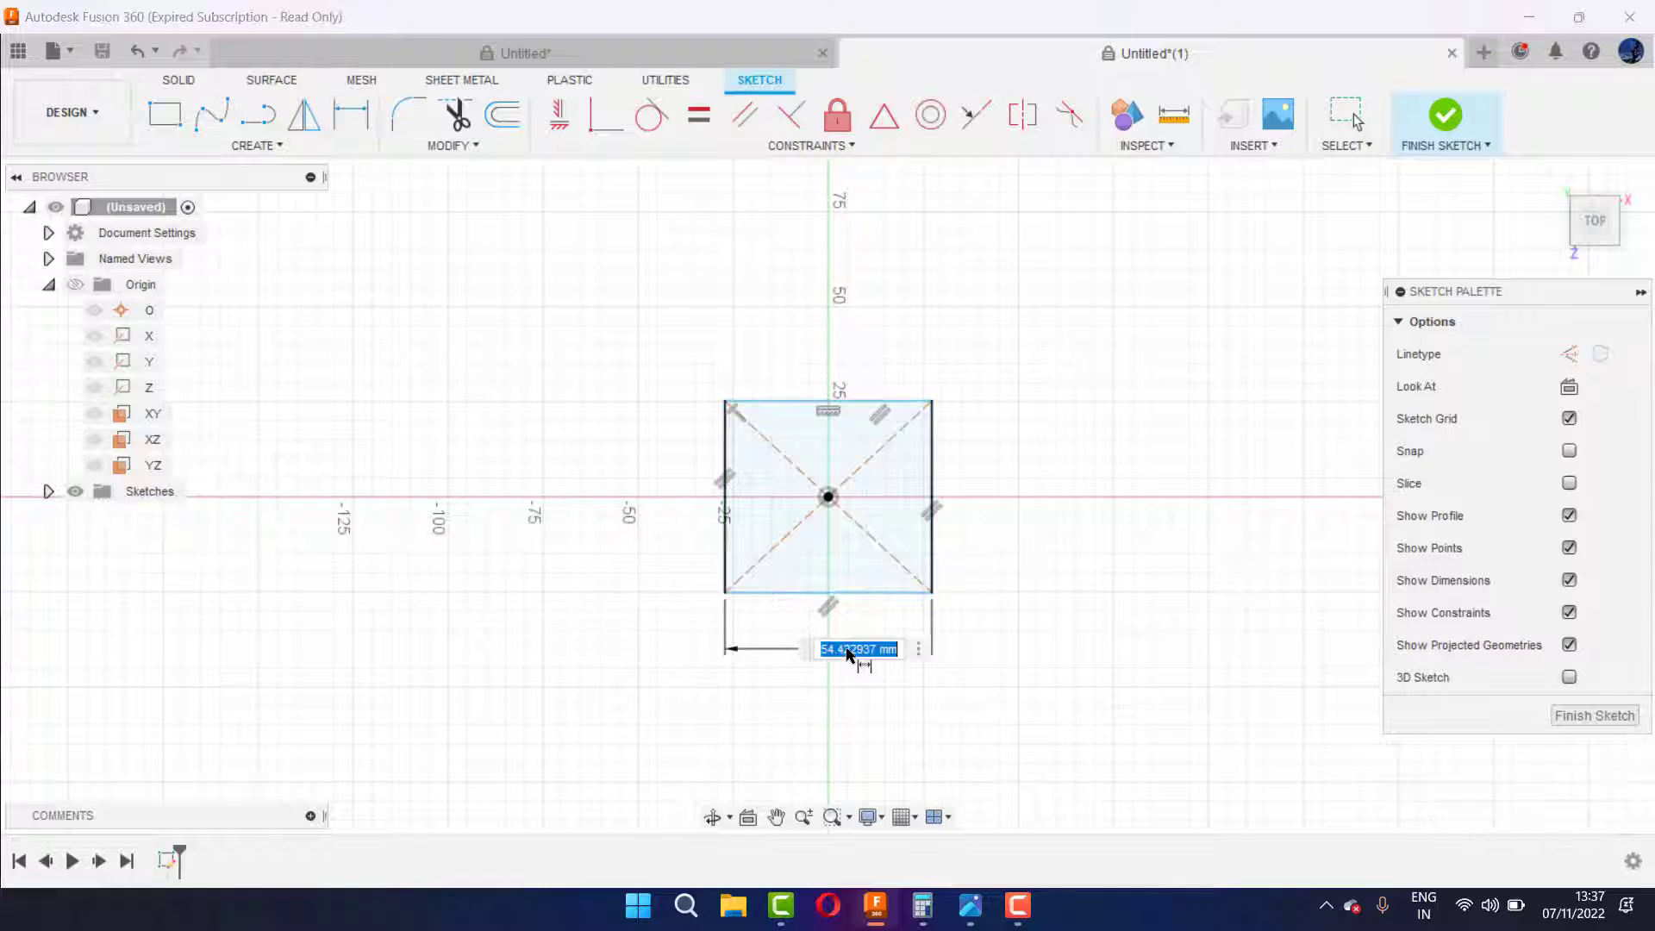
type("64")
key("Return")
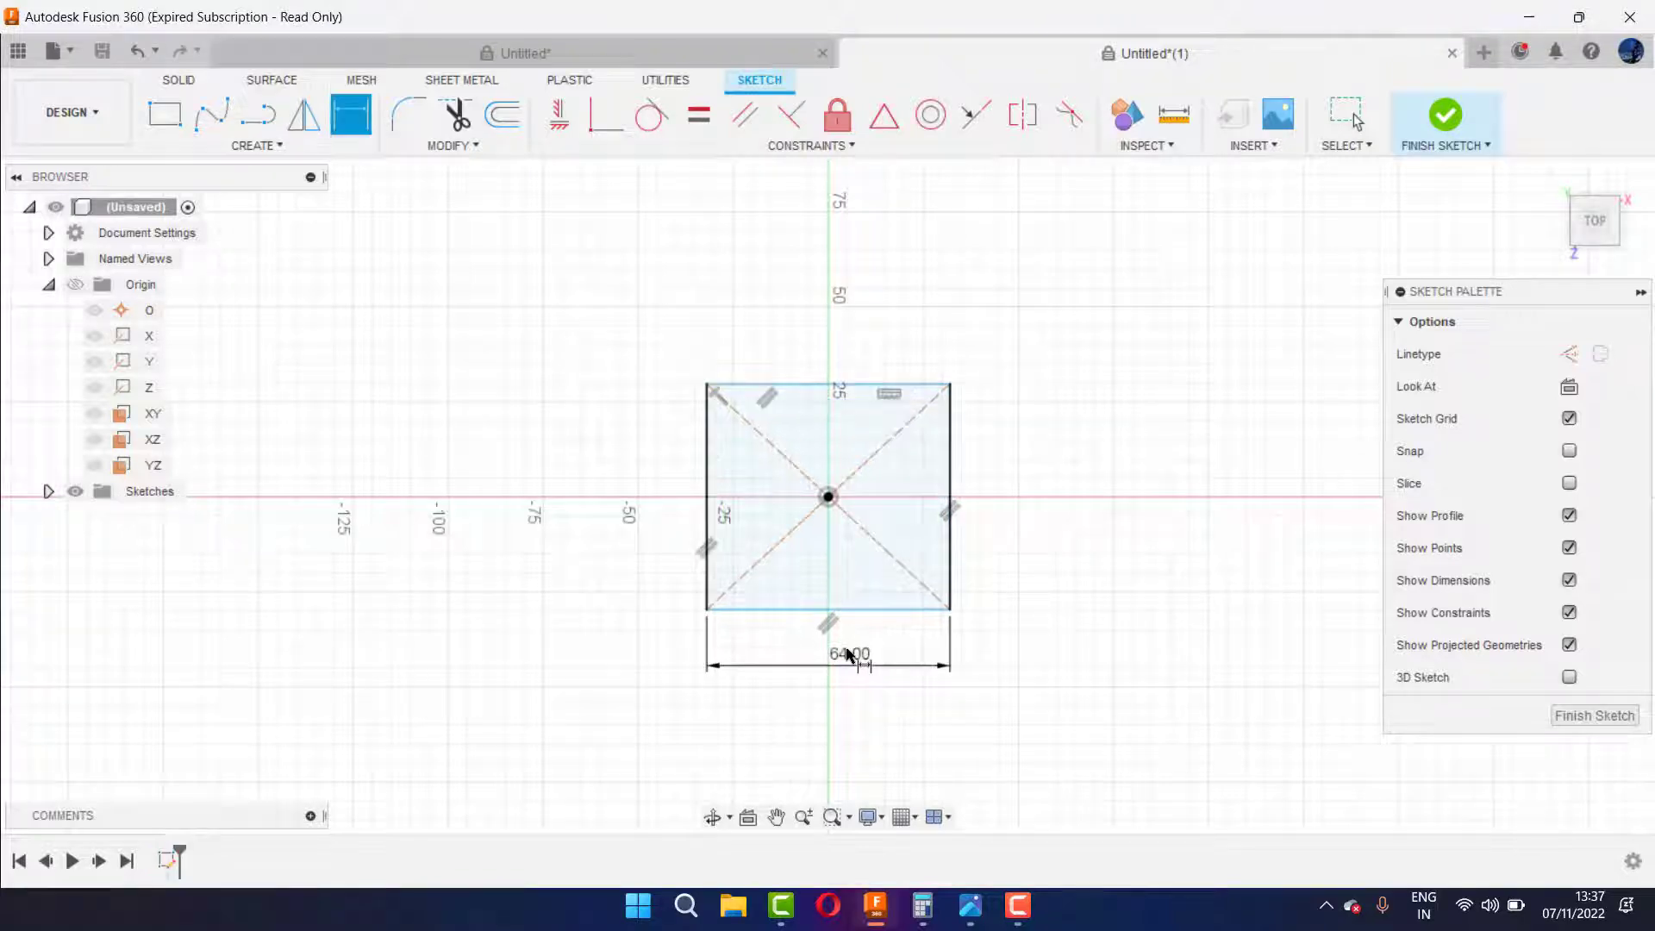
left_click(951, 465)
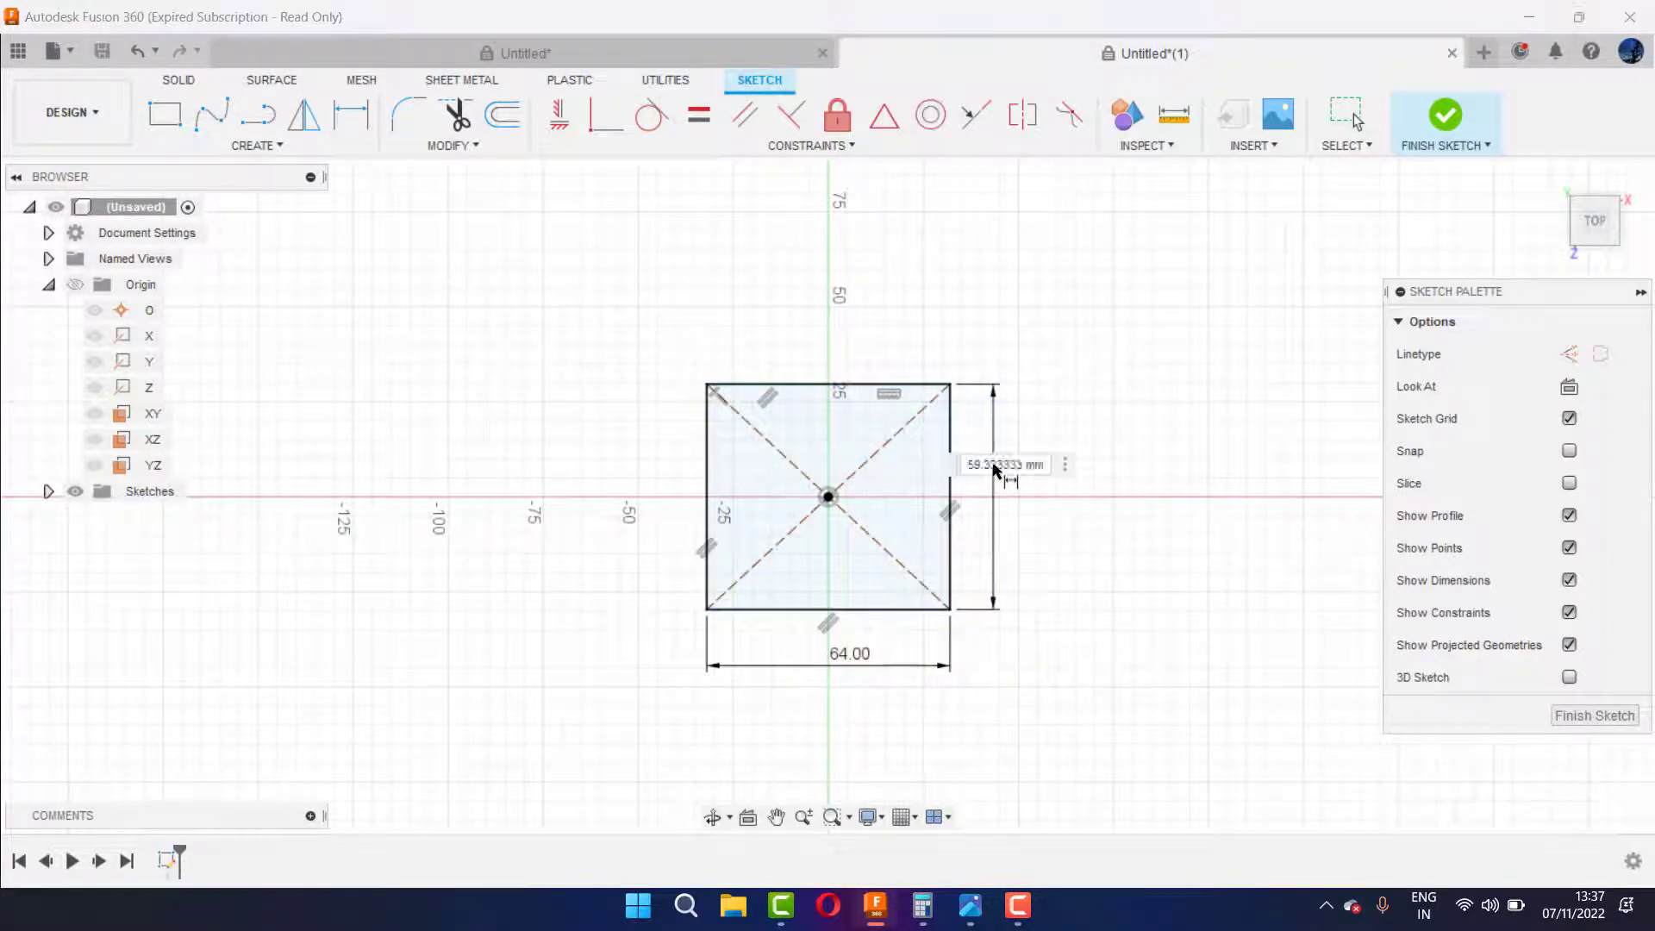
type("88")
key("Return")
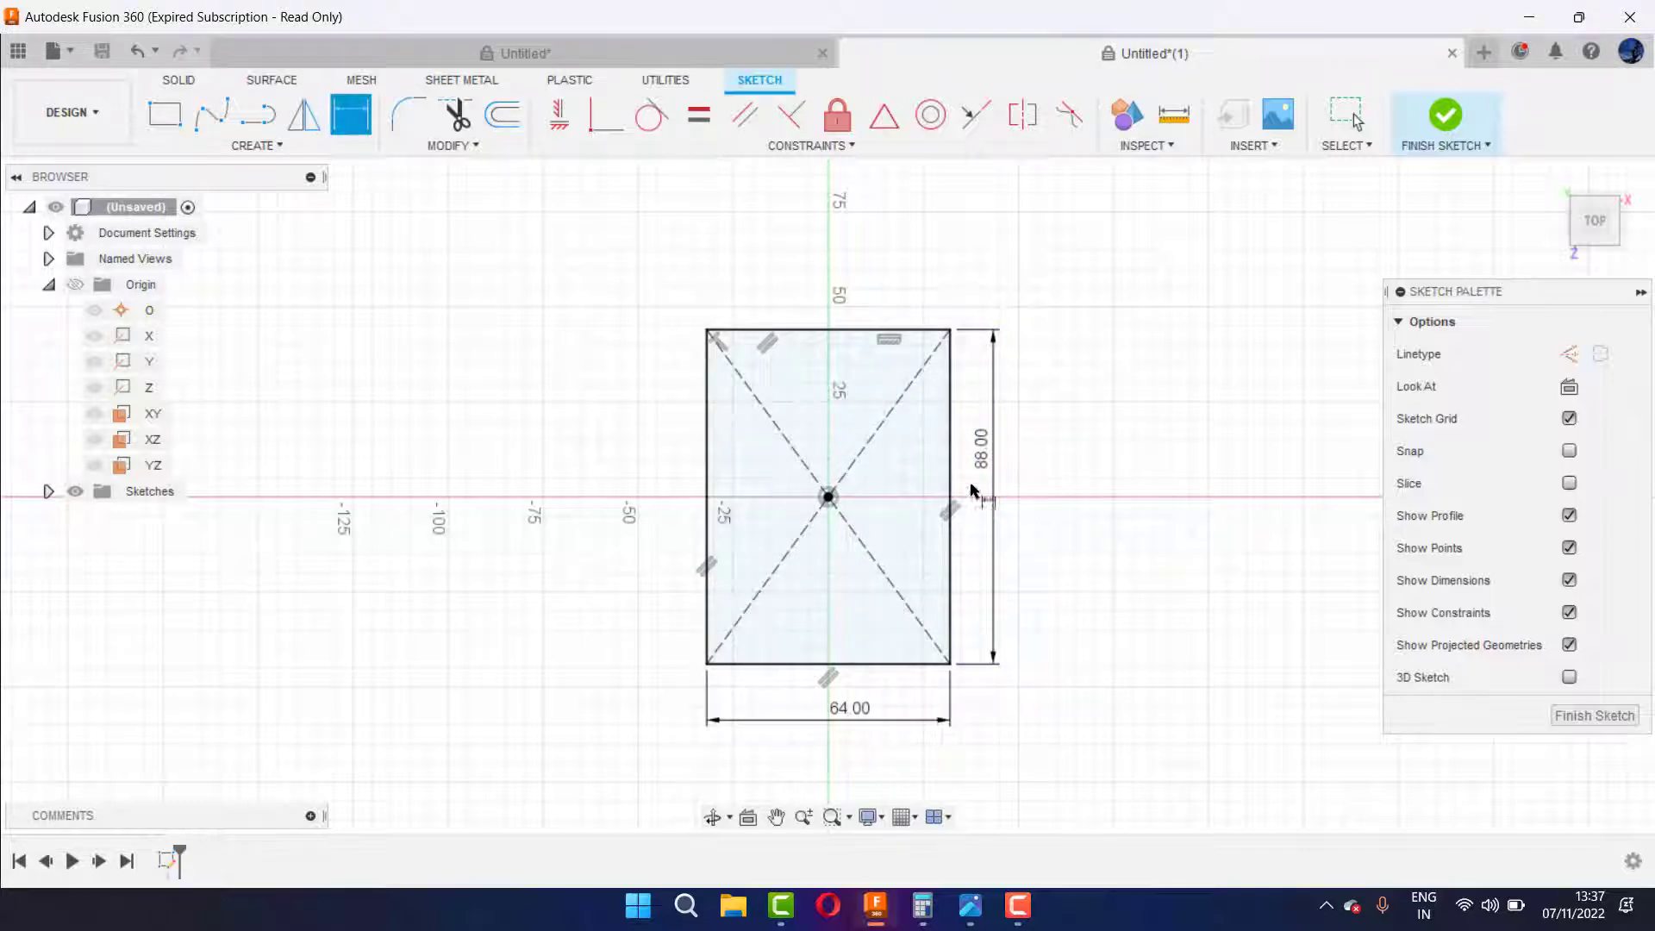
left_click(1433, 120)
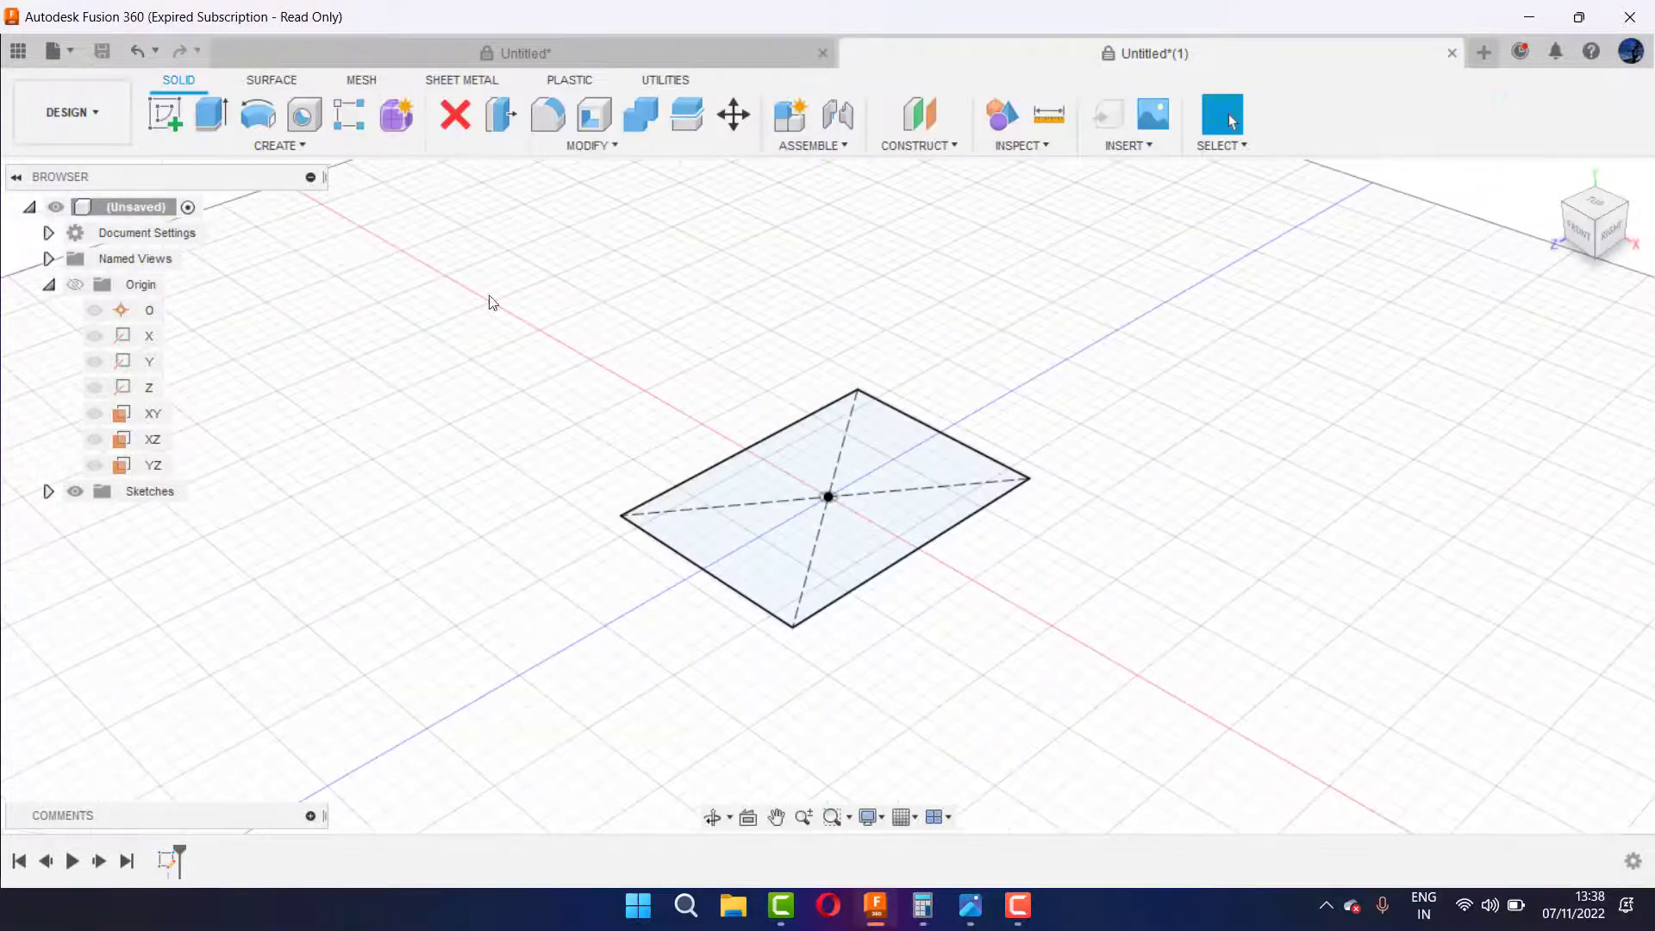
Step: Extrude the 64 × 88 mm rectangle profile 75 mm as a new solid body
left_click(211, 113)
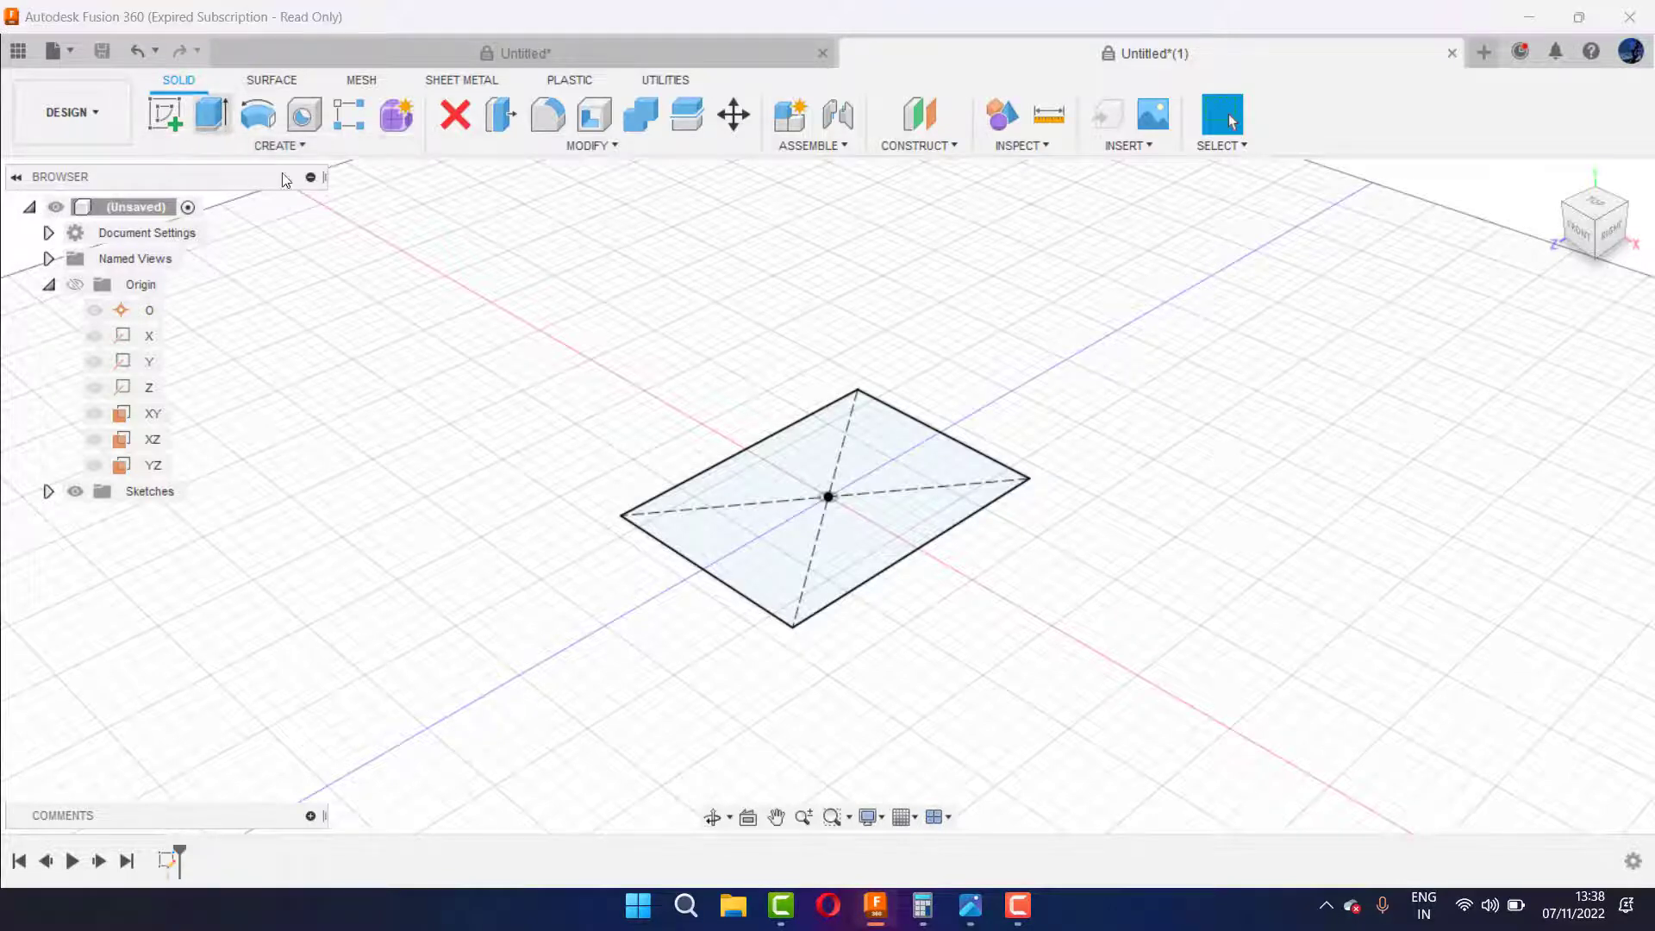
left_click(970, 905)
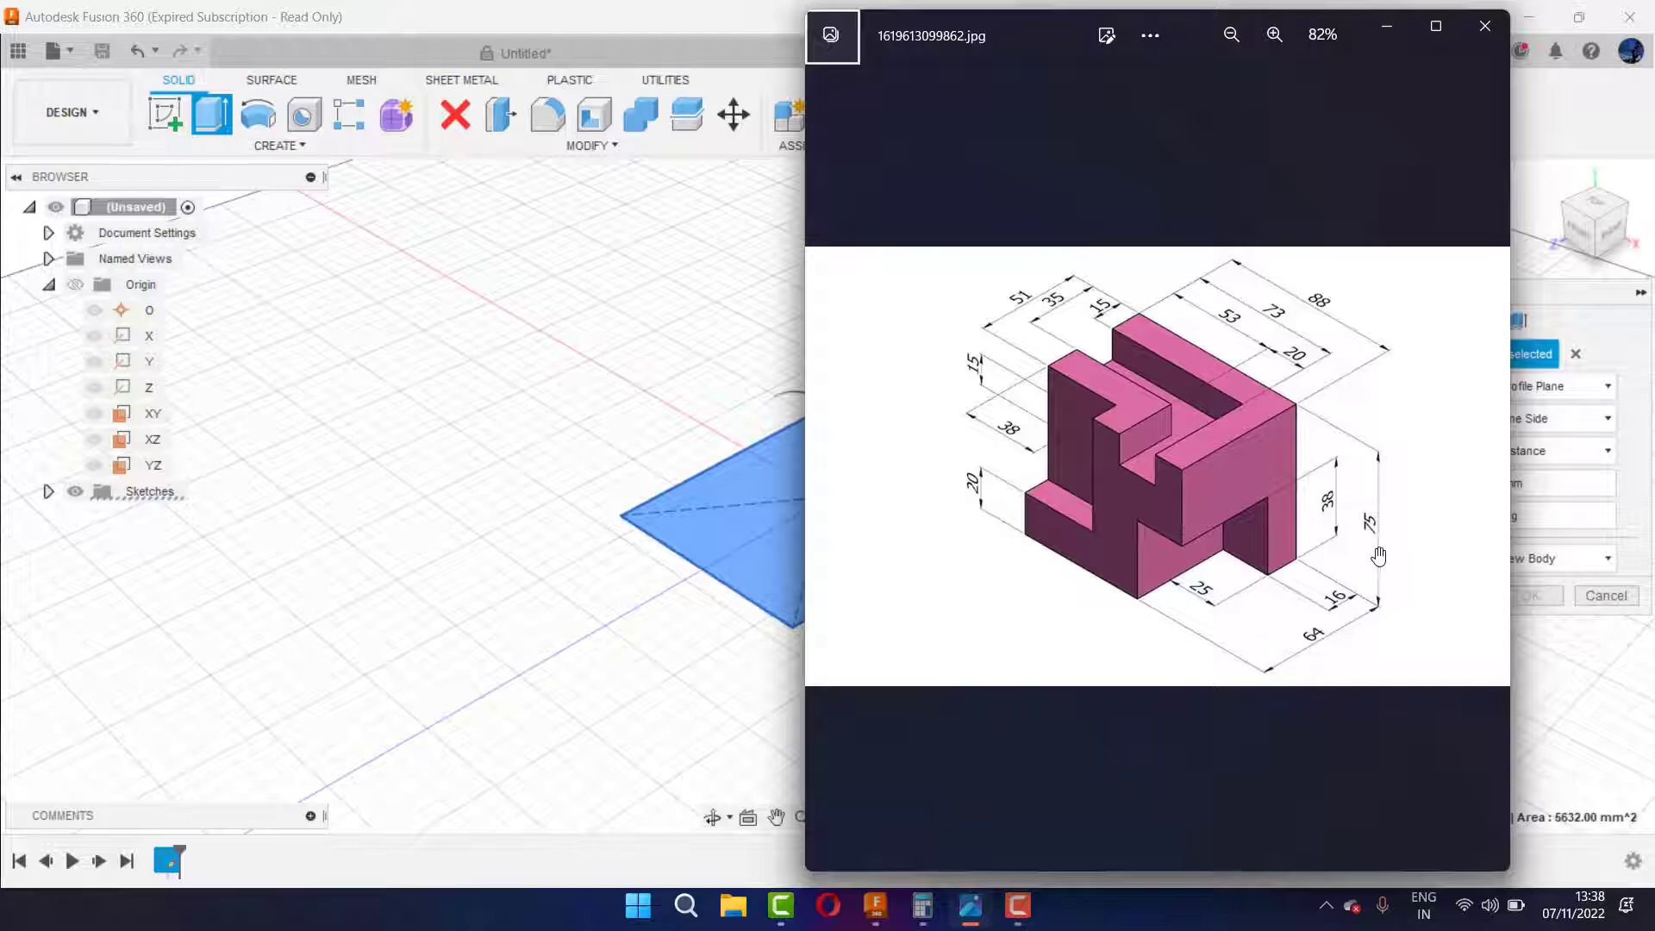
left_click(1387, 28)
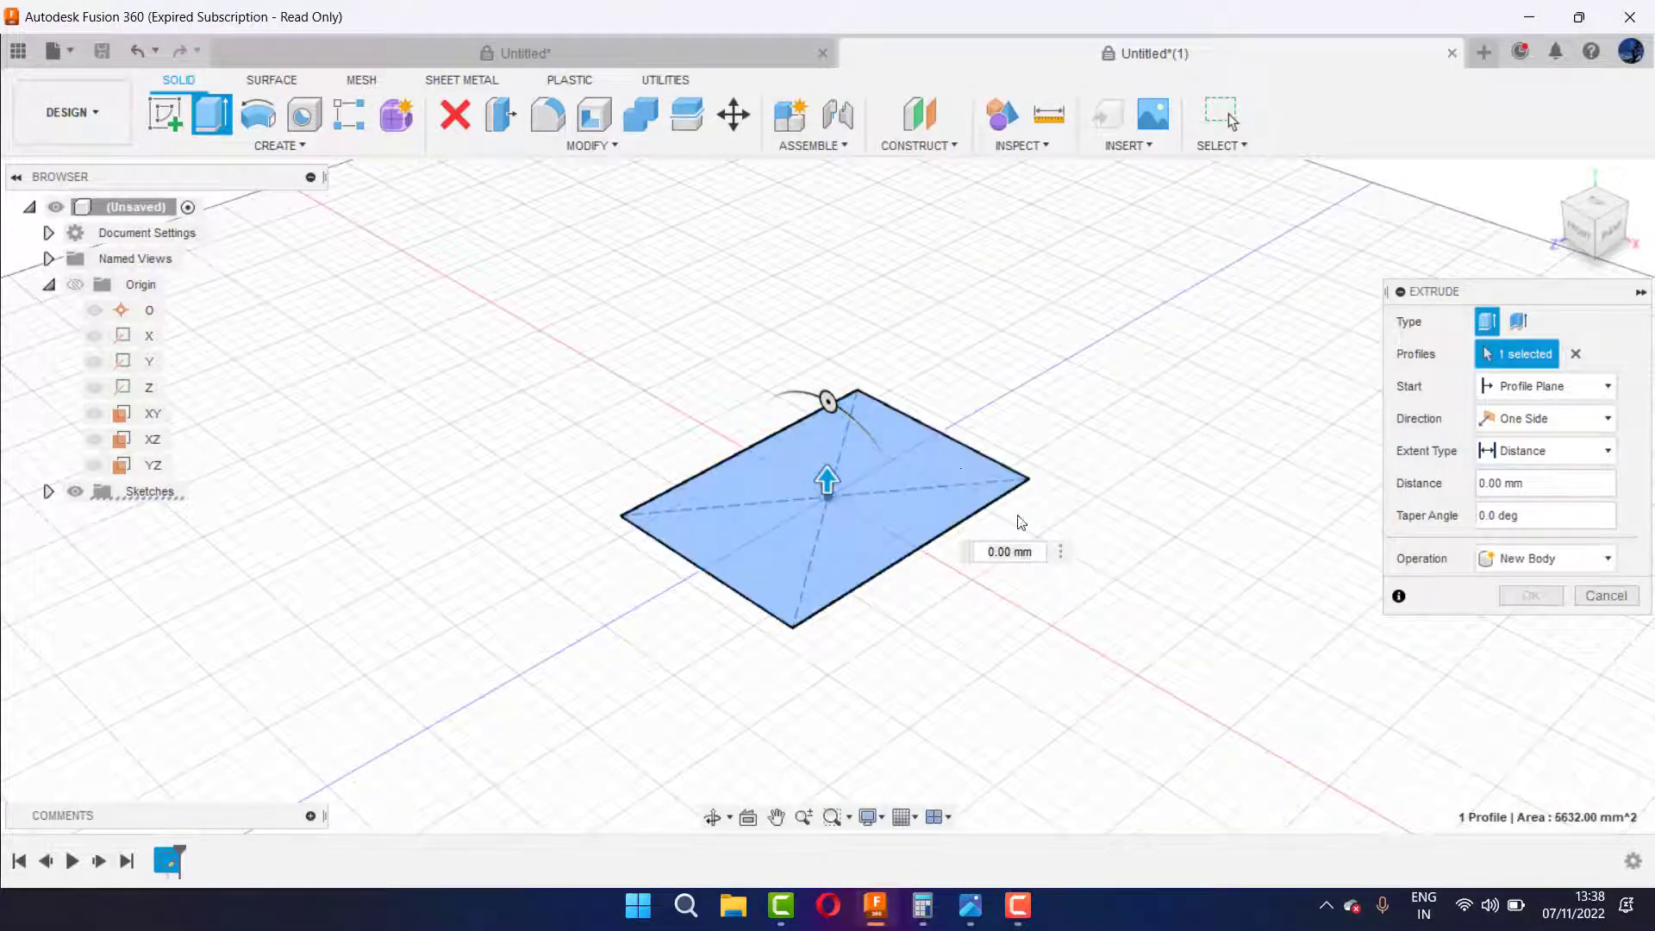
left_click(986, 548)
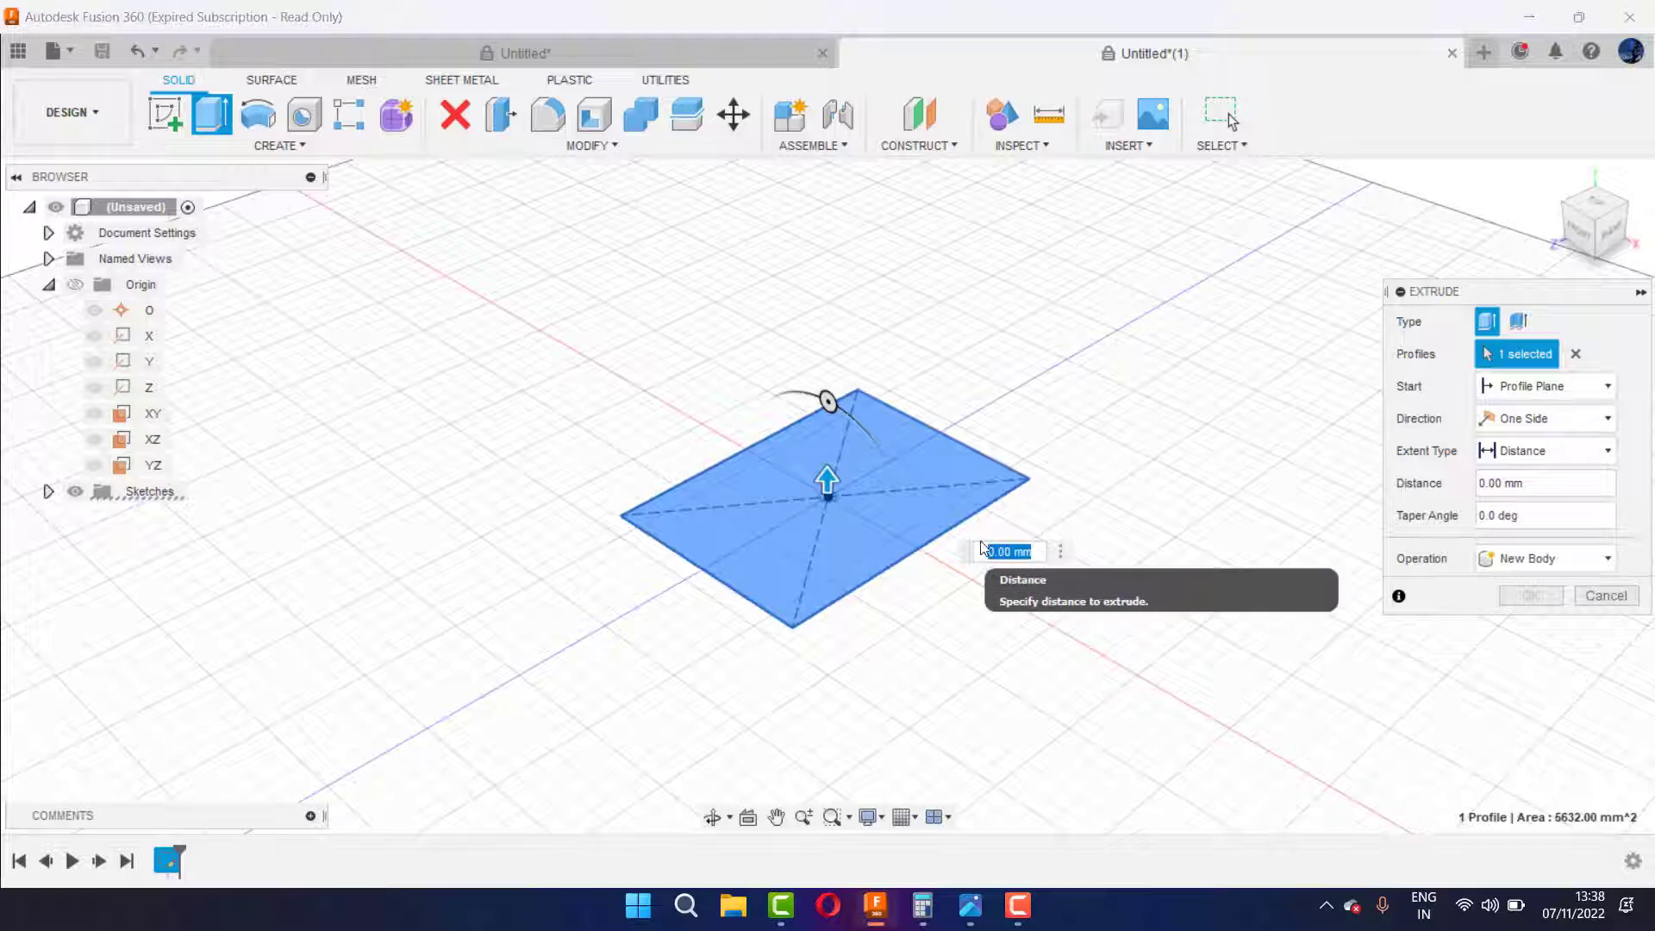
type("10")
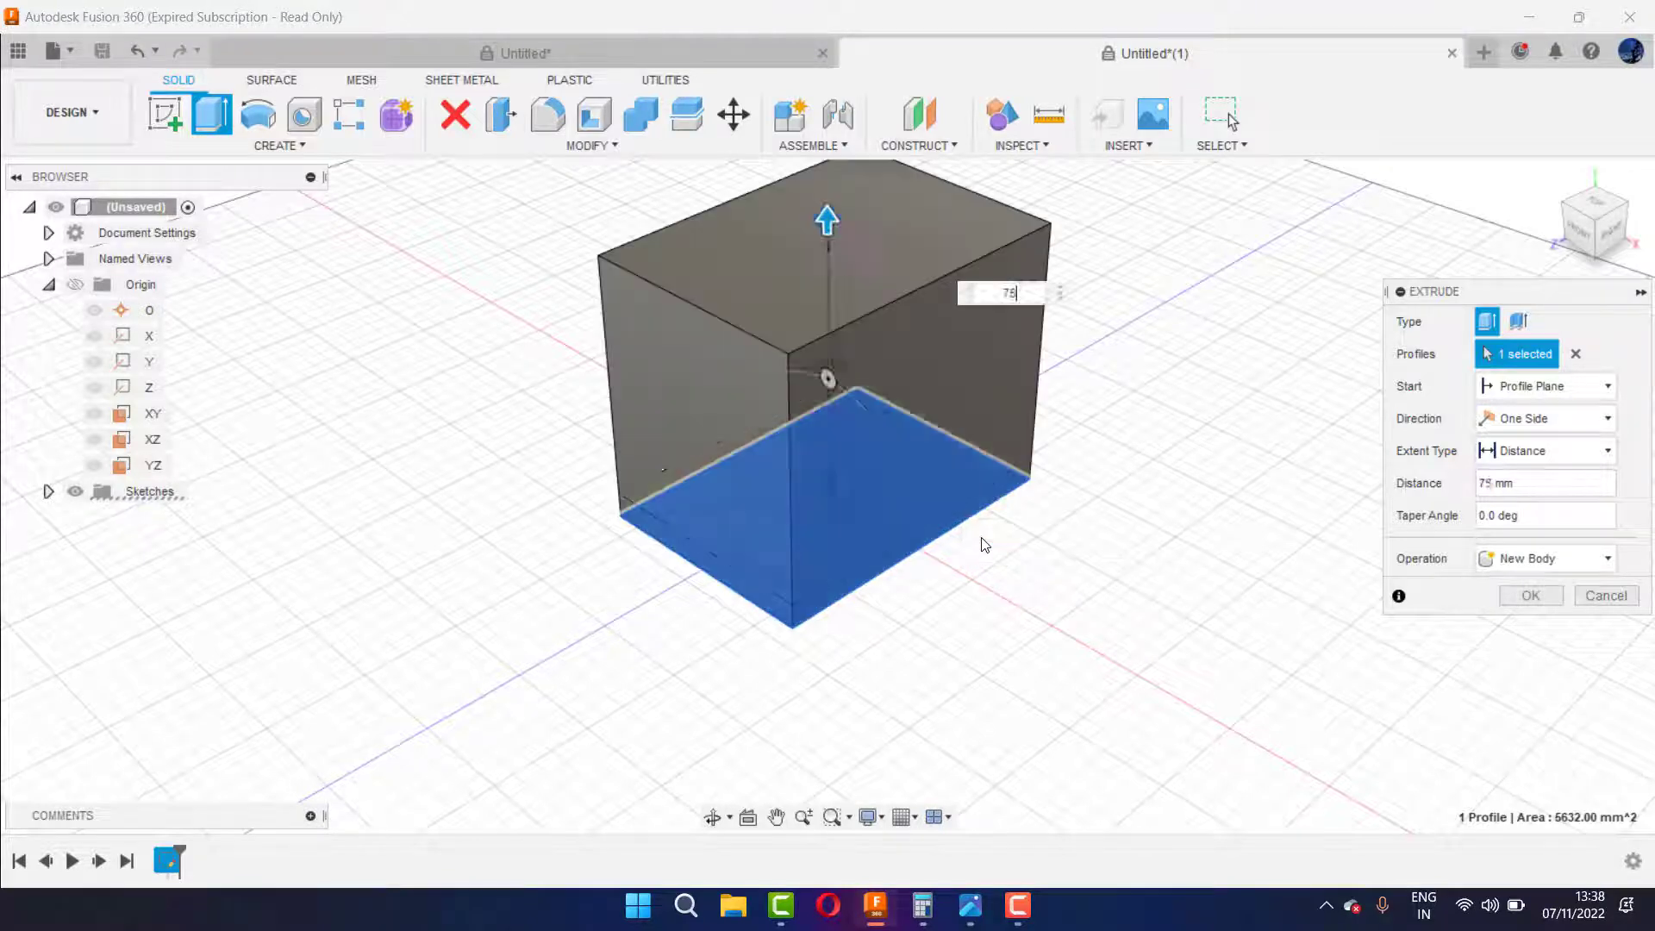
key("Return")
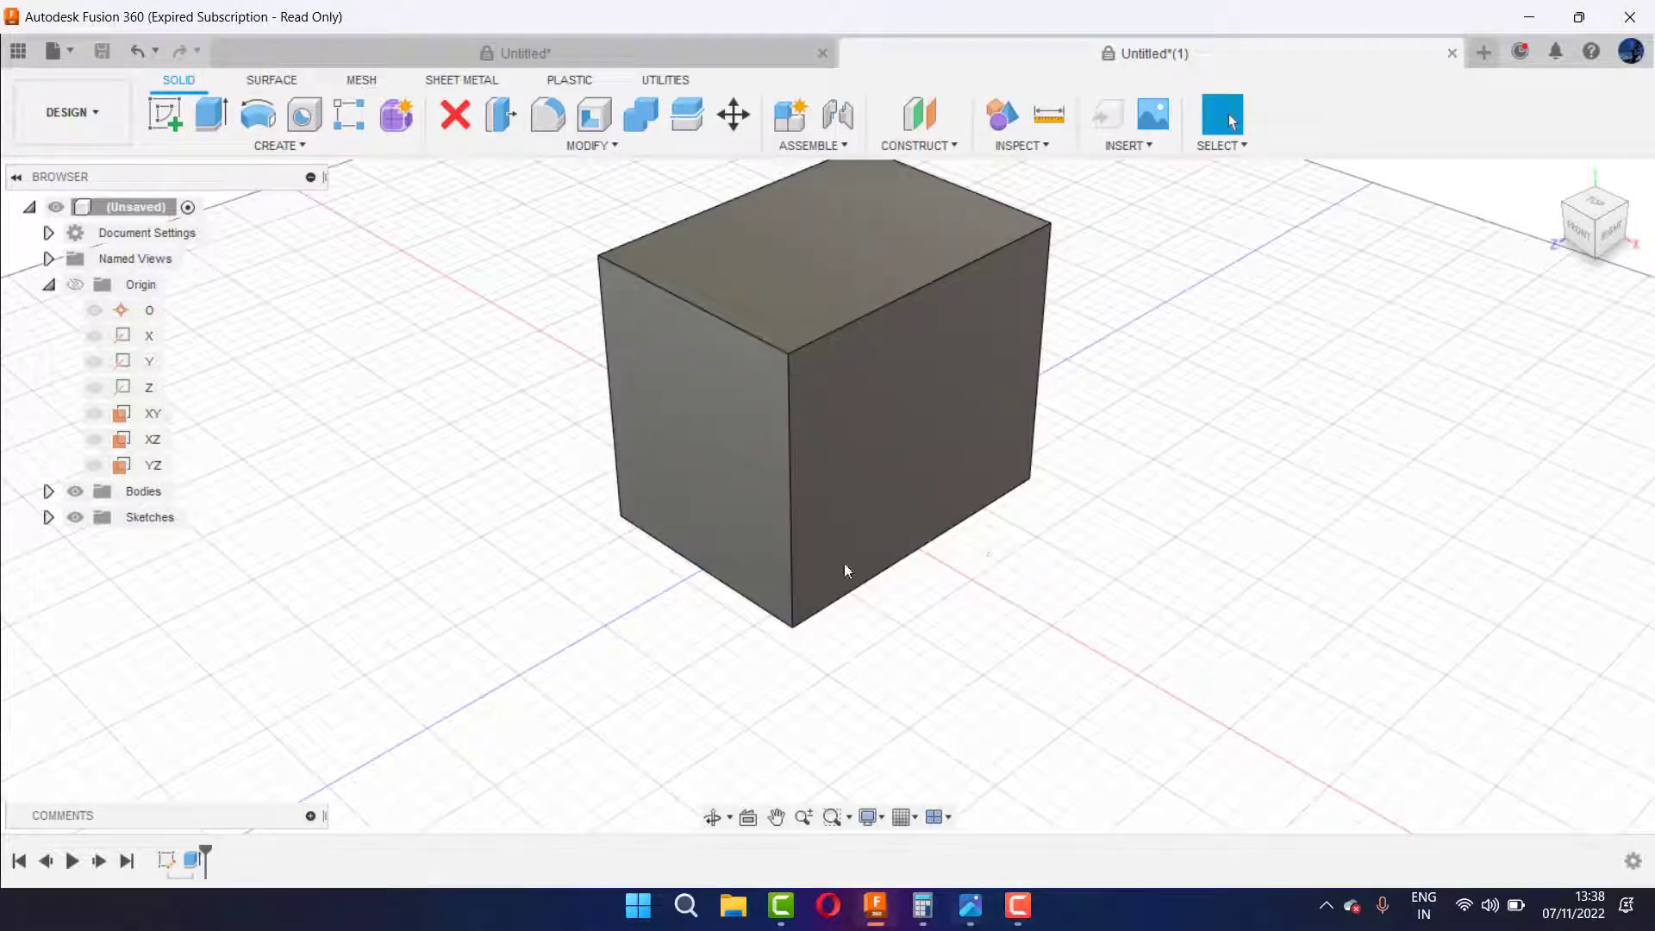
Step: Recheck the reference drawing, move its window aside, and select the block's left side face
left_click(973, 916)
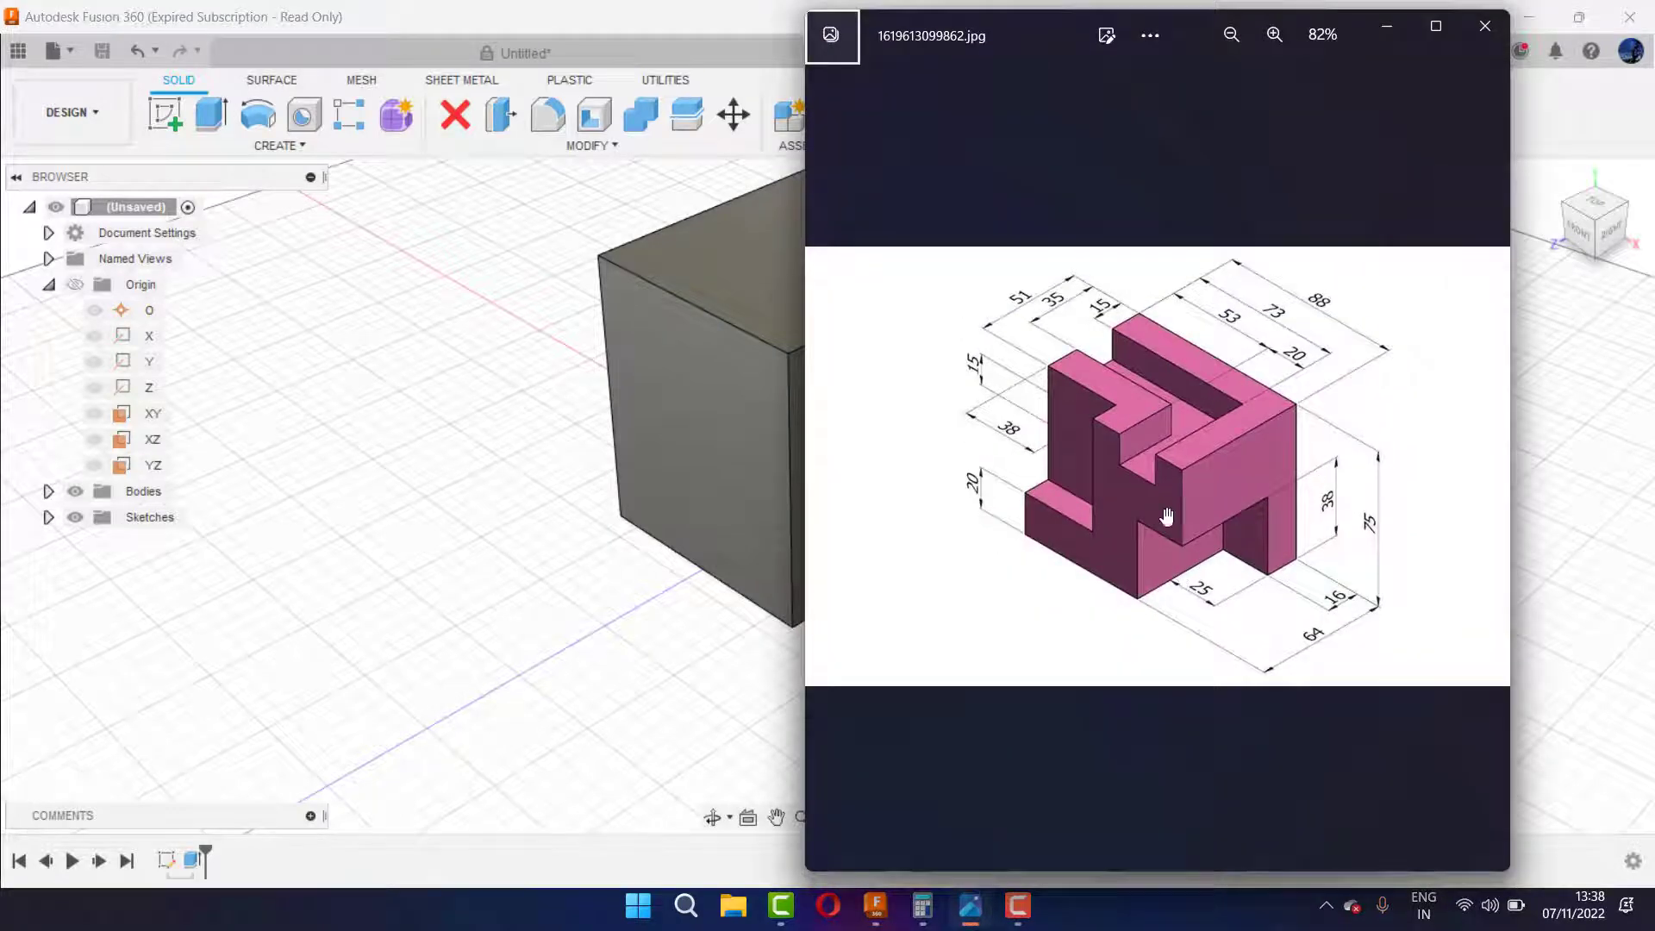
left_click(683, 600)
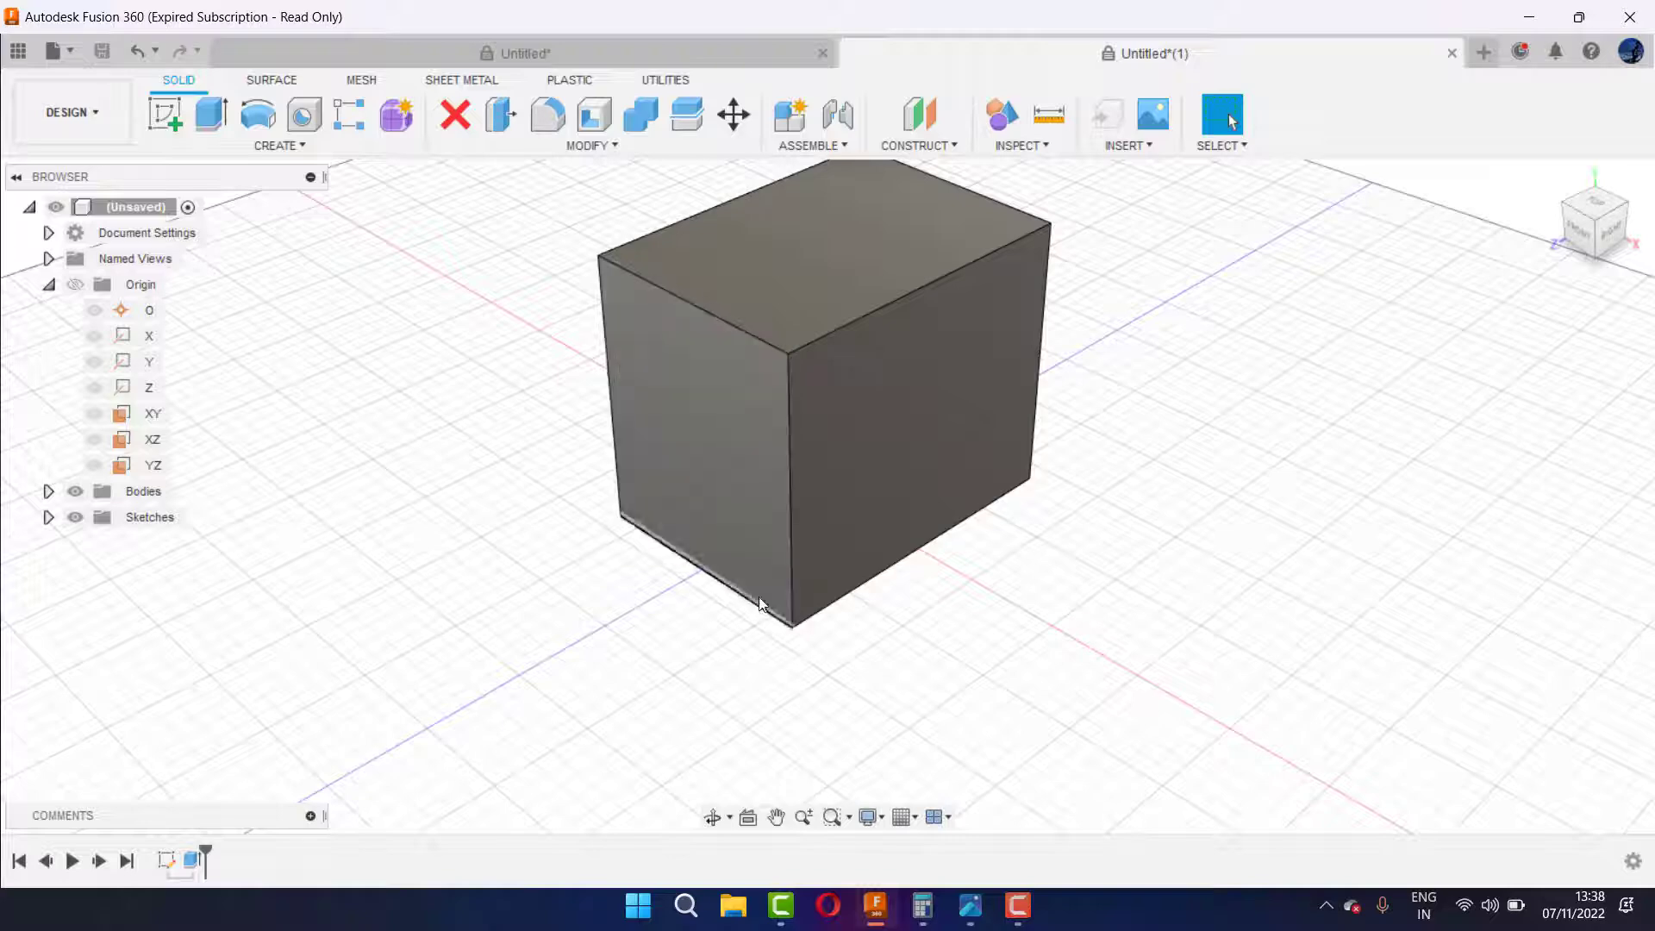
left_click(965, 910)
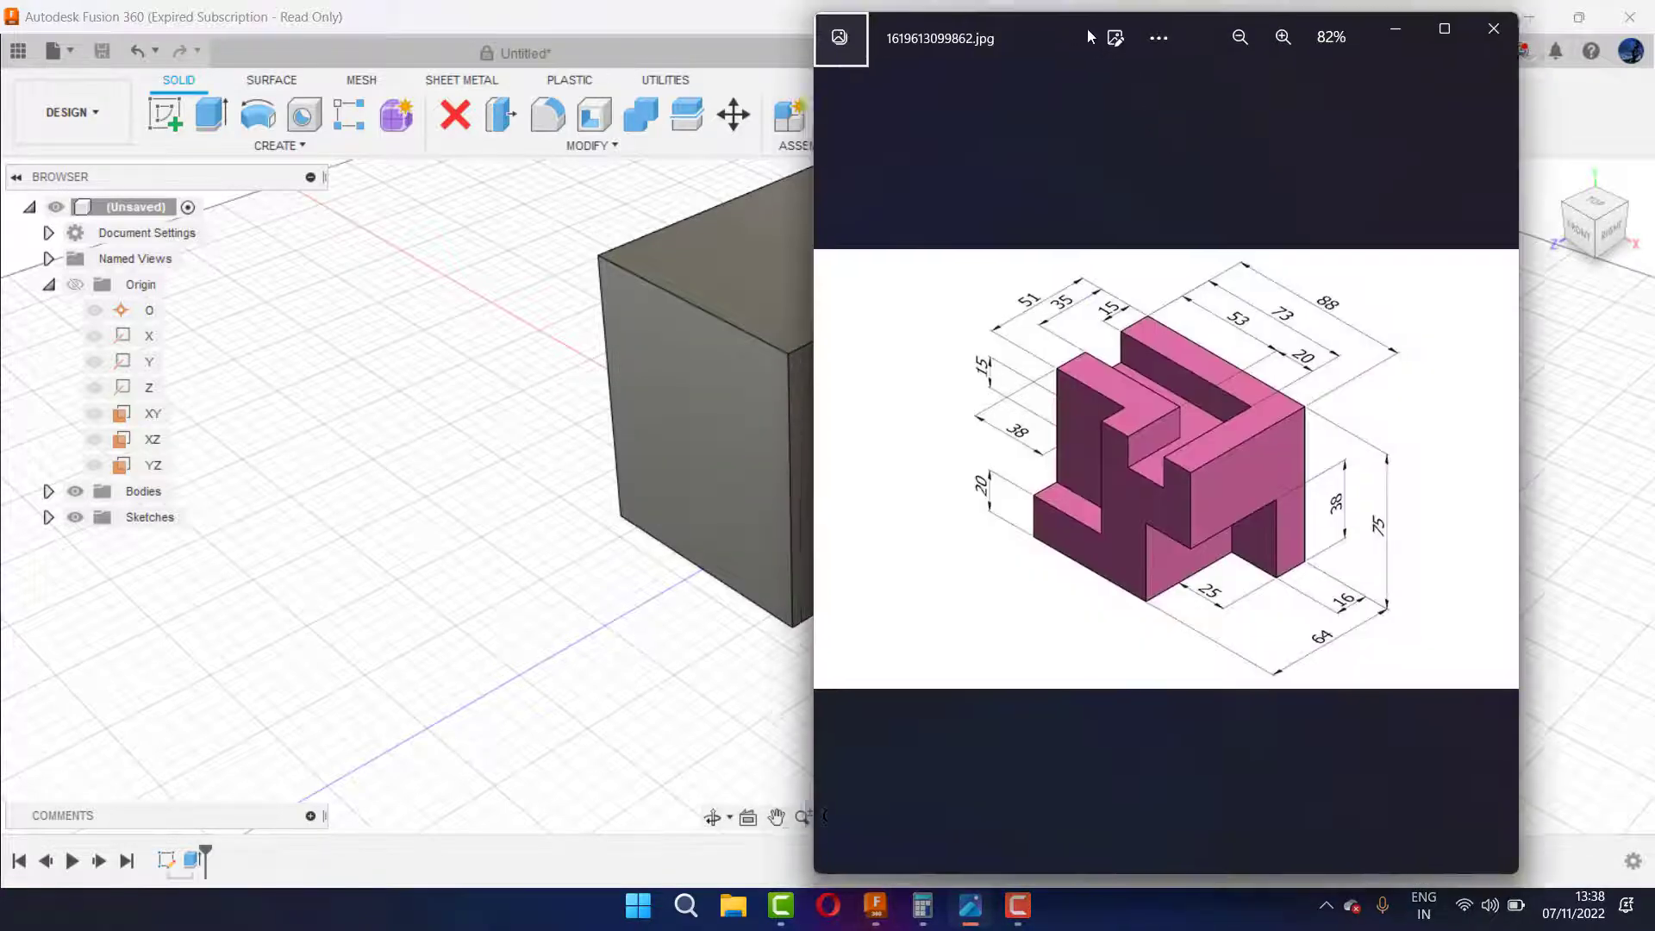
left_click_drag(1069, 35, 1205, 54)
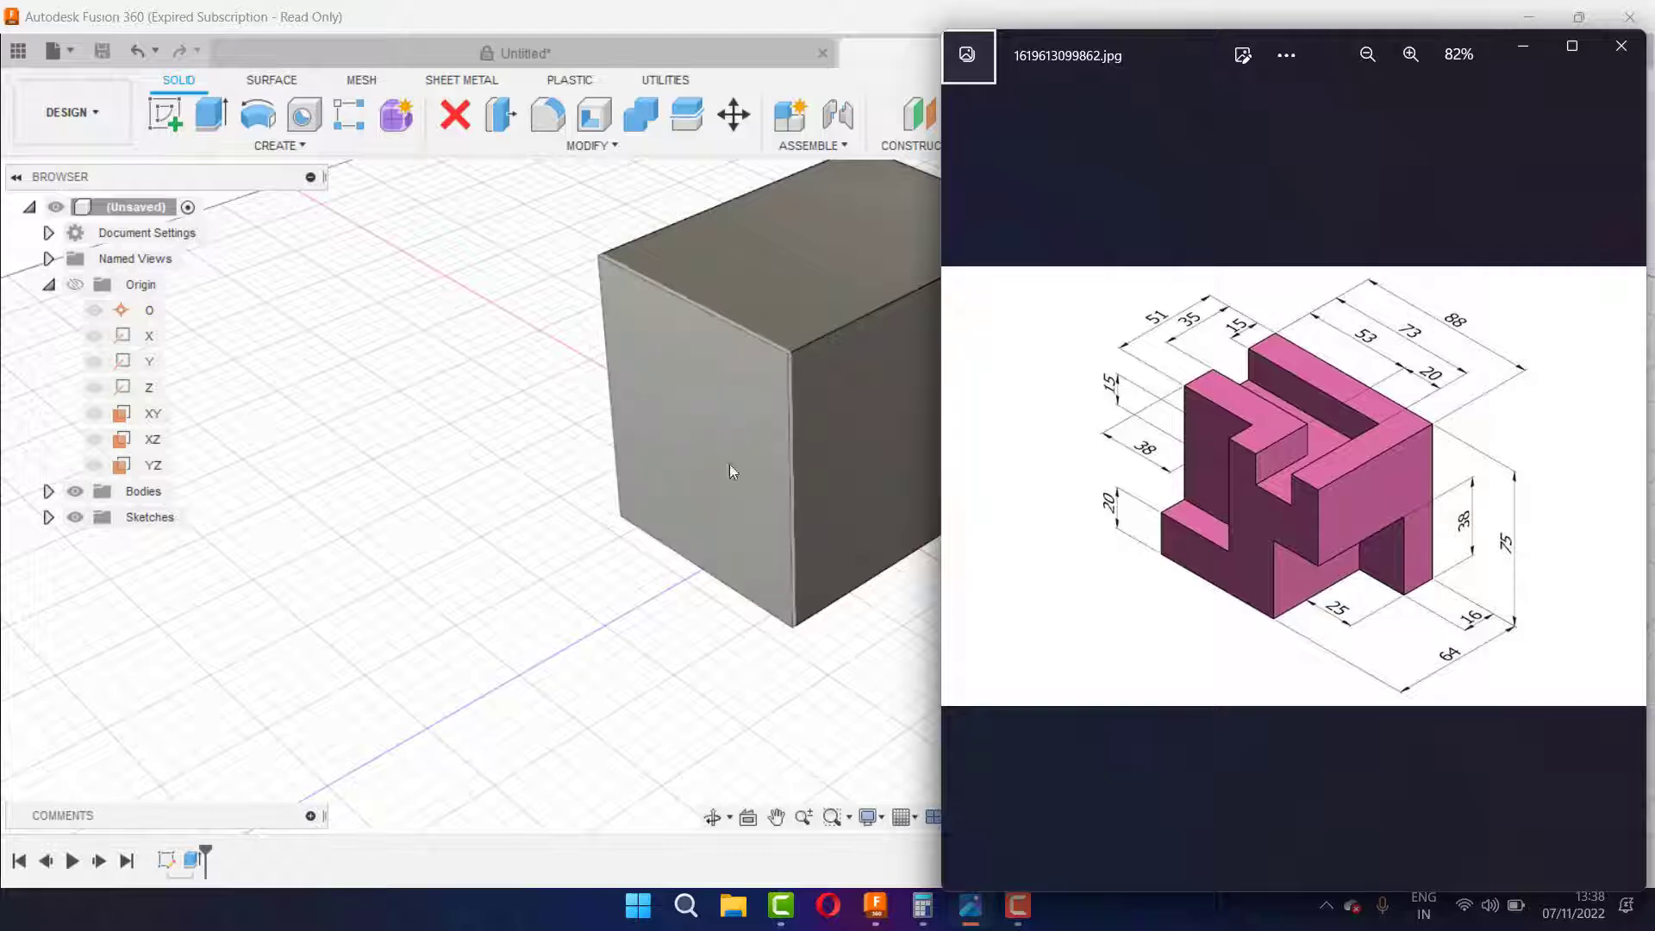
left_click(726, 486)
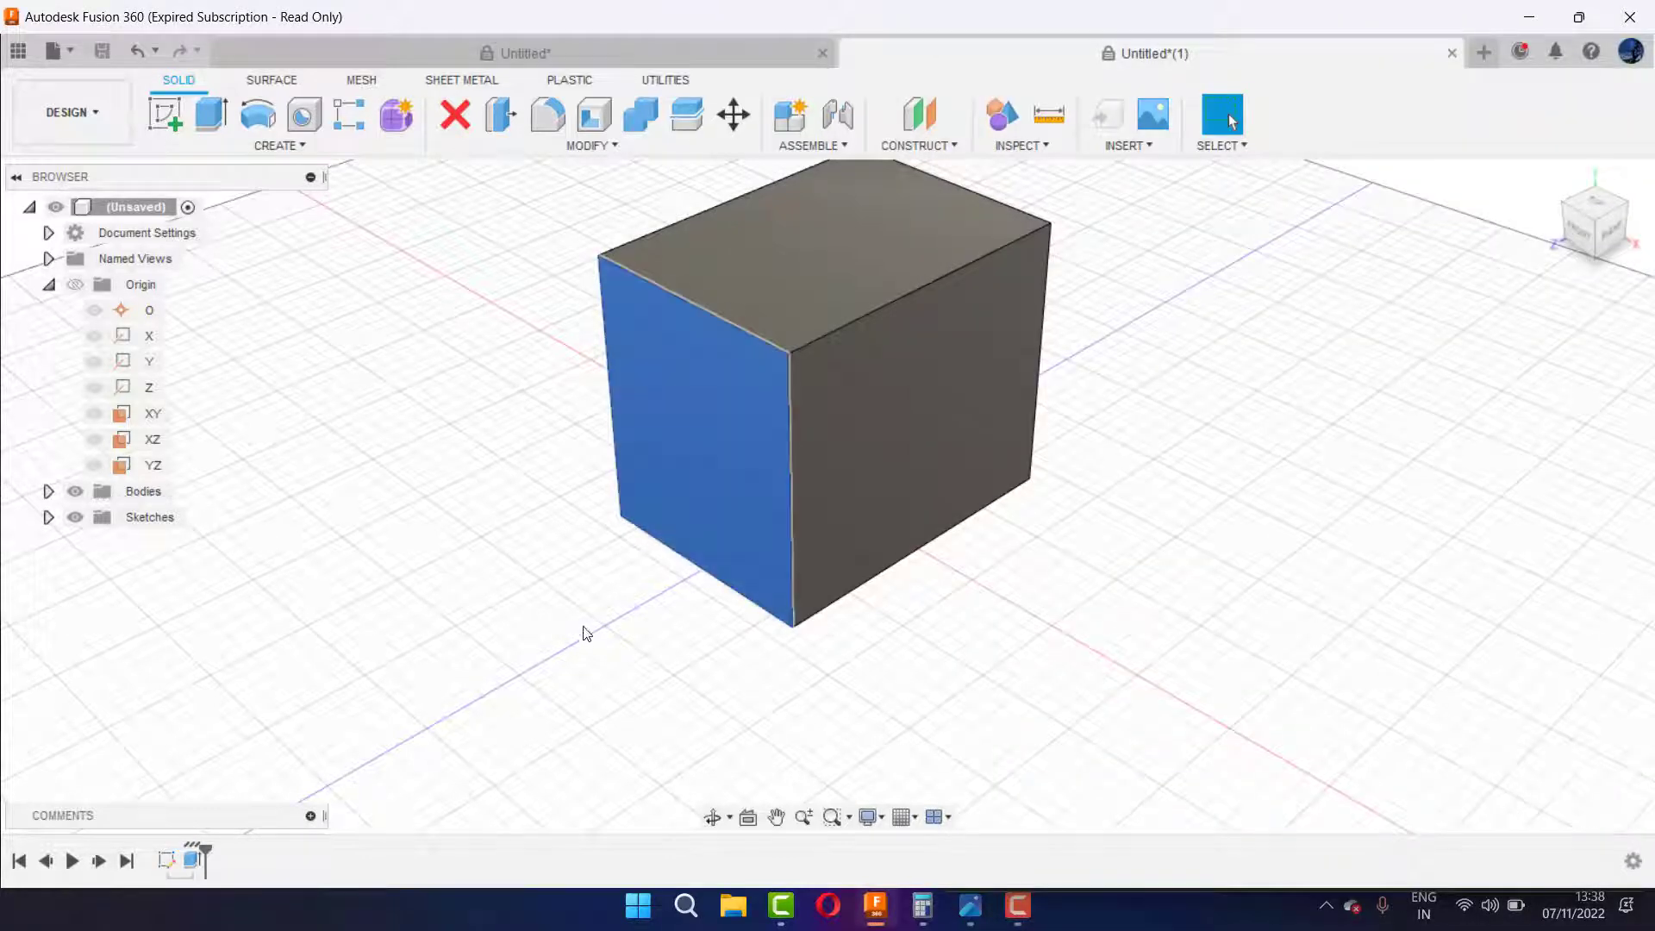
left_click(726, 396)
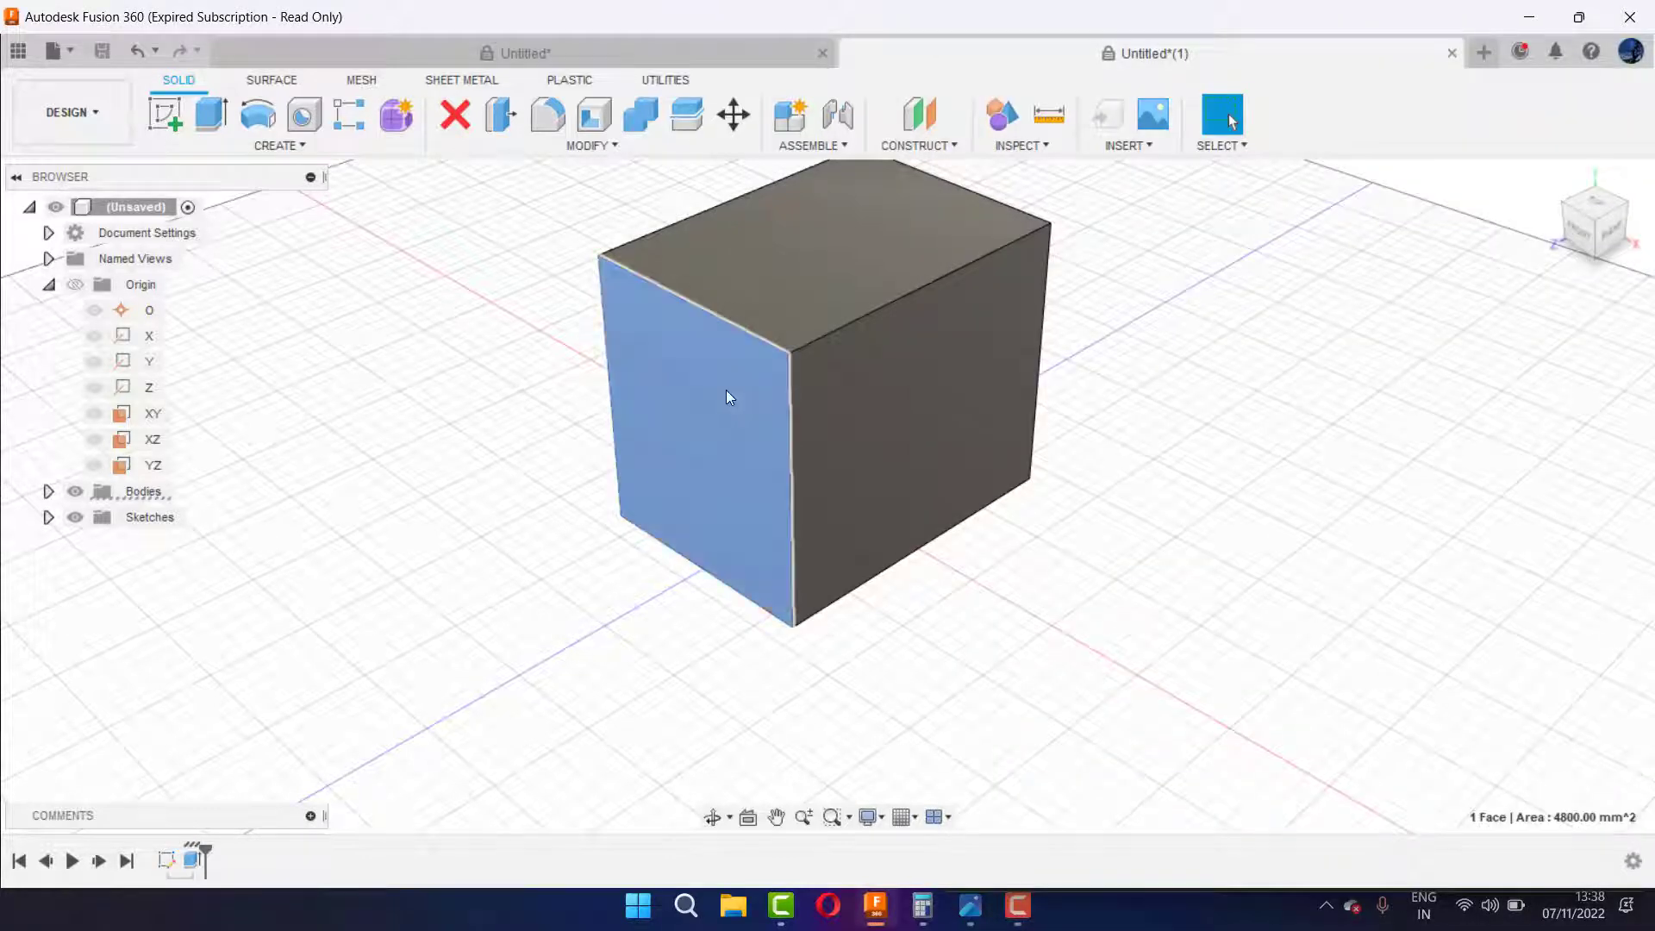
Step: Start a sketch on the side face and draw a rectangle from its bottom-left corner
left_click(172, 121)
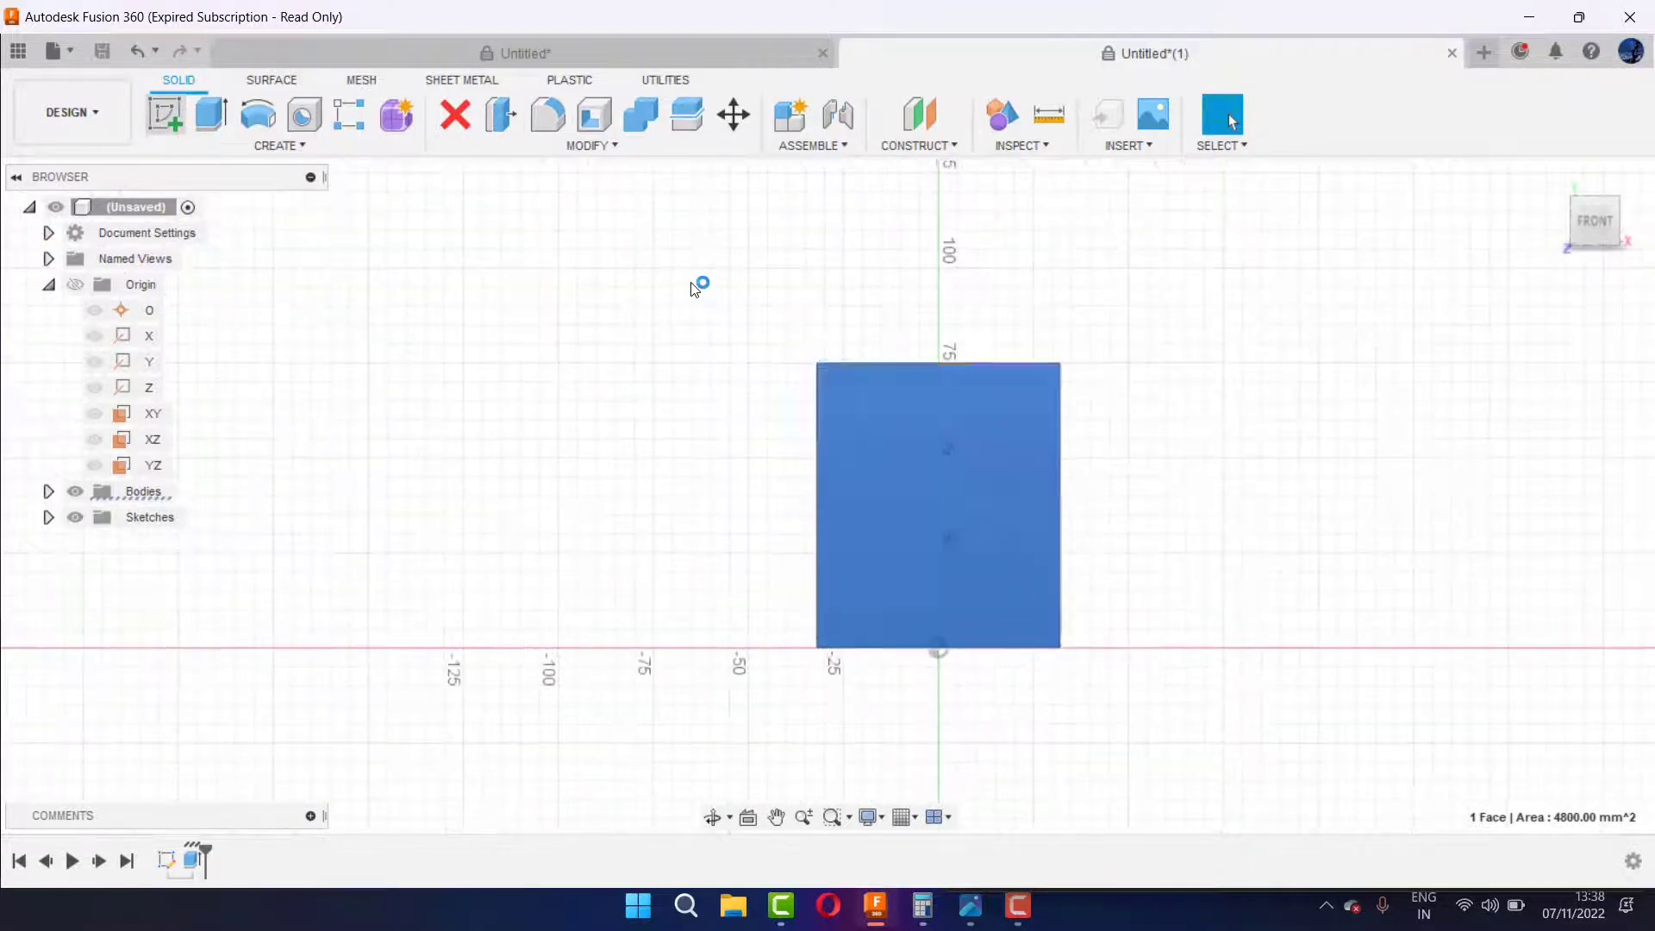
left_click(969, 905)
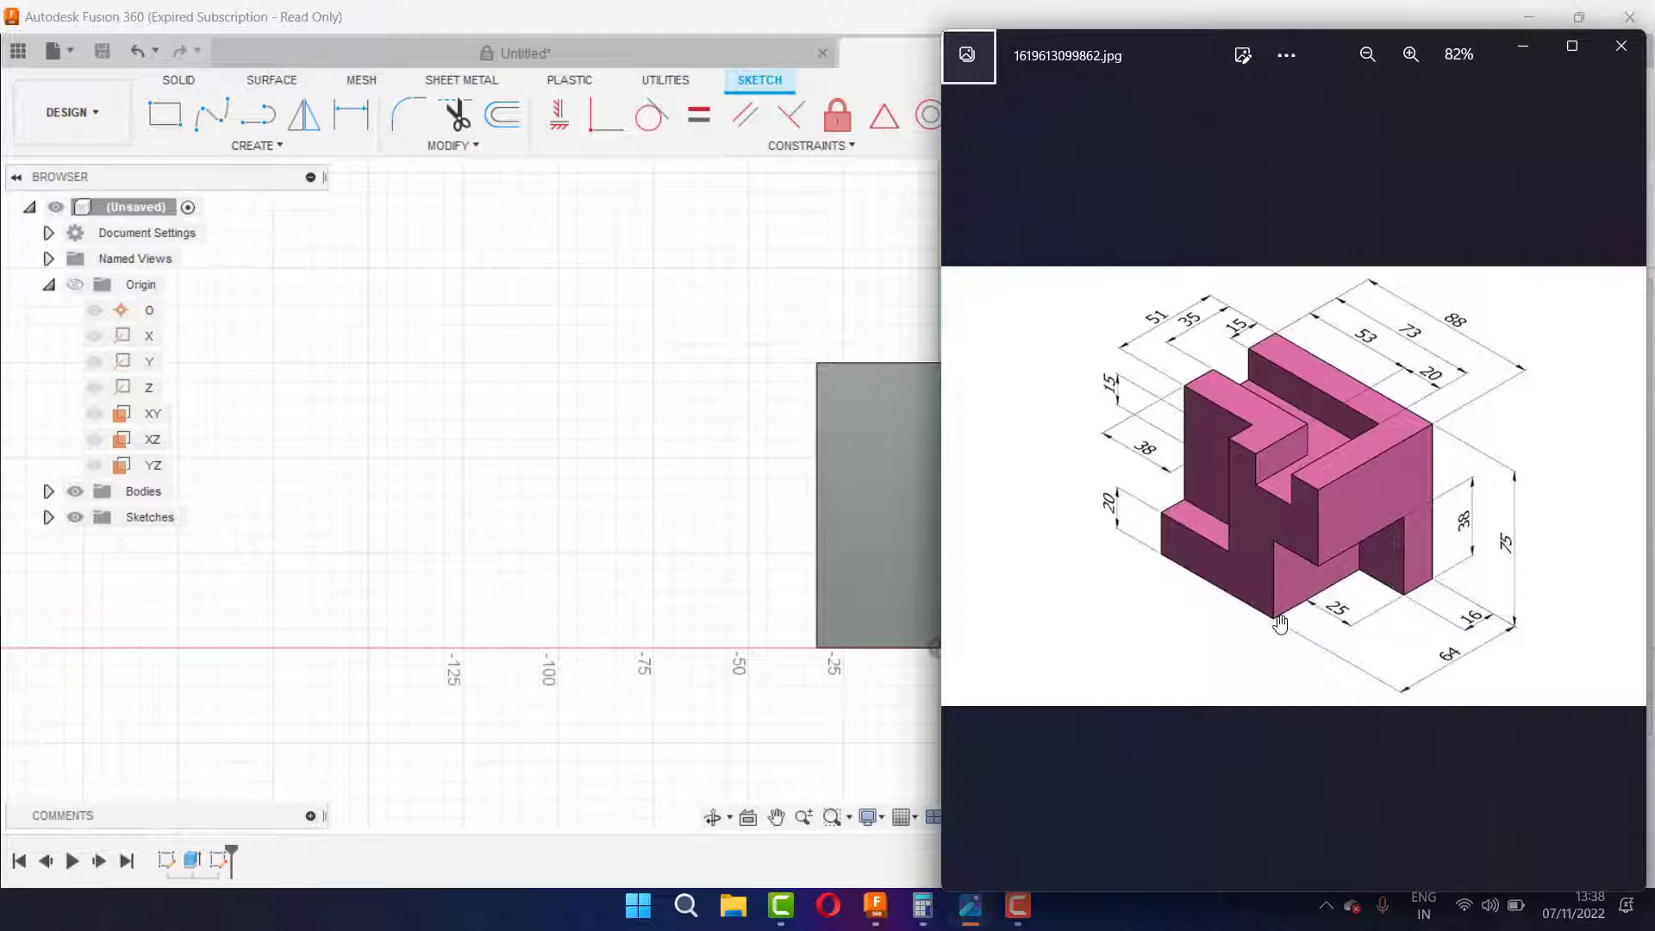
left_click(561, 498)
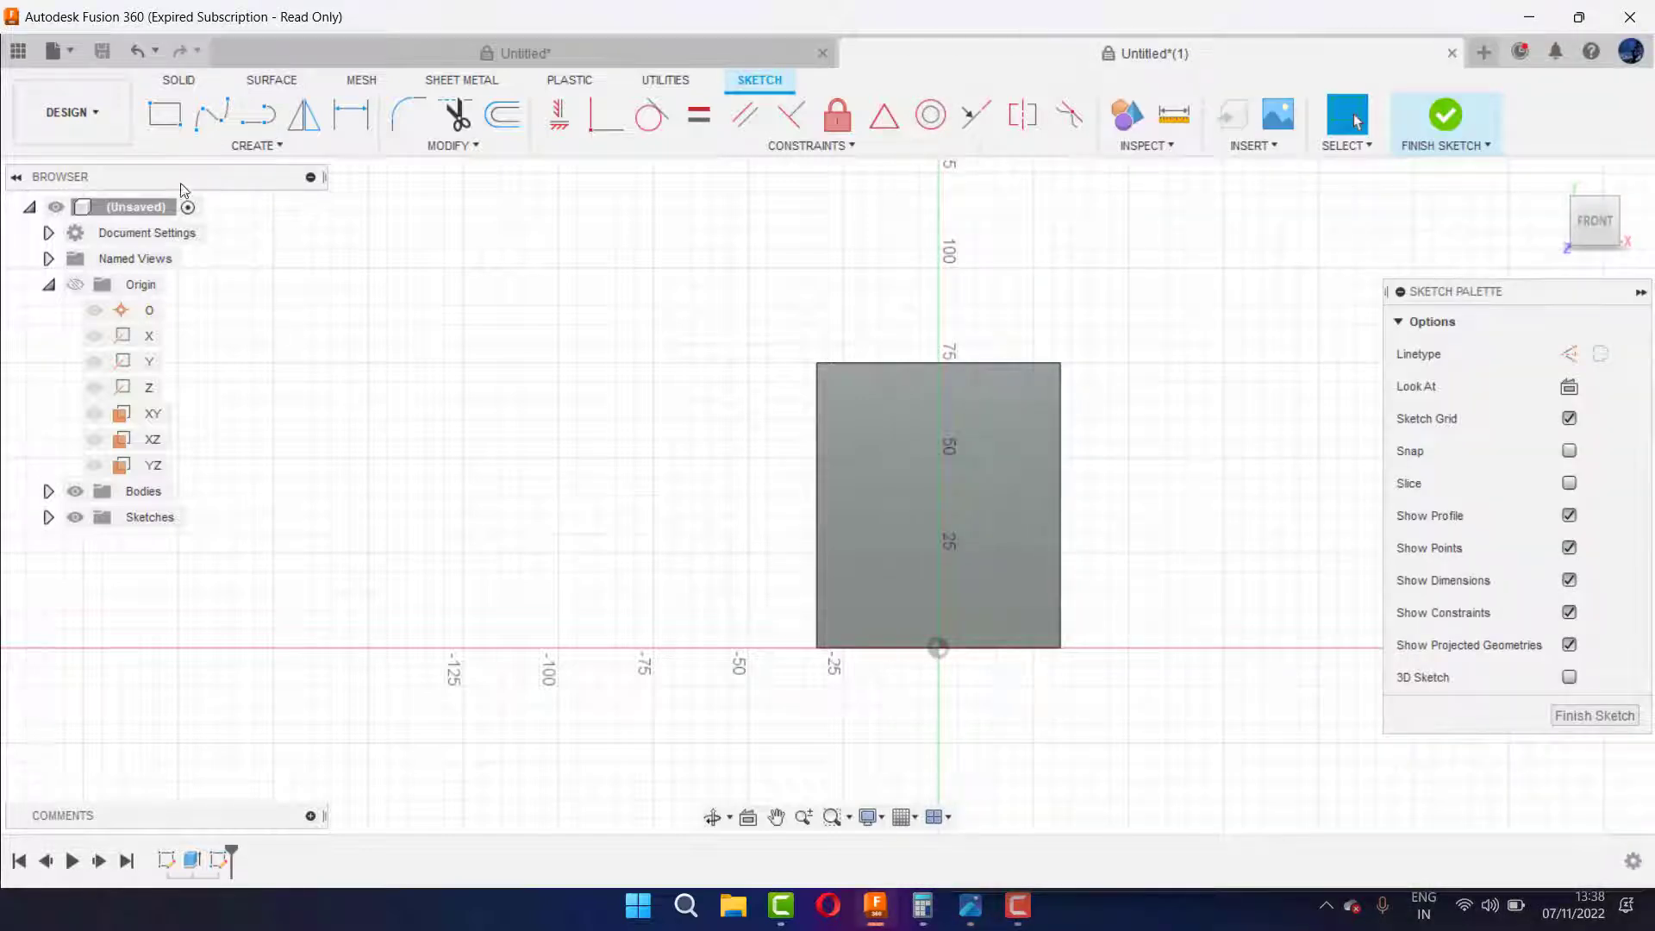
left_click(164, 117)
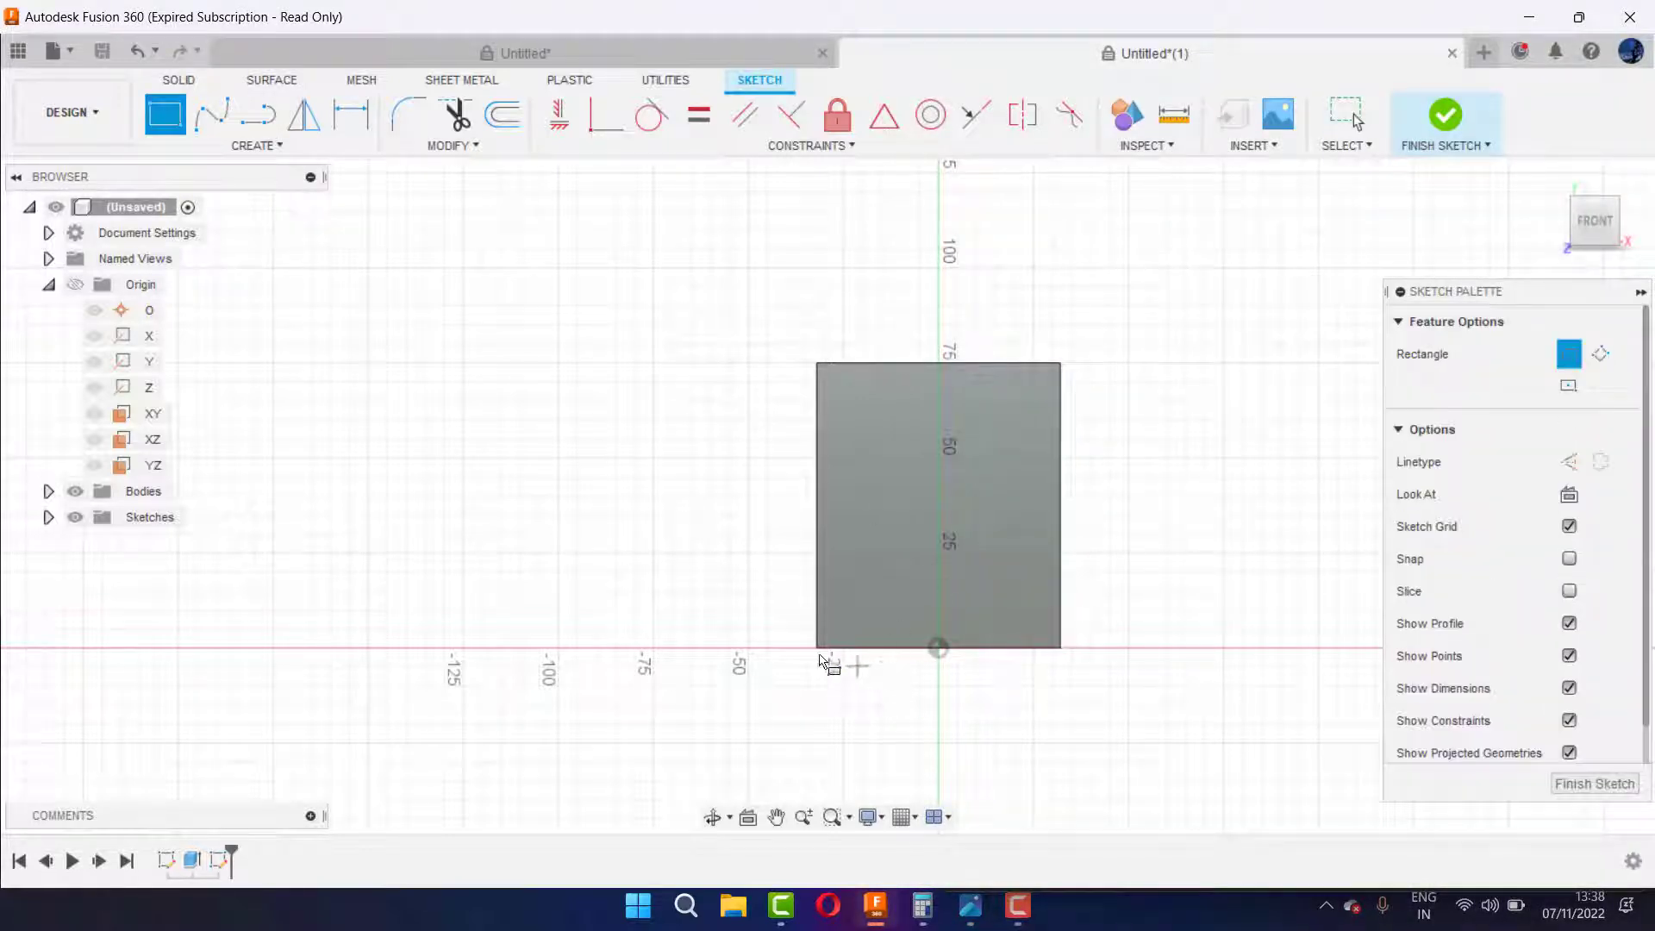
left_click(817, 647)
left_click(1017, 558)
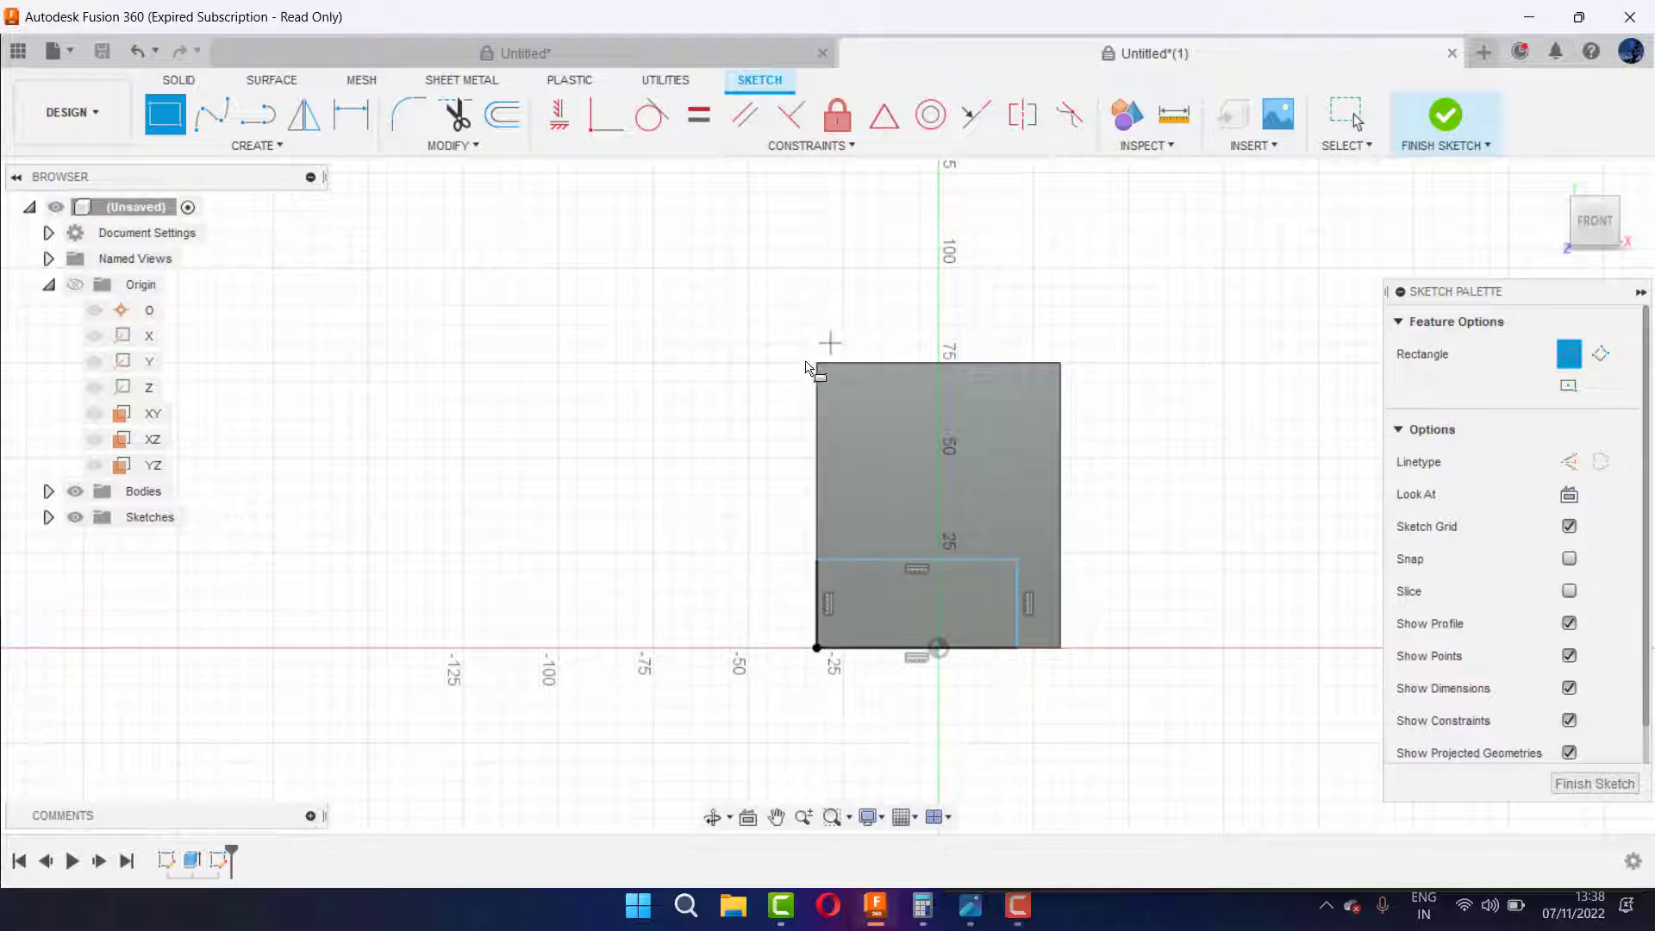
Step: Dimension the rectangle's right edge 15 mm from the face's right edge
left_click(350, 114)
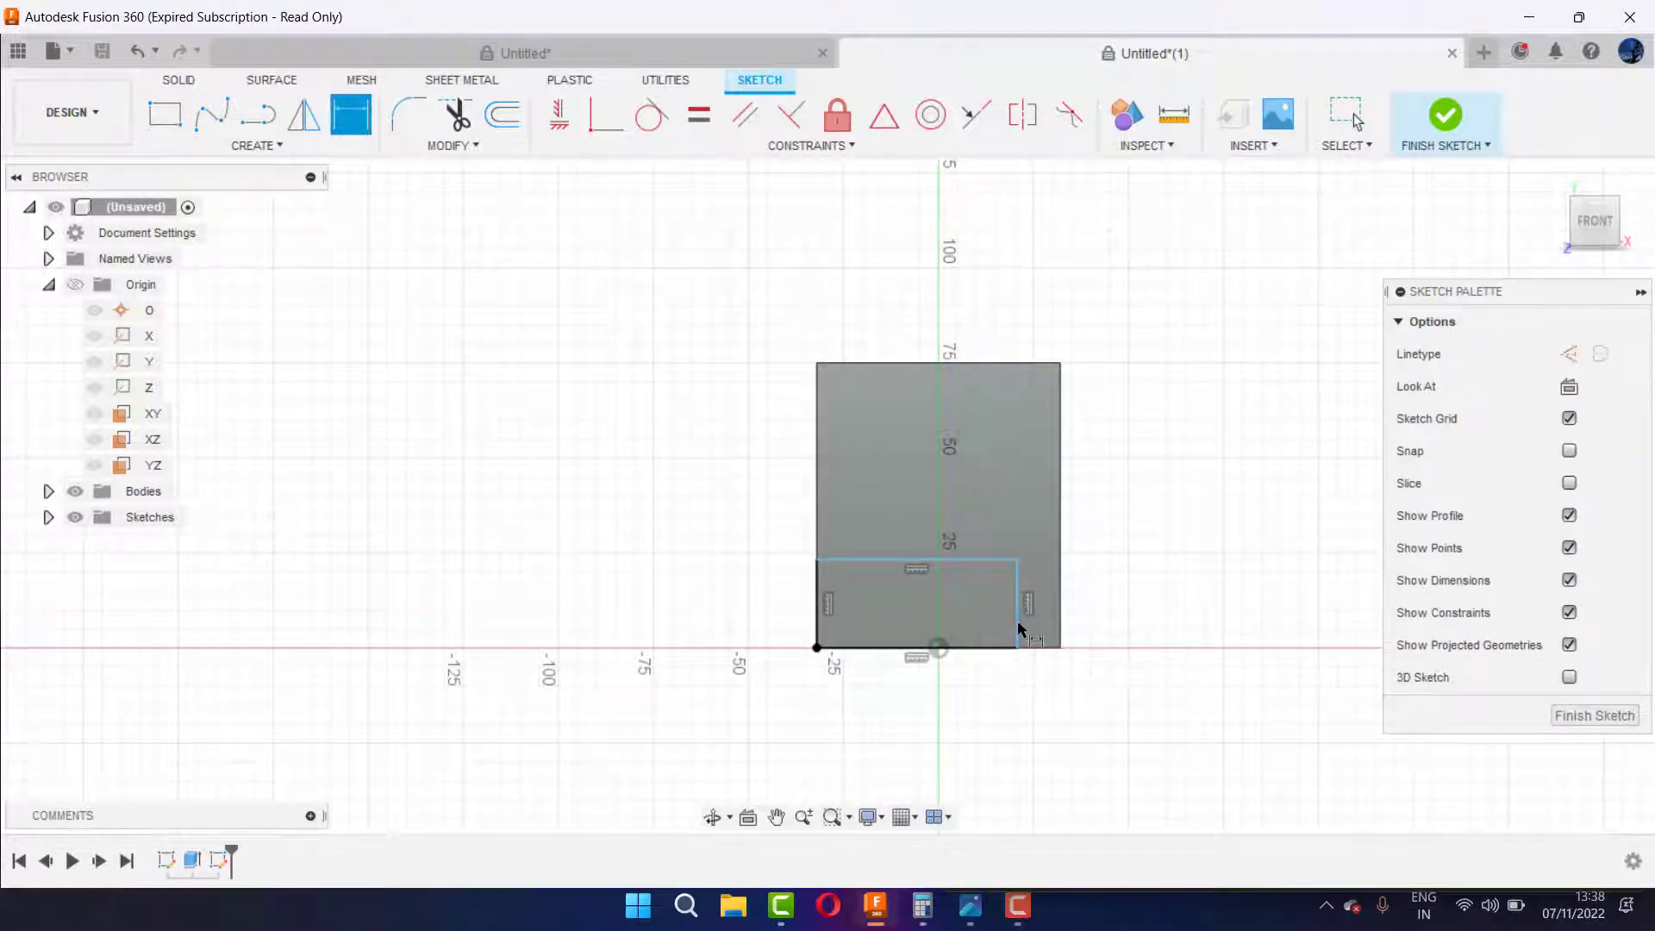
left_click(1060, 613)
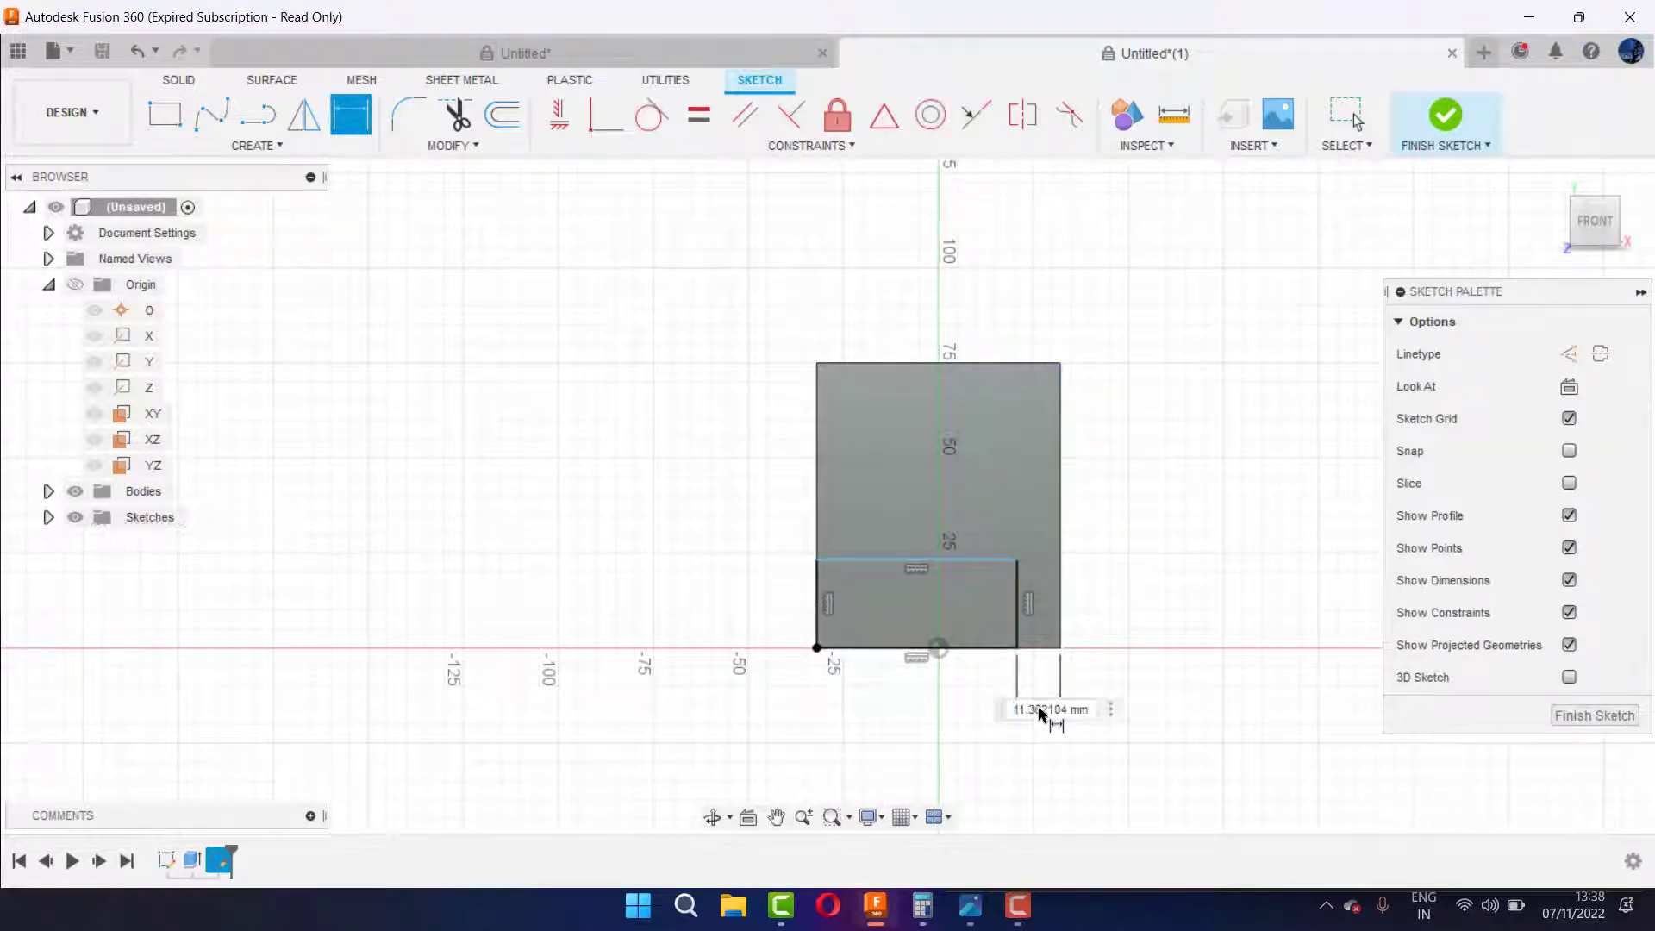
left_click(1039, 712)
type("25")
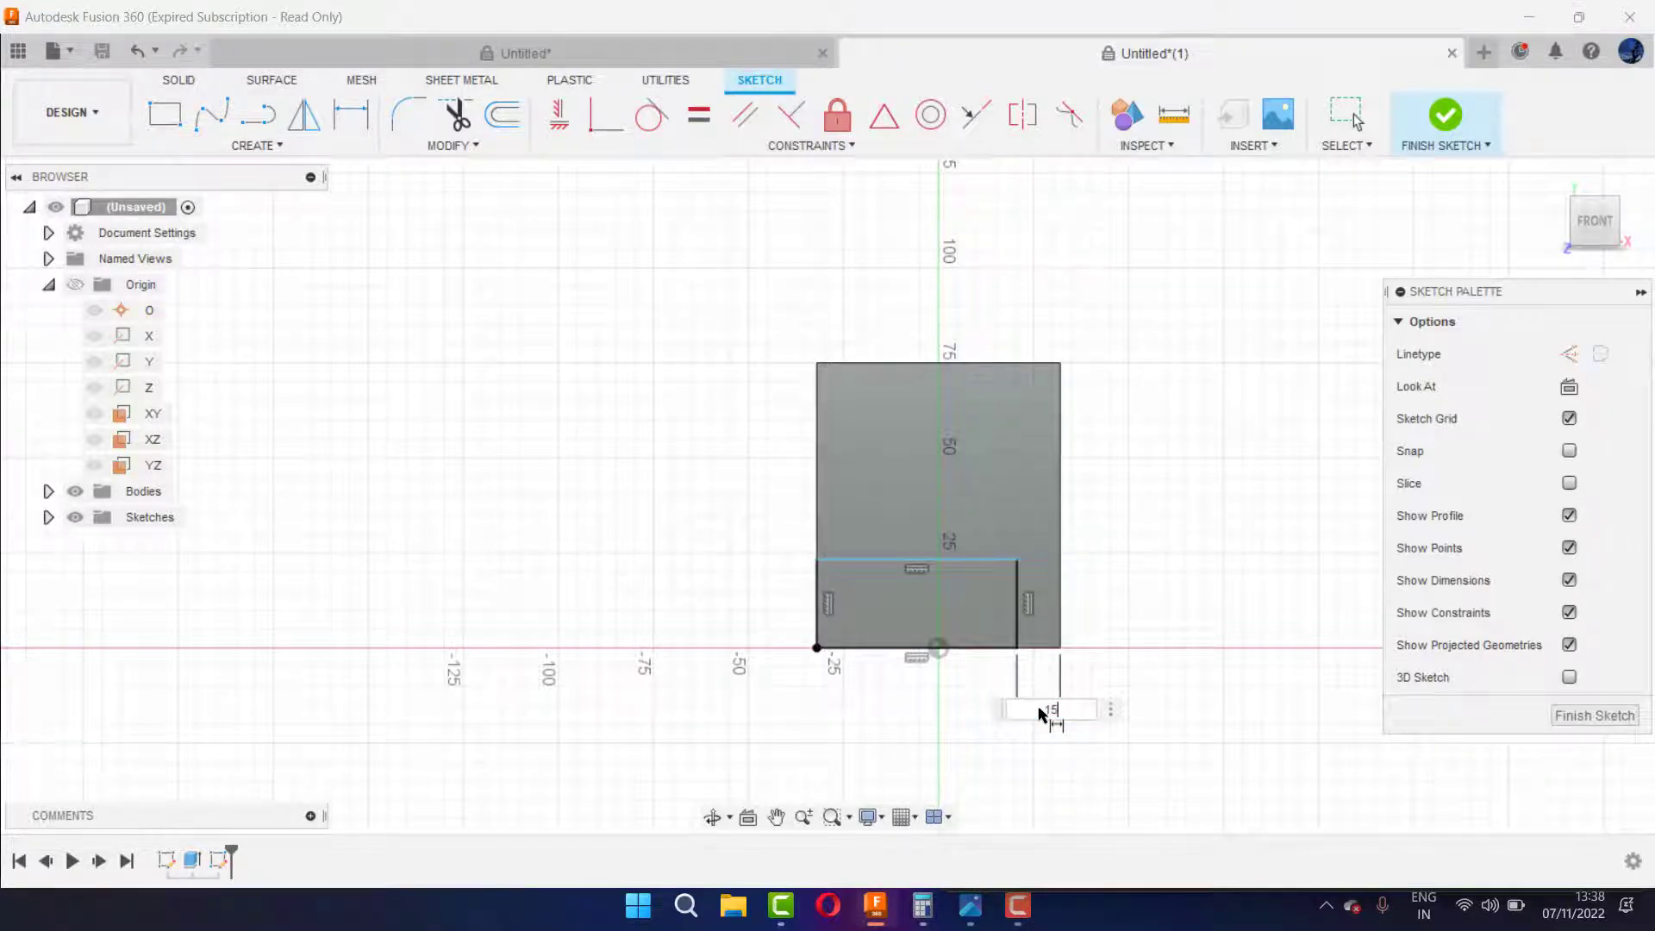
type("15")
key("Return")
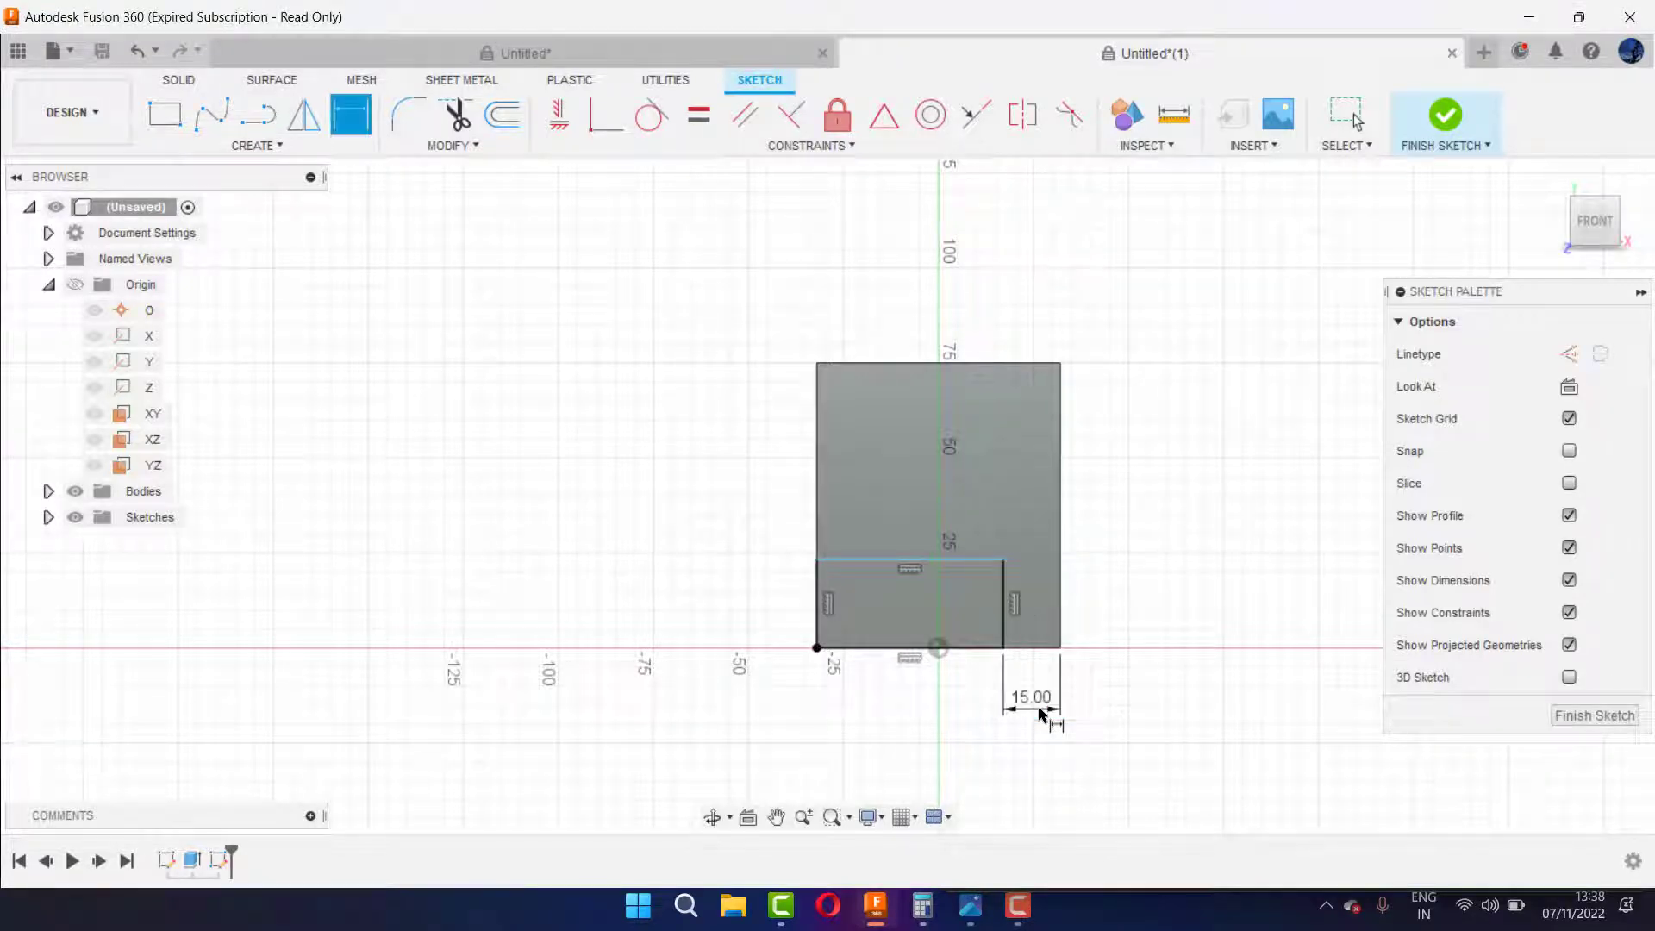
Step: Set the rectangle's height to 38 mm and finish the sketch
left_click(974, 909)
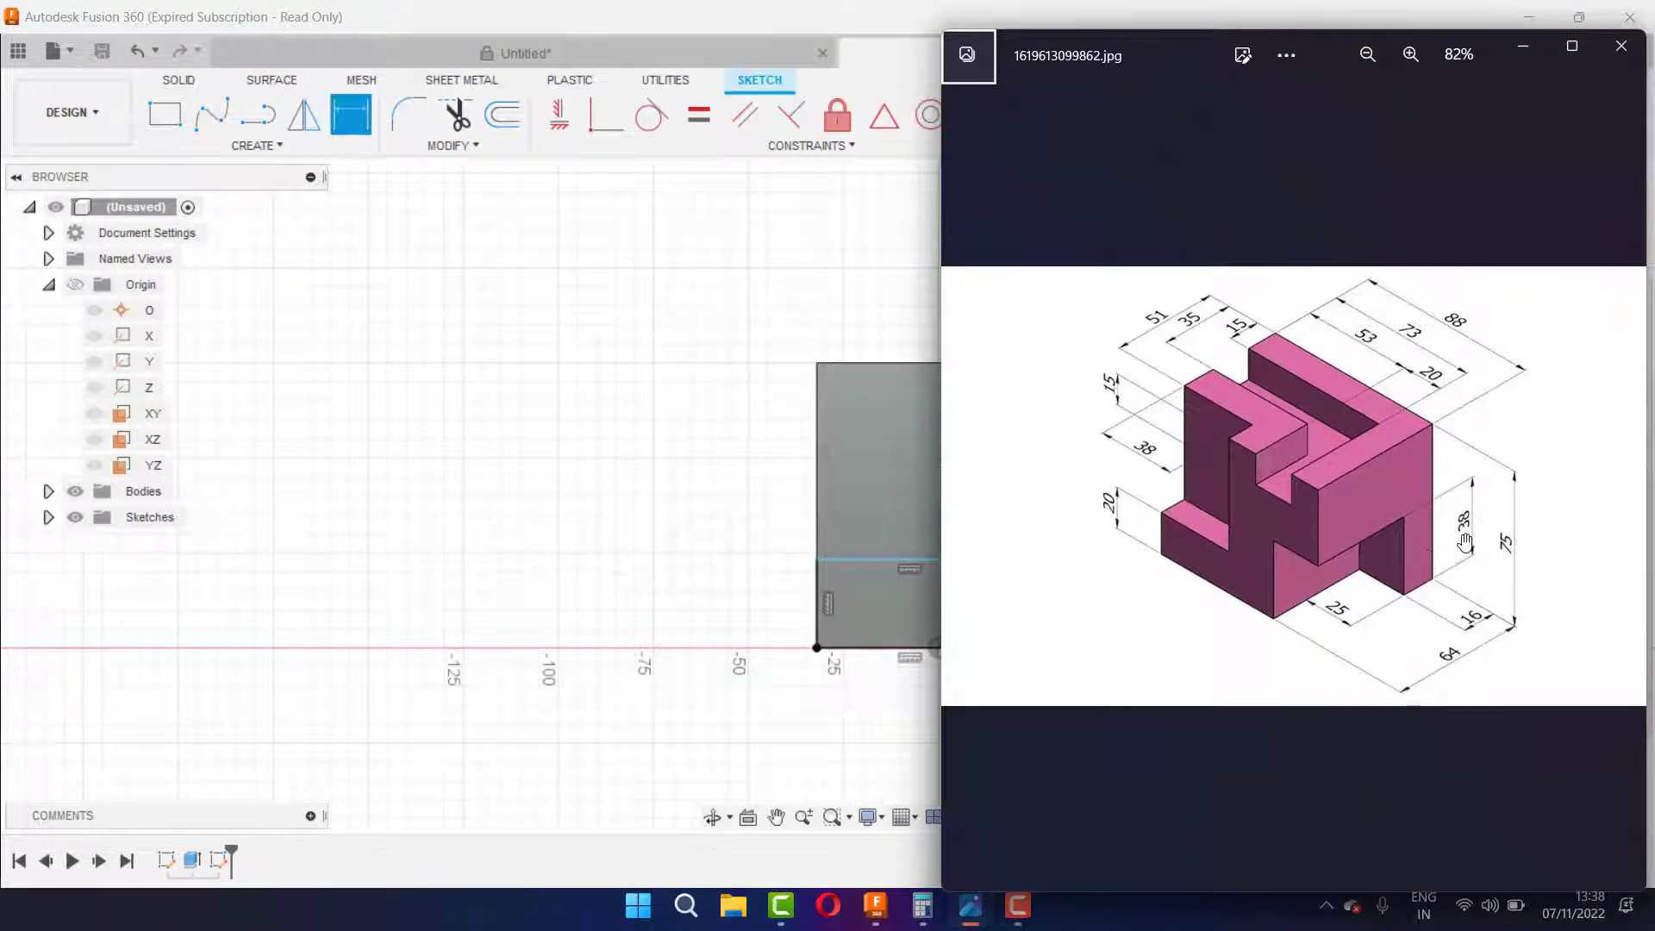
left_click(846, 243)
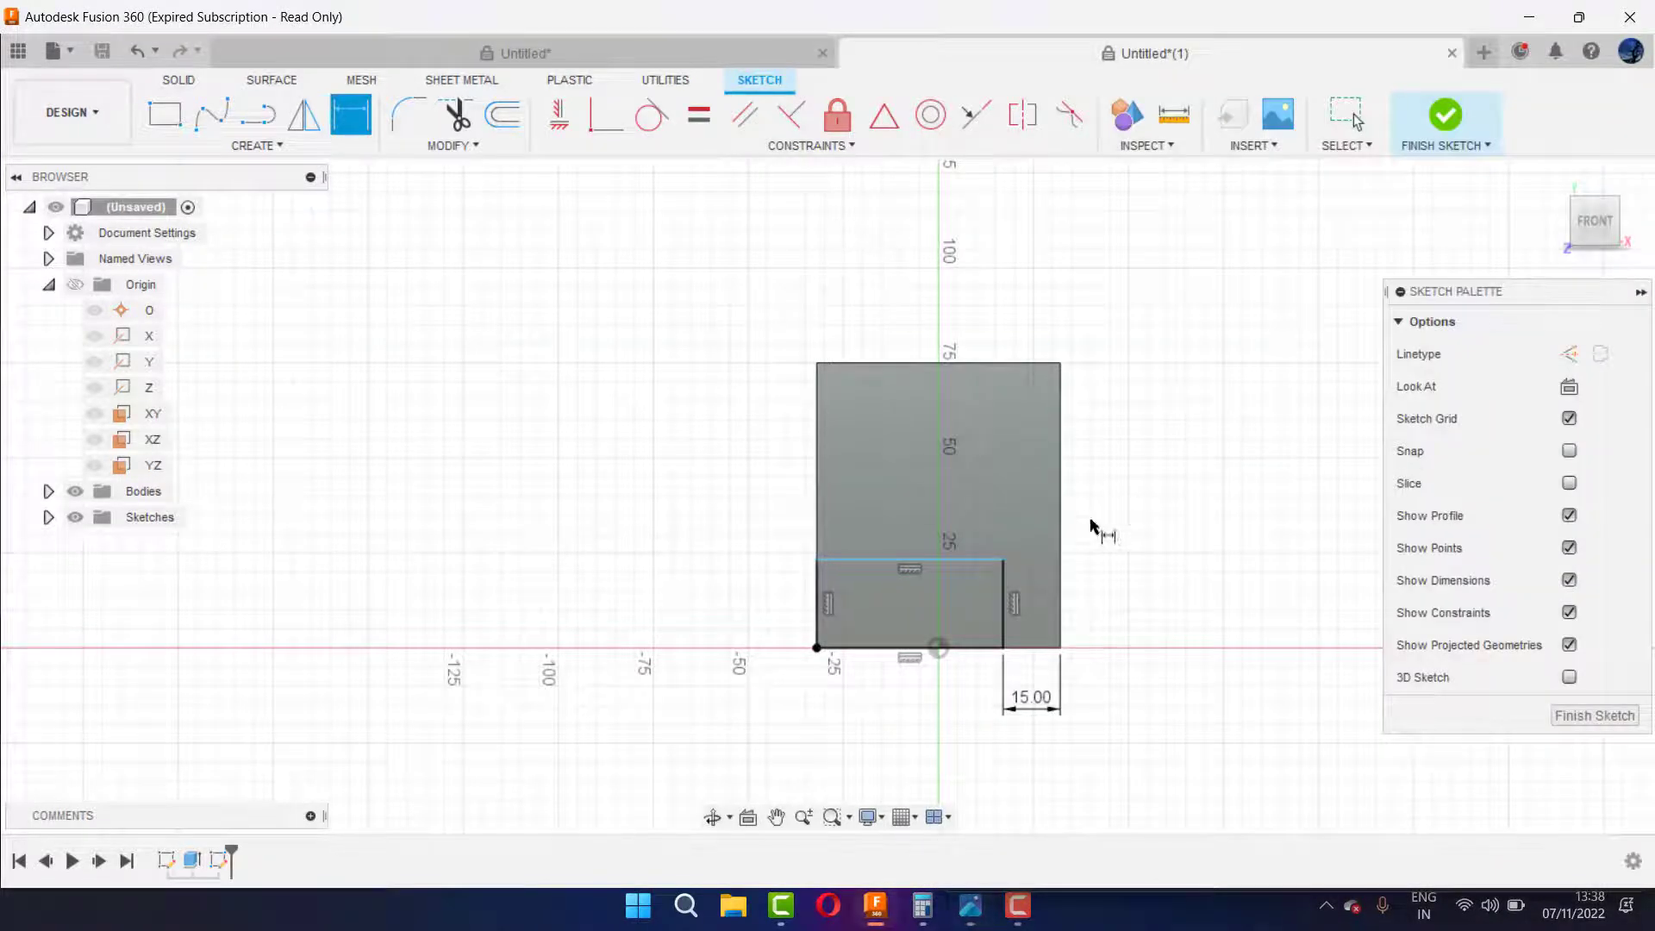
left_click(1004, 603)
left_click(1109, 588)
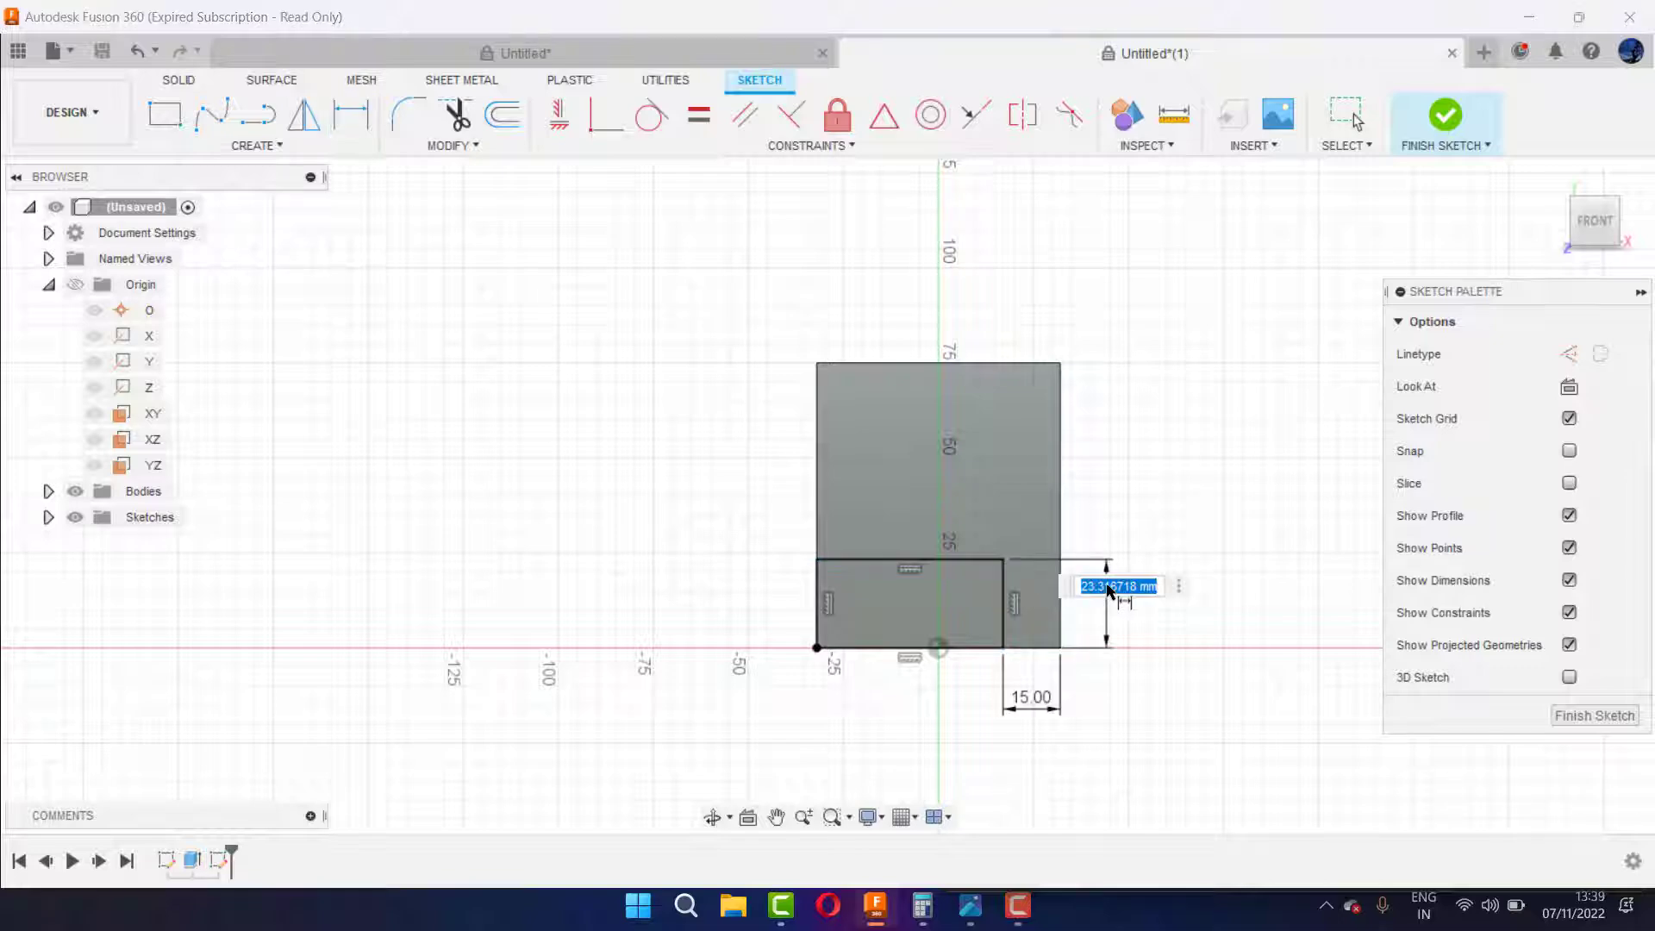
type("38")
key("Return")
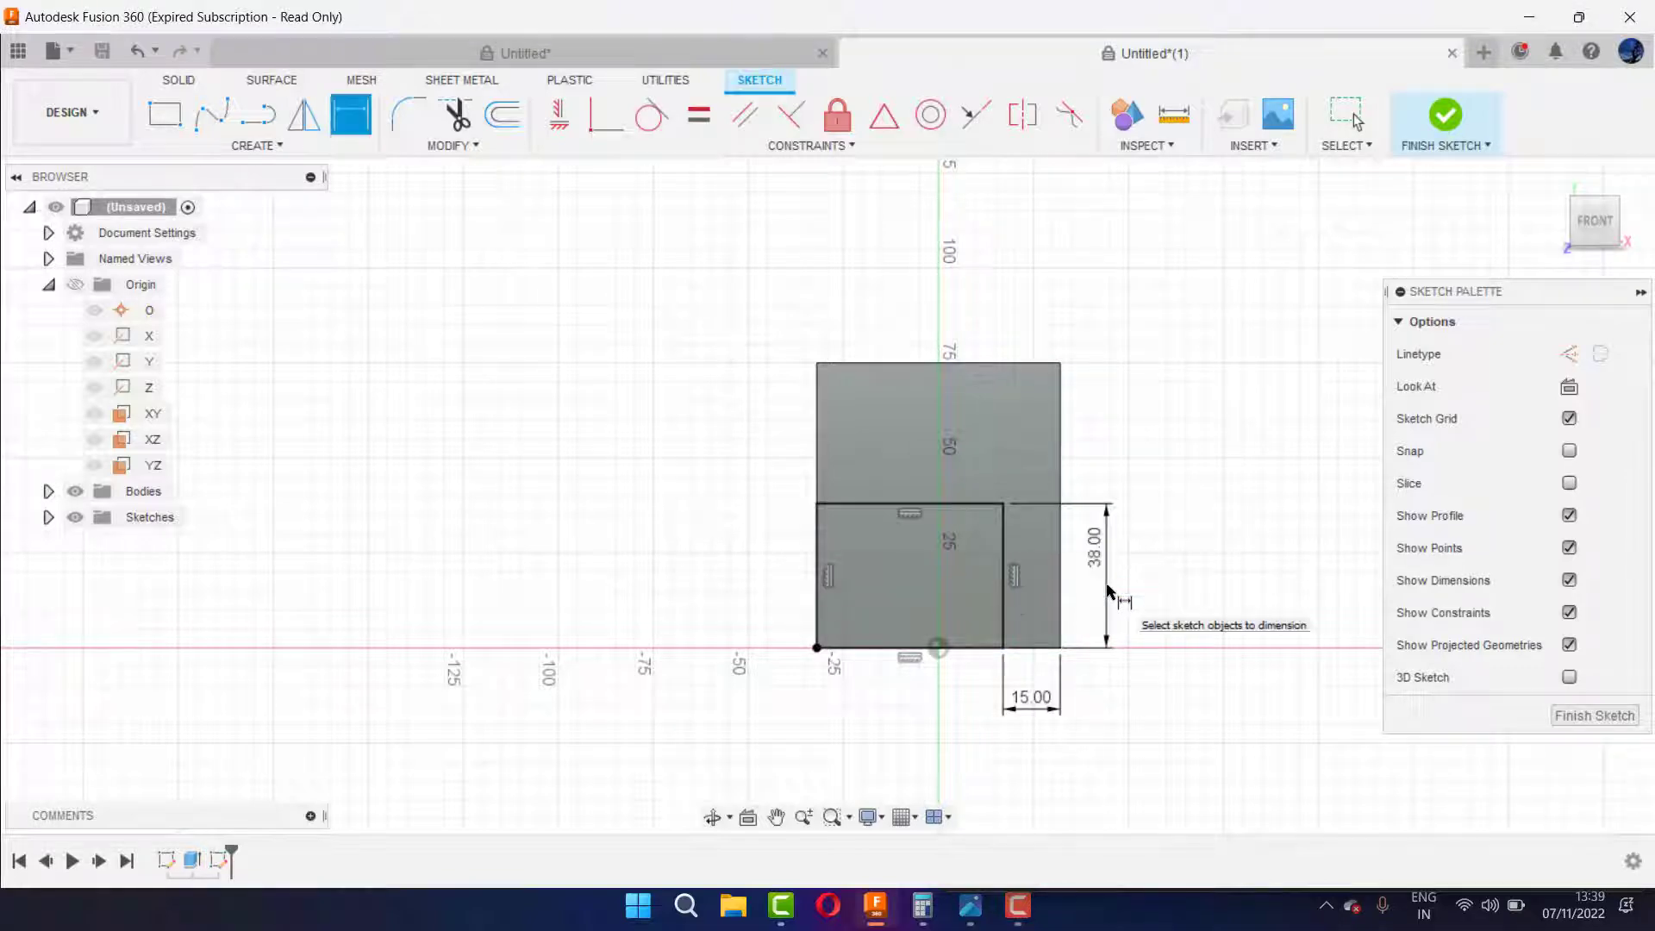
left_click(1429, 122)
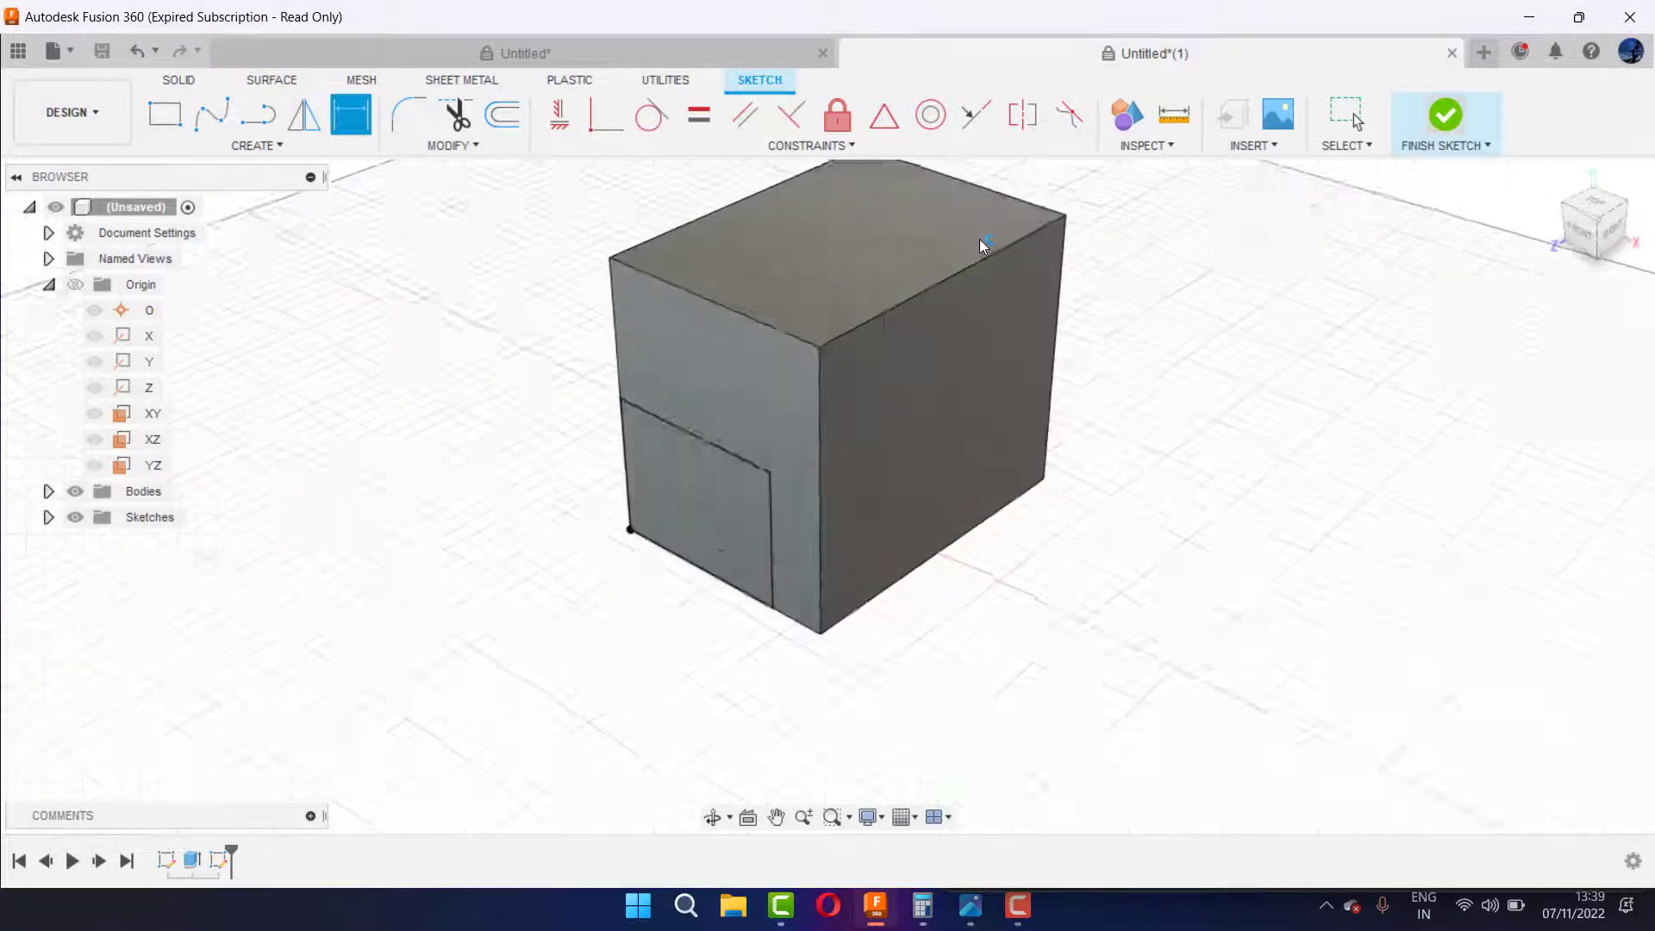
Step: Extrude the corner rectangle as a 25 mm deep cut into the block
left_click(212, 114)
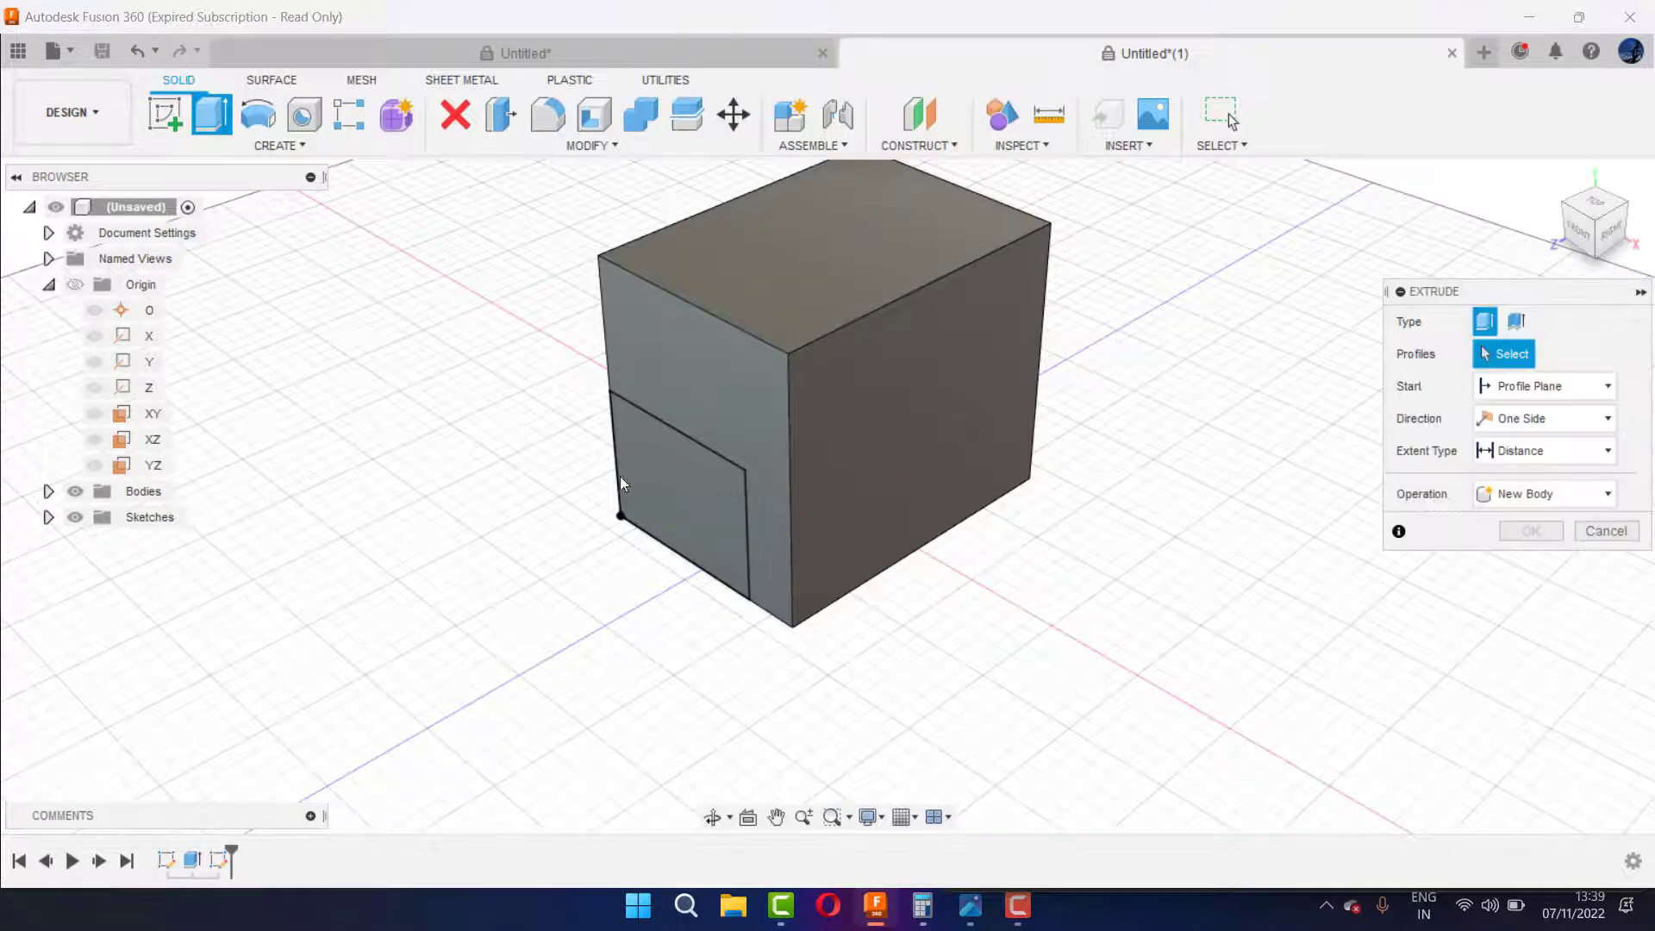
left_click(674, 516)
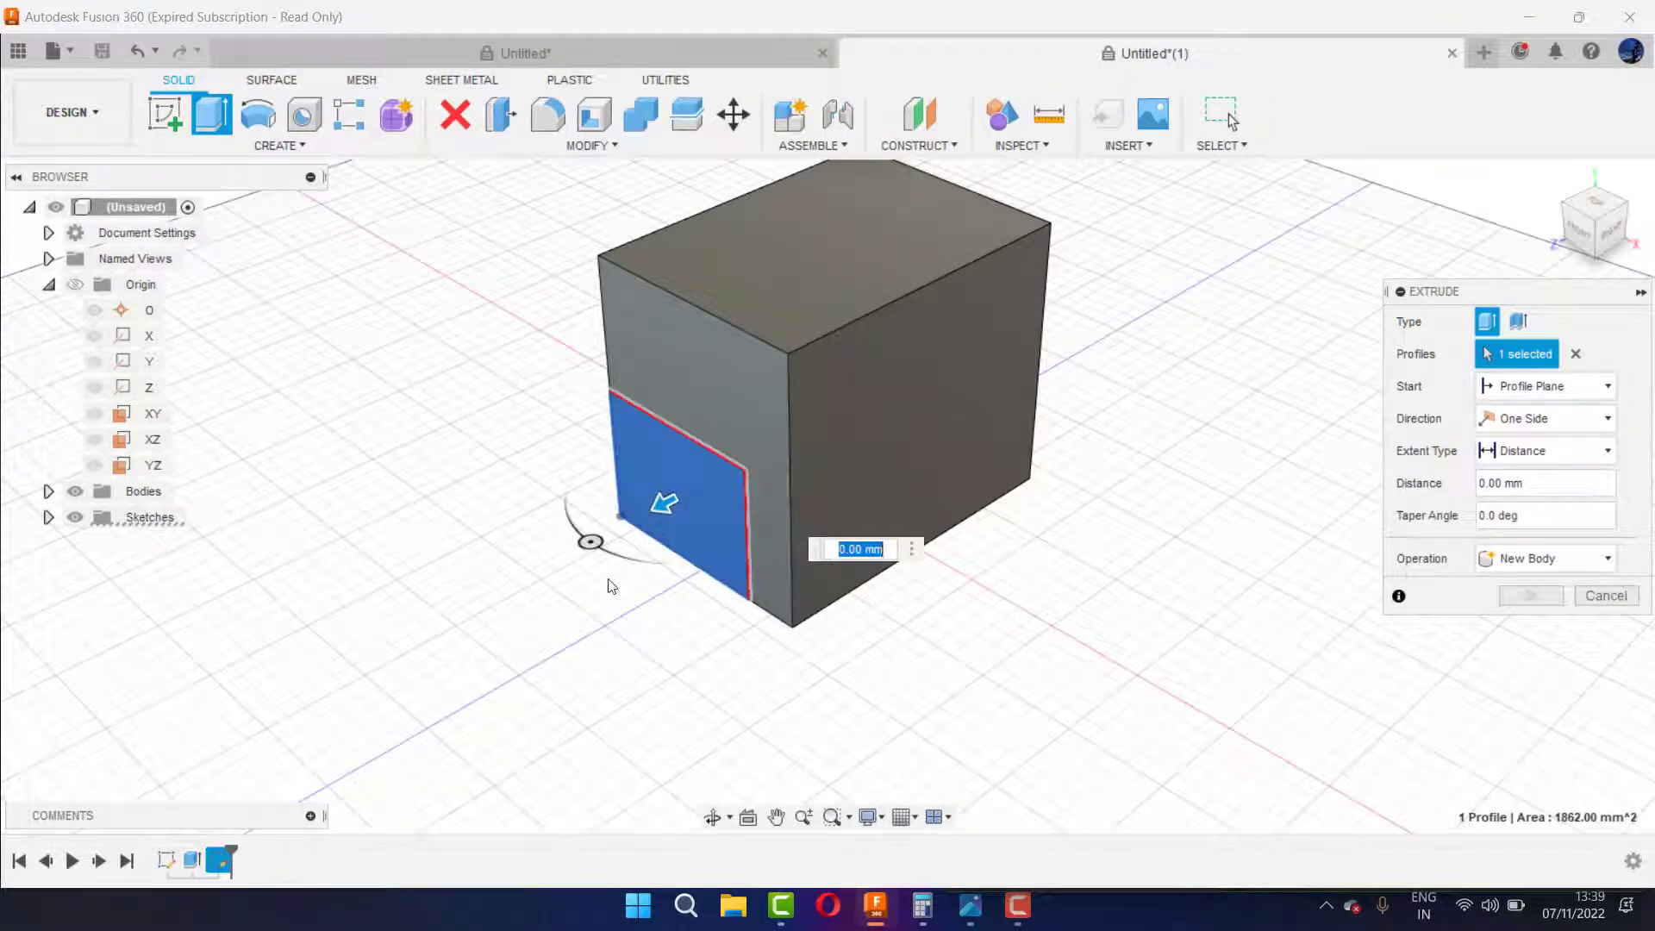
left_click_drag(670, 497, 683, 527)
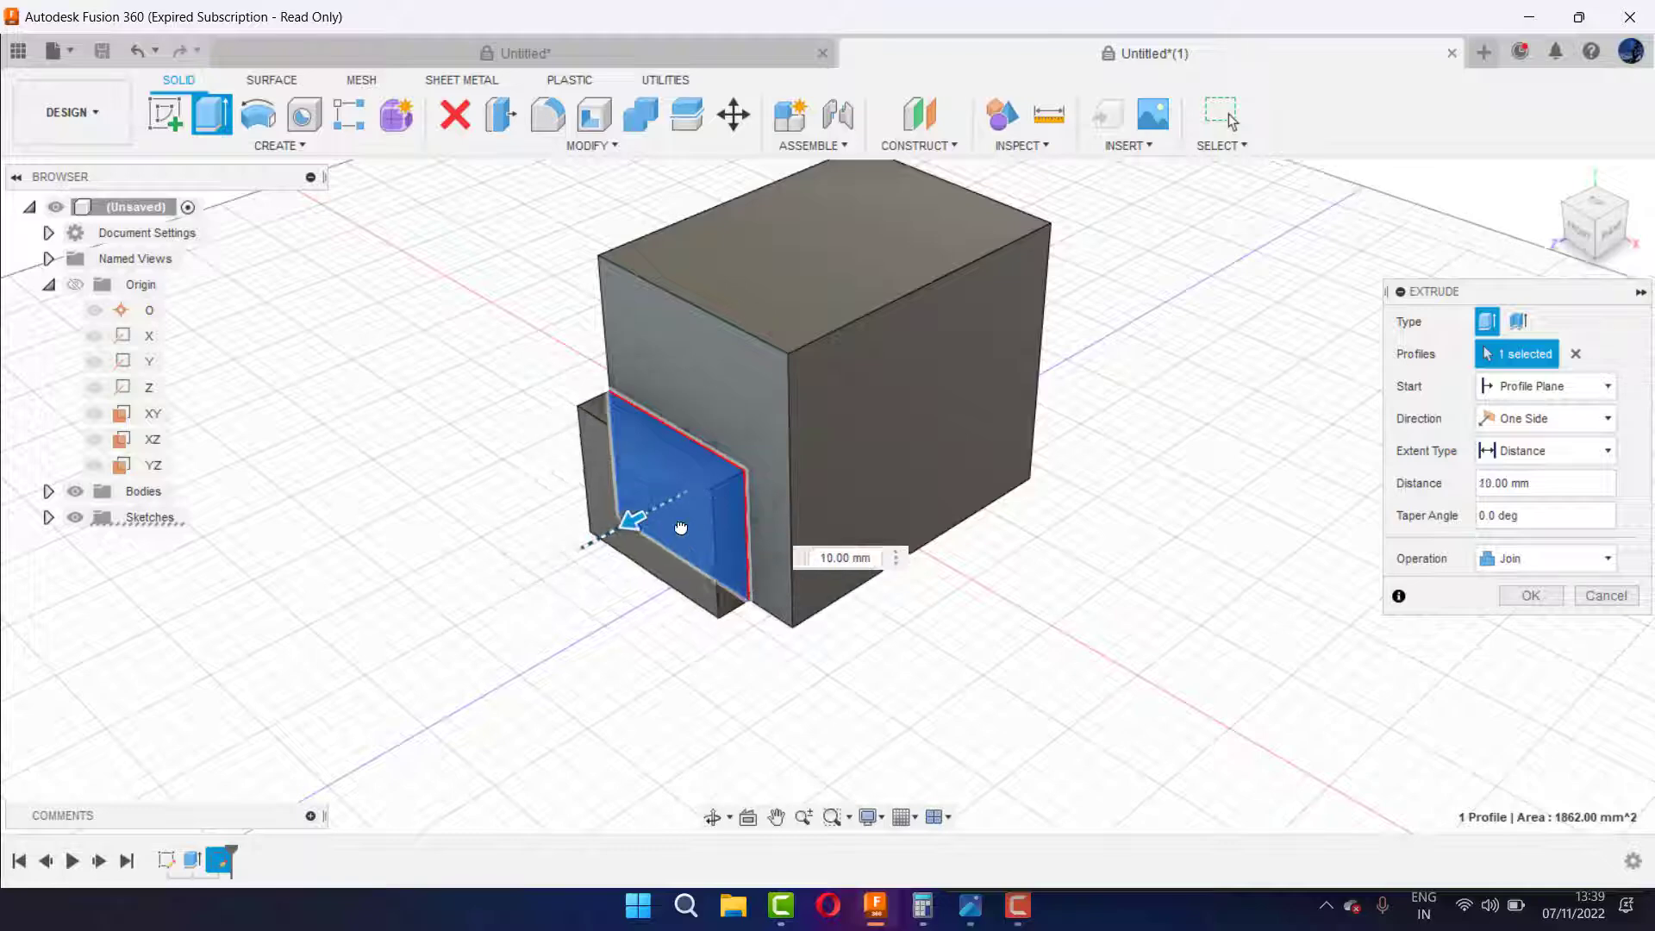
left_click(967, 915)
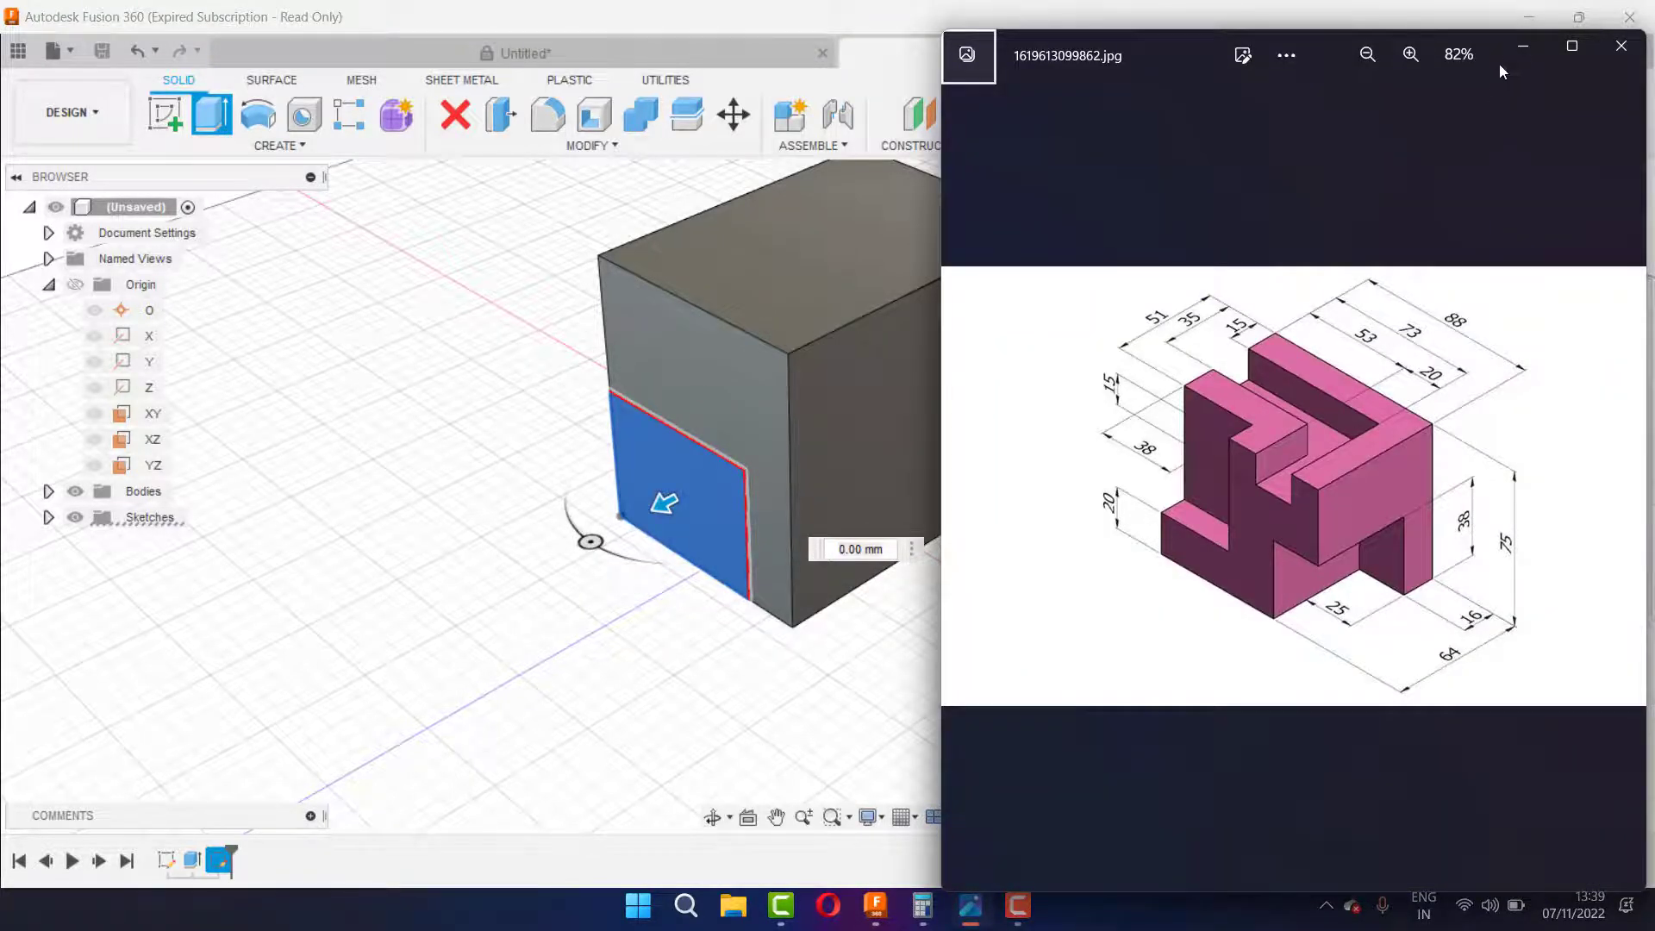
left_click(1523, 46)
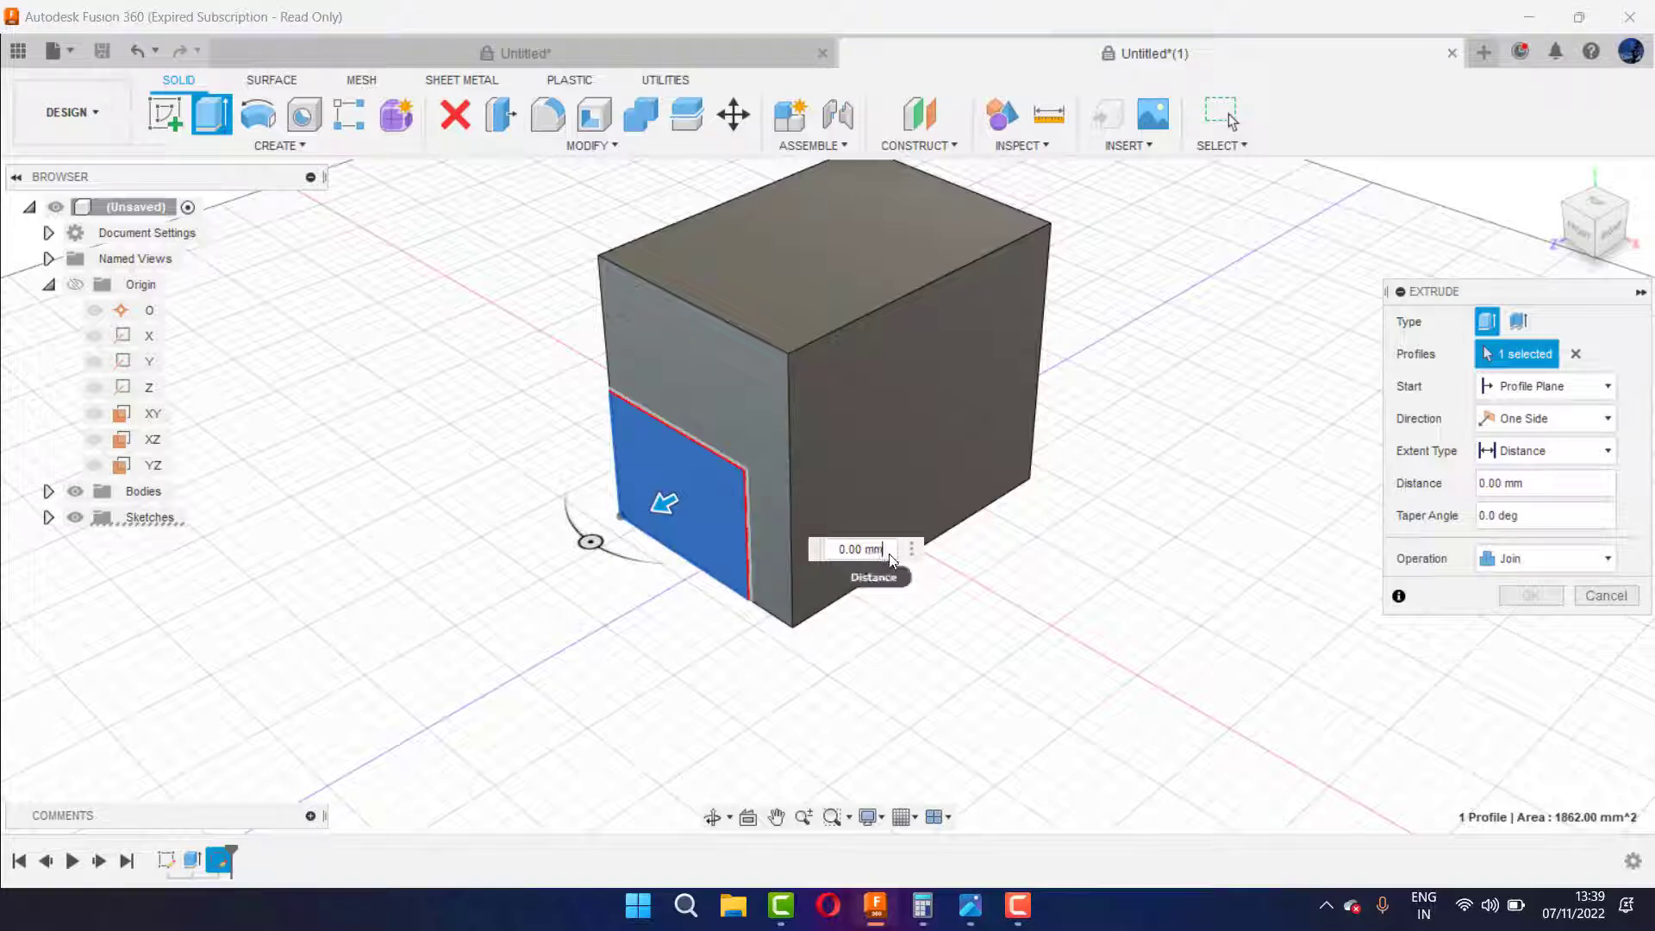
left_click_drag(886, 555, 830, 554)
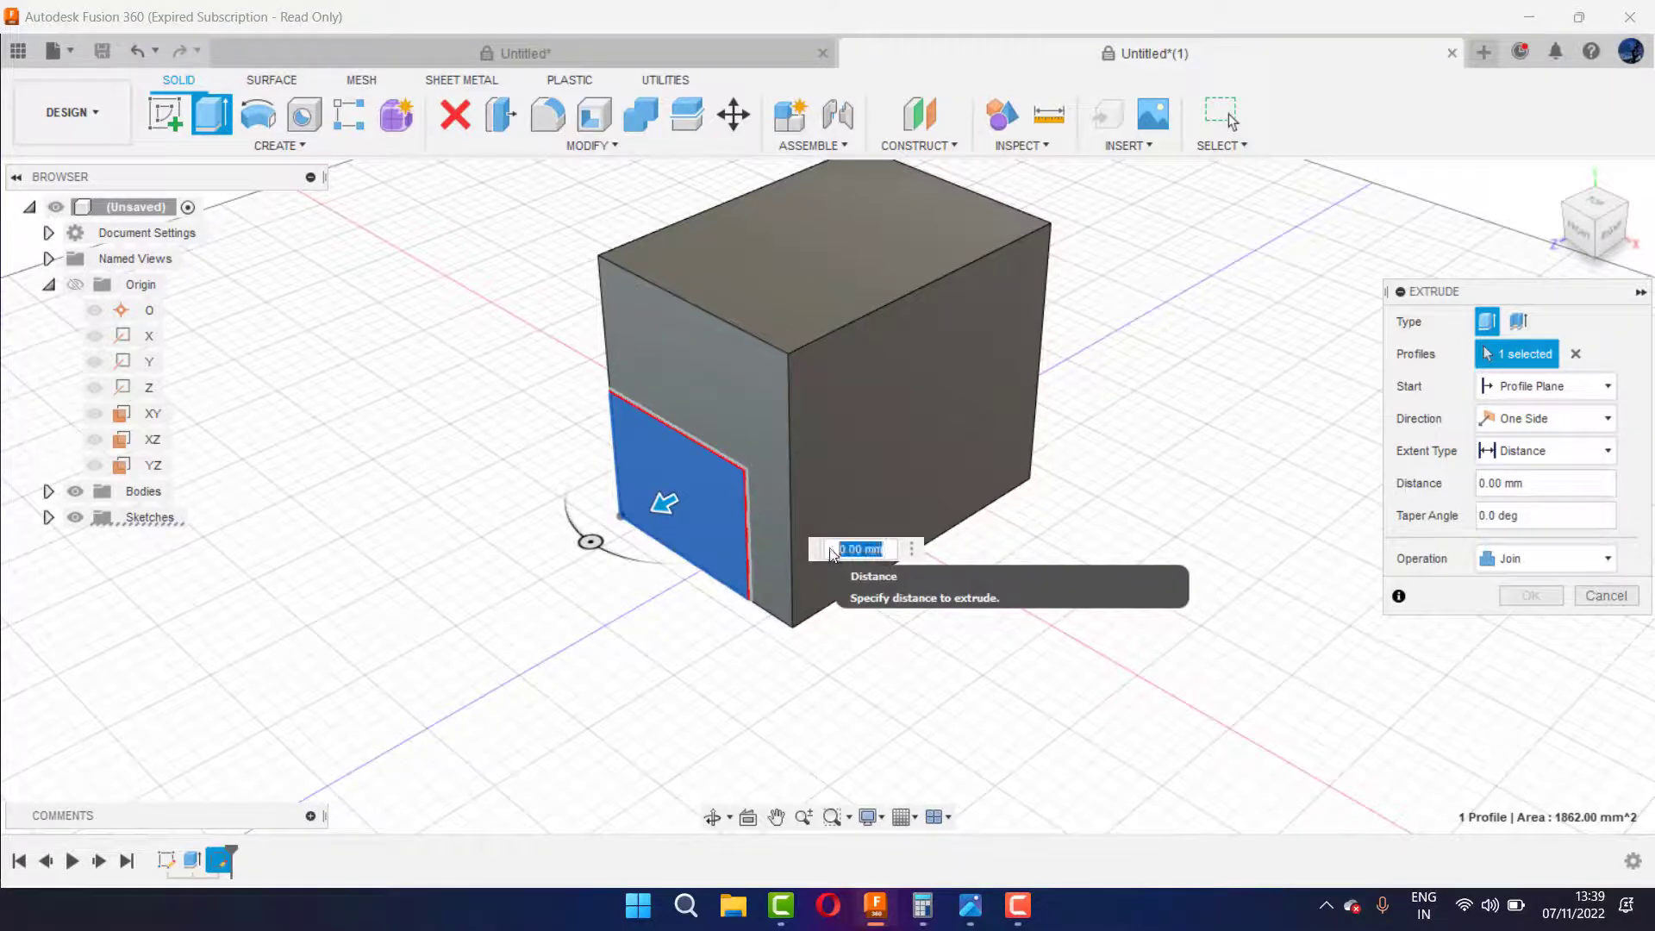
key("BackSpace")
type("5")
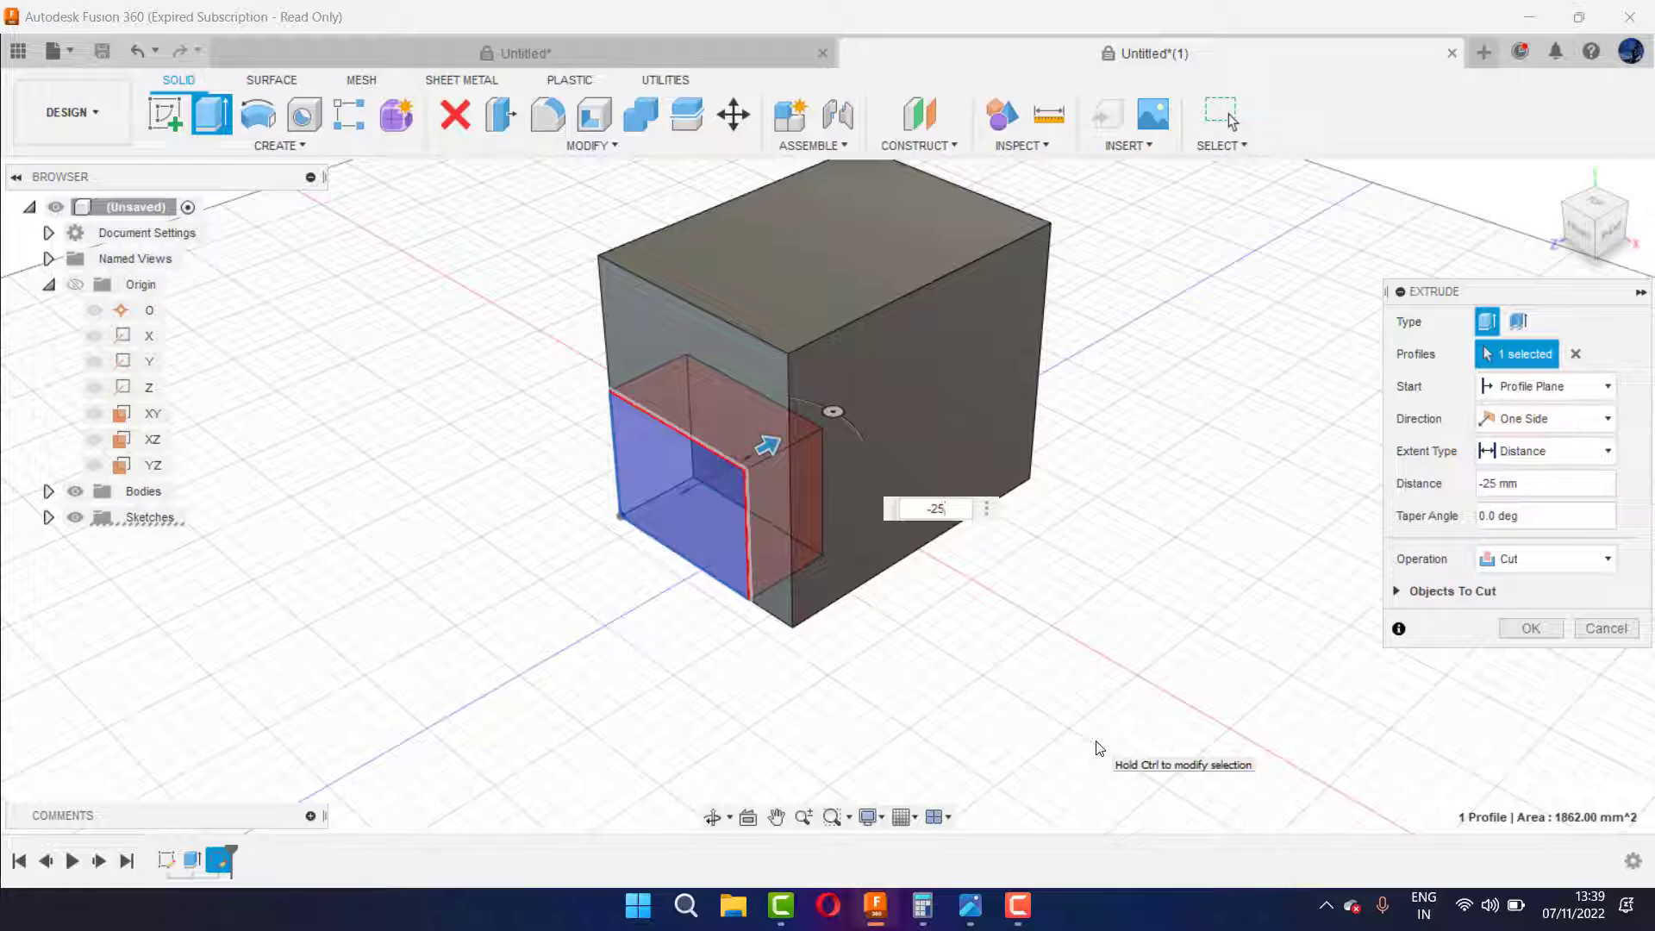
key("Return")
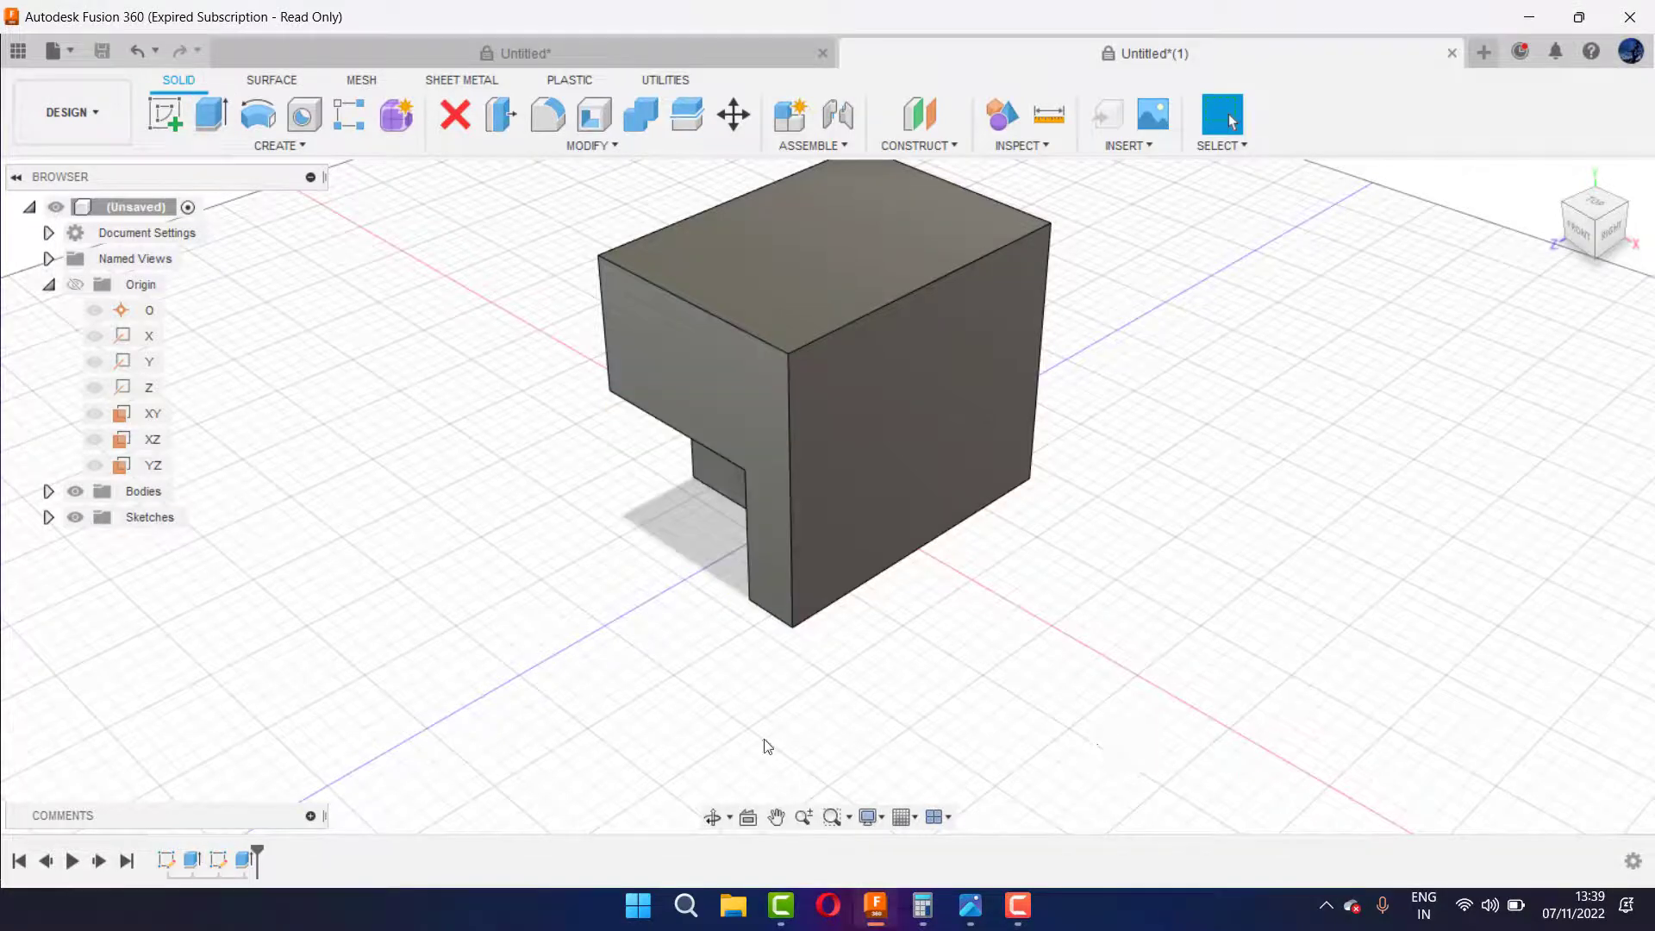
Step: Orbit and zoom to inspect the notch, then compare it with the reference drawing
left_click(711, 817)
mouse_move(713, 527)
left_mouse_down()
mouse_move(948, 517)
mouse_move(915, 449)
left_mouse_up()
scroll(915, 449, "up", 3)
scroll(916, 449, "down", 6)
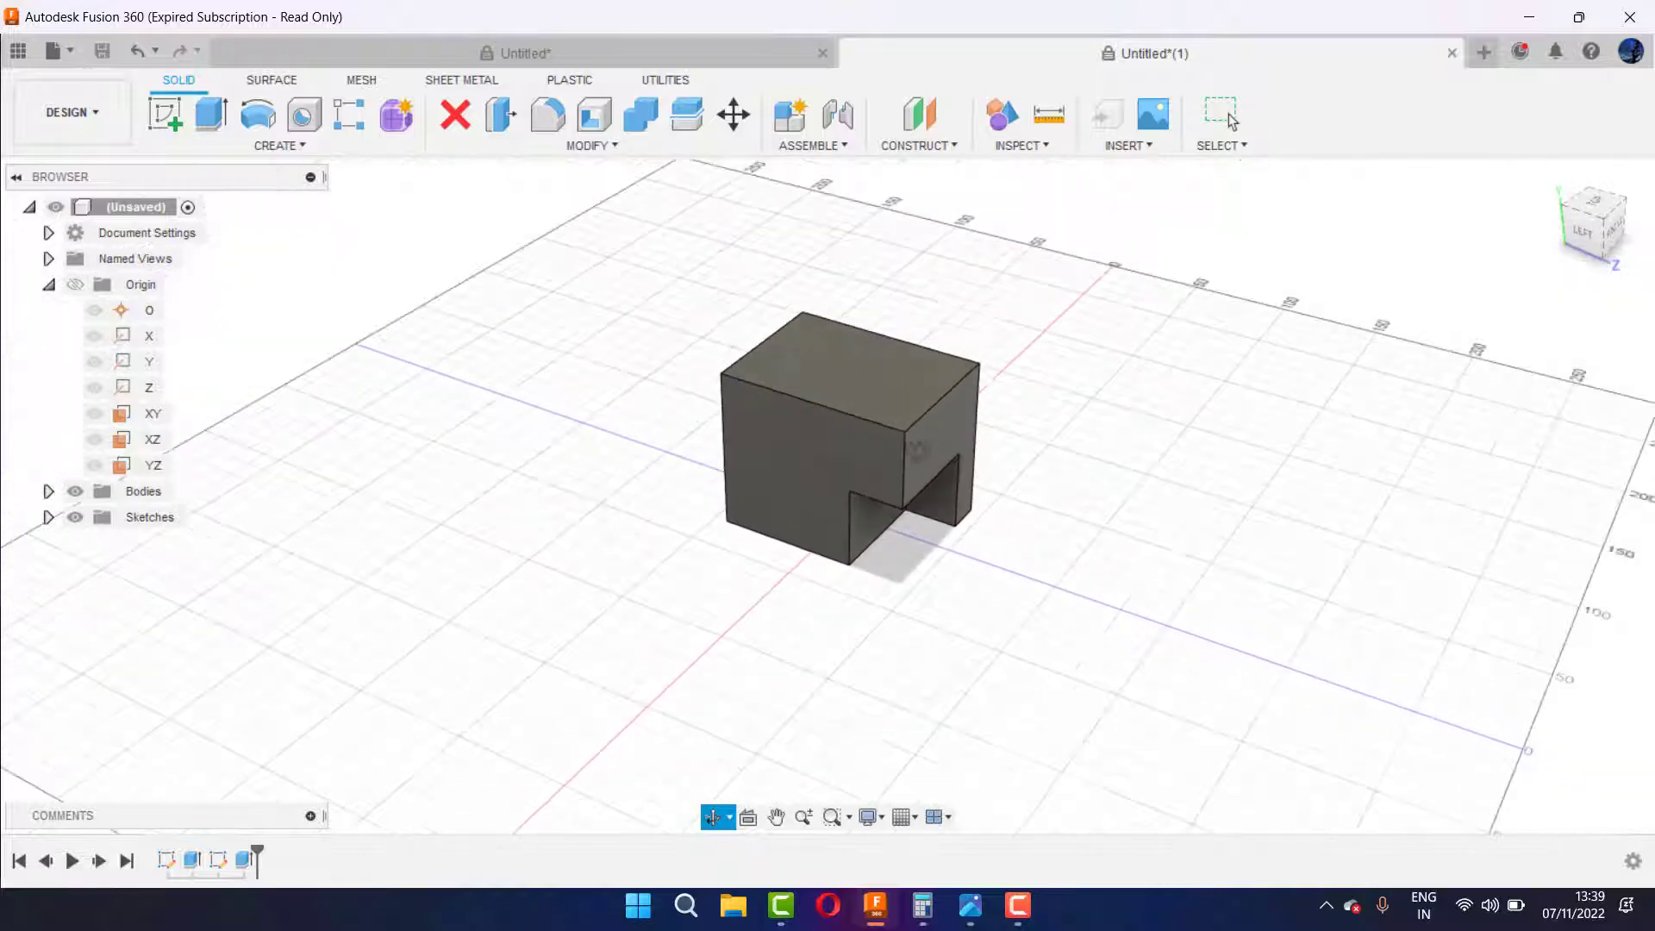
scroll(915, 449, "up", 2)
right_click(1089, 406)
left_click(1164, 430)
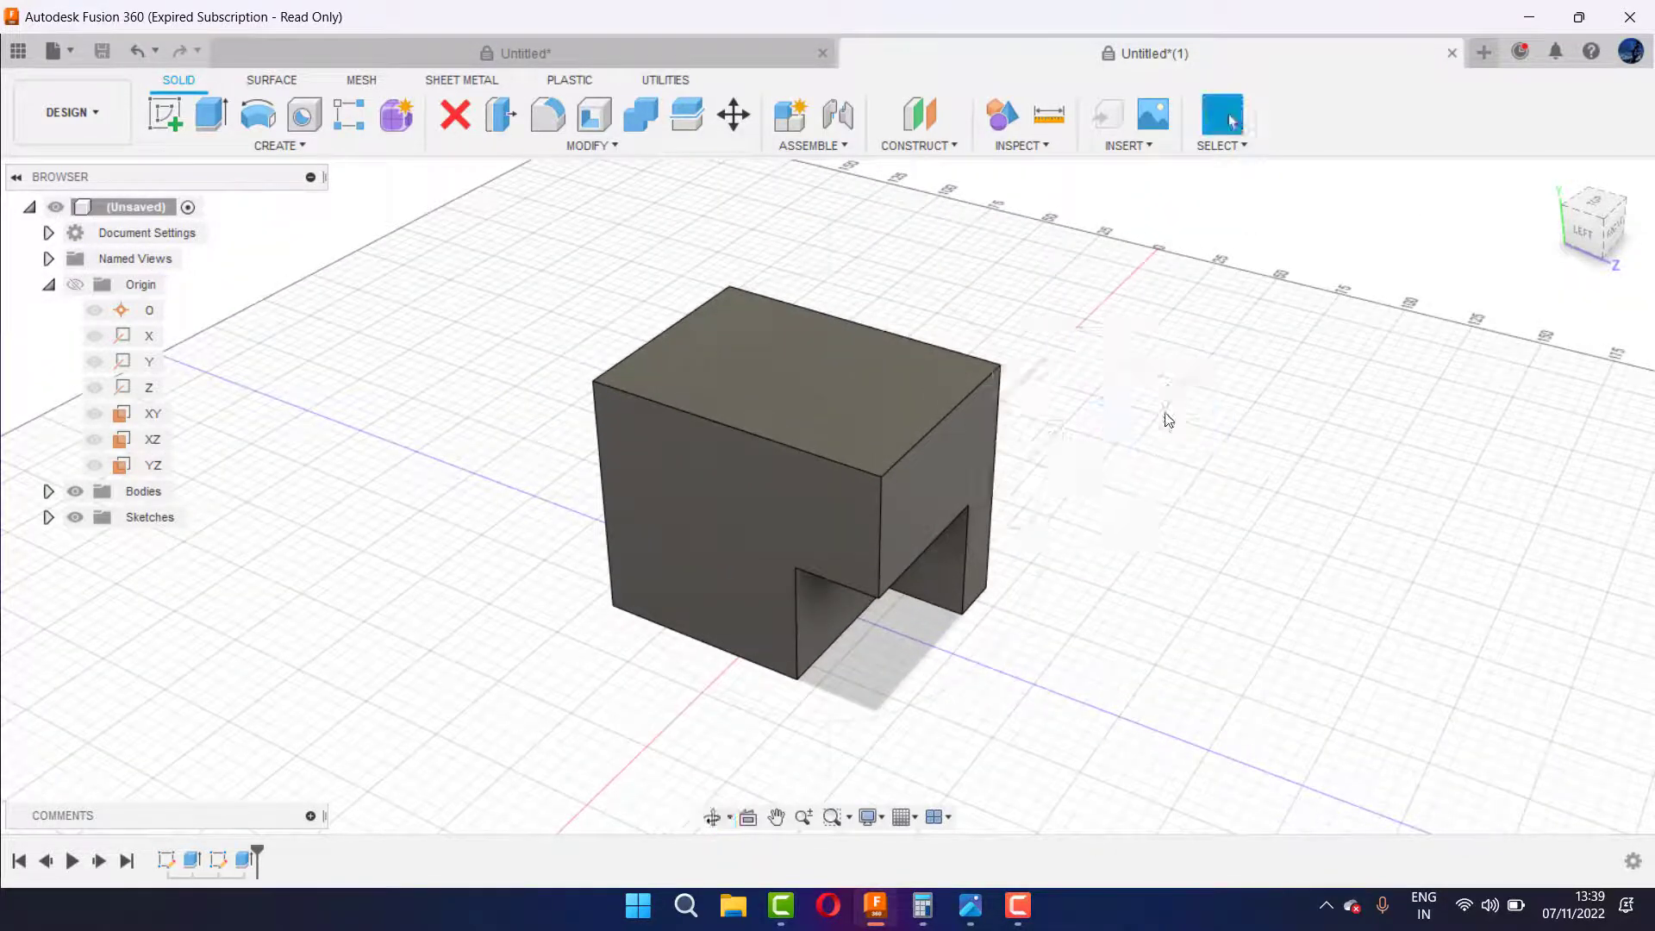
left_click(969, 903)
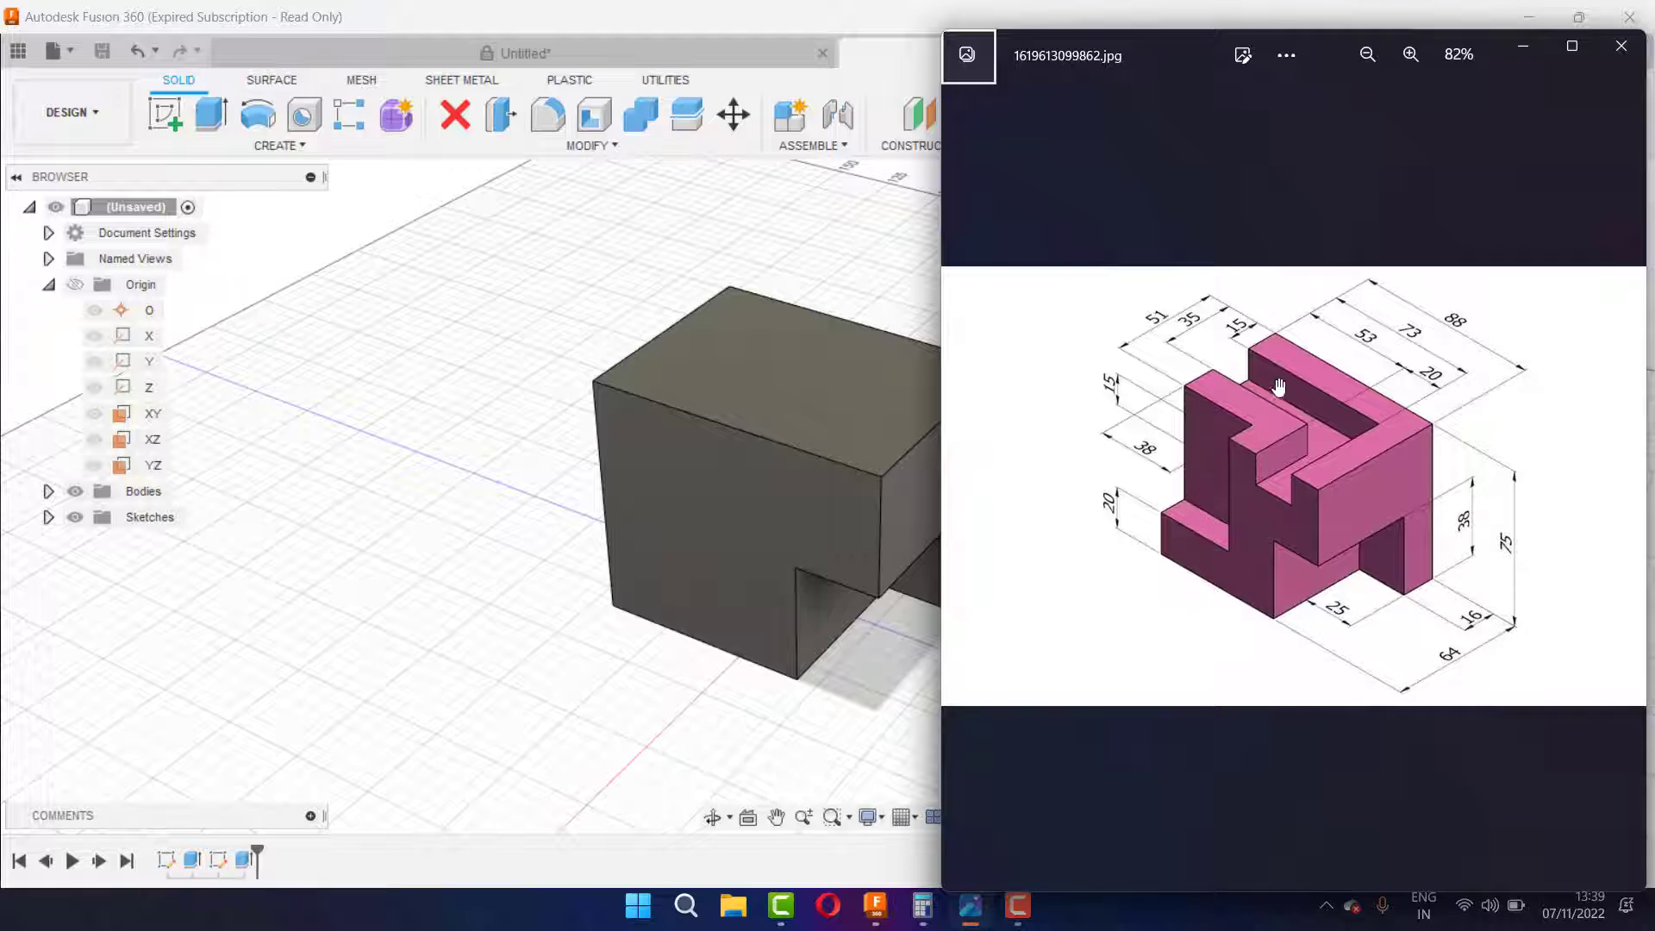
Step: Start a sketch on the block's top face and draw two overlapping rectangles from its edge
left_click(844, 450)
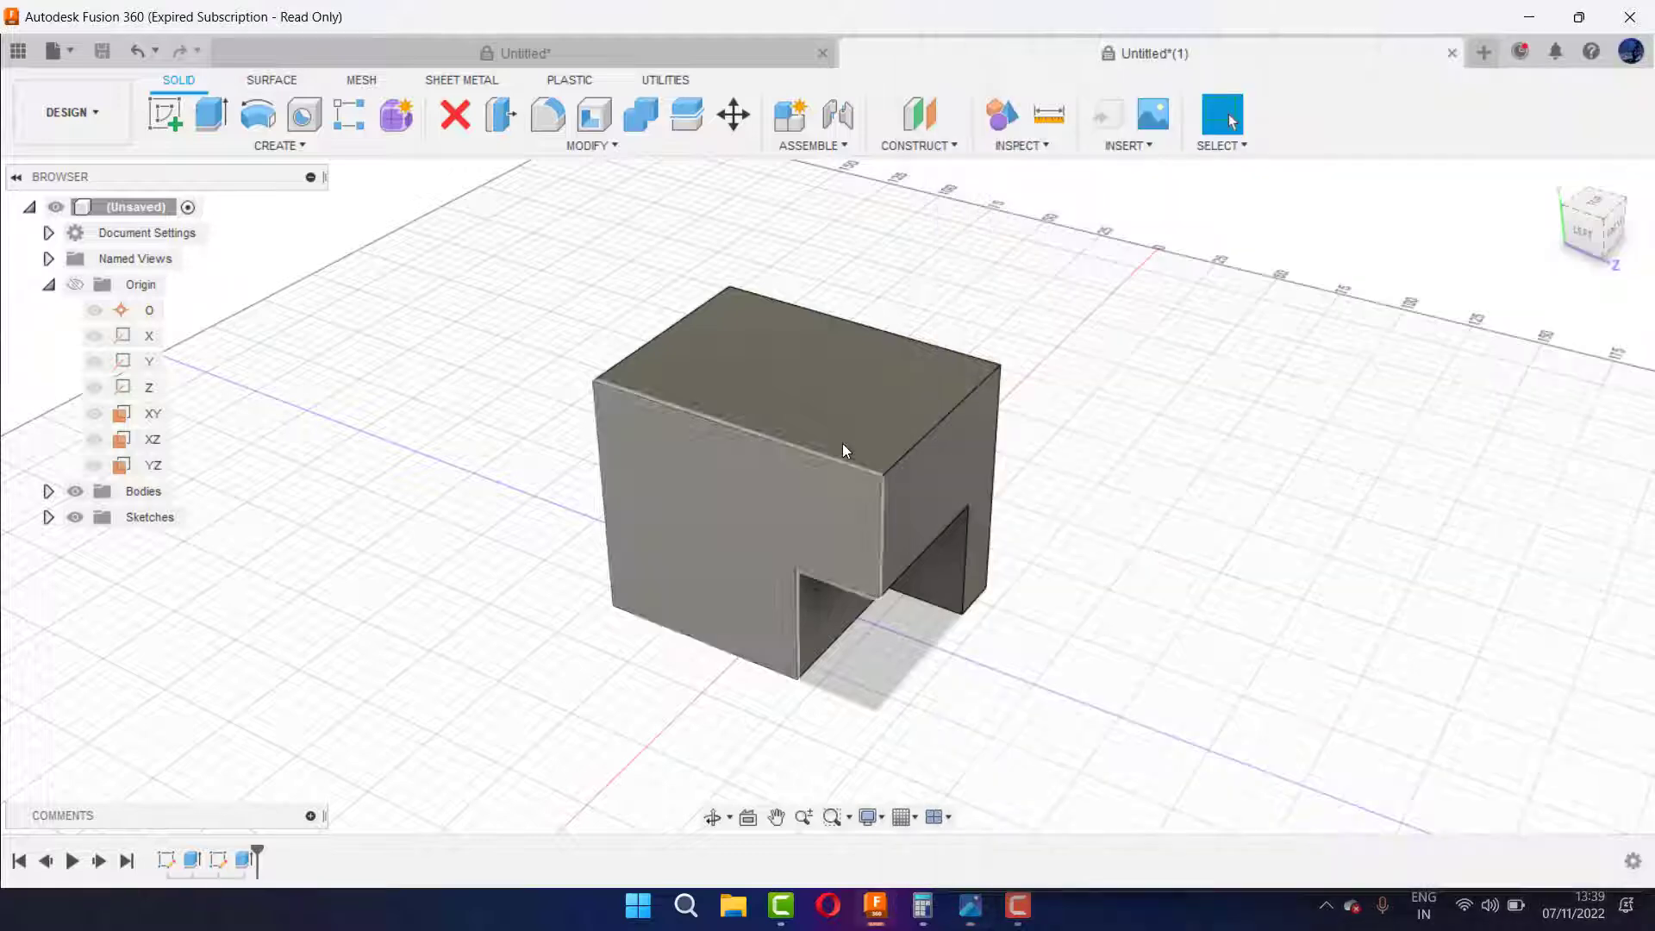
left_click(833, 414)
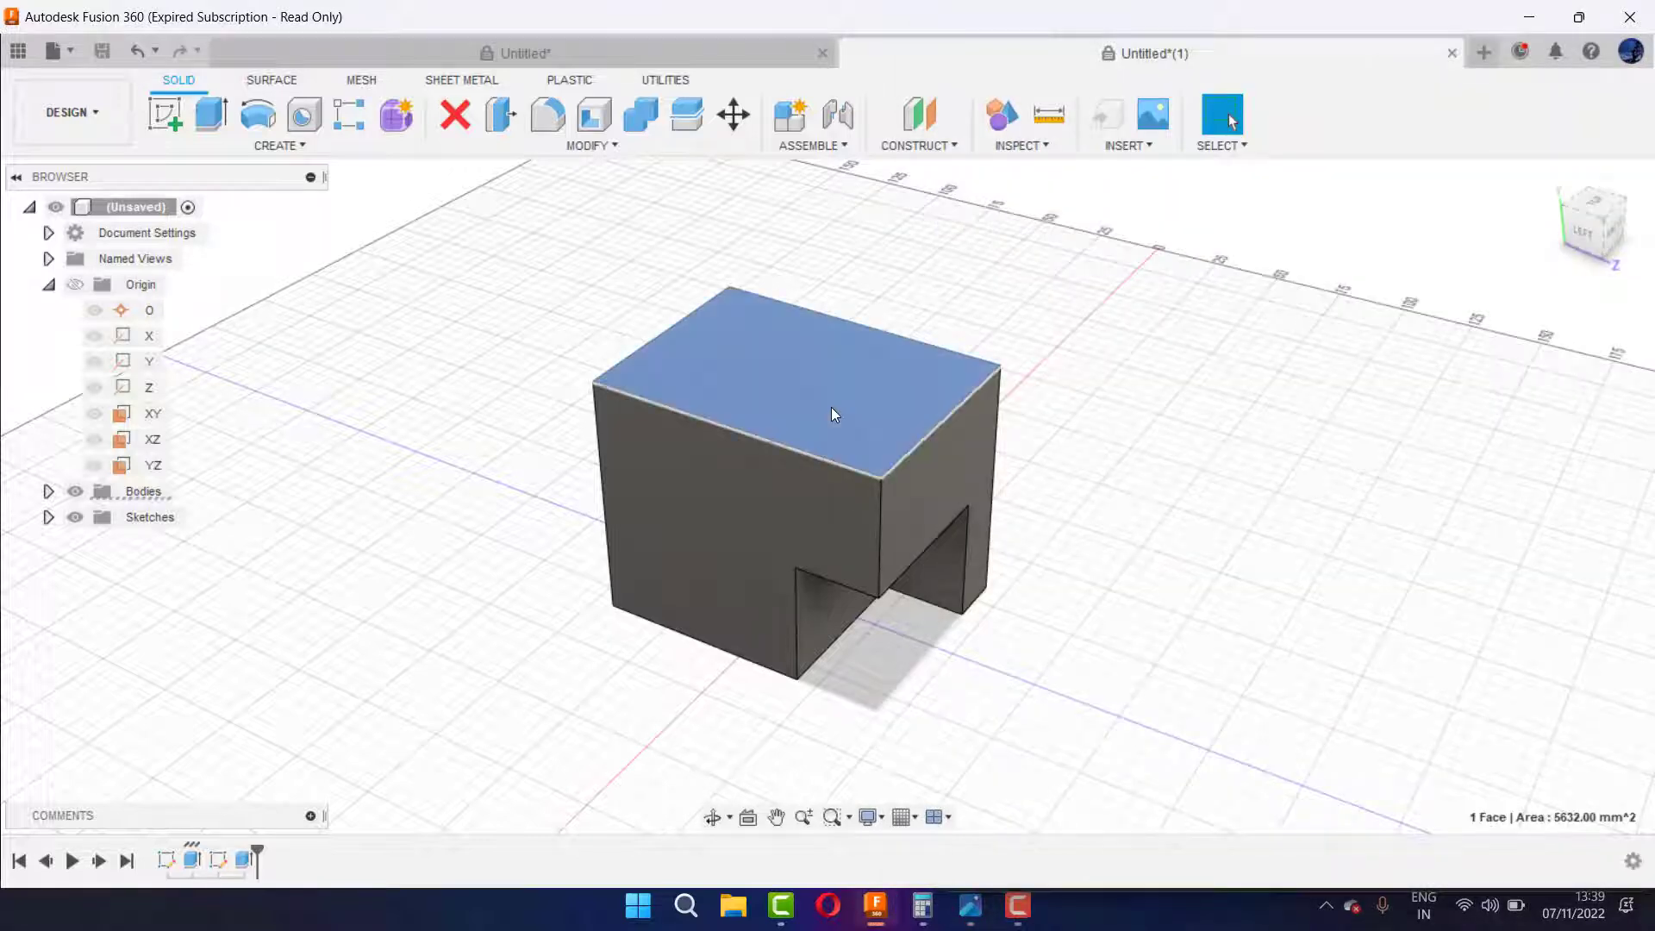
left_click(174, 119)
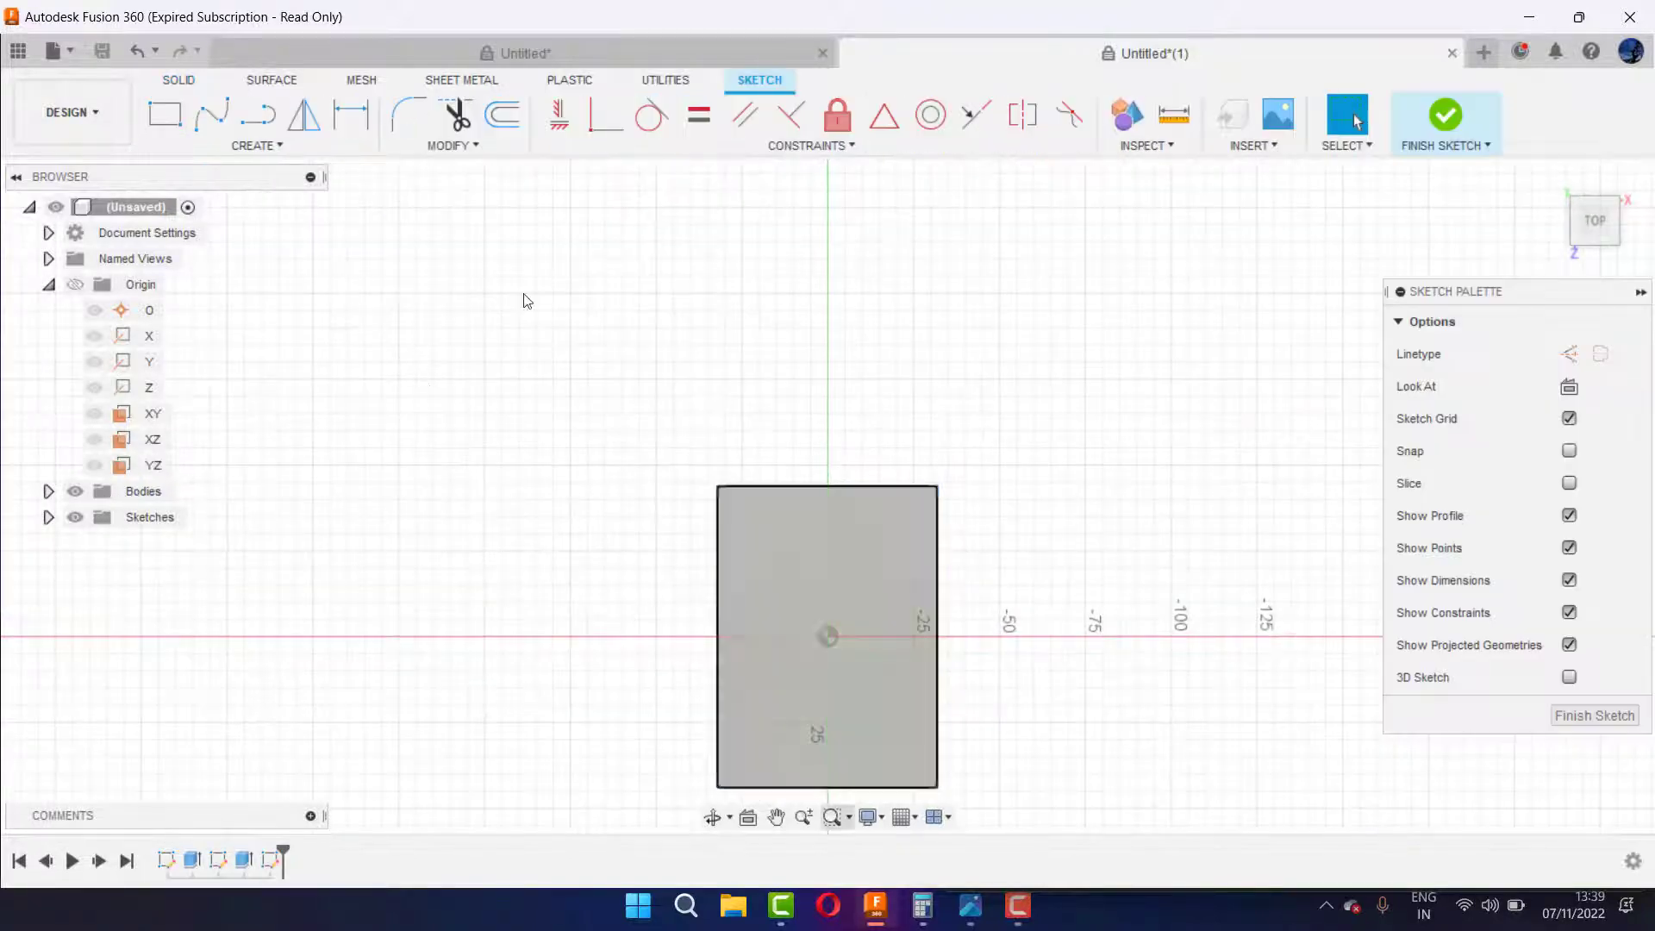
left_click(164, 116)
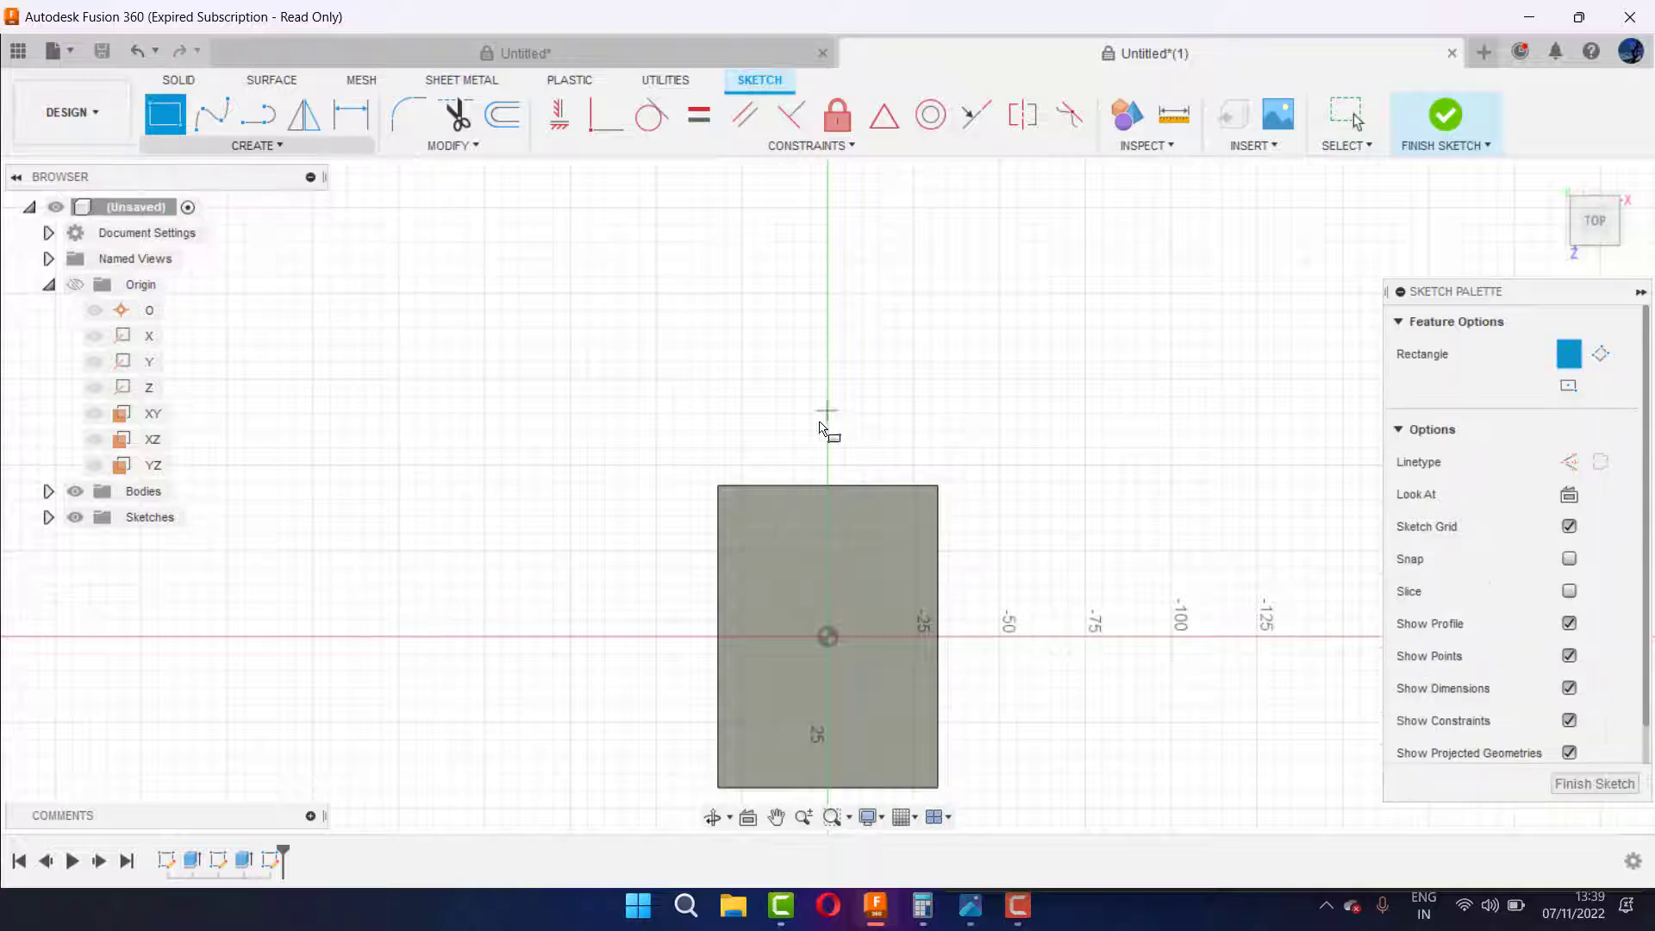
left_click(804, 484)
left_click(891, 743)
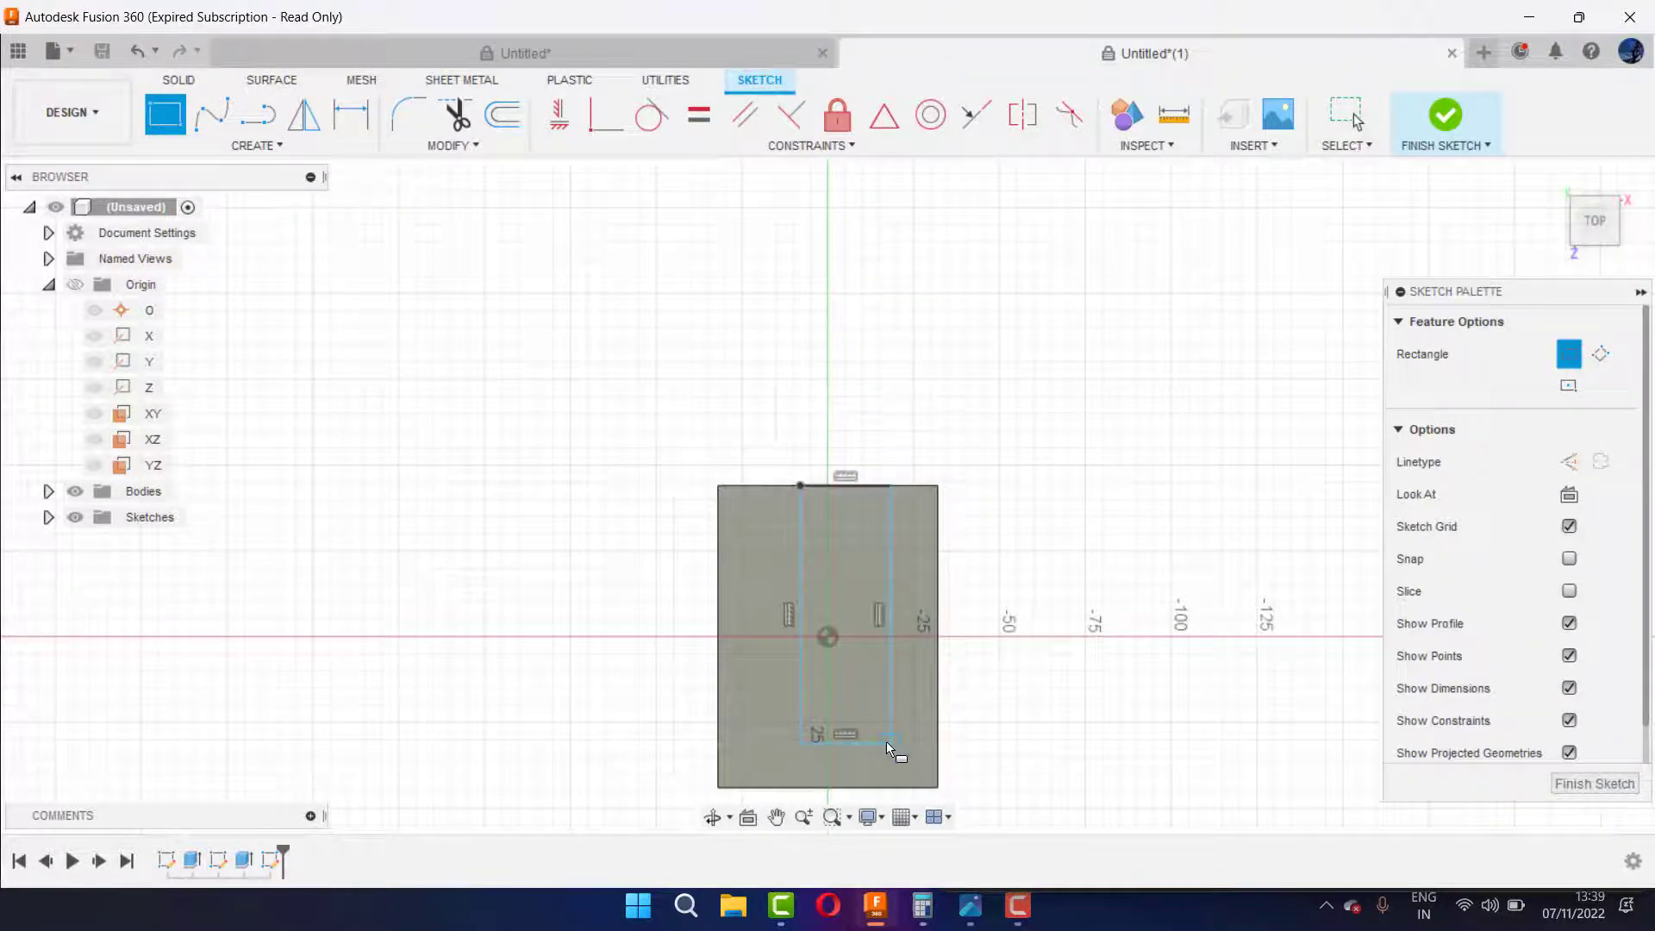
left_click(714, 675)
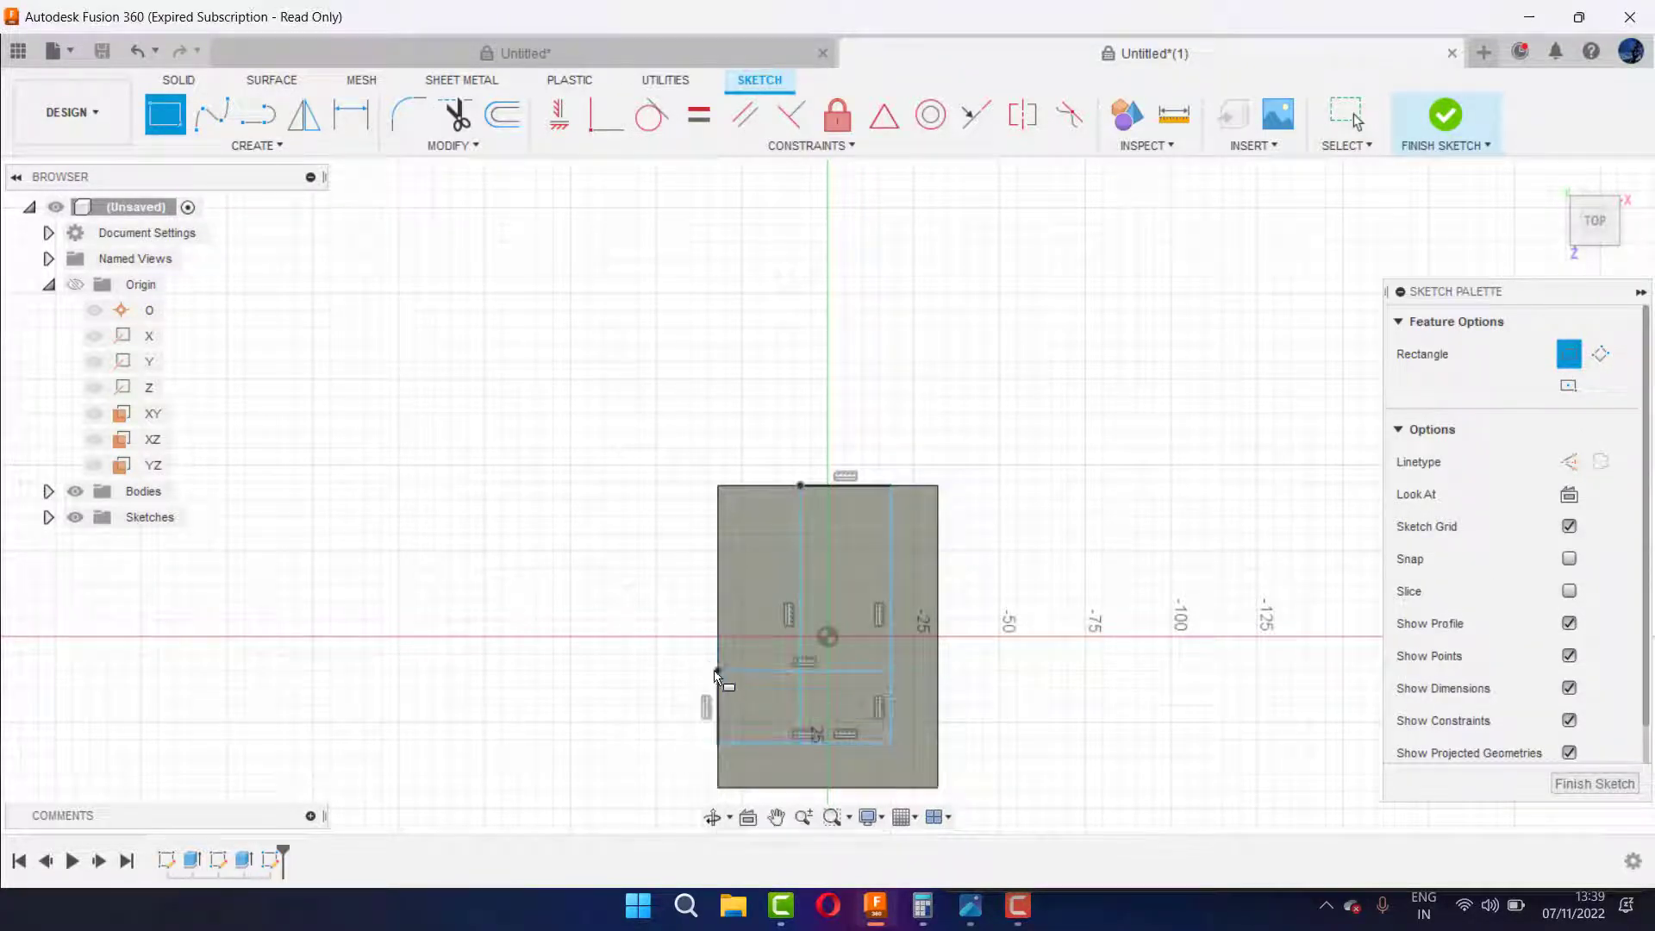
Step: Dimension the first inner line 15 mm from the right edge
left_click(351, 114)
left_click(893, 521)
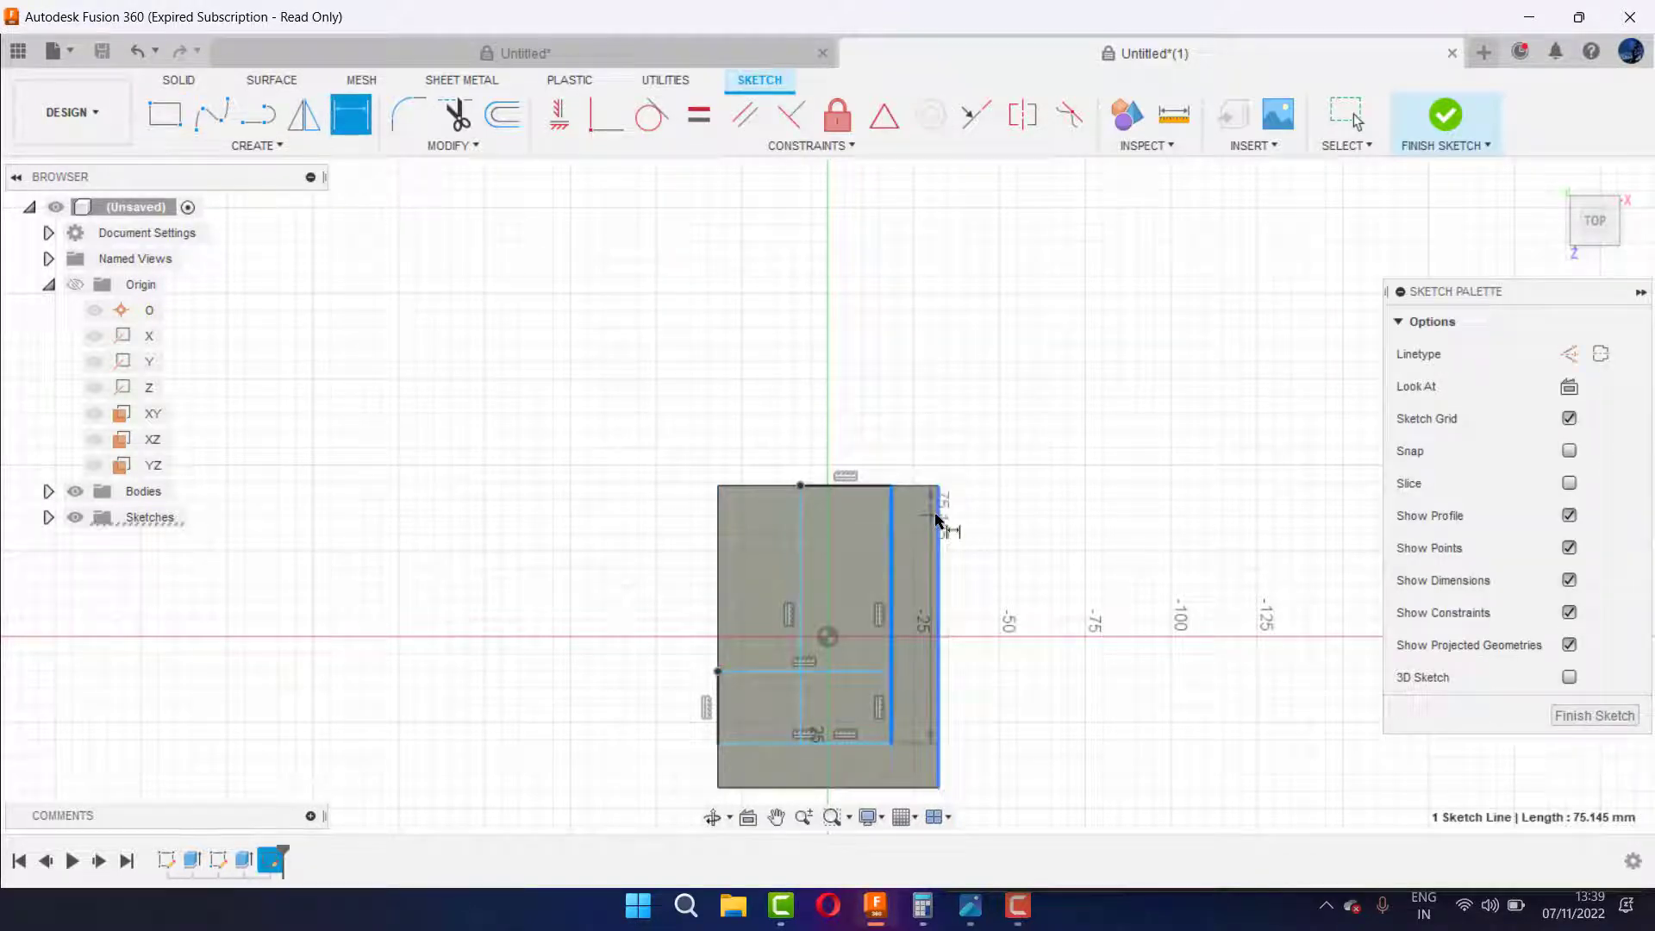
left_click(916, 434)
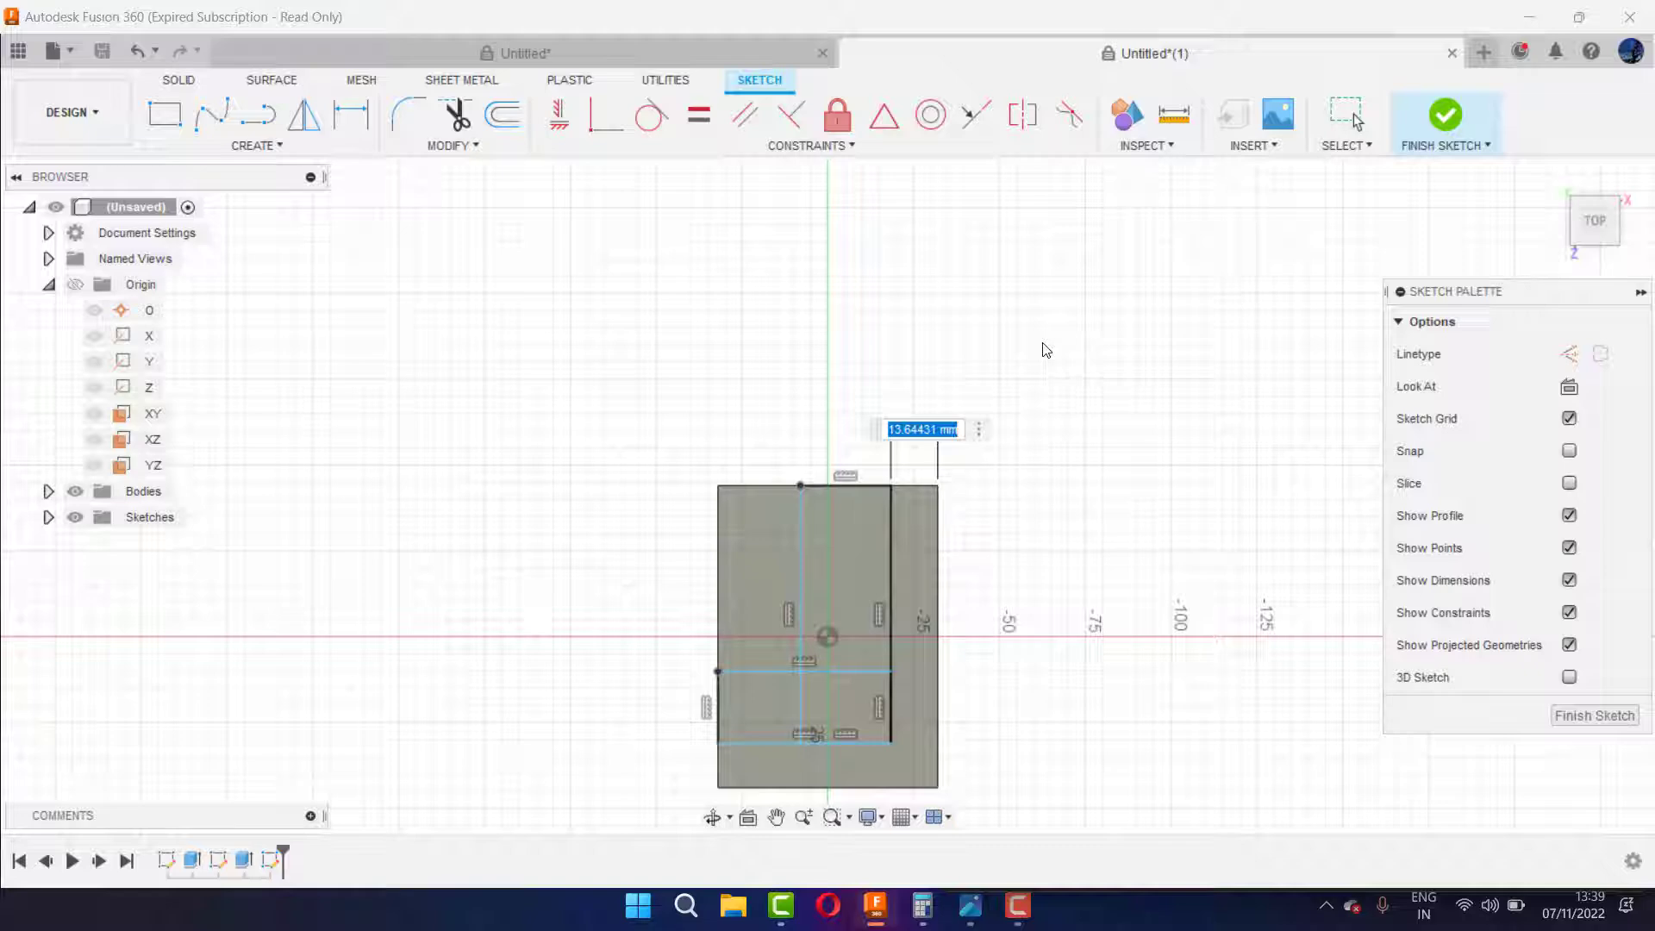
type("15")
key("Return")
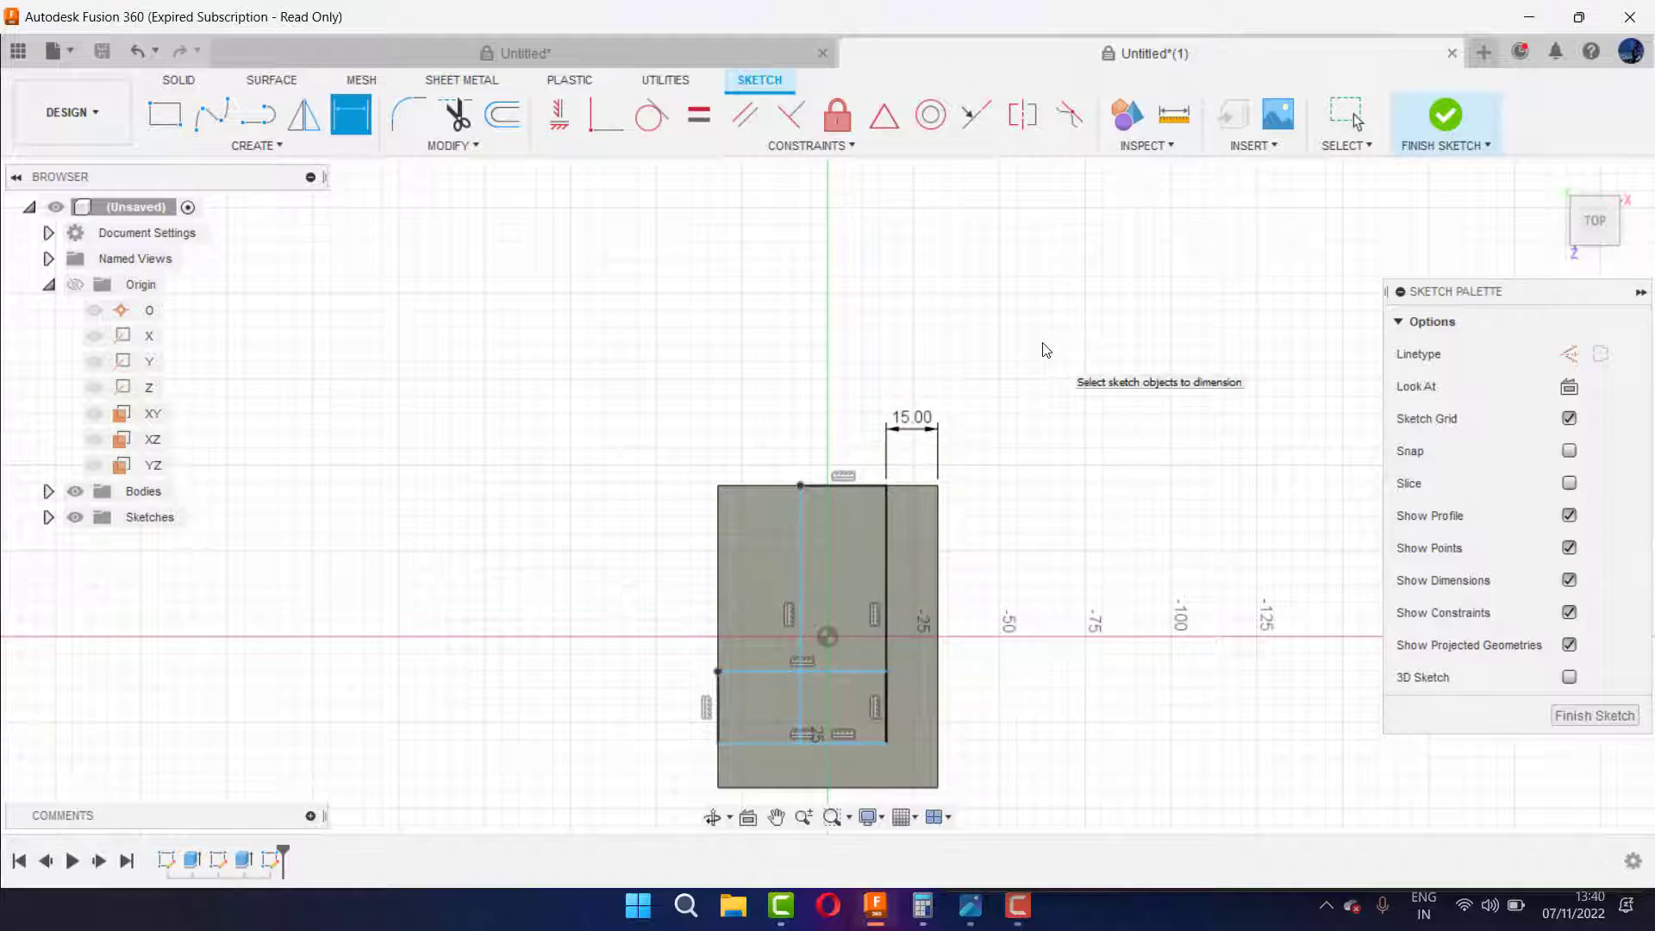
Step: Dimension the other inner line 35 mm from the right edge, checking the reference drawing
left_click(989, 916)
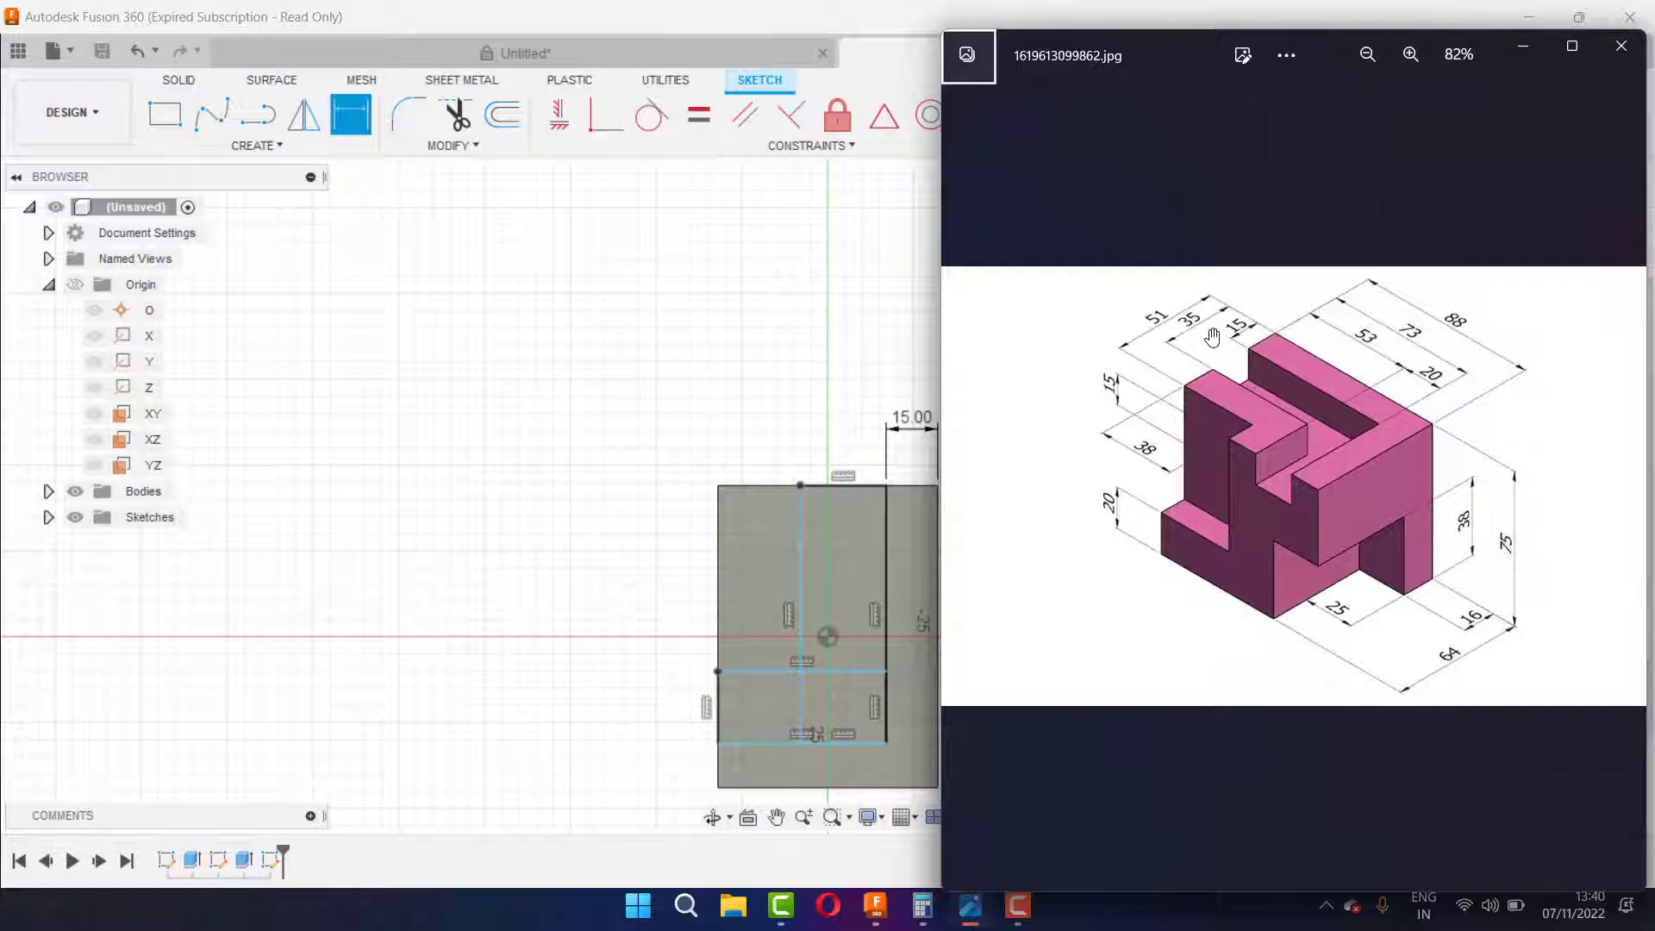
left_click(1522, 45)
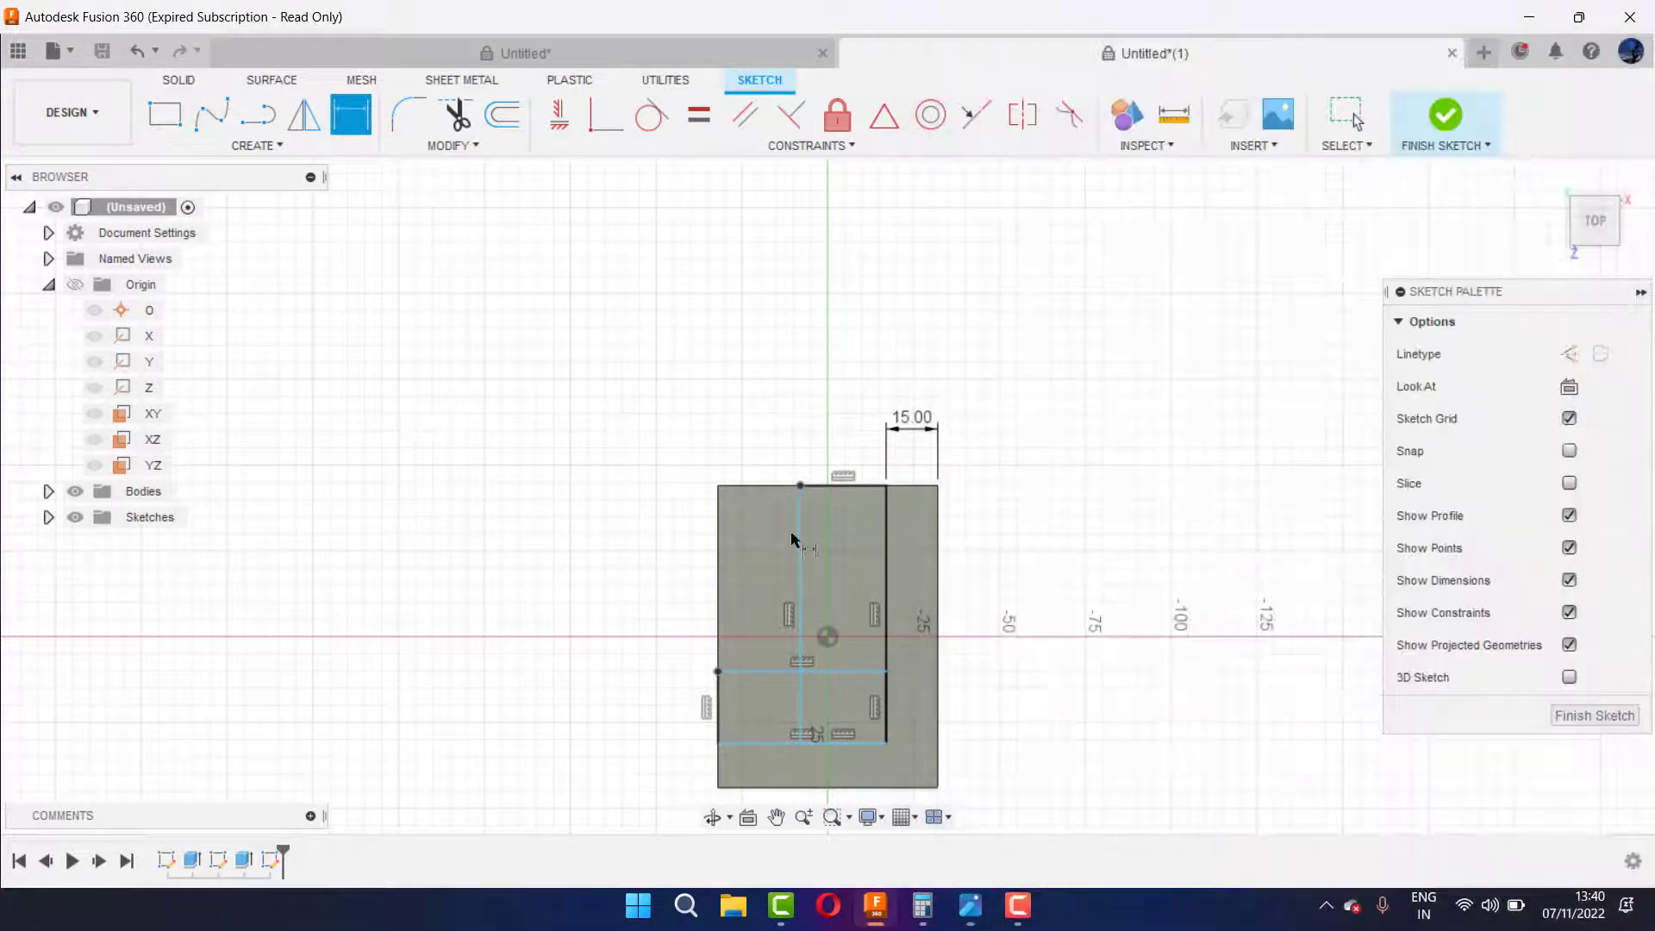
left_click(801, 526)
left_click(939, 534)
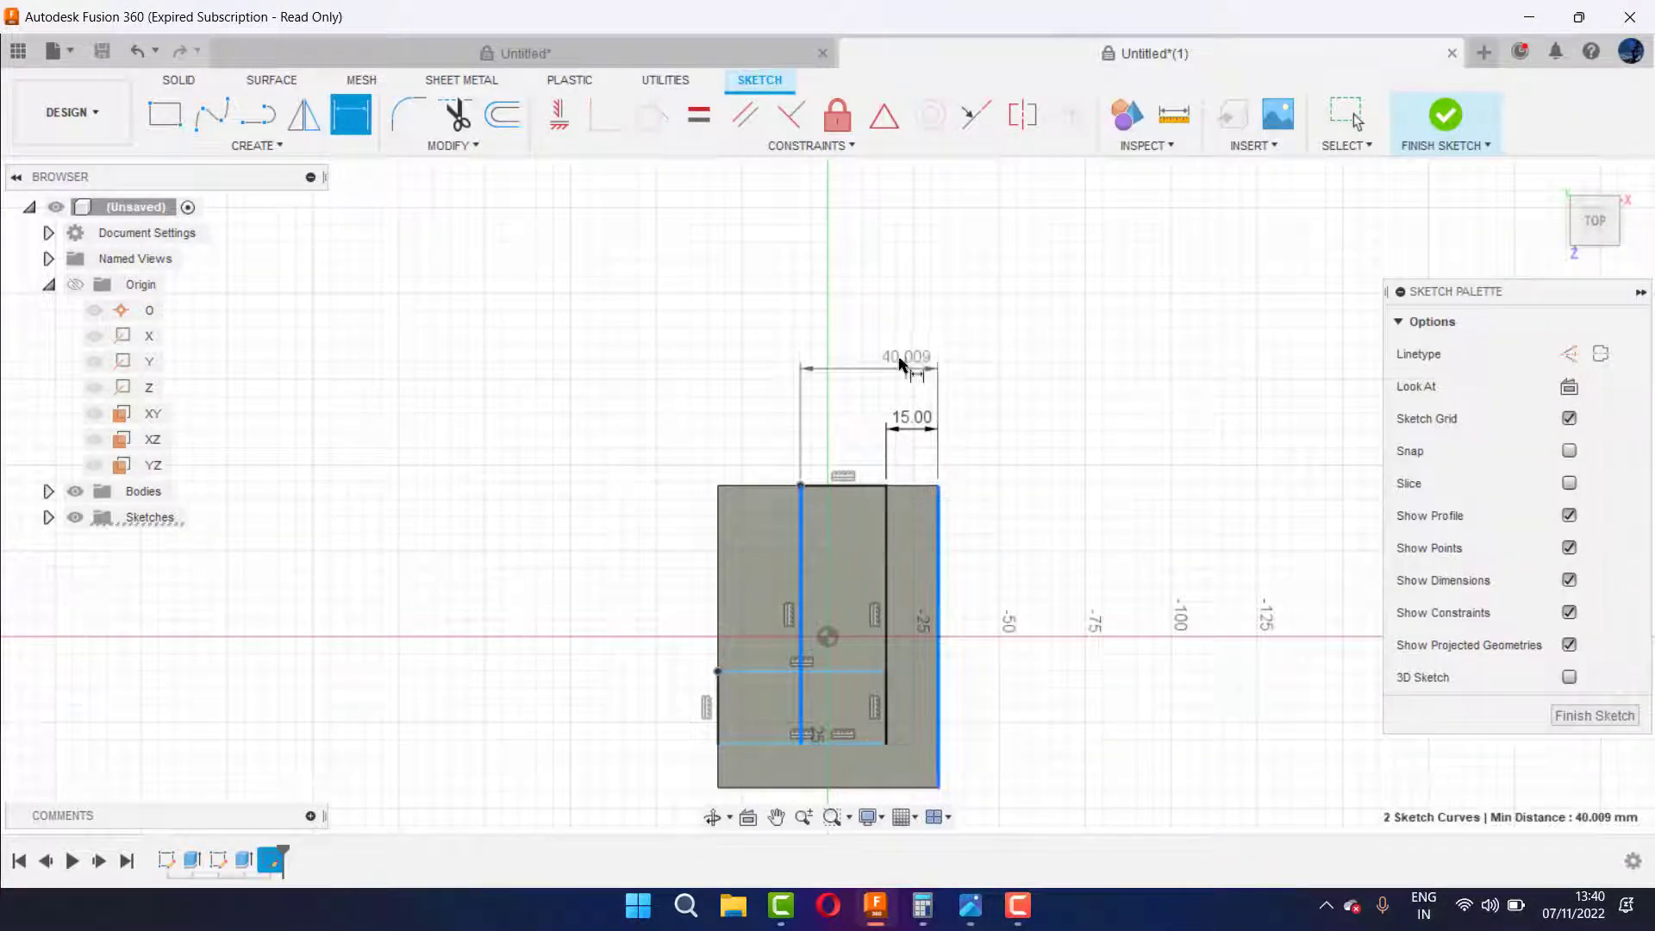
left_click(899, 363)
type("25")
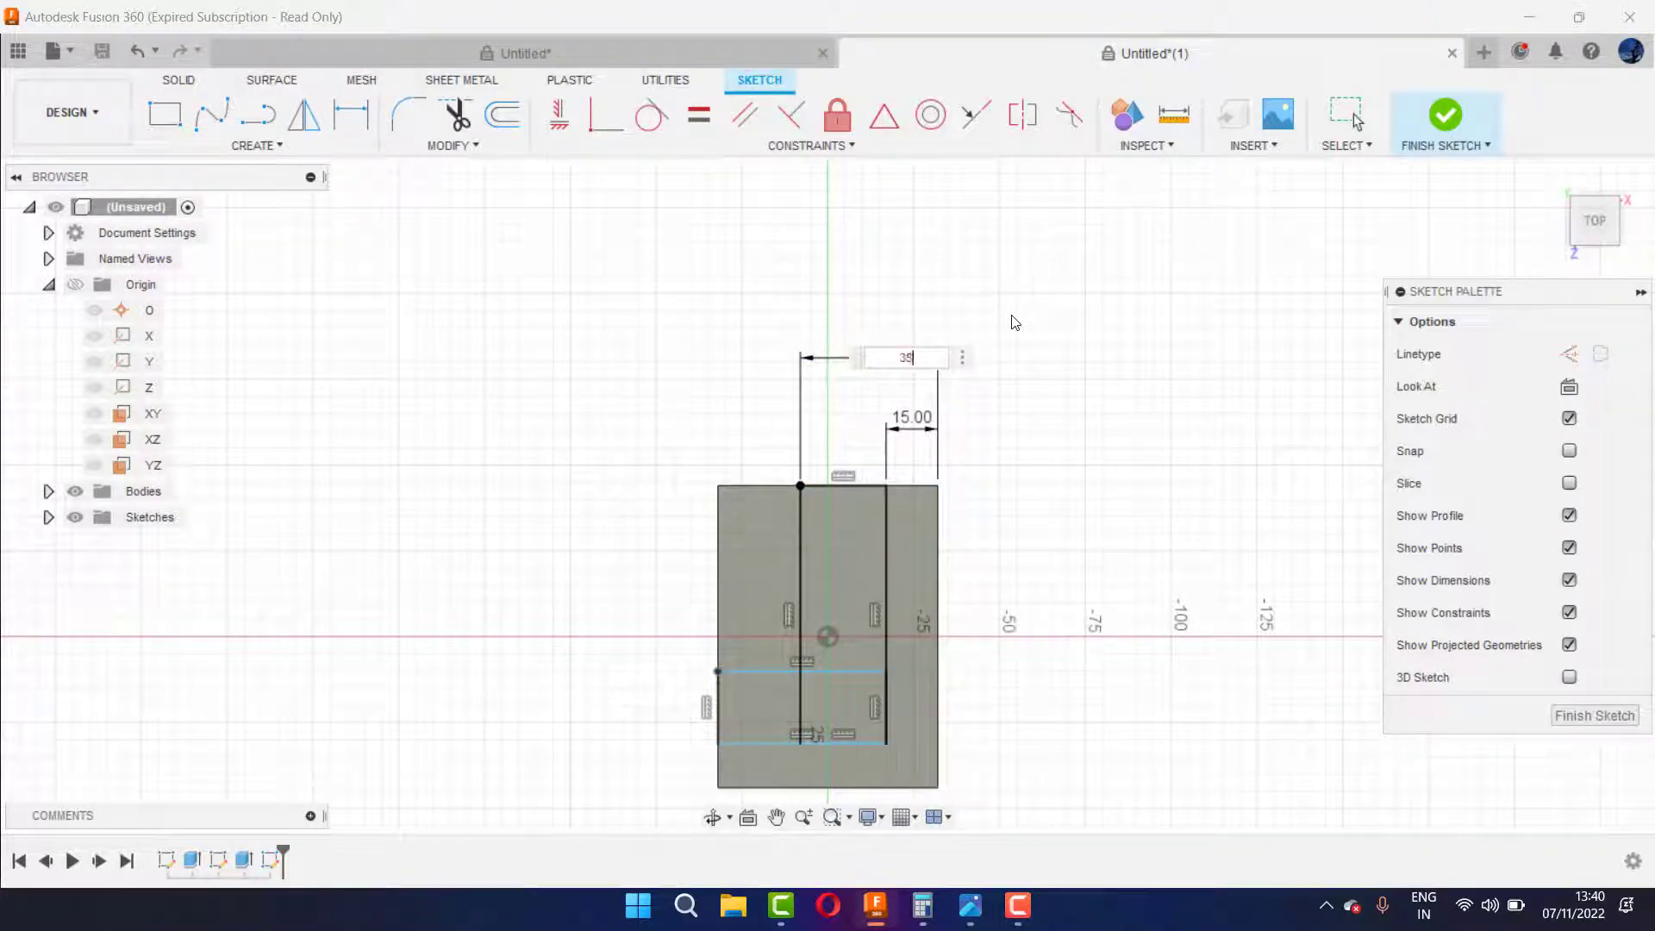
key("Return")
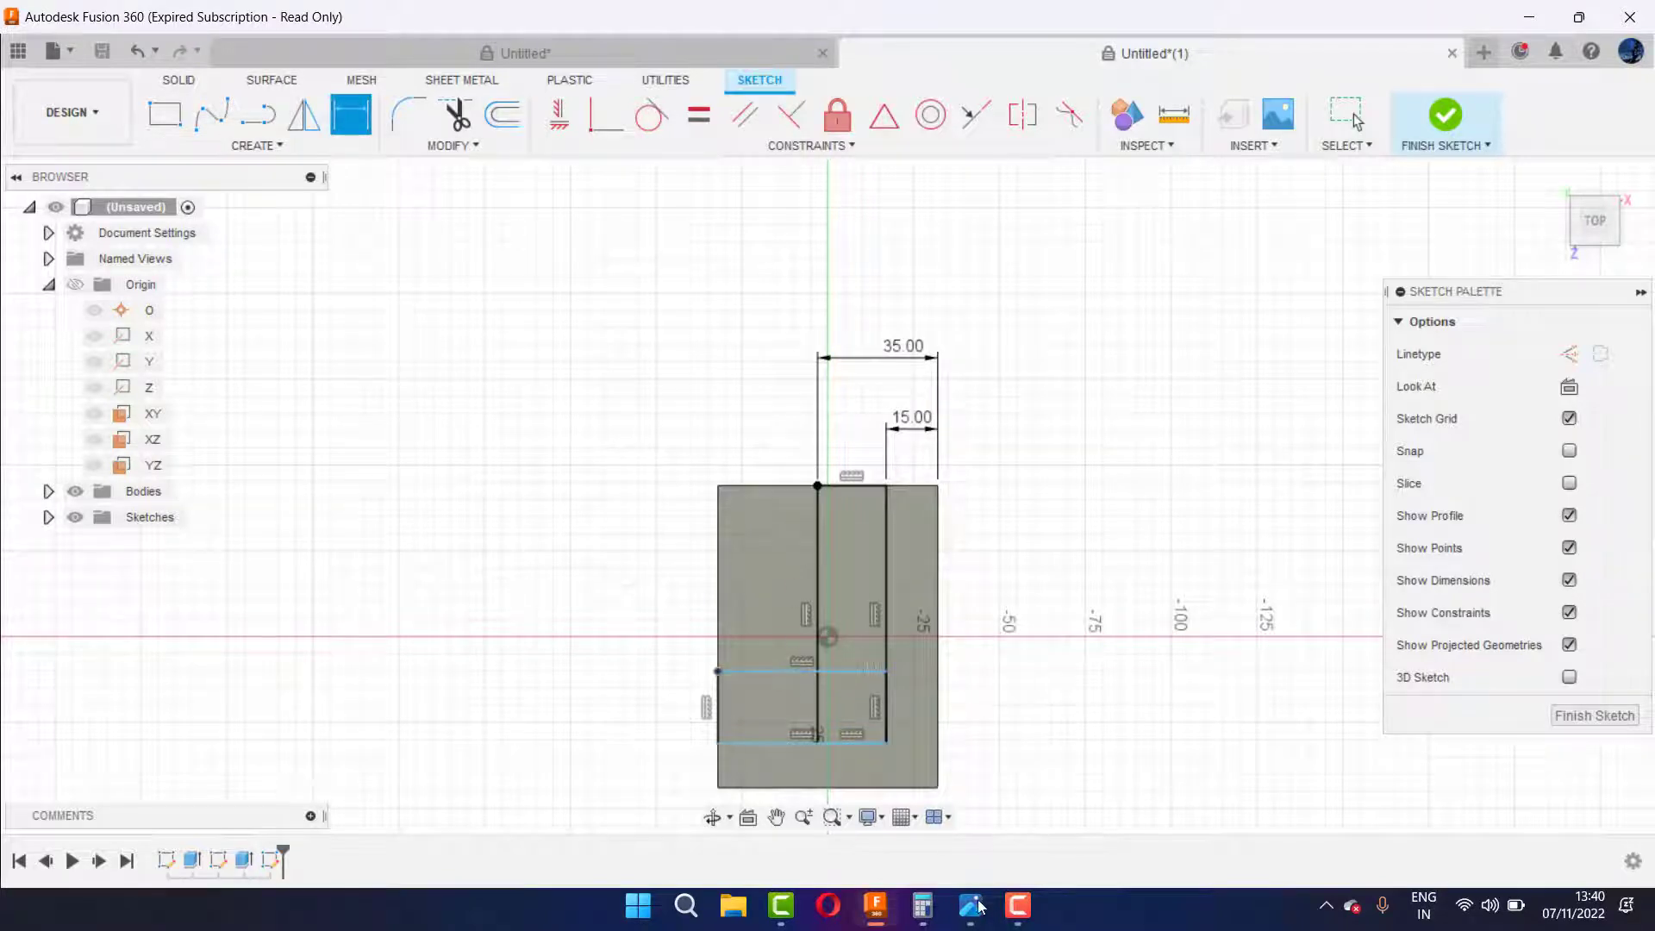
left_click(972, 905)
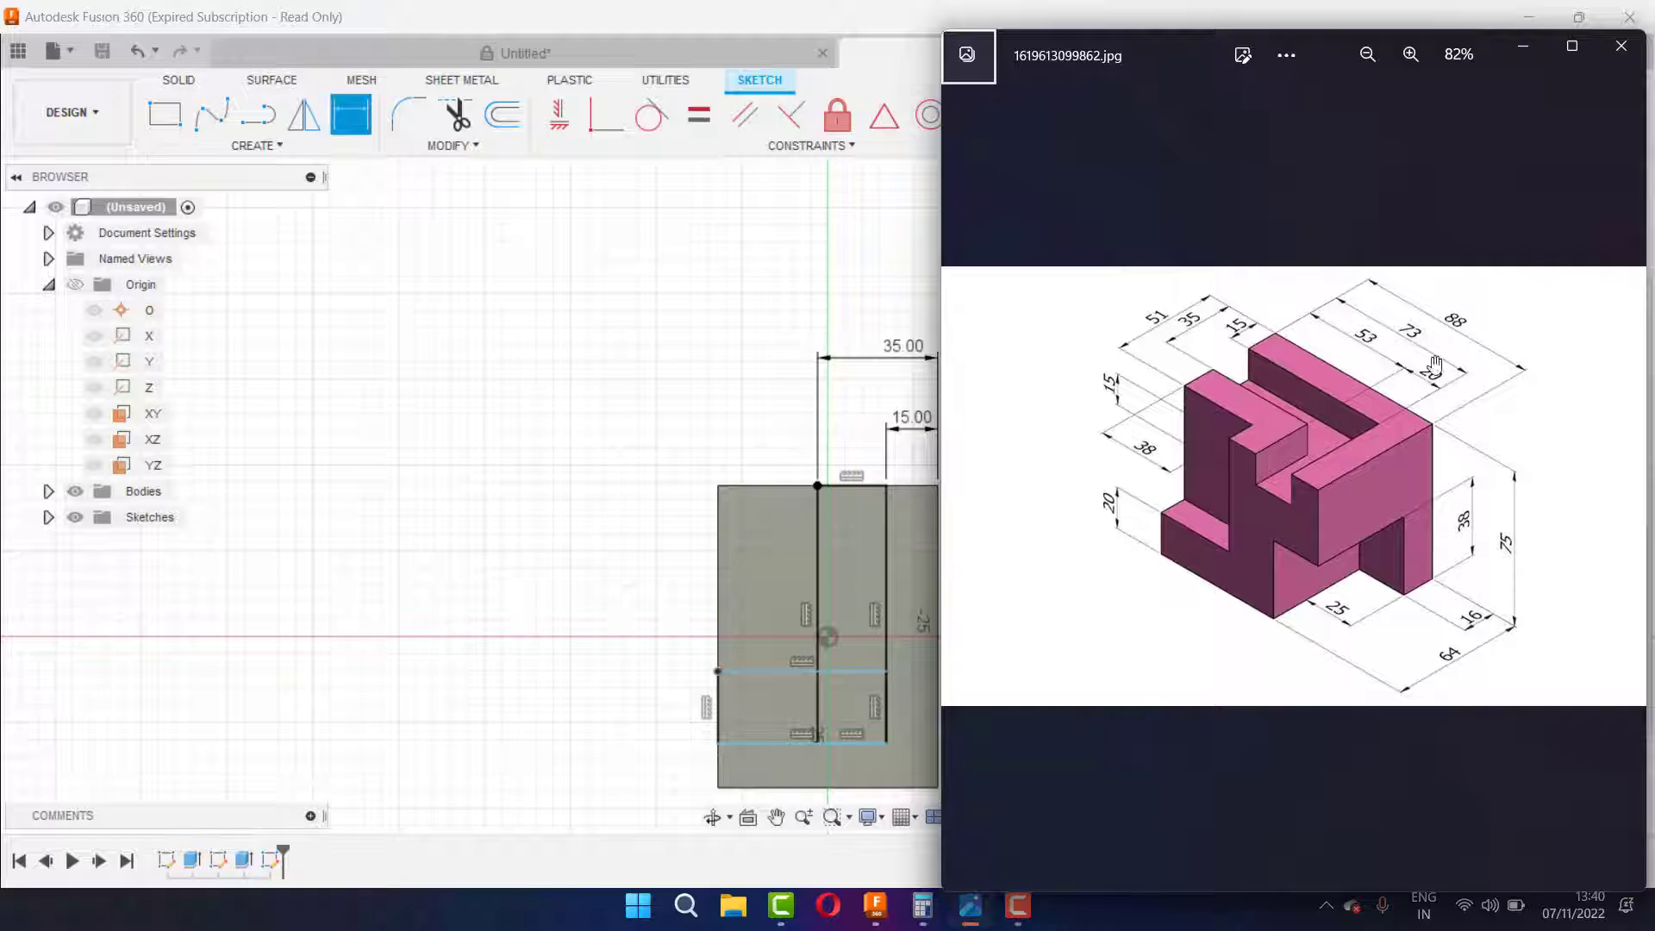
left_click(1523, 47)
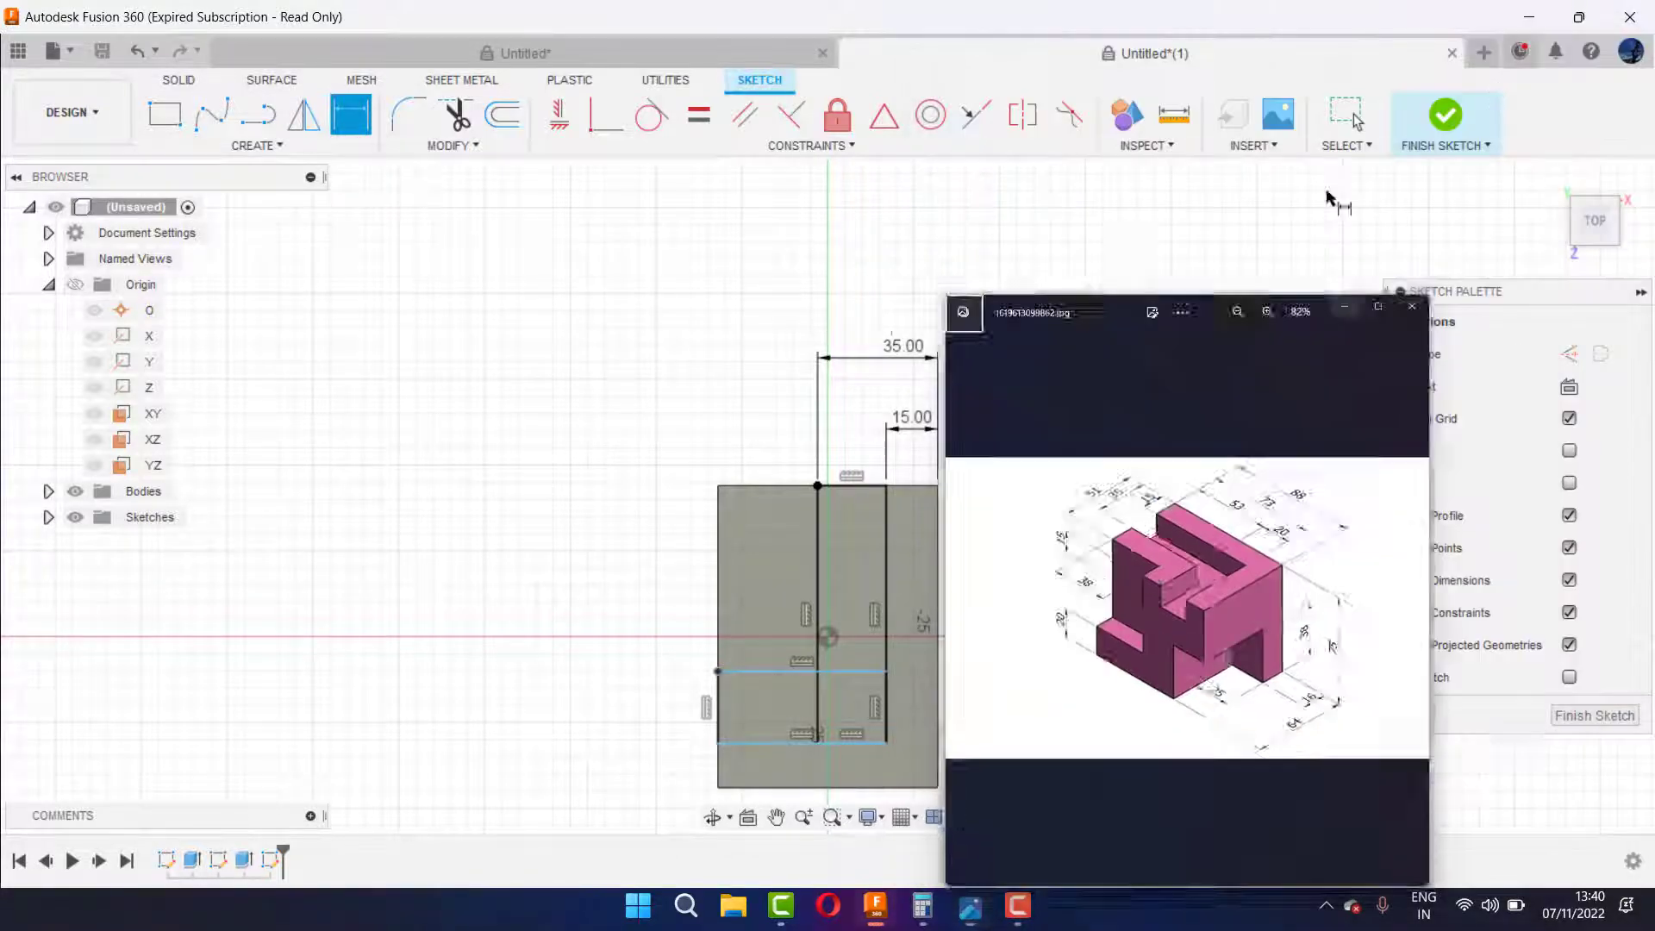
Step: Dimension the slot length between the top and bottom lines to 73 mm
left_click(845, 486)
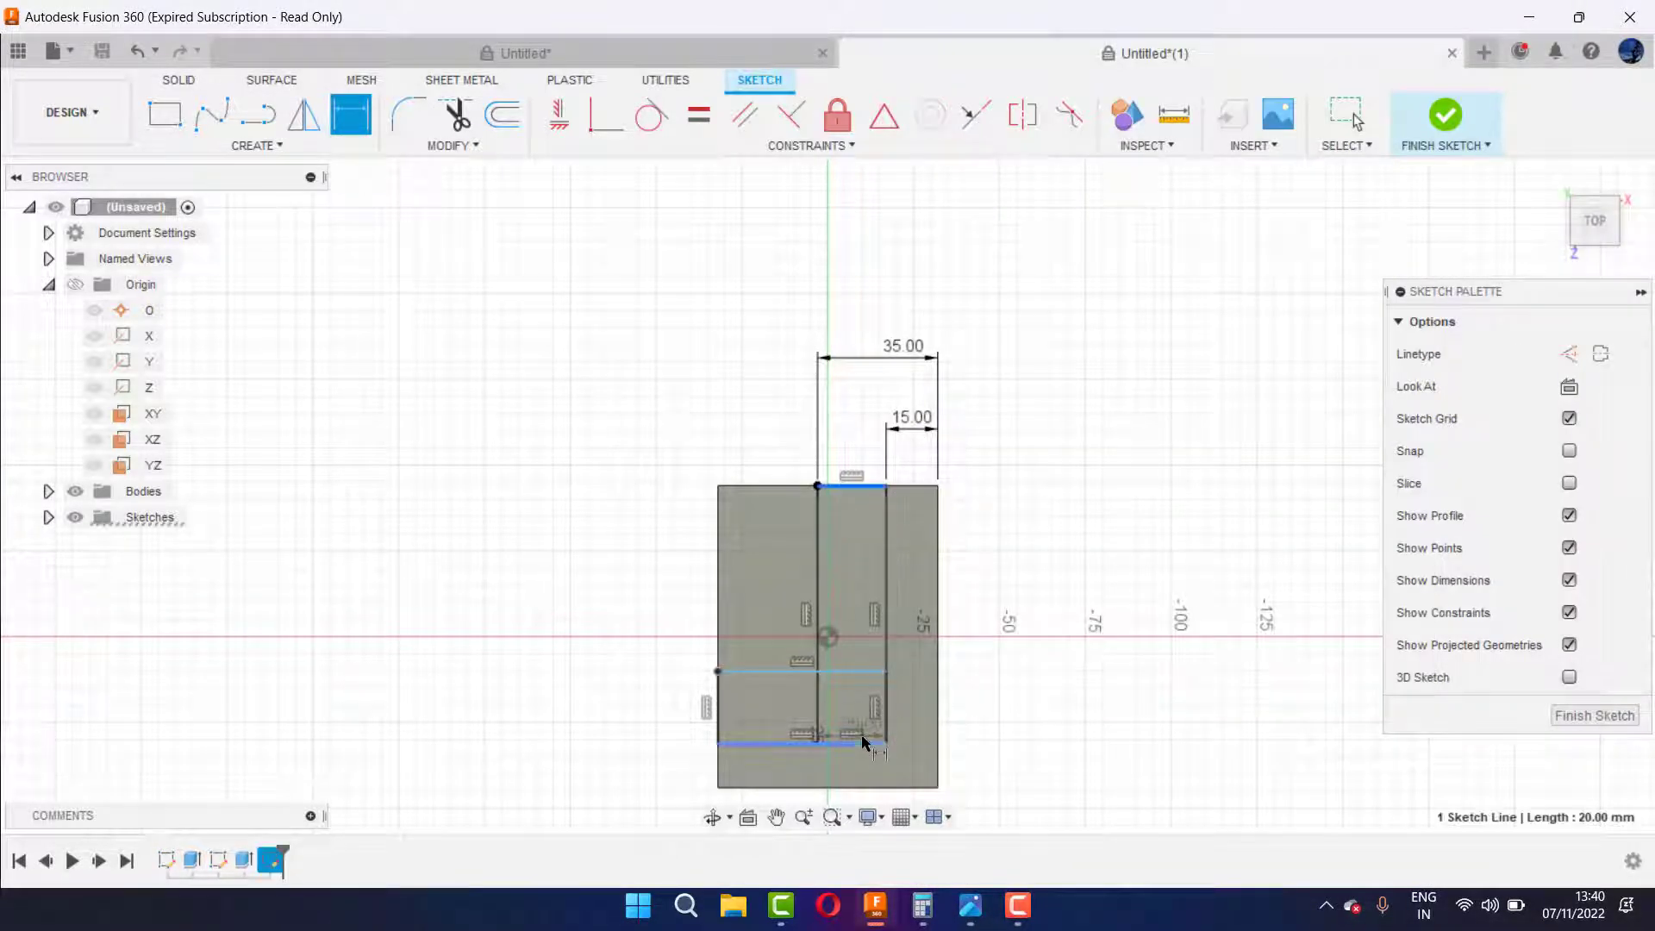
left_click(861, 739)
left_click(1046, 677)
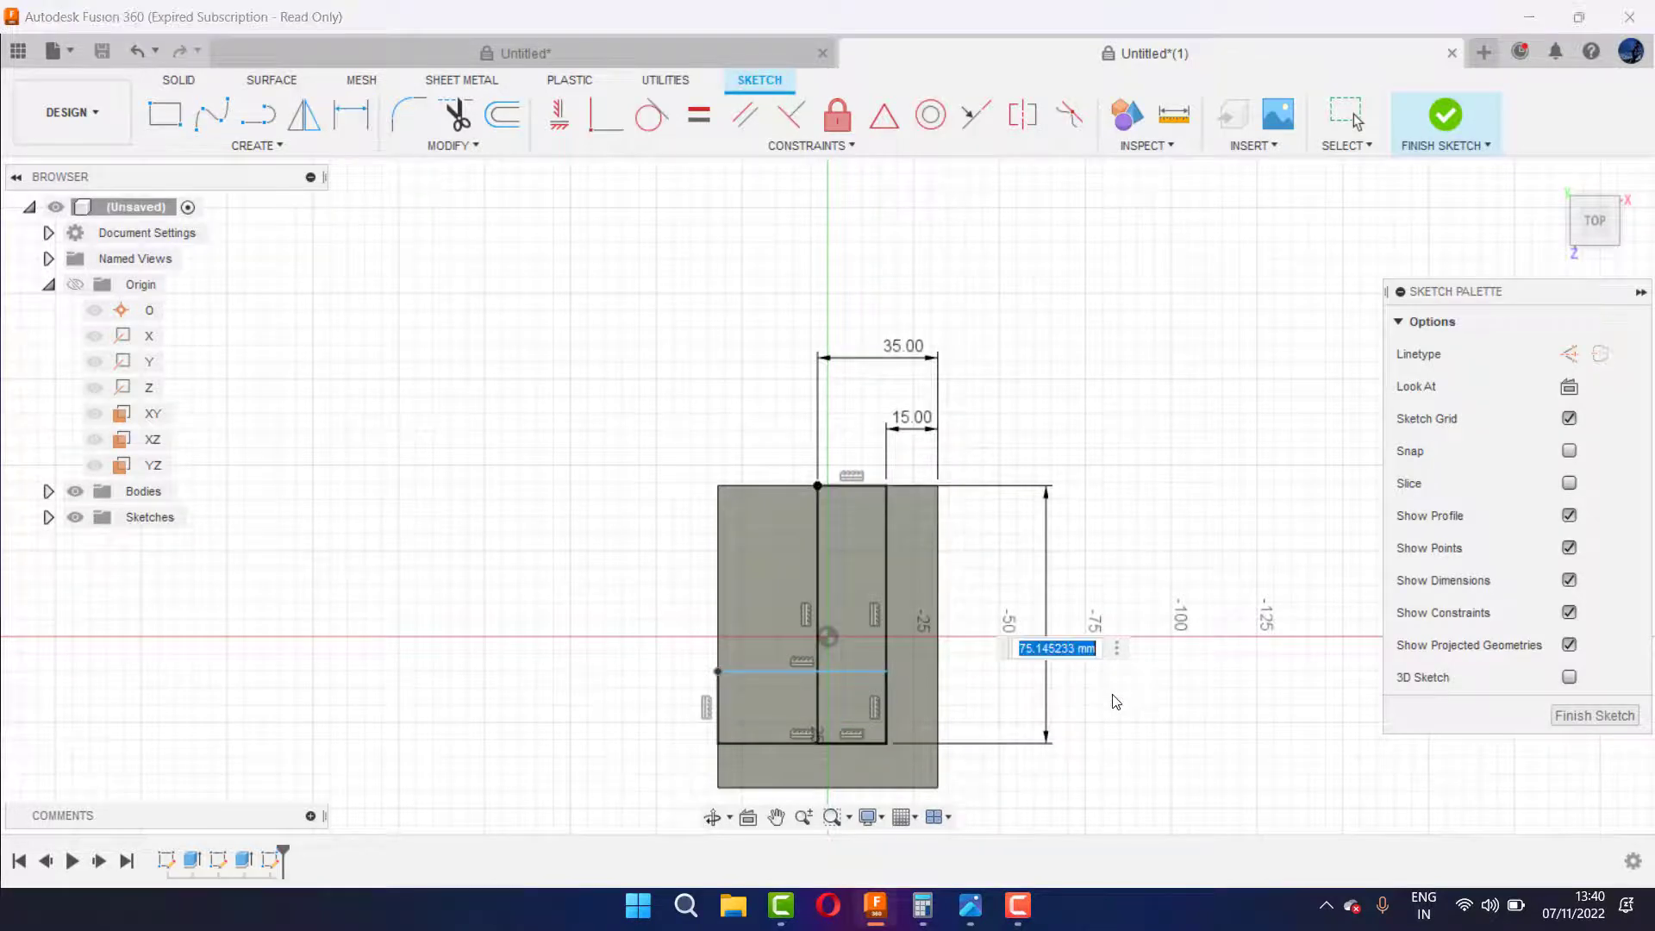
type("73")
key("Return")
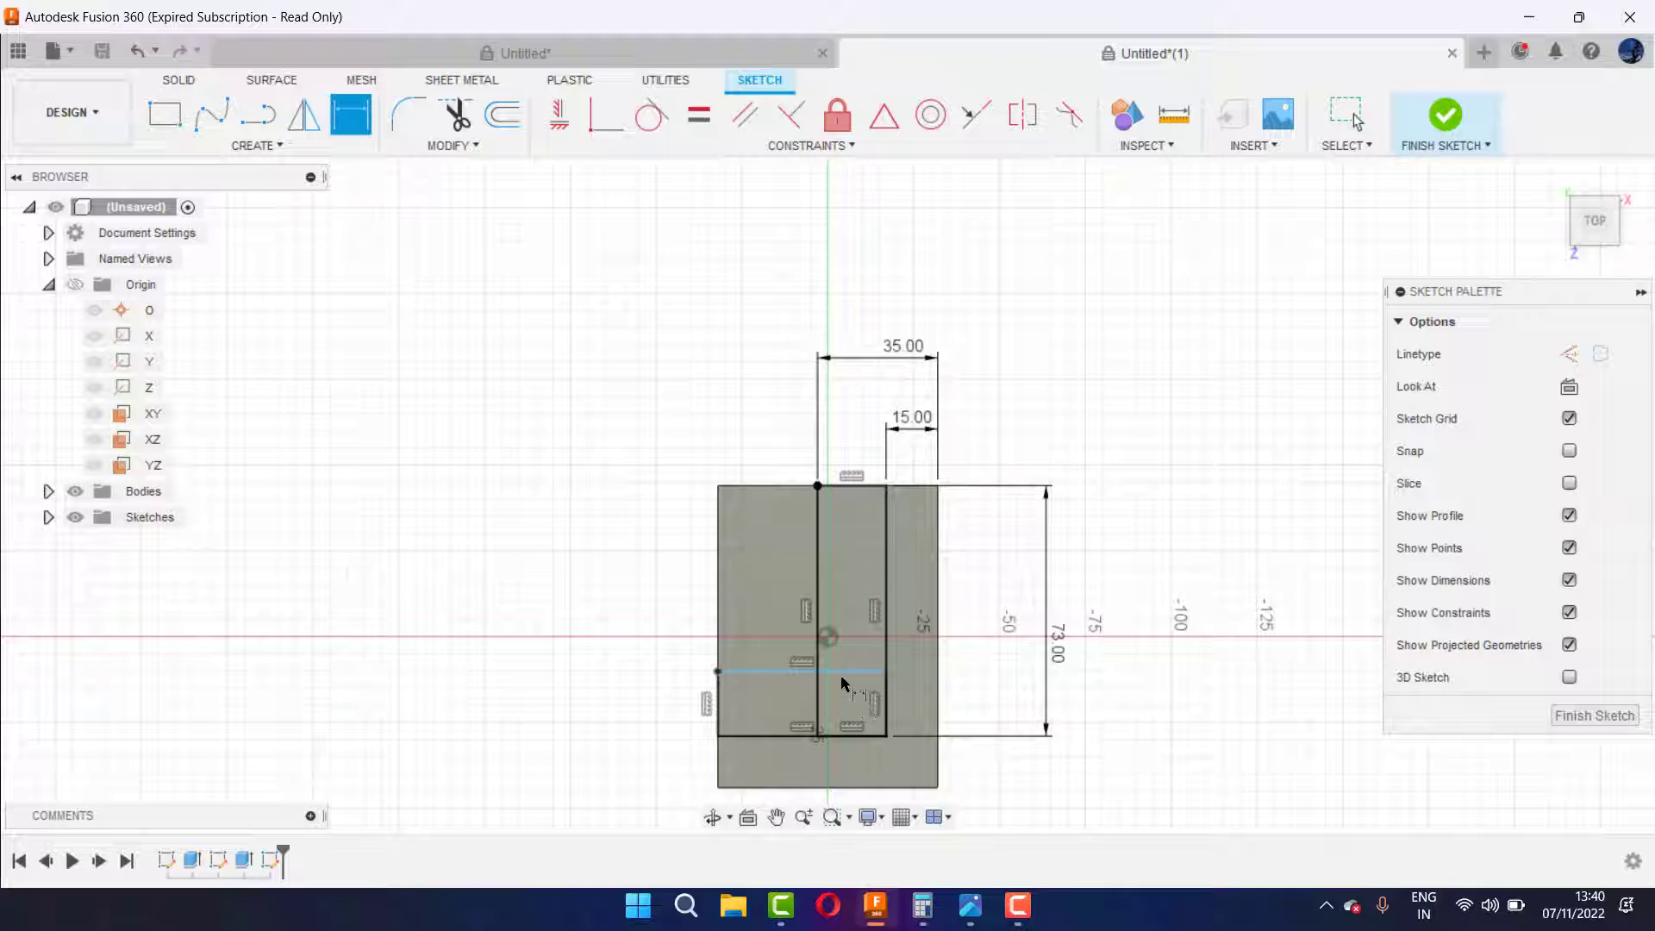
Step: Add a 20 mm dimension for the slot leg width, checking the reference drawing
left_click(846, 672)
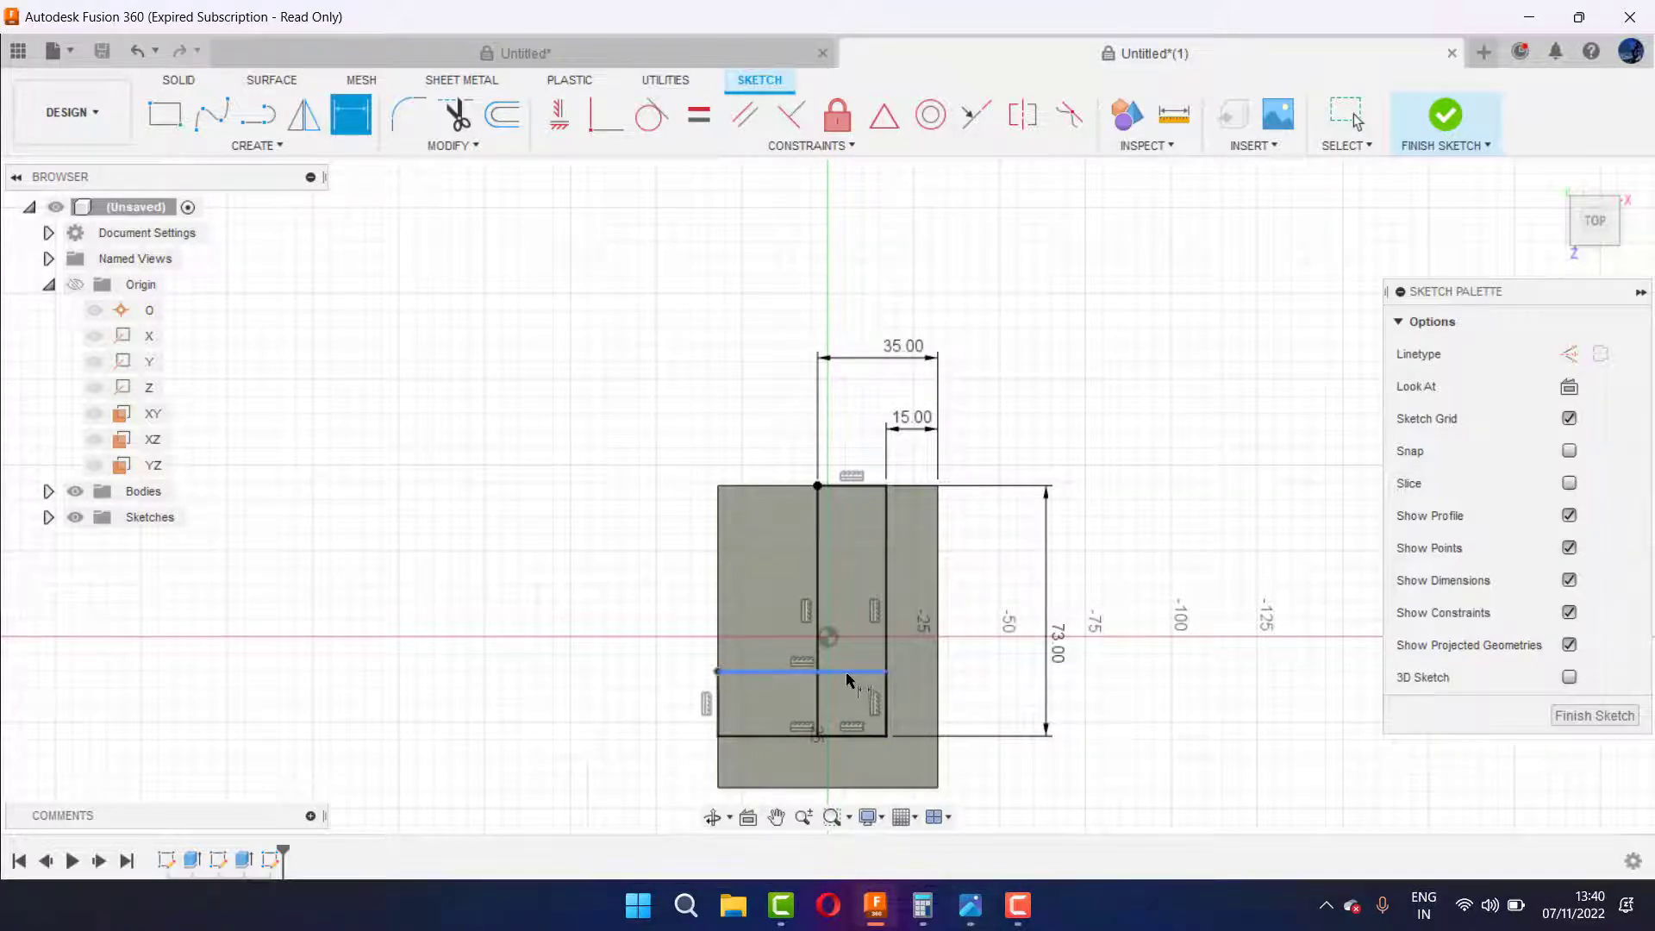
left_click(831, 736)
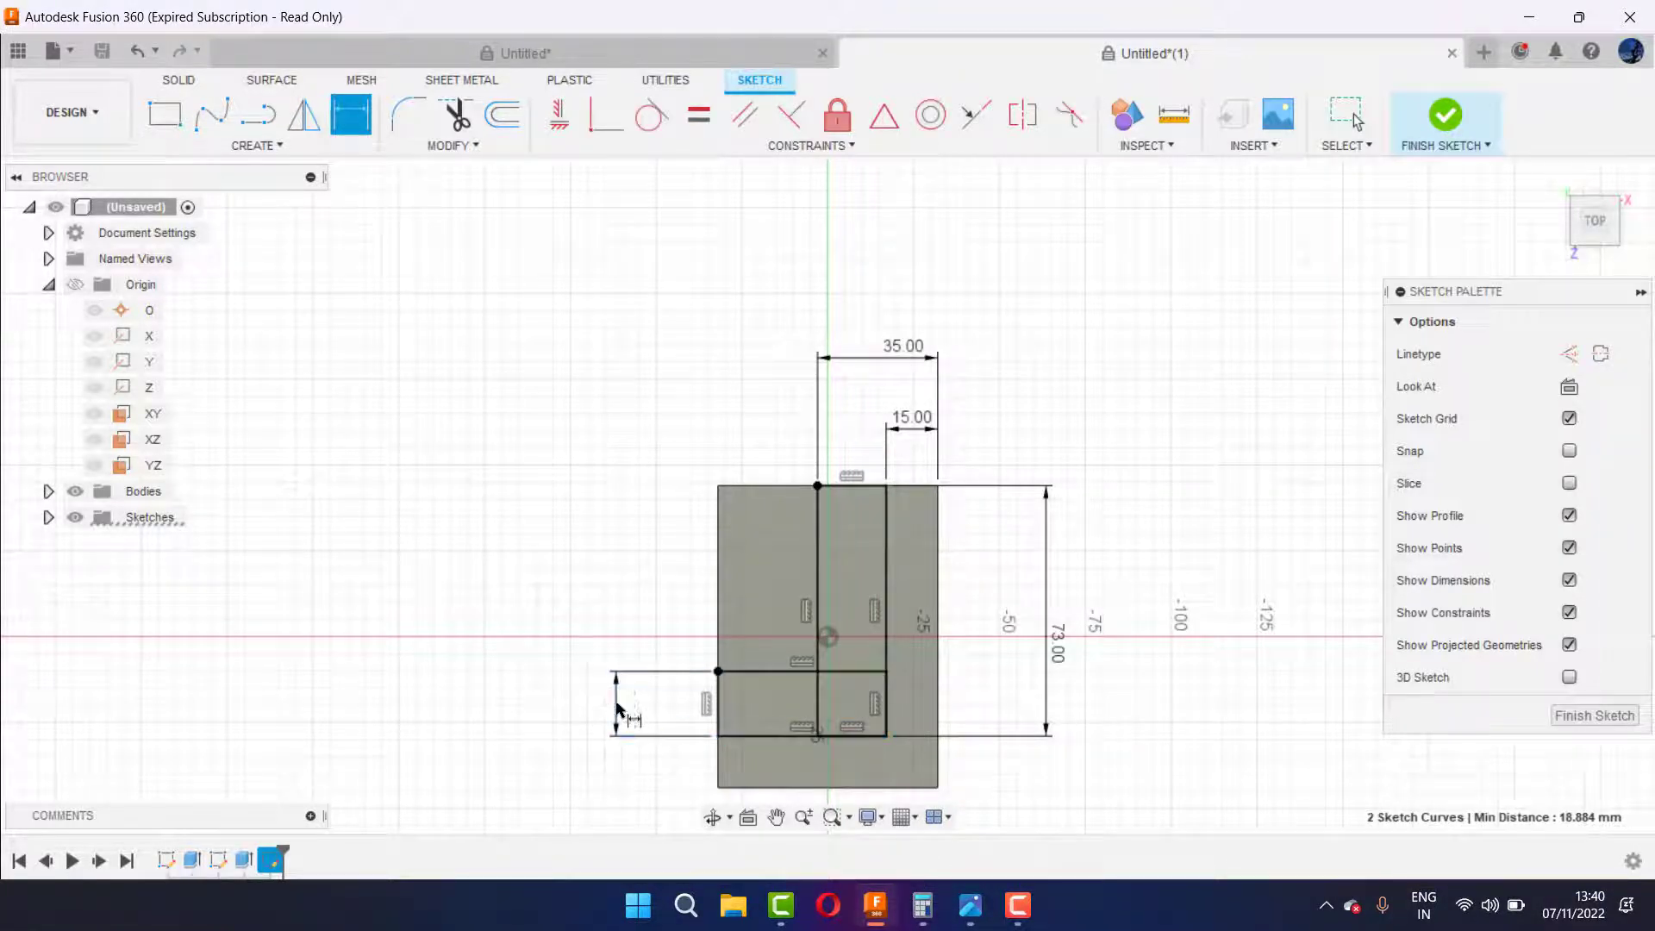
left_click(617, 710)
left_click(970, 905)
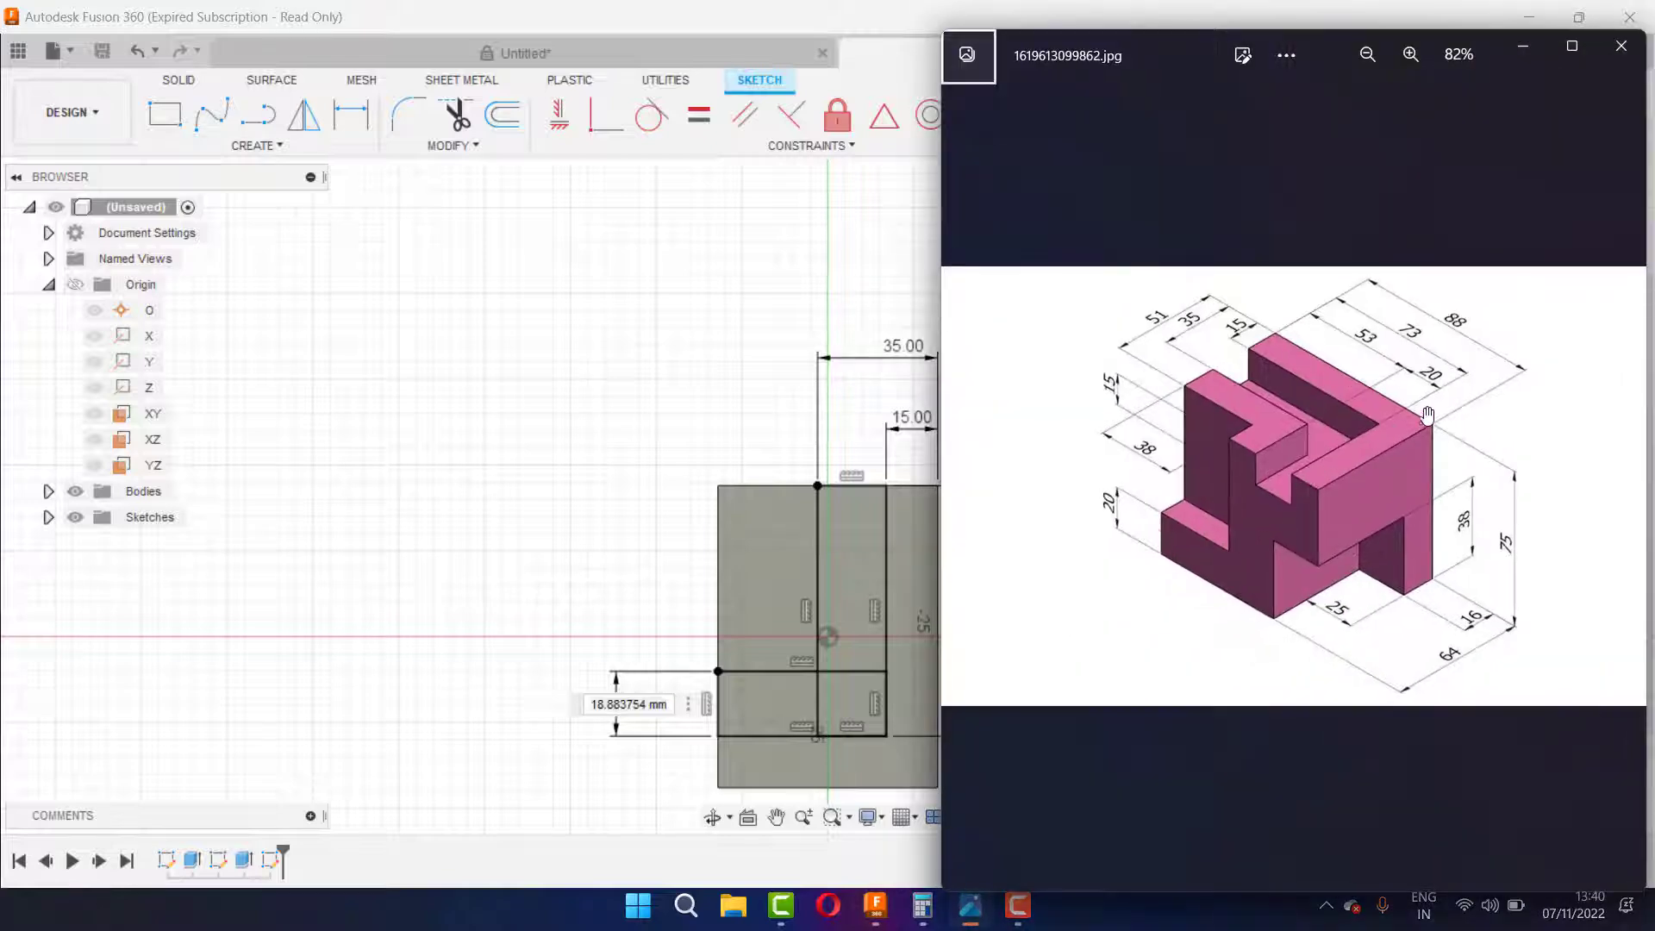
left_click(1524, 39)
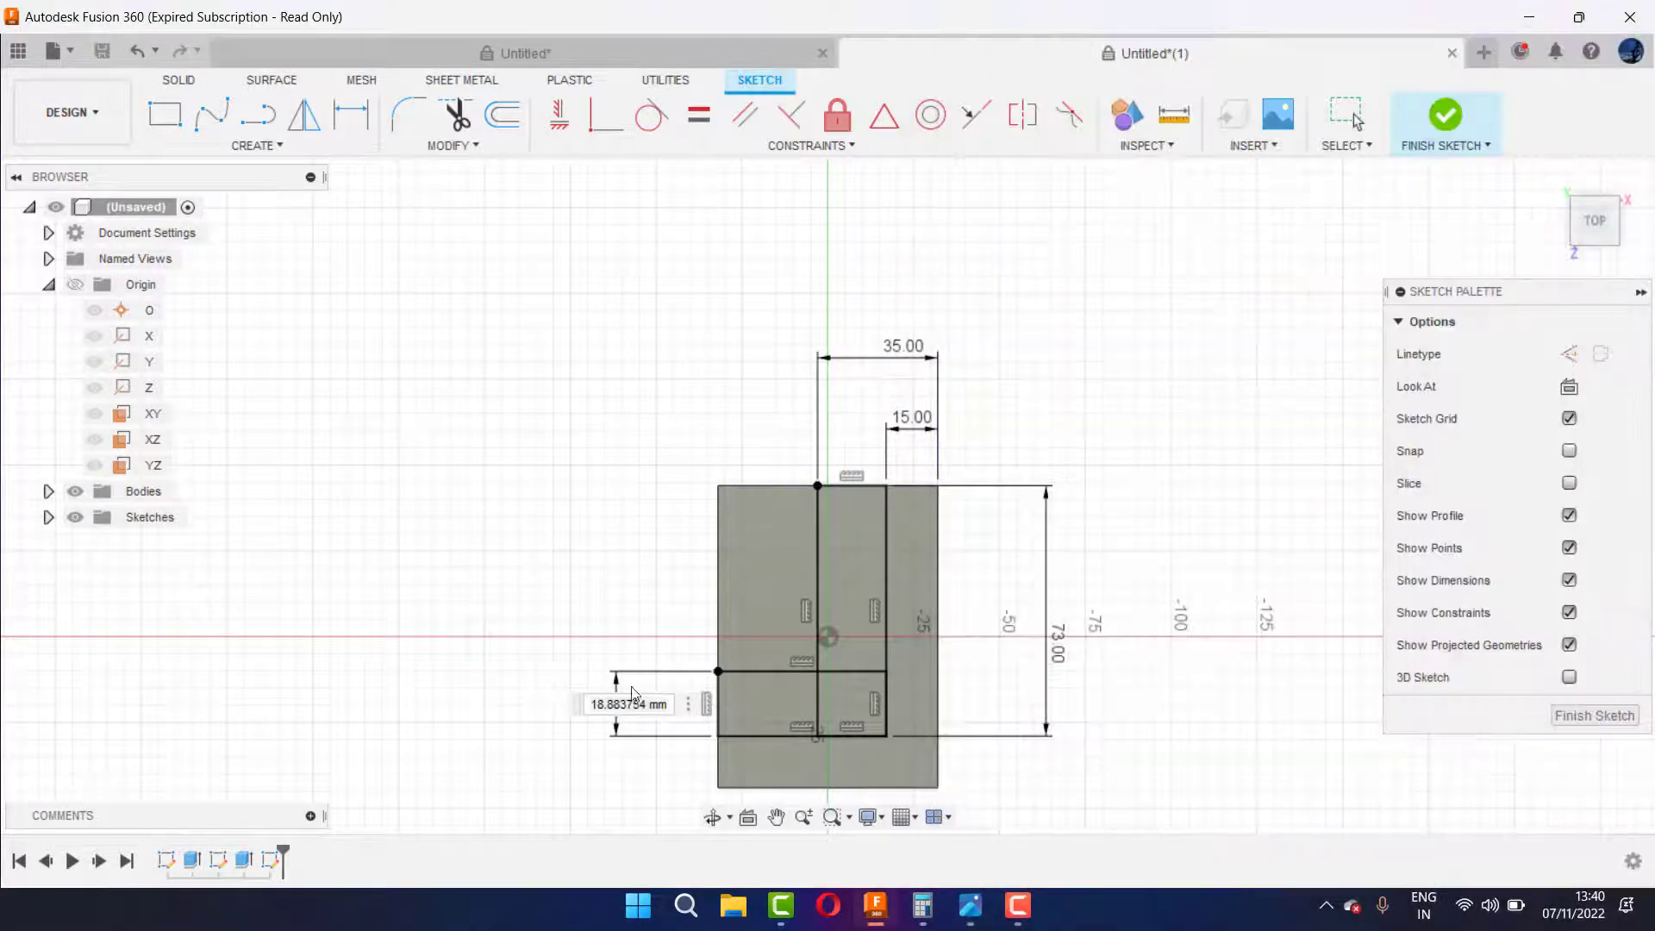
double_click(667, 705)
left_click_drag(669, 705, 567, 695)
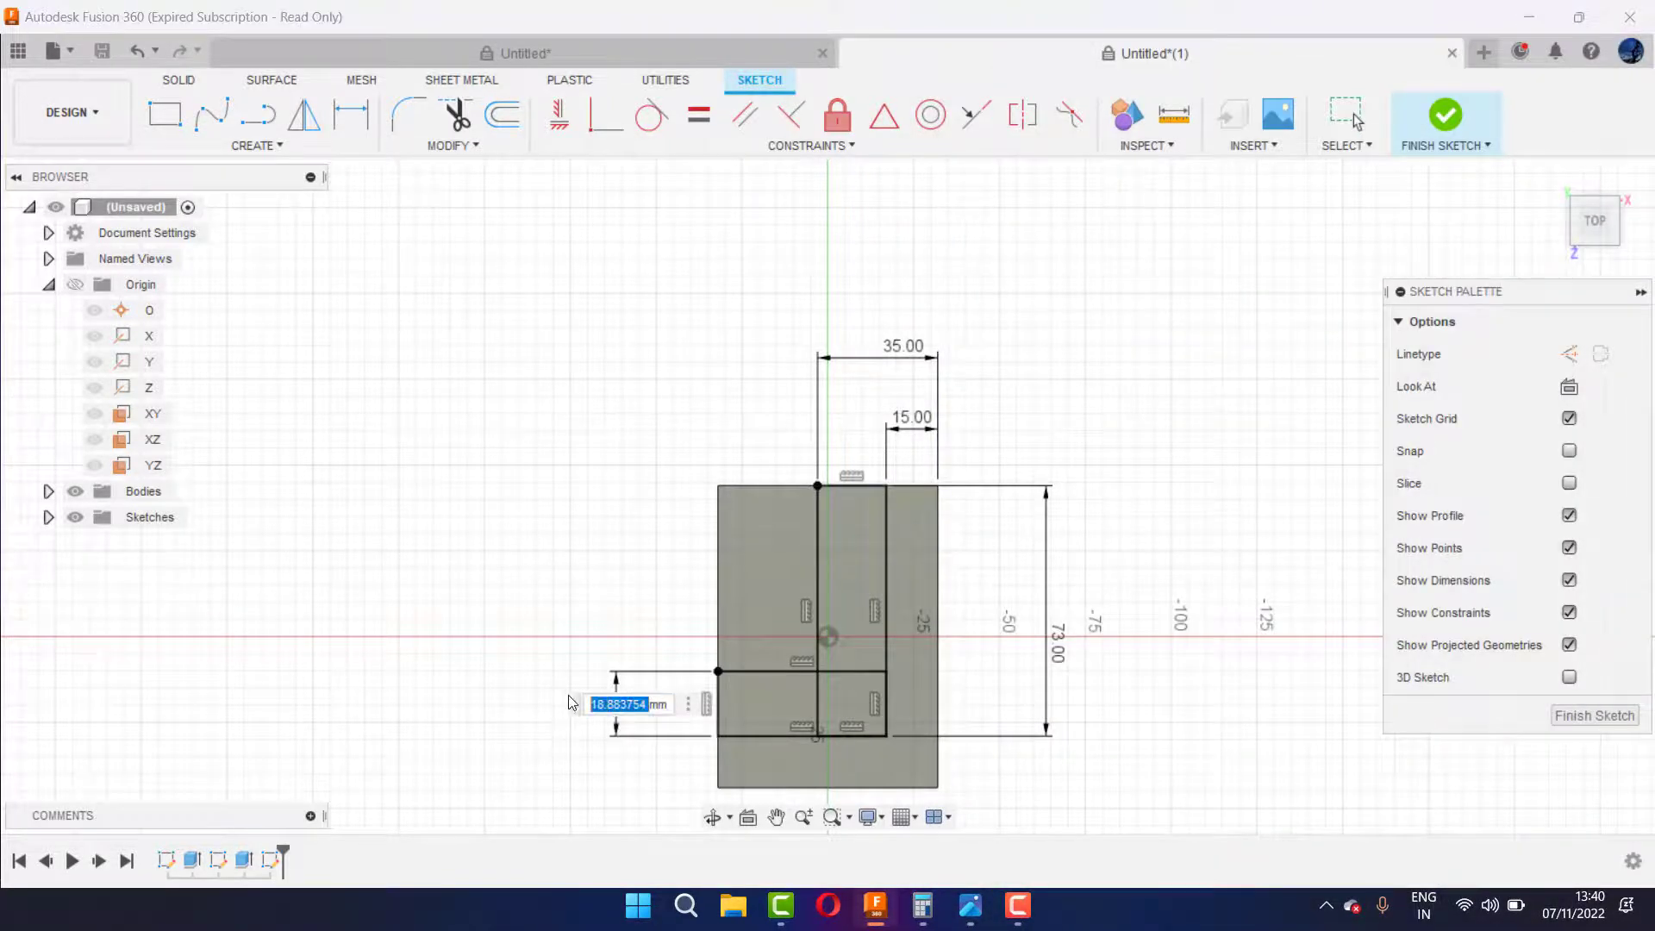
type("20mm")
key("Return")
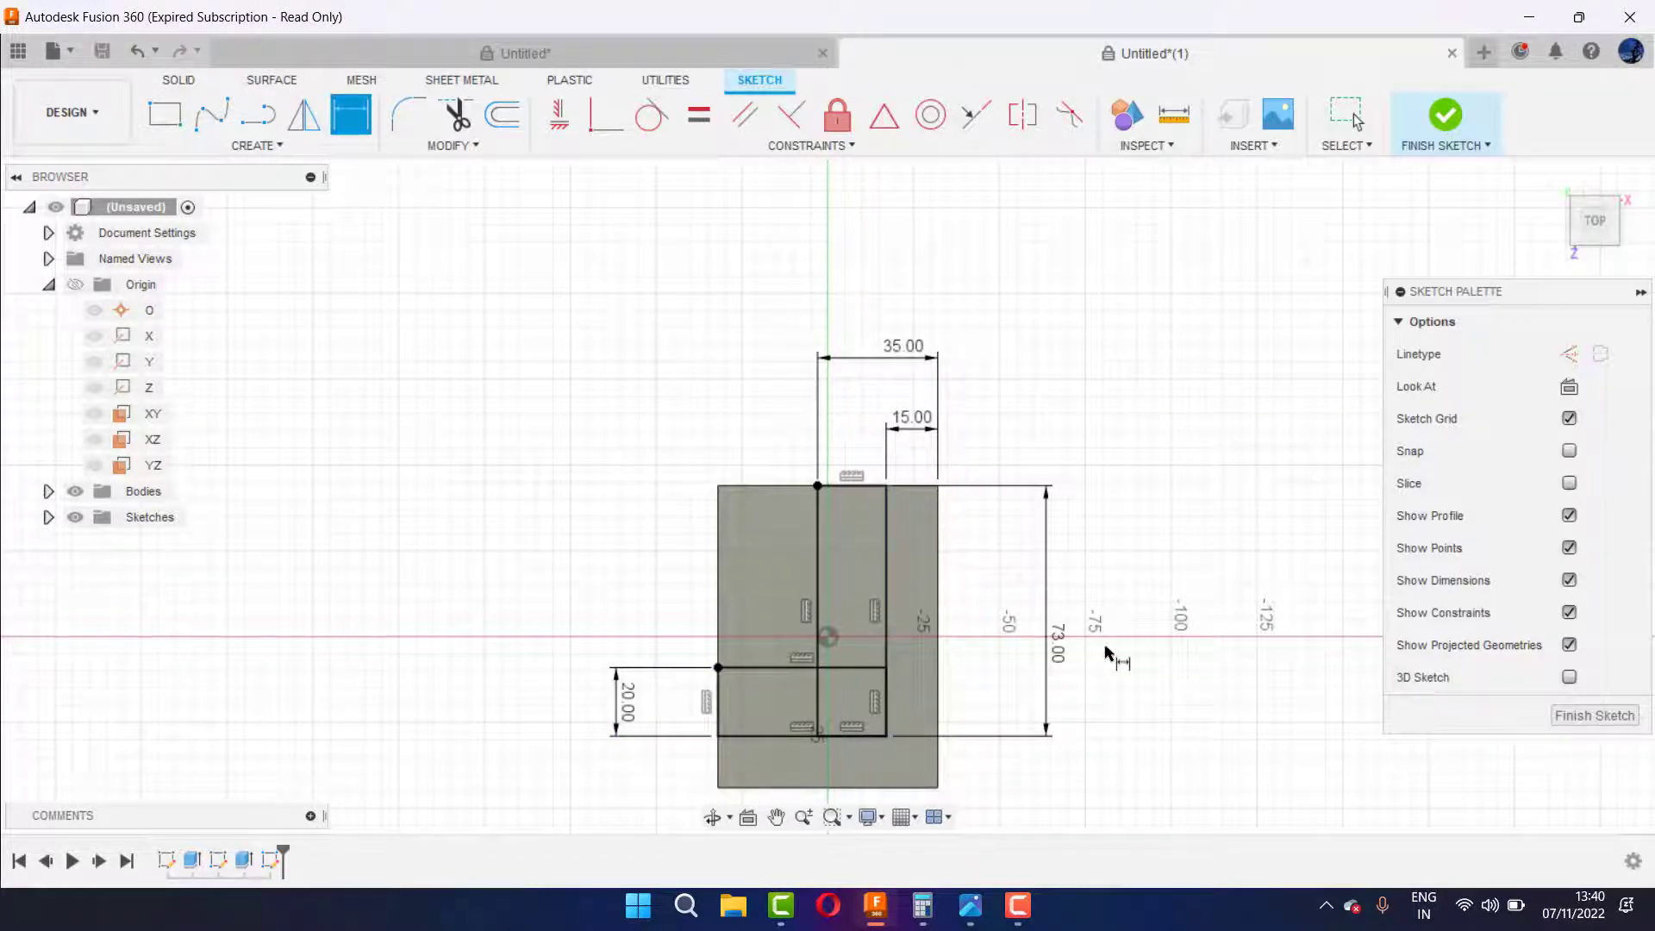
Step: Trim the extra line segments into an L-shape and finish the sketch
left_click(458, 117)
left_click(853, 666)
left_click(817, 703)
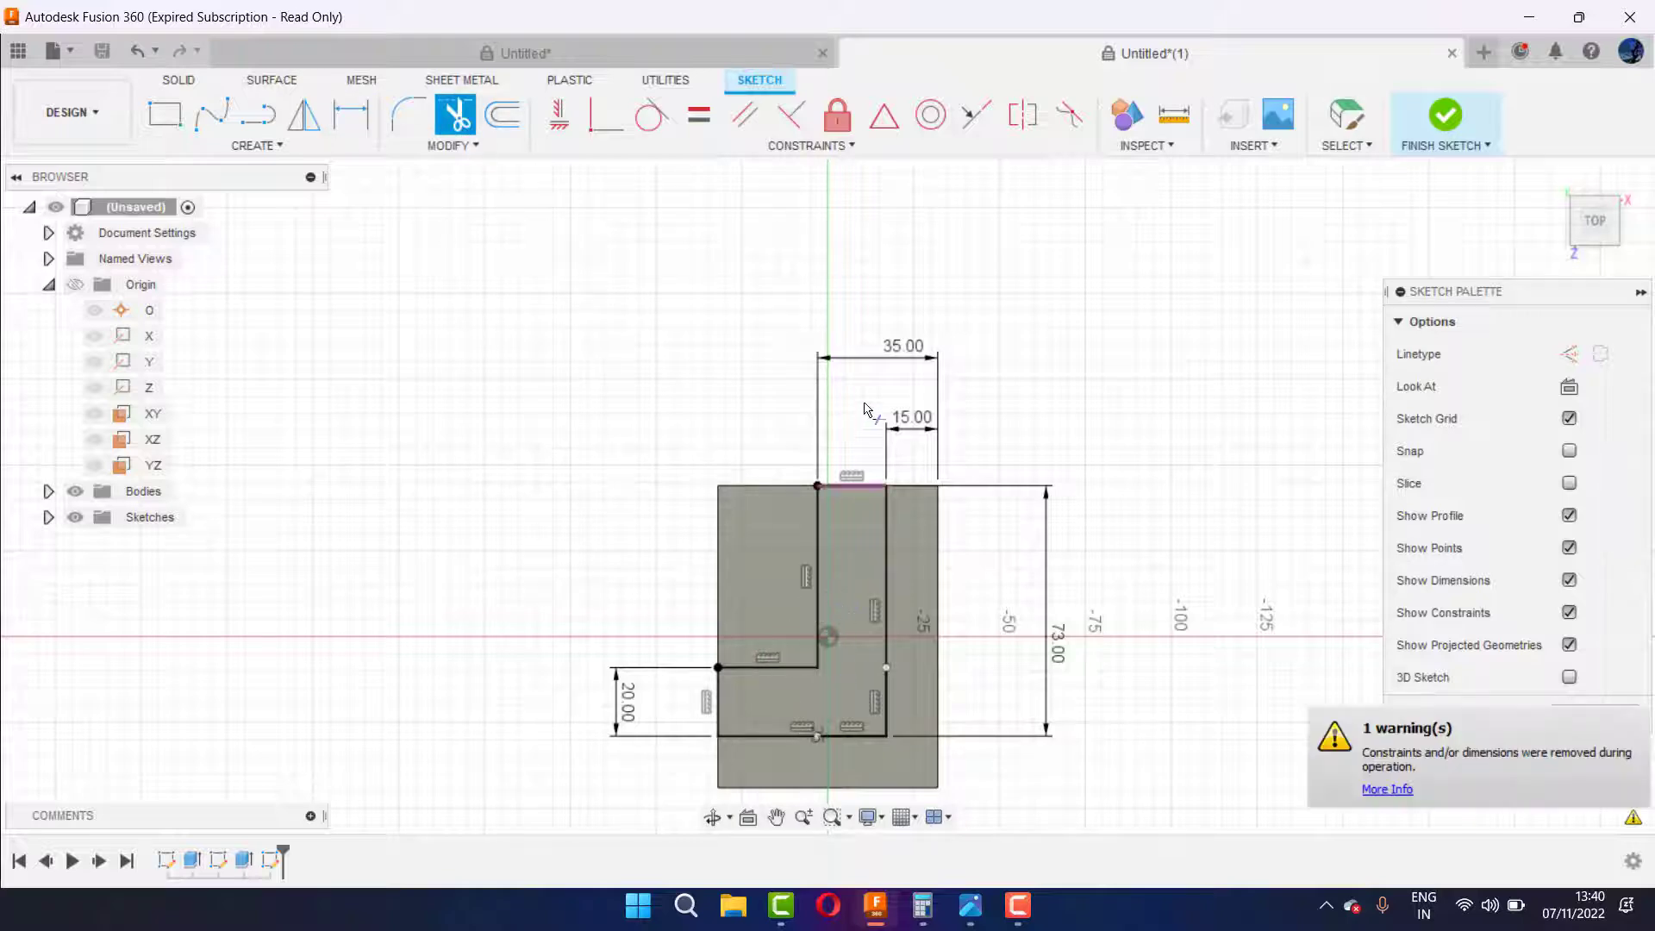
left_click(1441, 120)
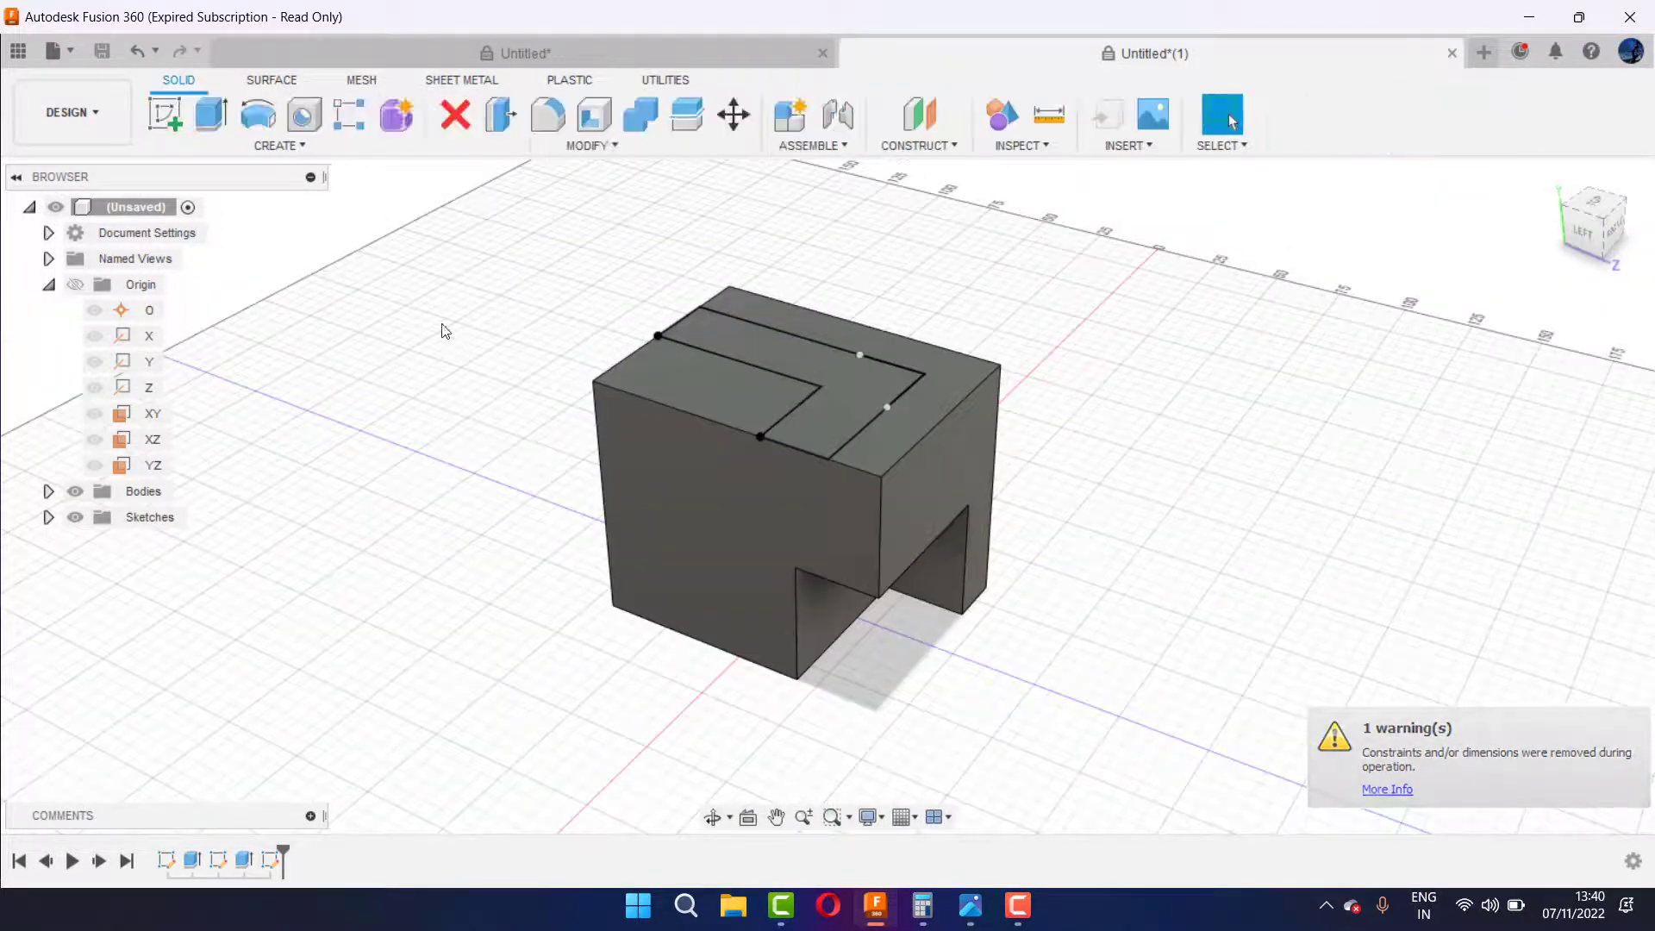
Step: Extrude the L-shaped profile with a negative distance to cut it into the block's top
left_click(210, 117)
left_click(851, 390)
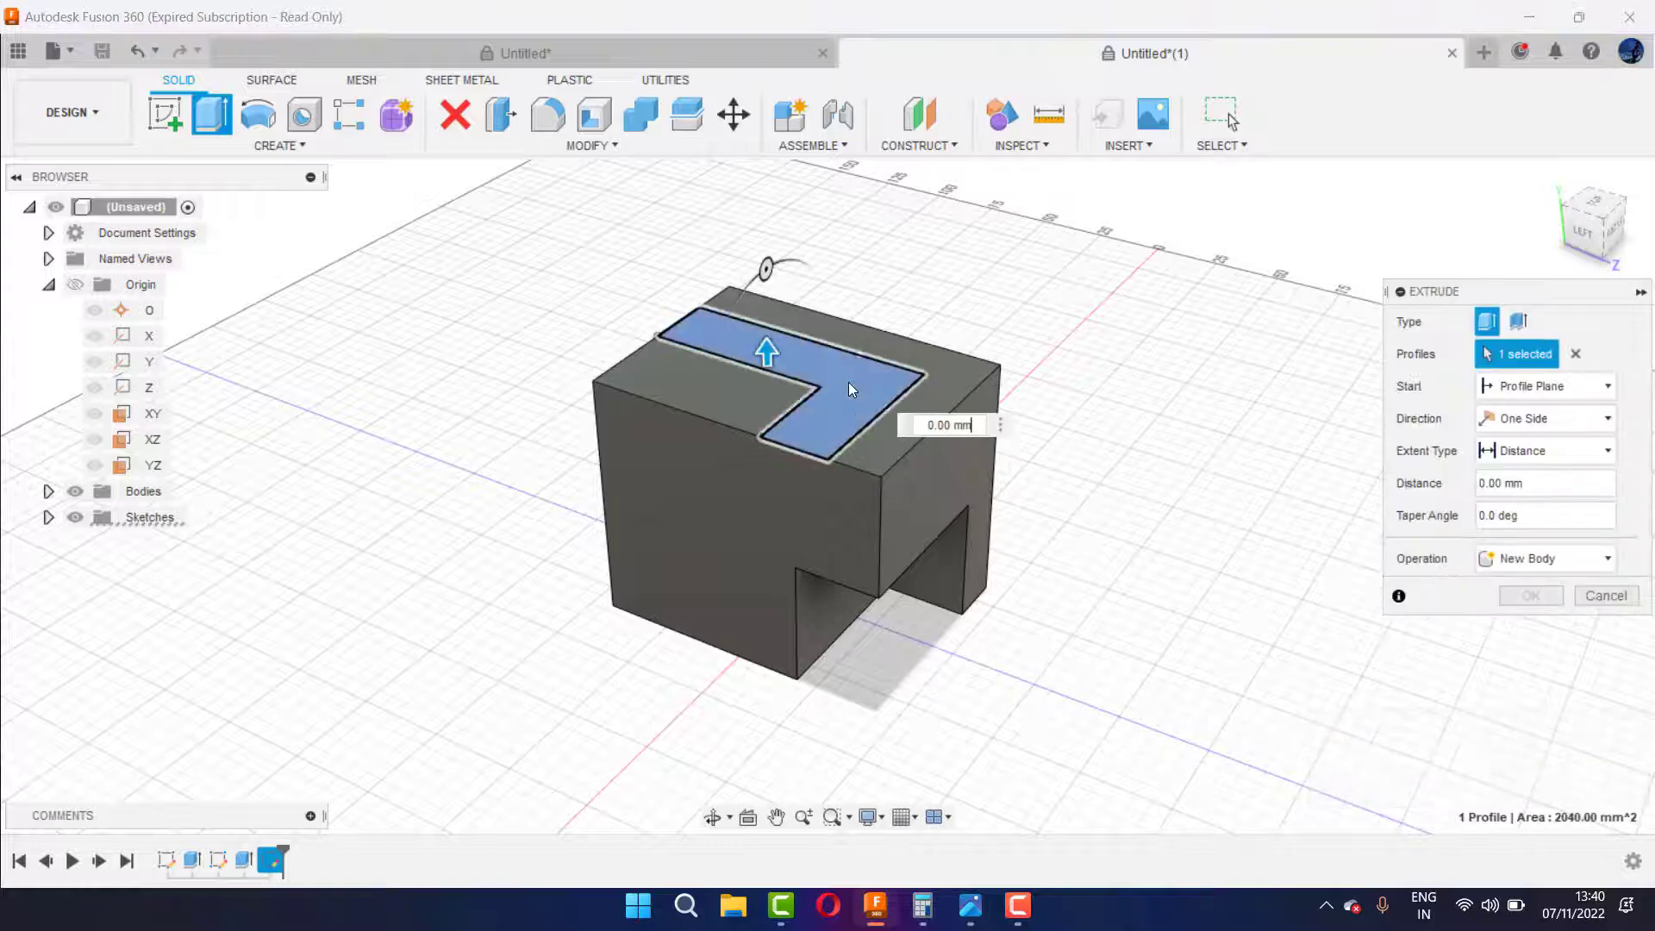
left_click(969, 905)
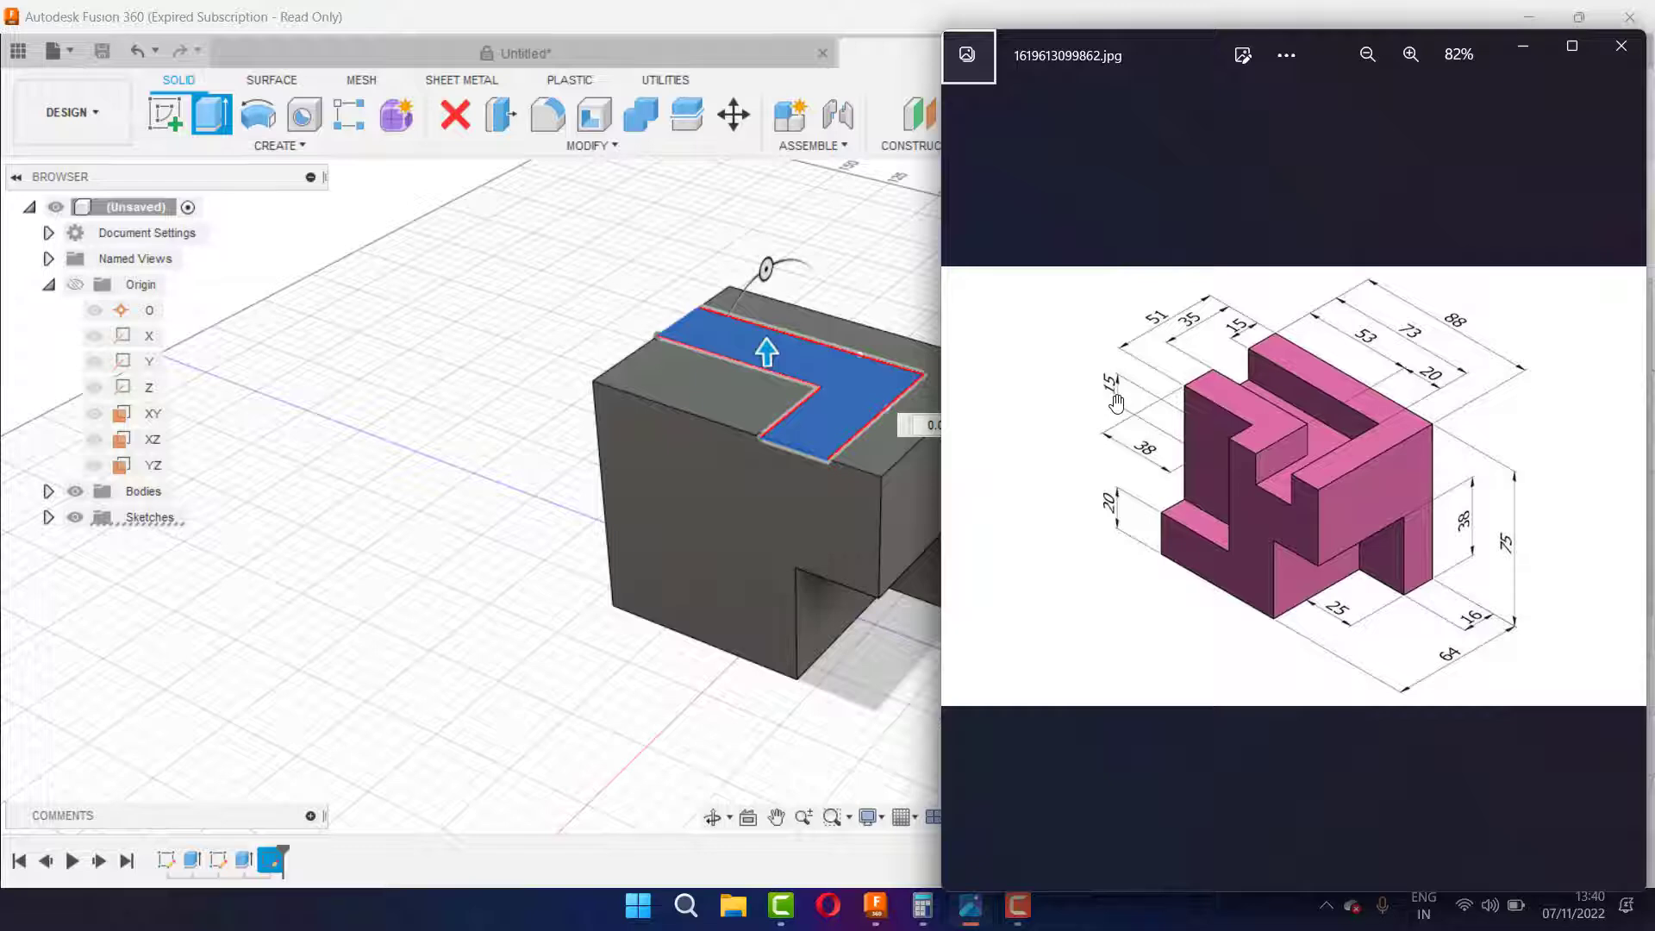
left_click(1523, 45)
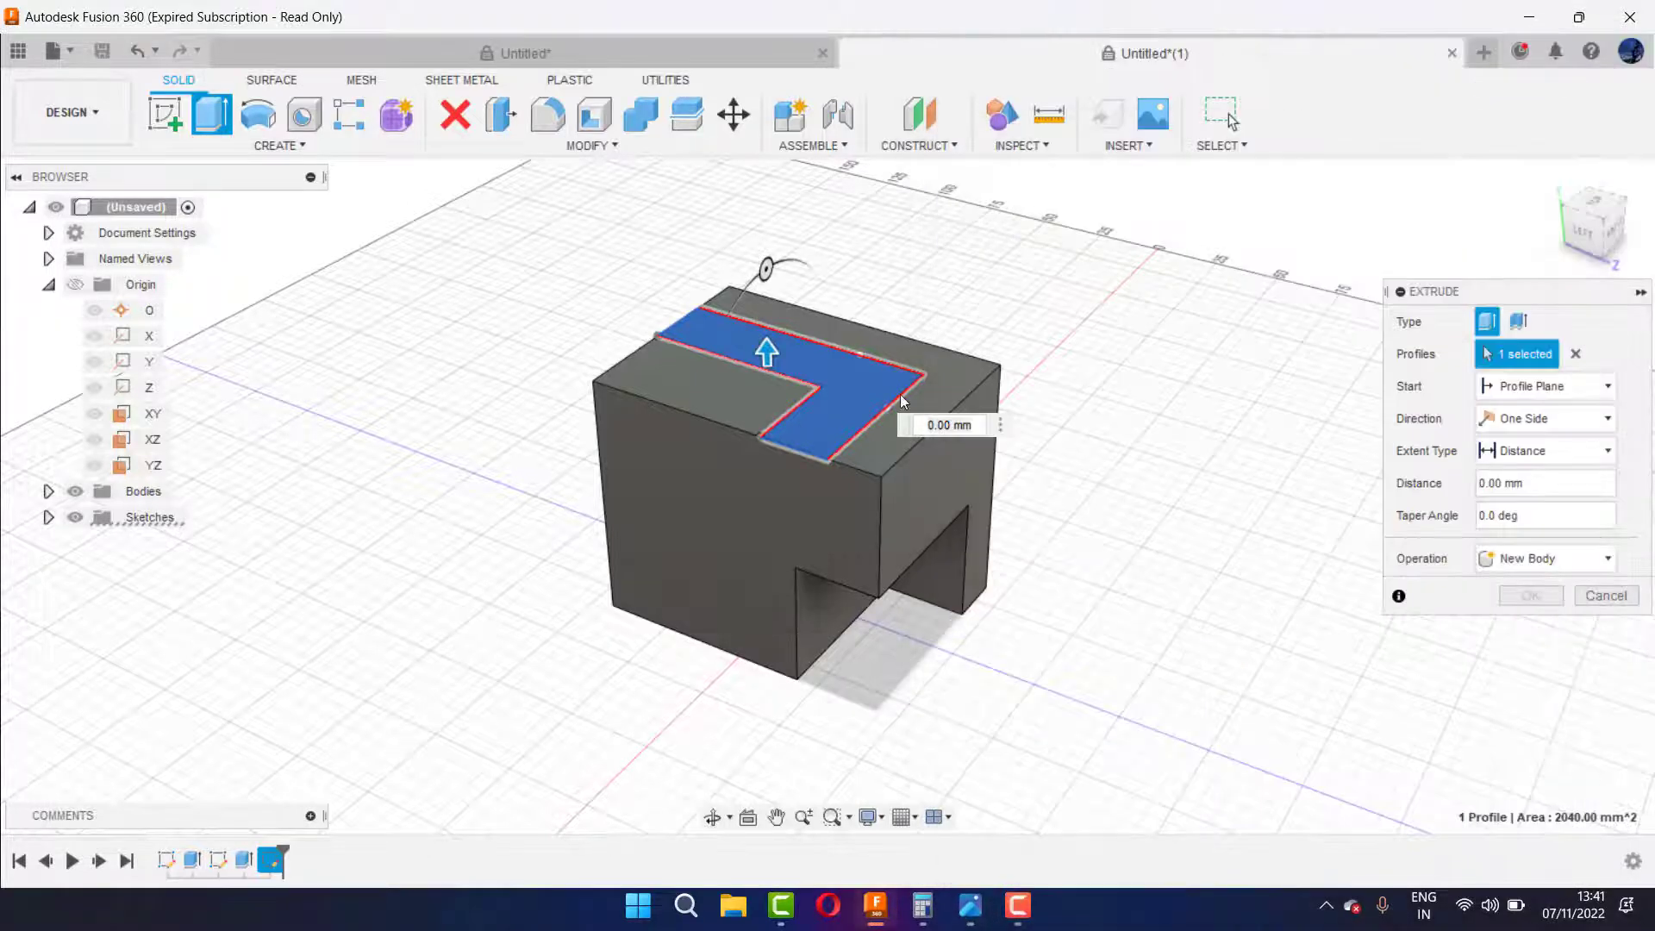
left_click(964, 431)
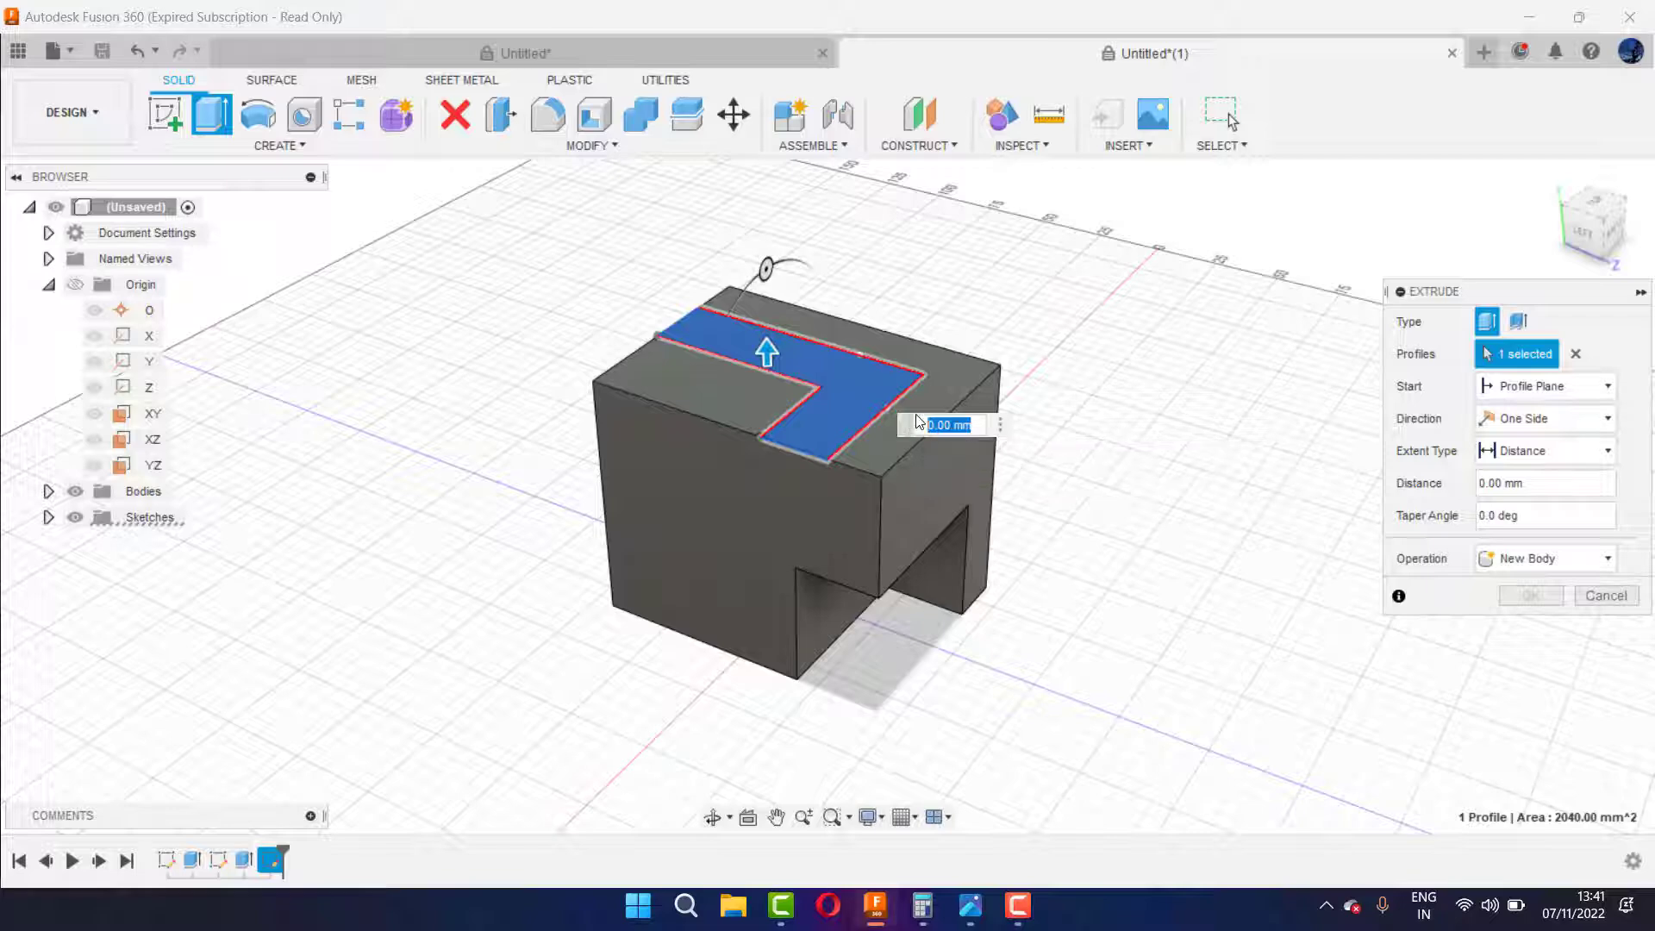
type("-1")
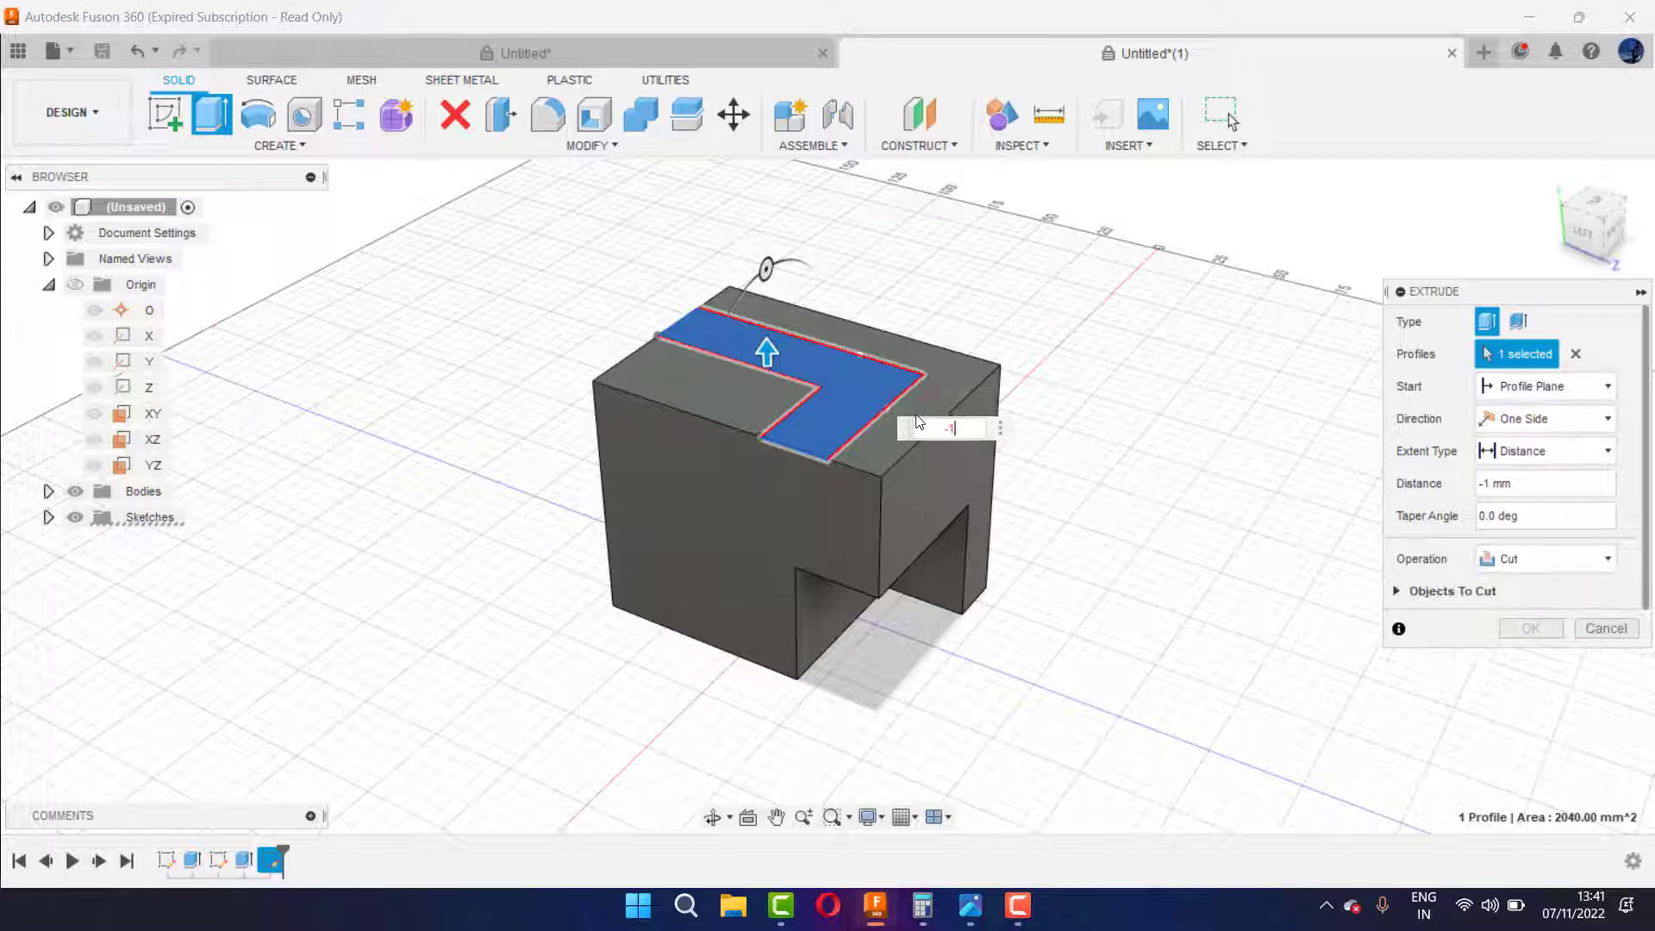
type("0")
key("Return")
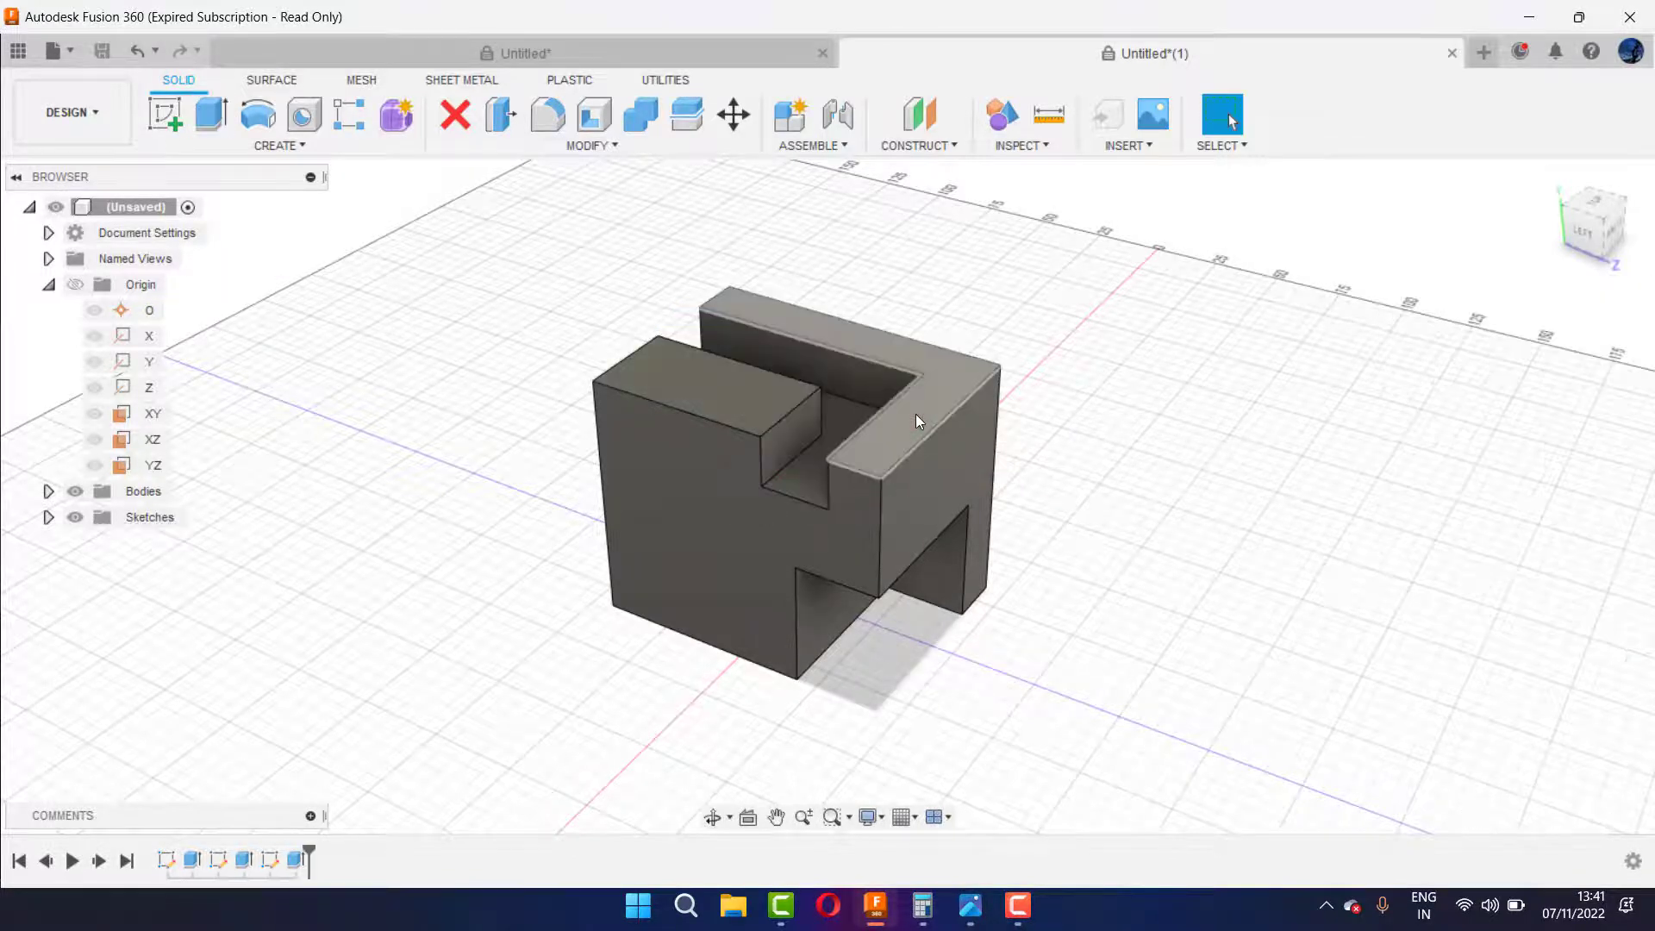
Step: Select the block's front face, cancel an extrusion, and start a new sketch there
left_click(712, 524)
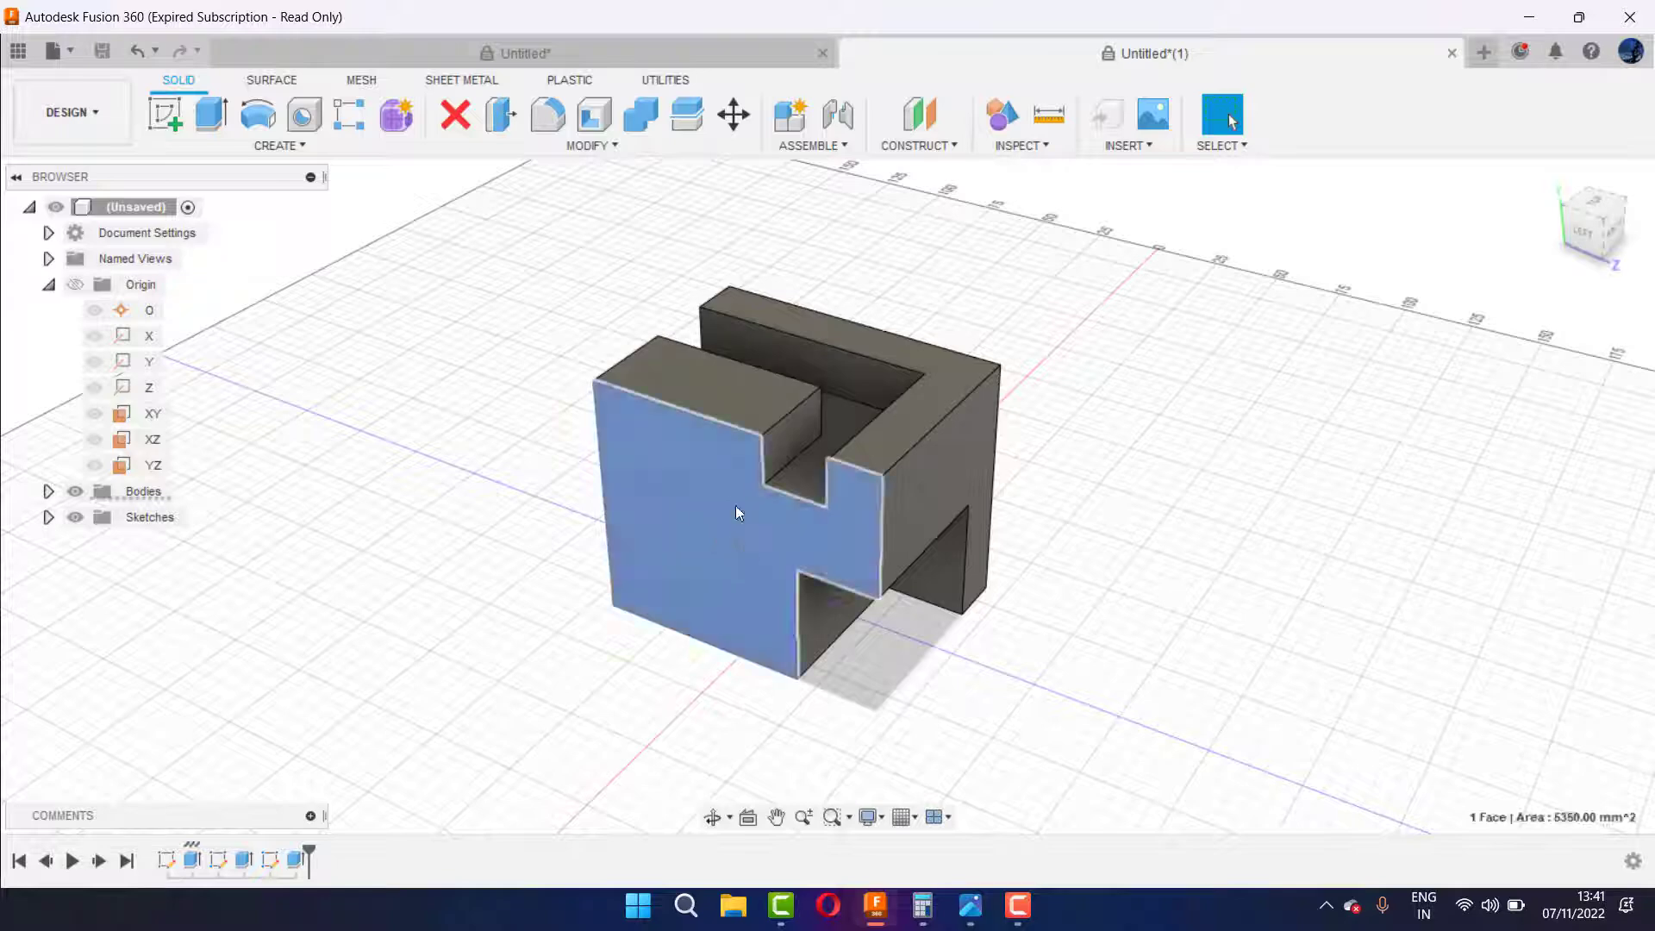
left_click(1102, 722)
left_click(716, 514)
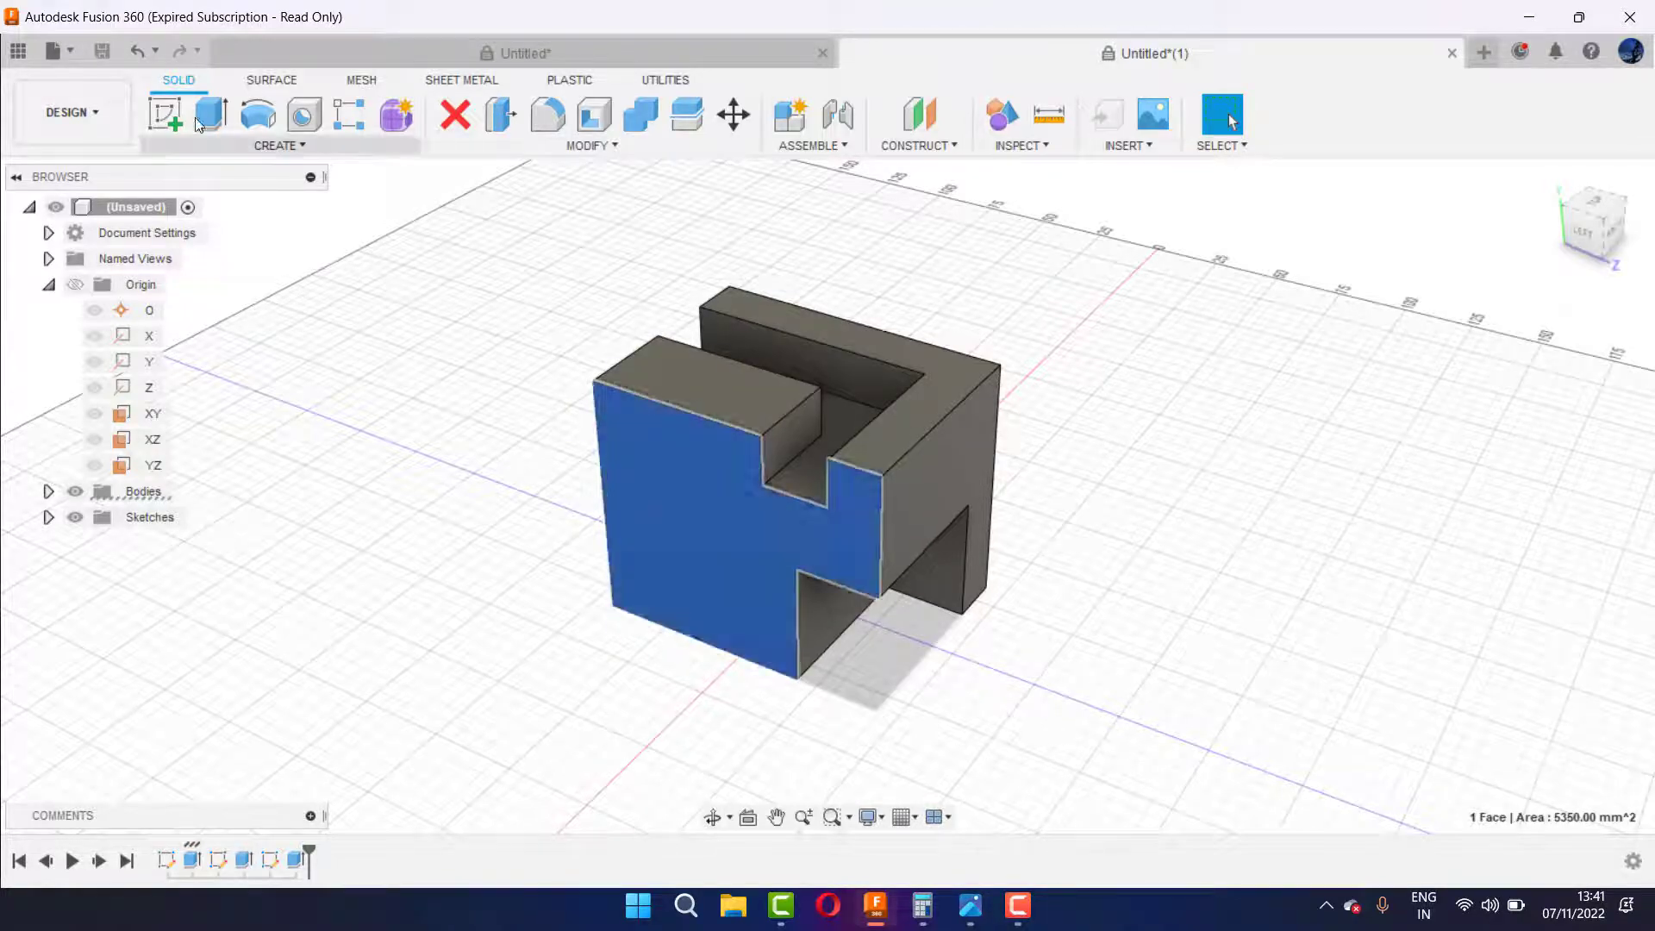
left_click(198, 121)
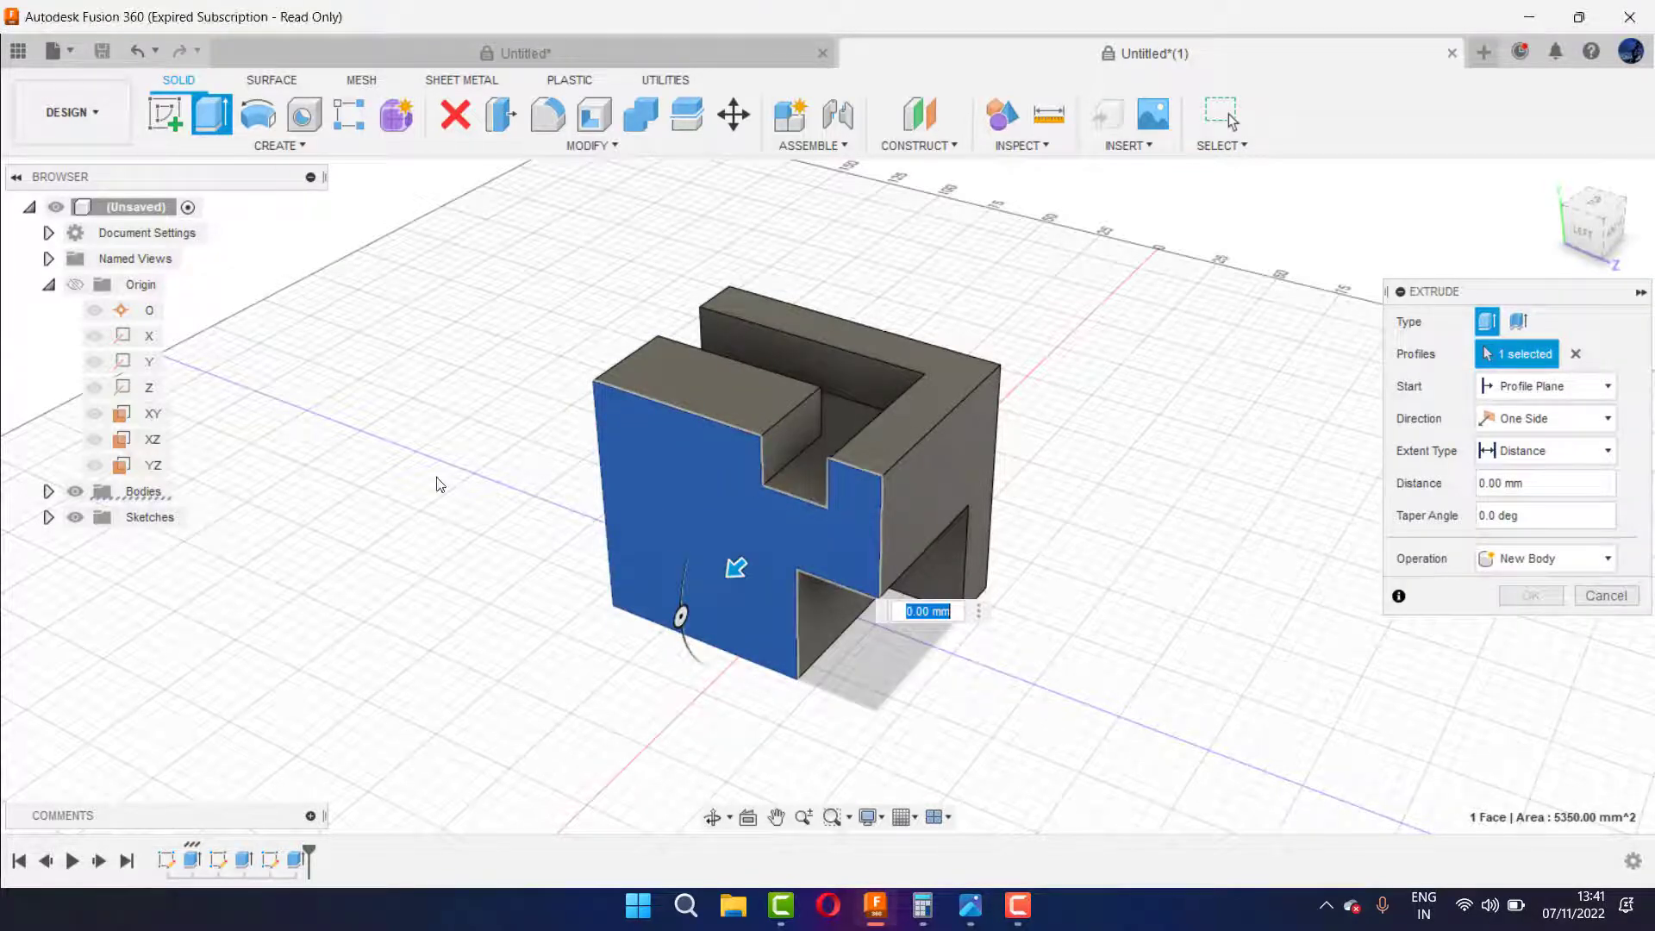
left_click(1606, 595)
left_click(665, 531)
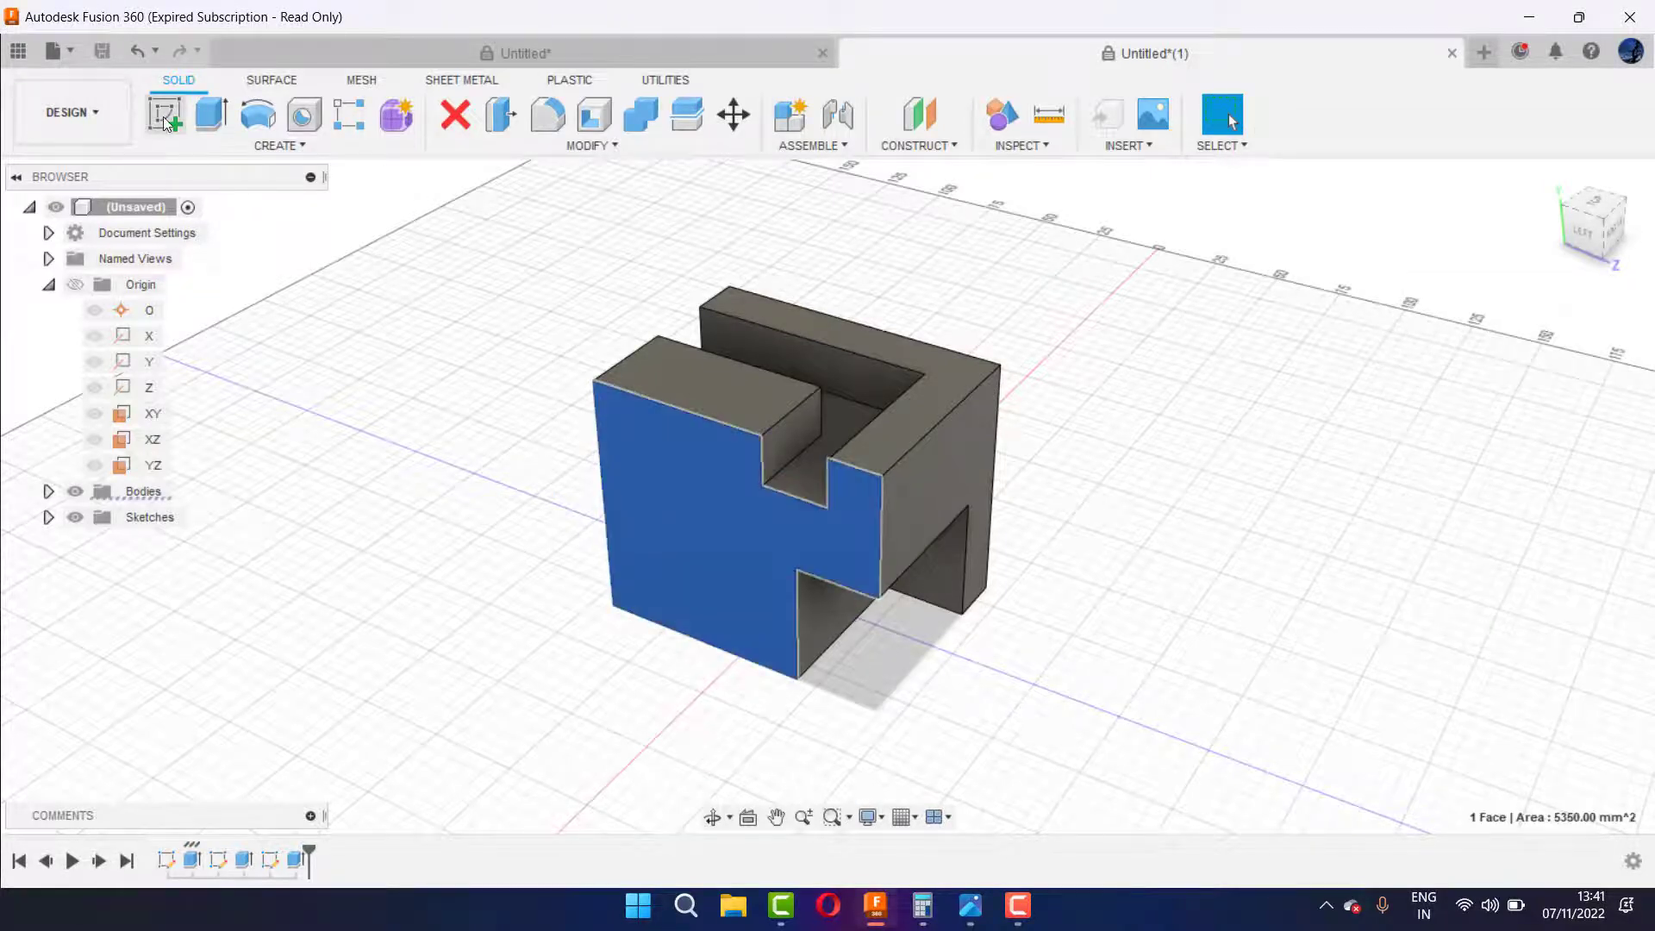
left_click(970, 905)
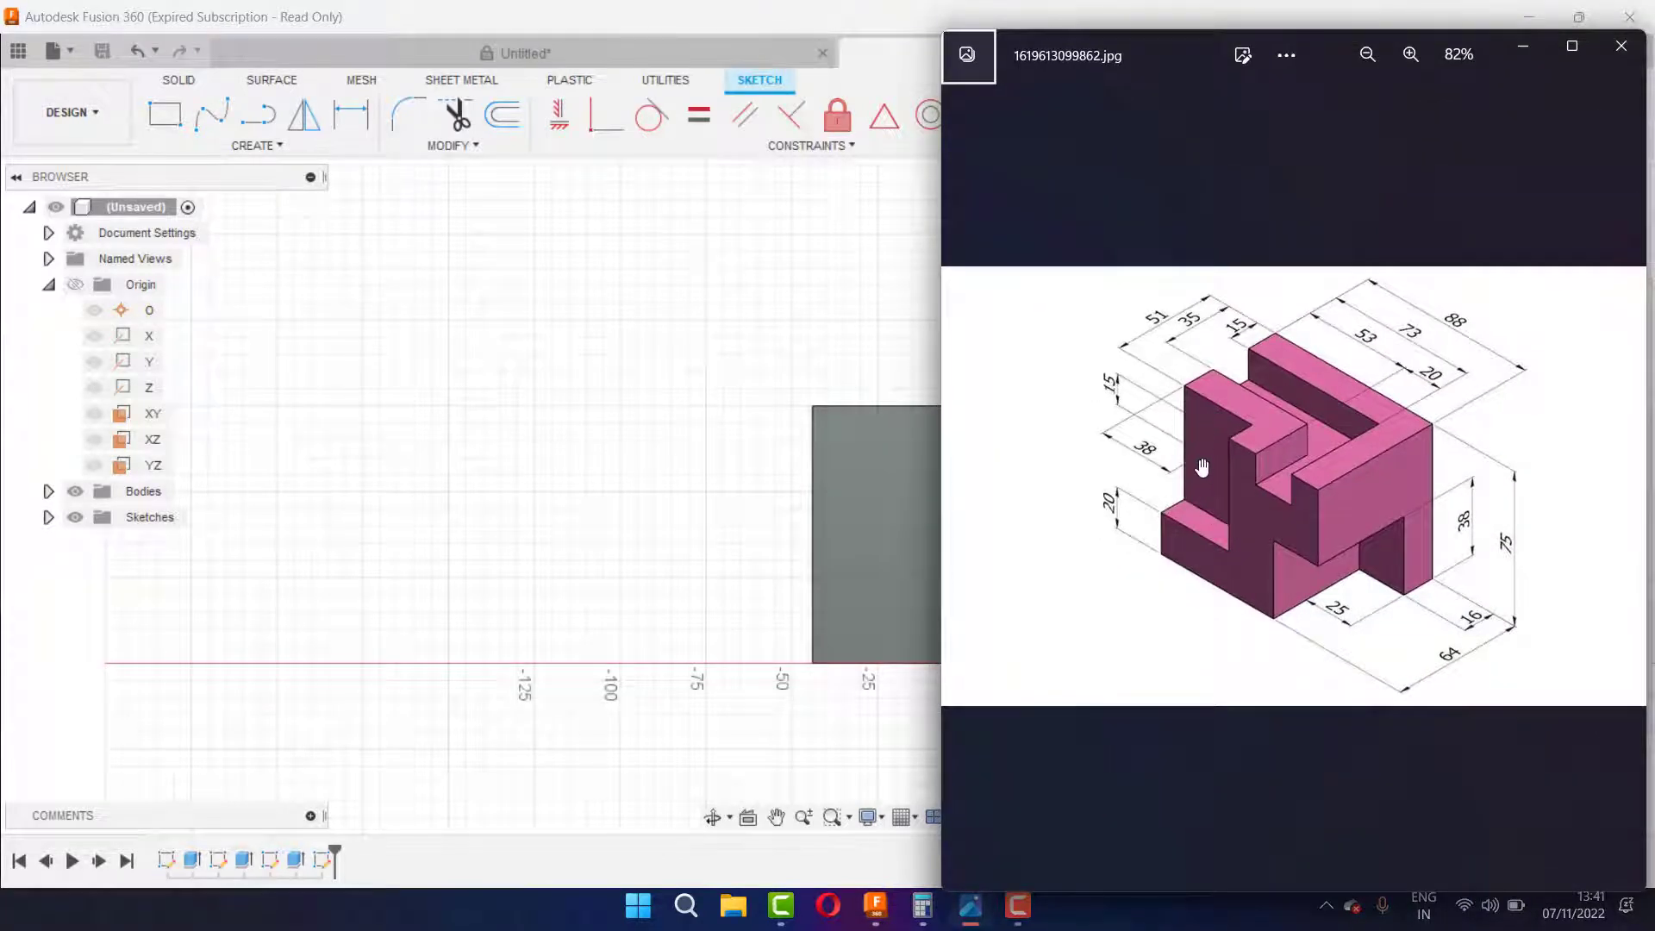
left_click(569, 392)
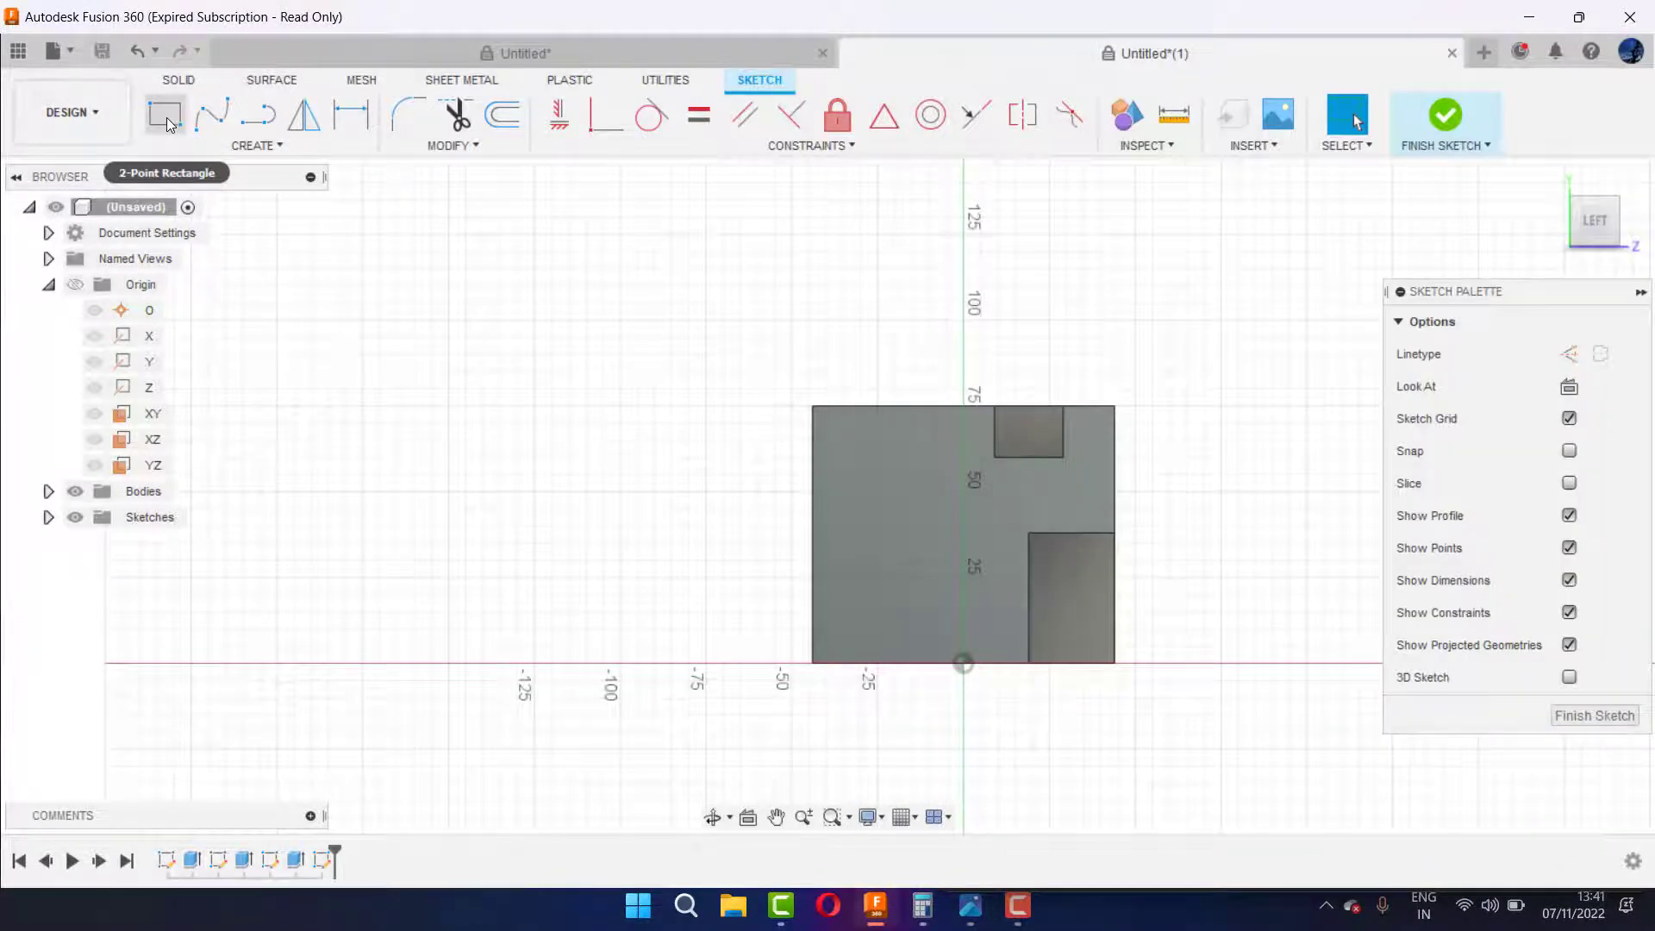
mouse_move(163, 115)
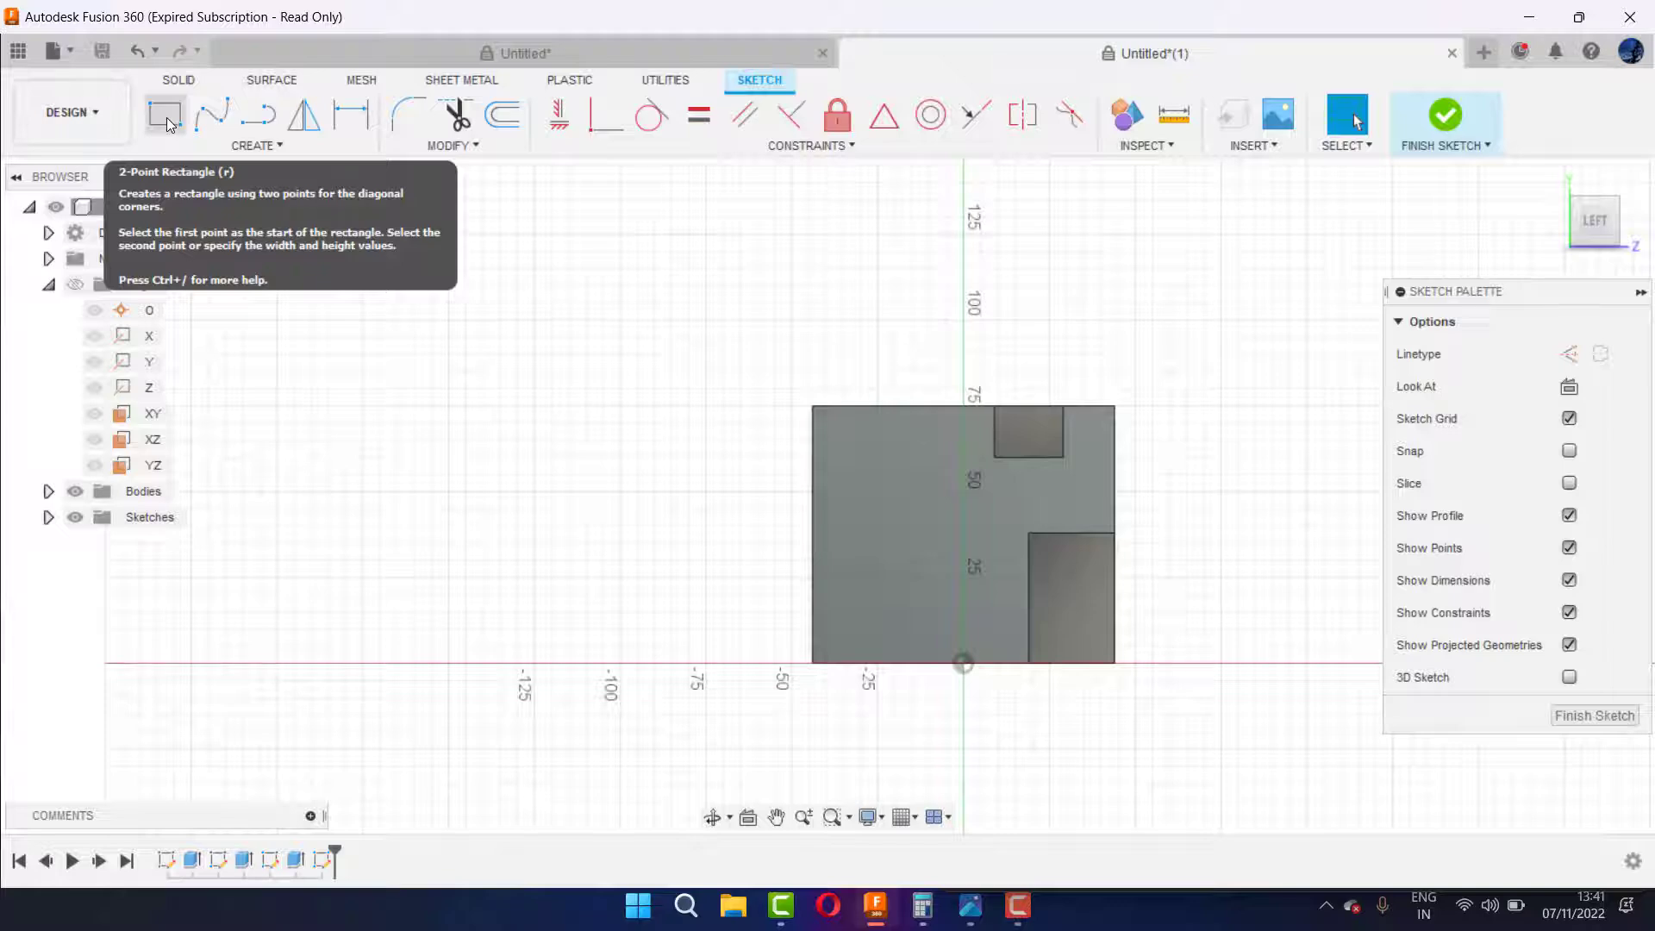
left_click(165, 115)
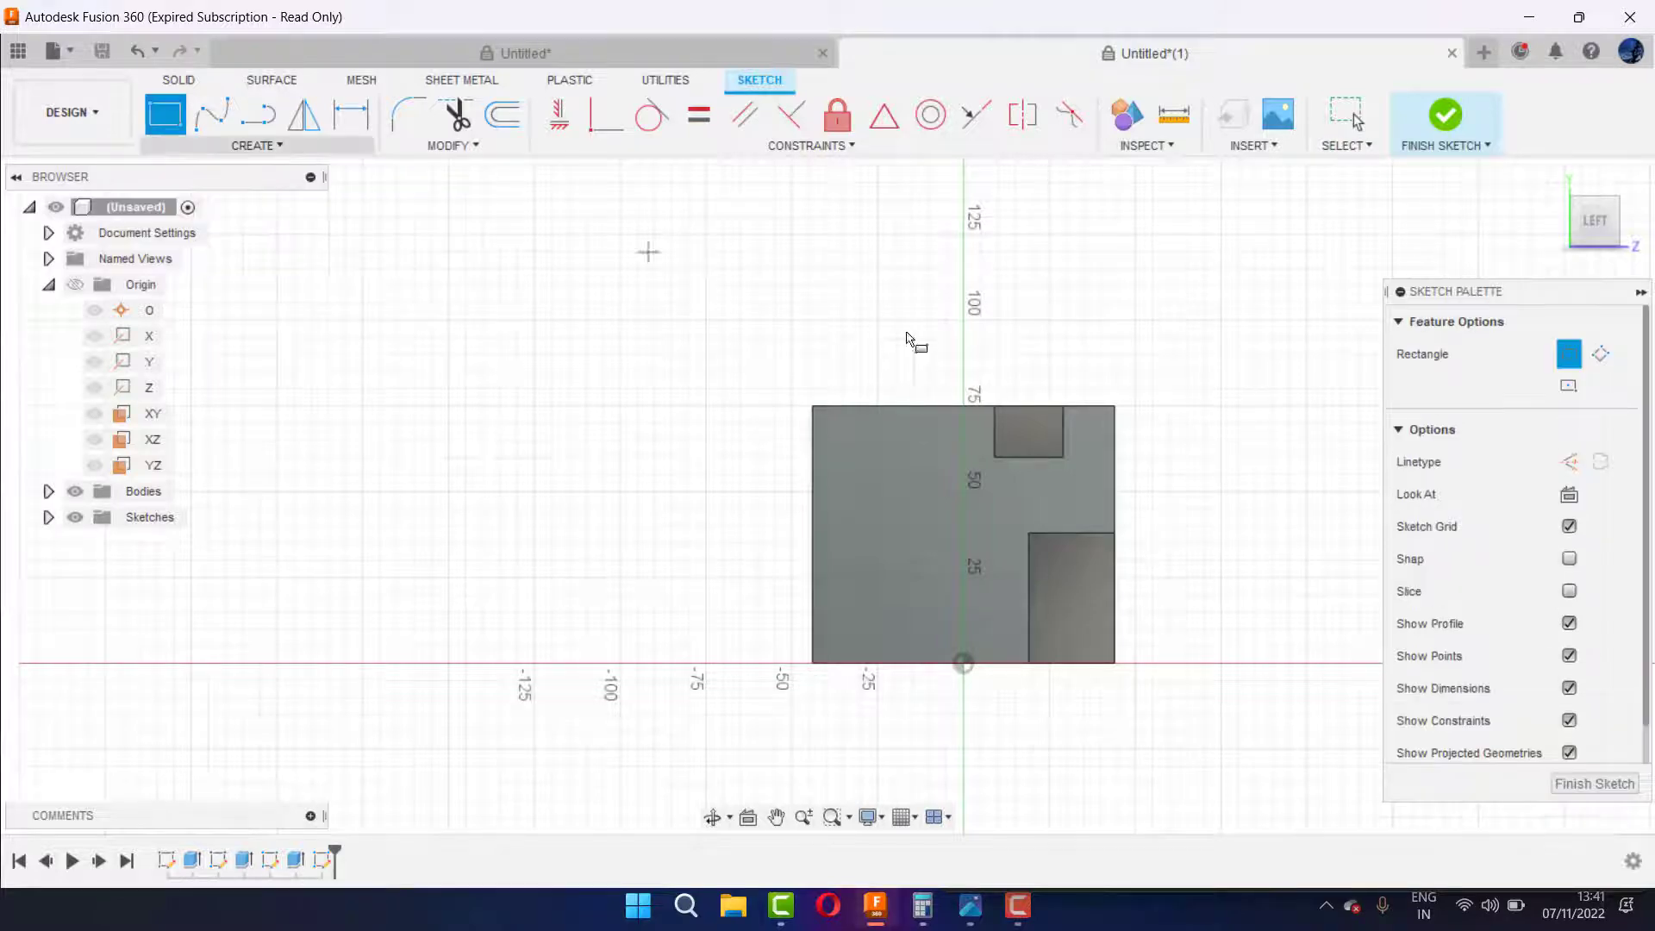
Step: Draw a rectangle from the block's top-left corner and add a vertical offset dimension
left_click(813, 406)
left_click(939, 618)
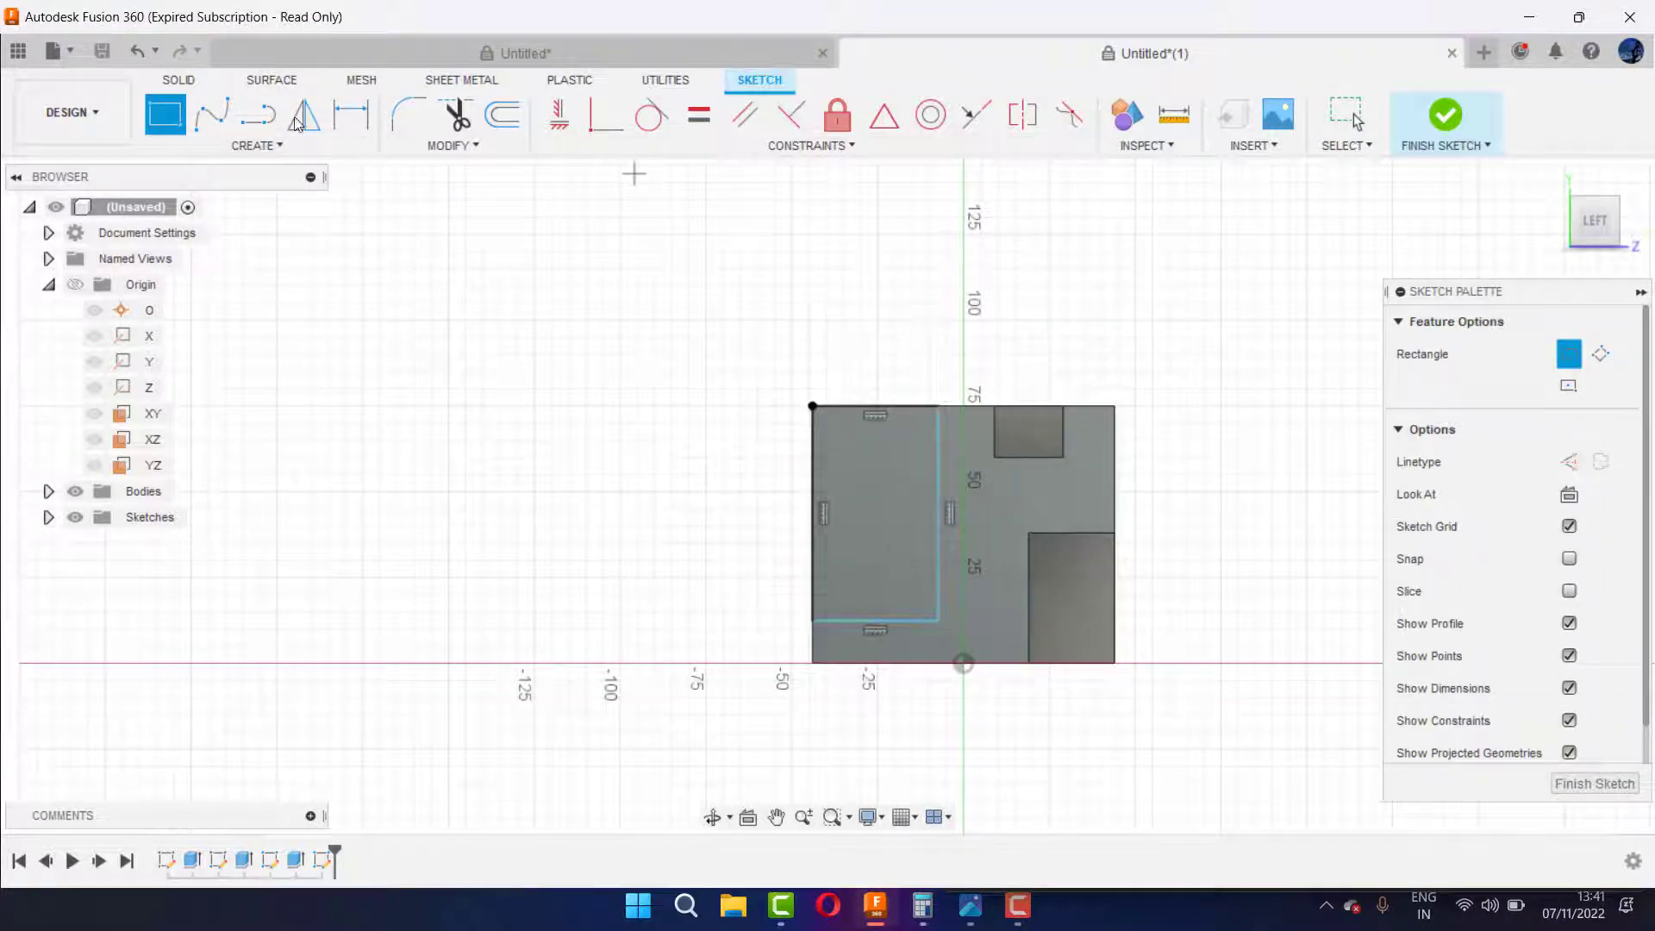
left_click(352, 117)
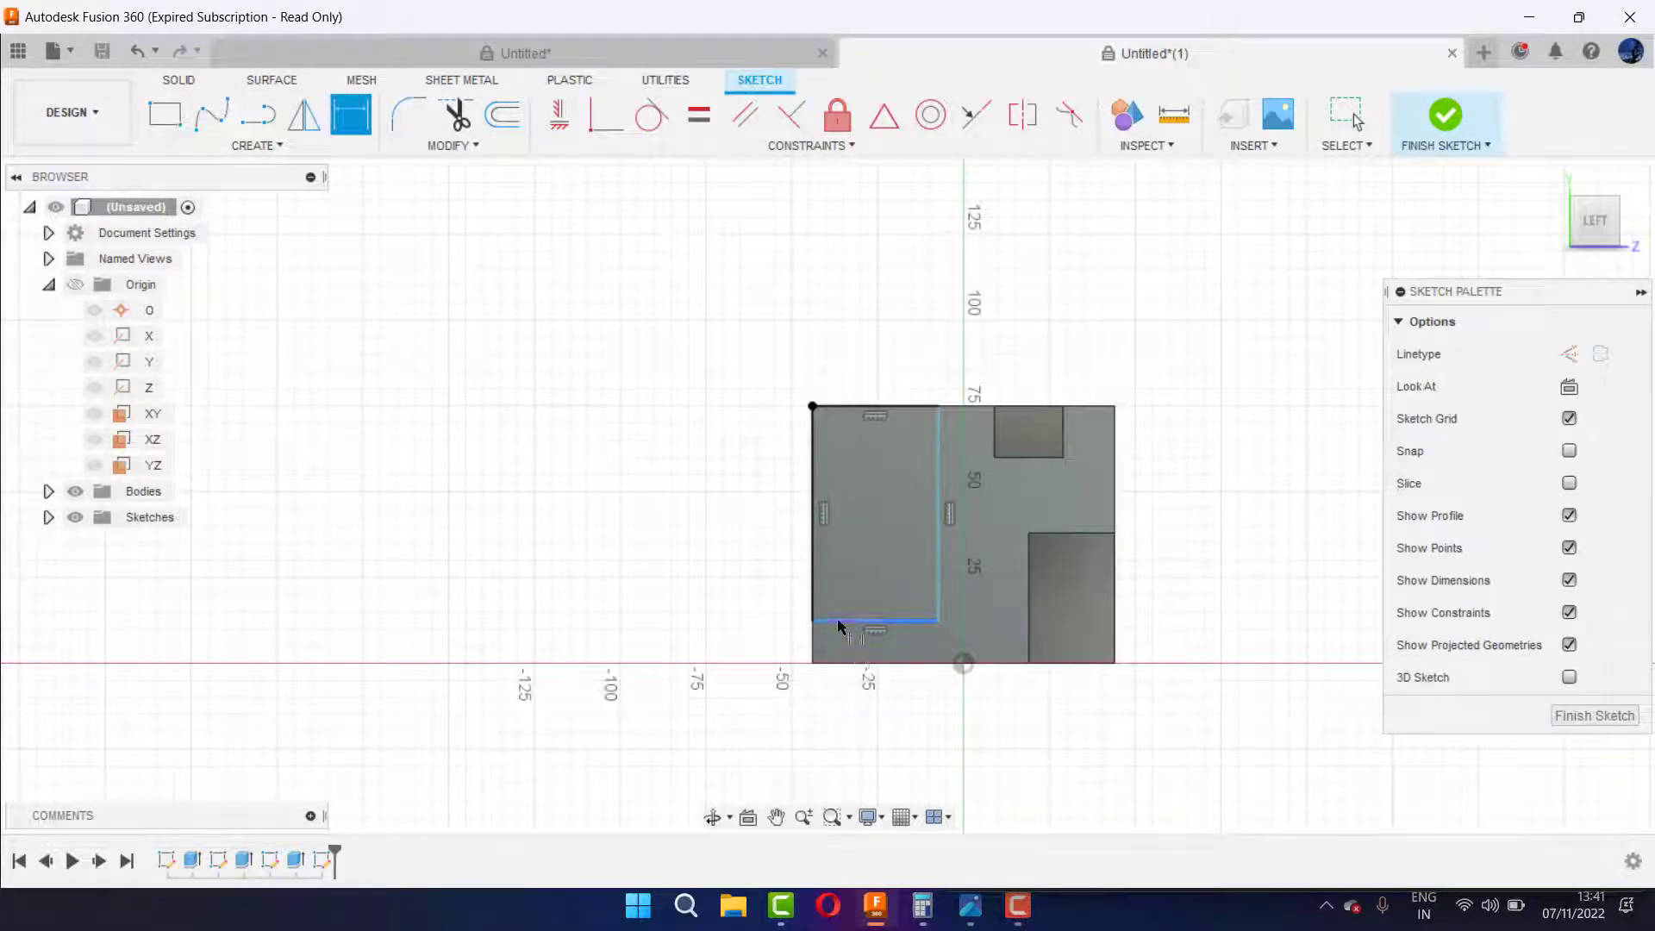
left_click(841, 662)
left_click(720, 648)
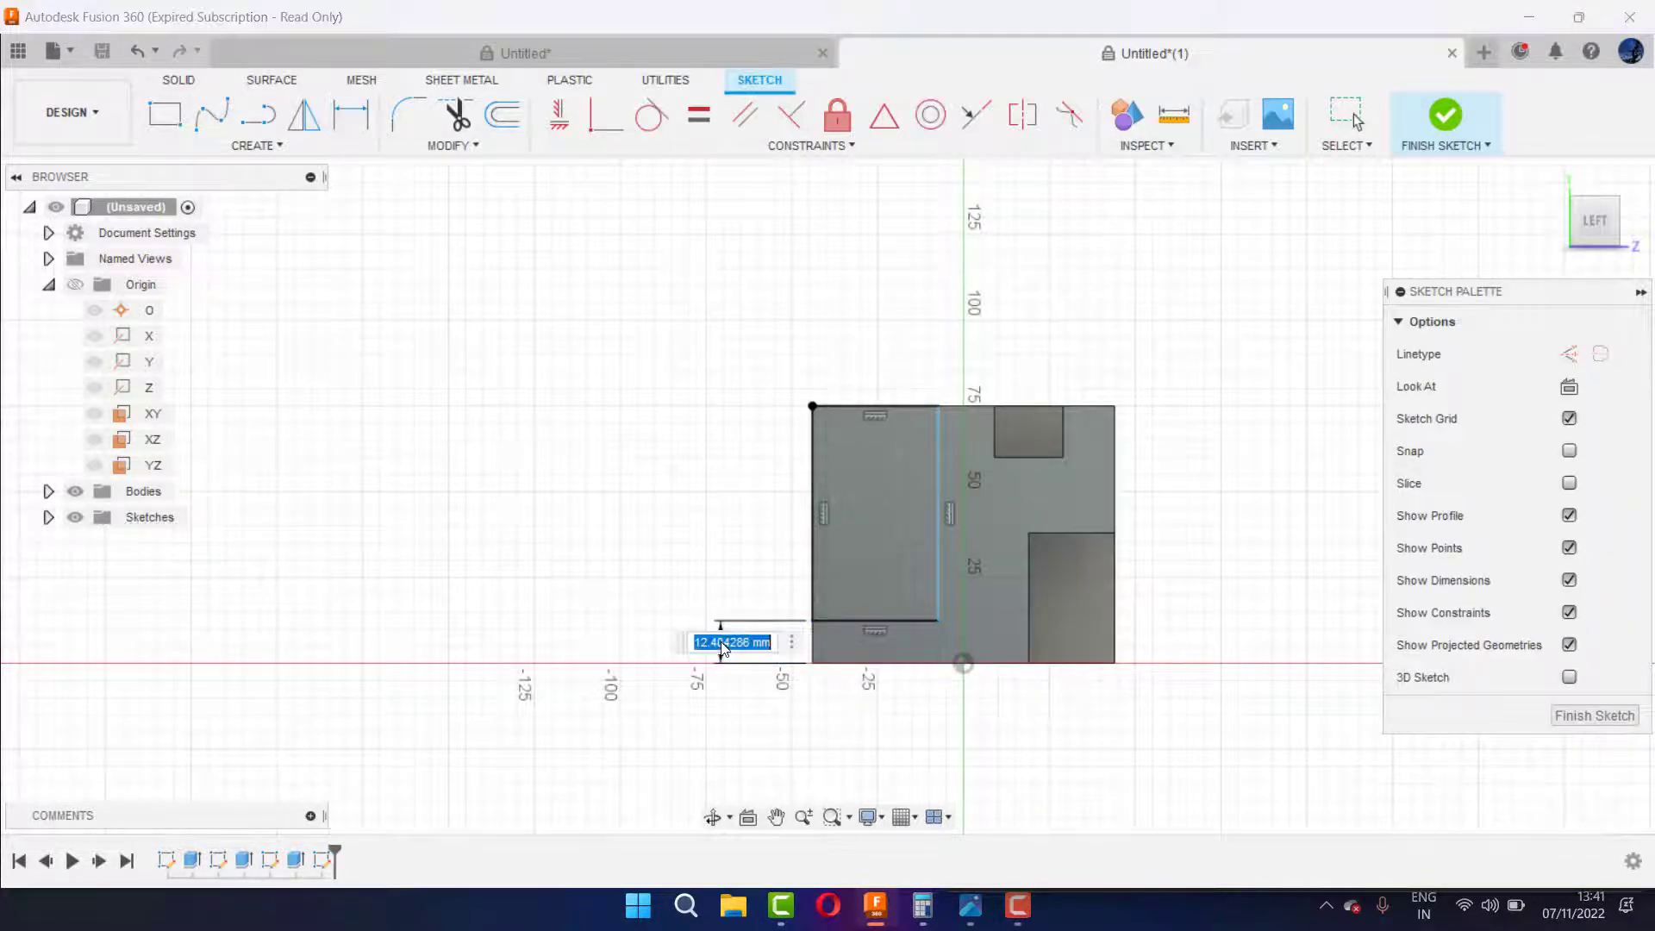
type("15")
key("Return")
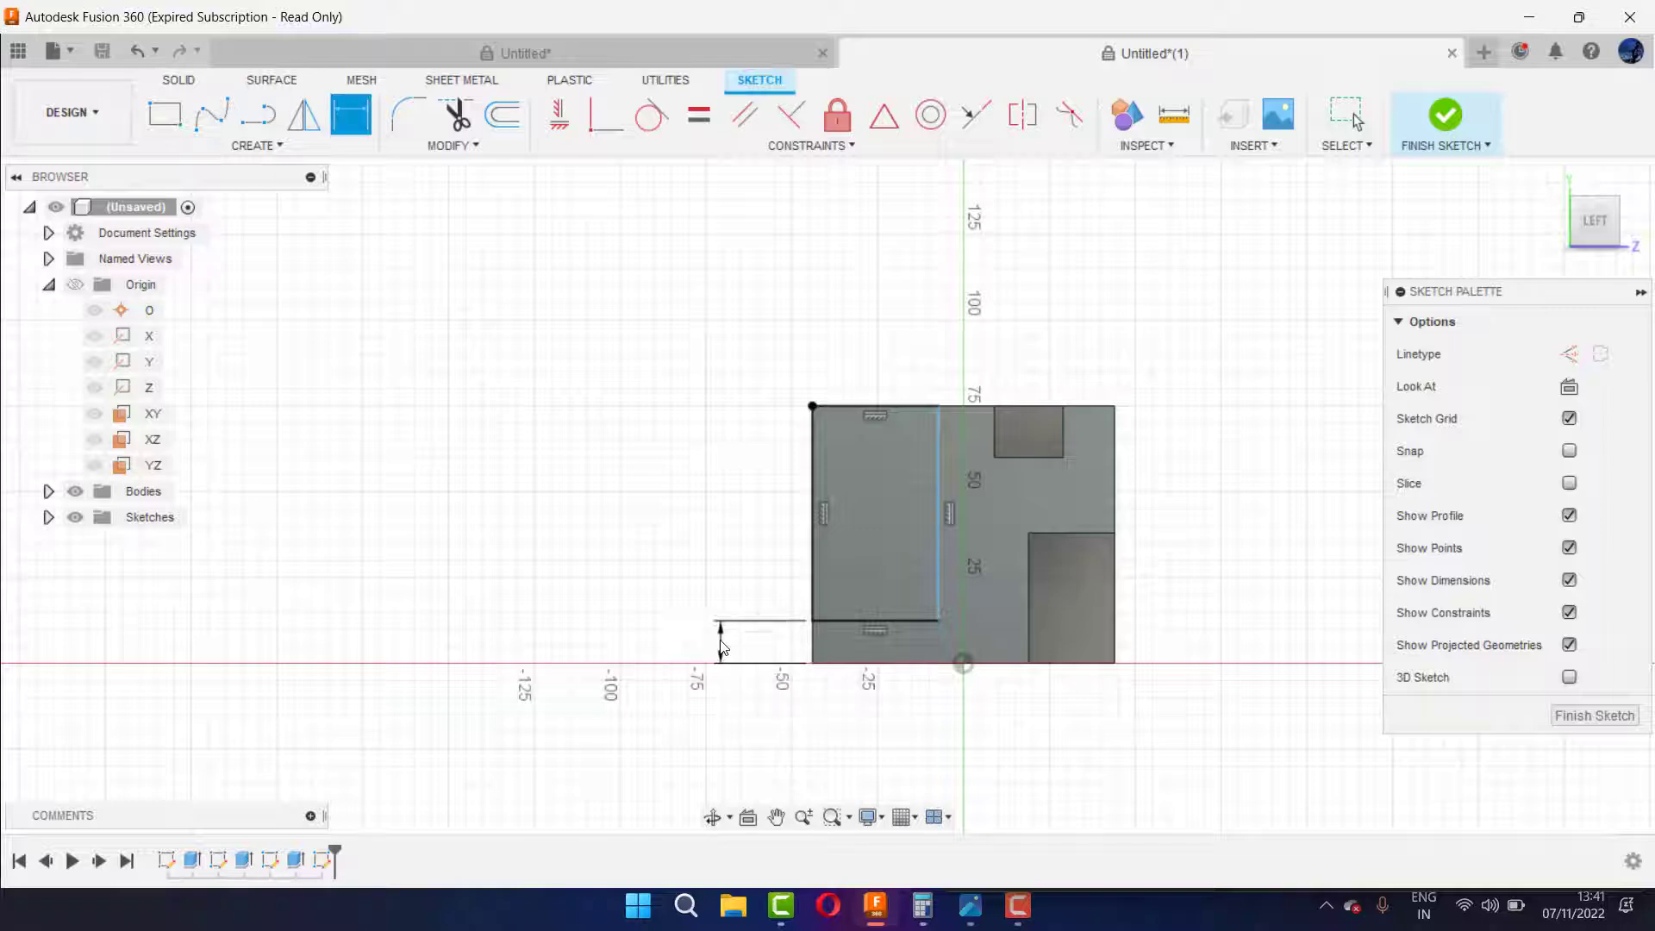
Step: Set the rectangle's height offset above the base to 20 mm
left_click(969, 907)
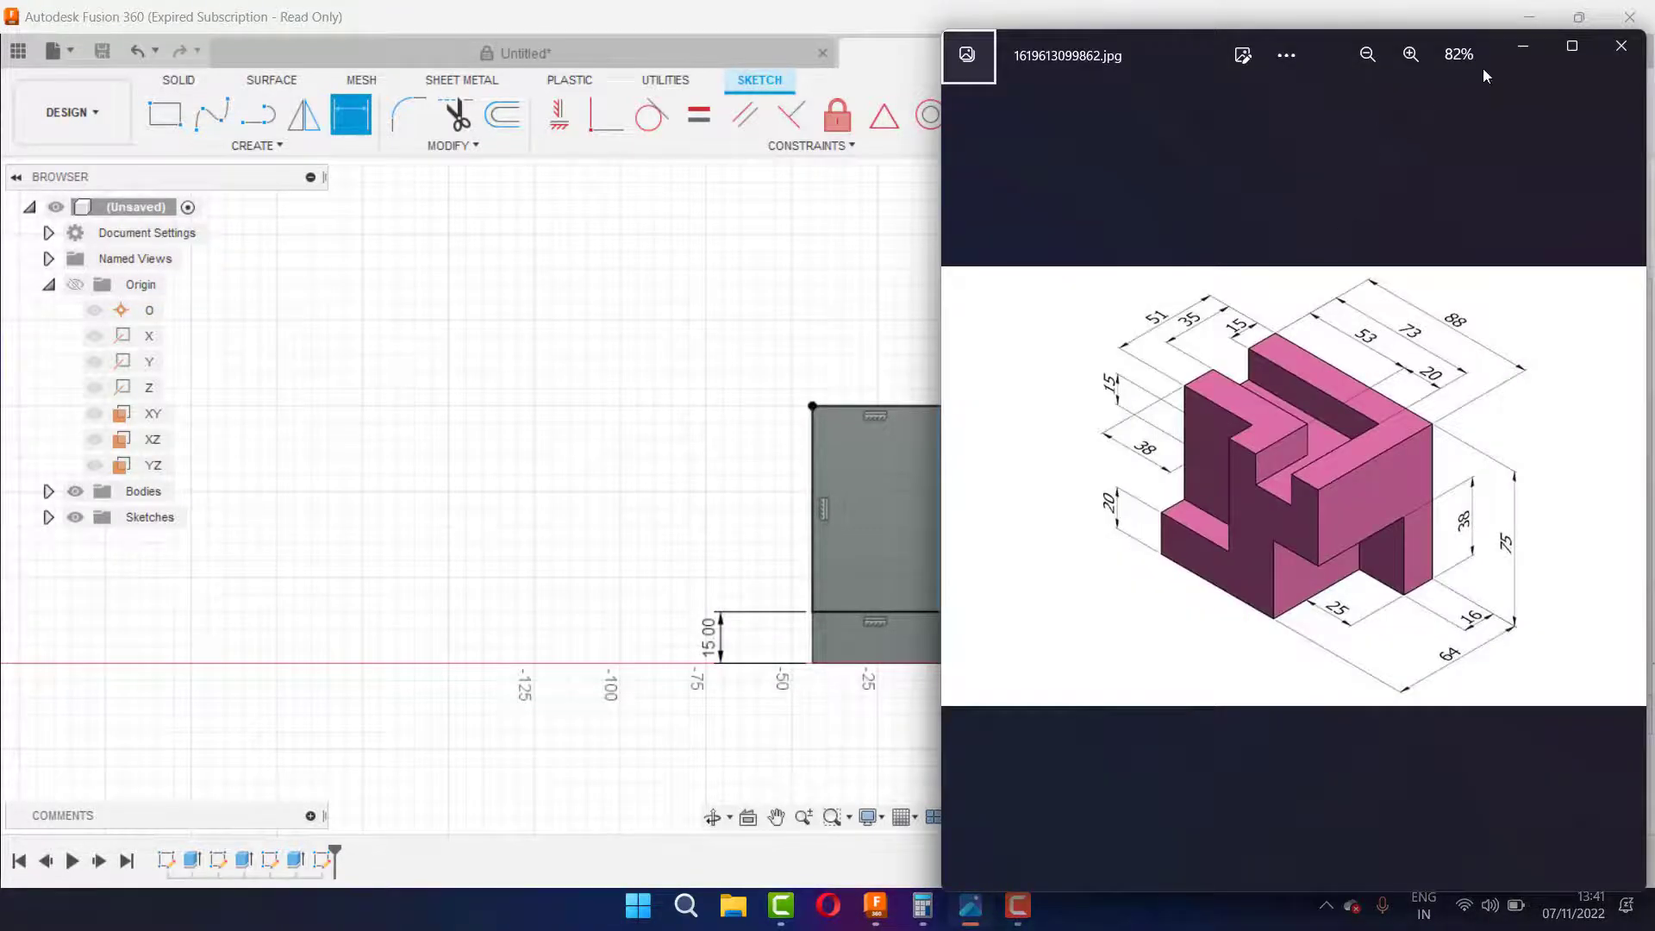
left_click(1523, 48)
double_click(707, 642)
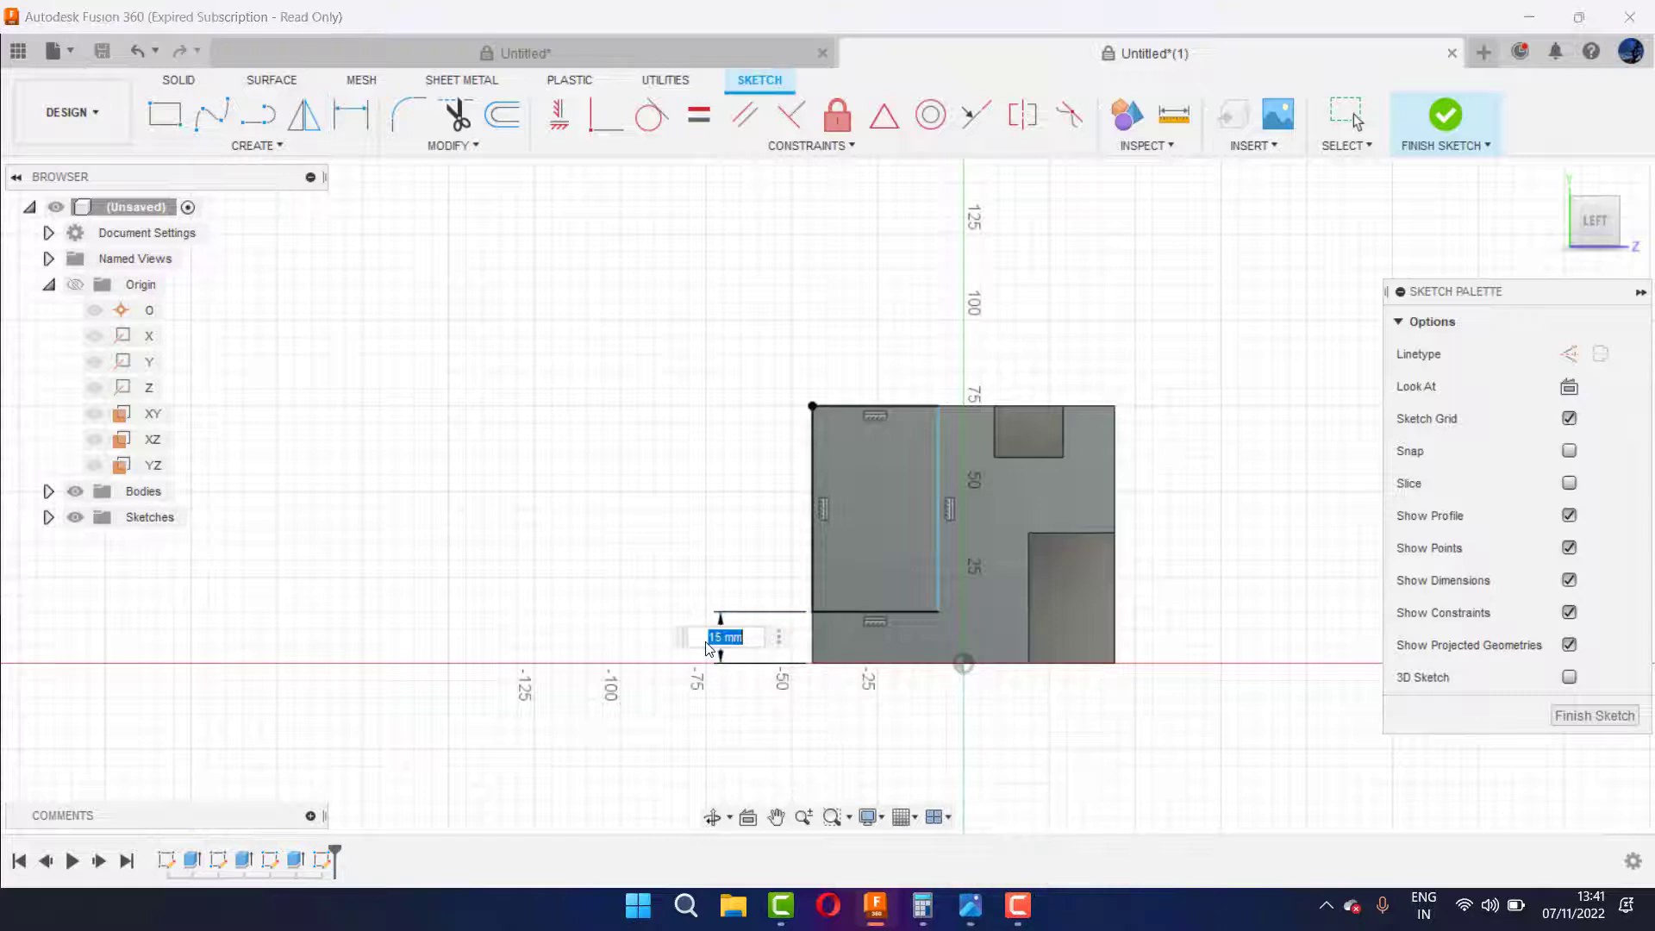
type("12")
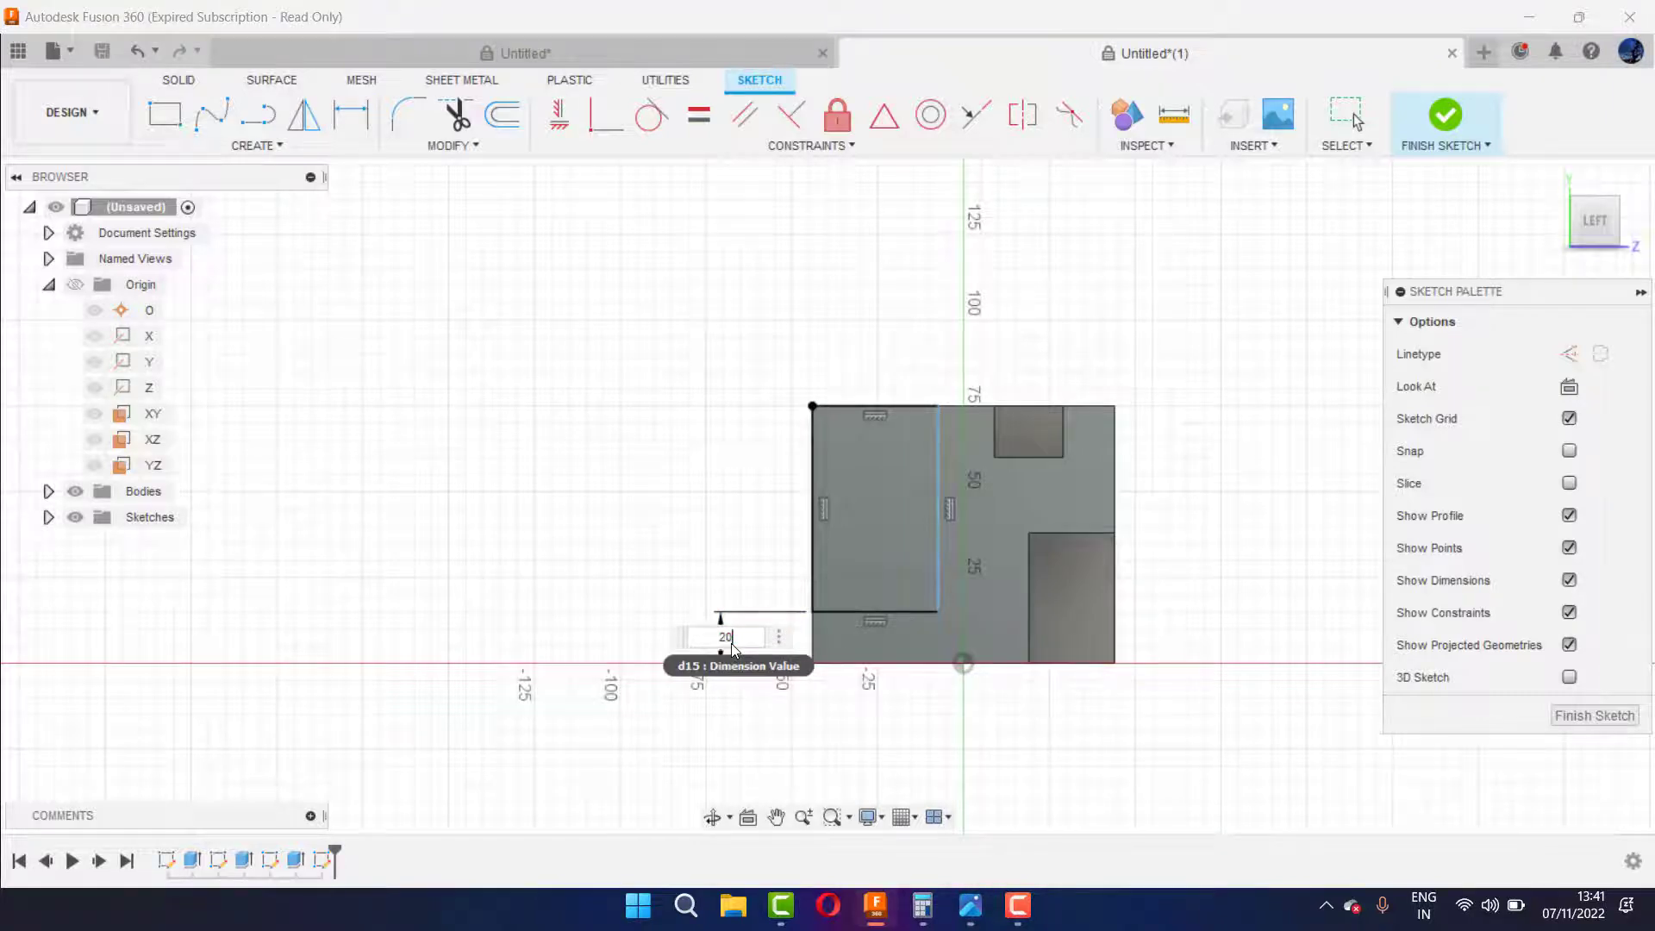
key("Return")
Step: Set the rectangle width to 38 mm and finish the sketch
left_click(969, 905)
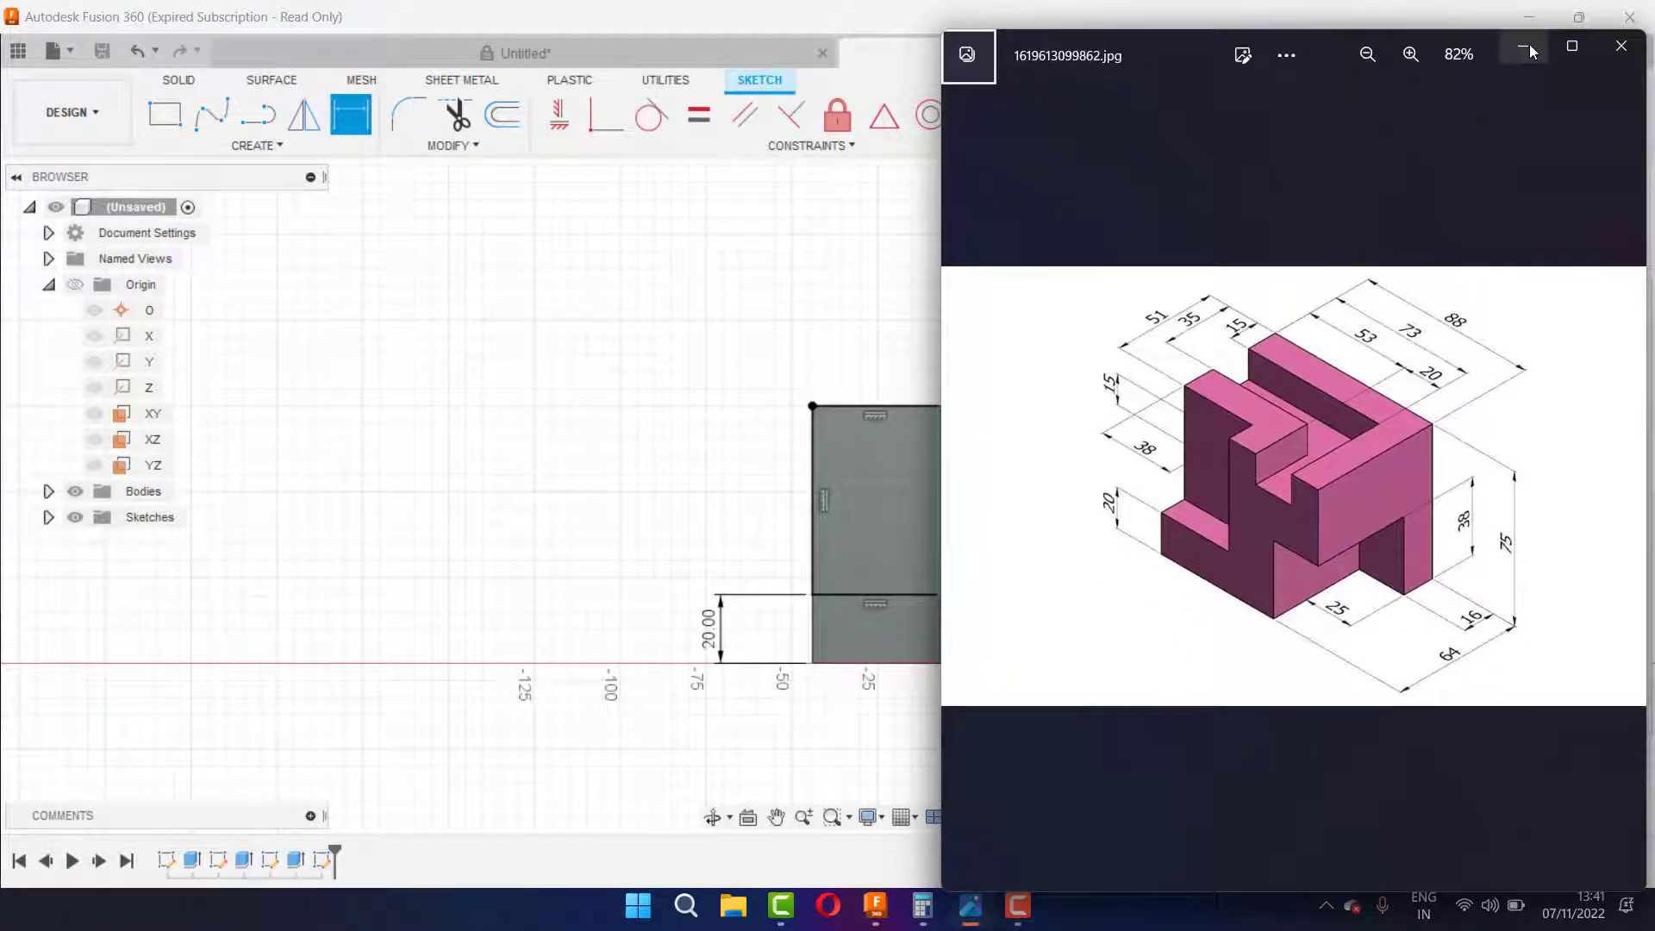
left_click(1523, 46)
left_click(898, 370)
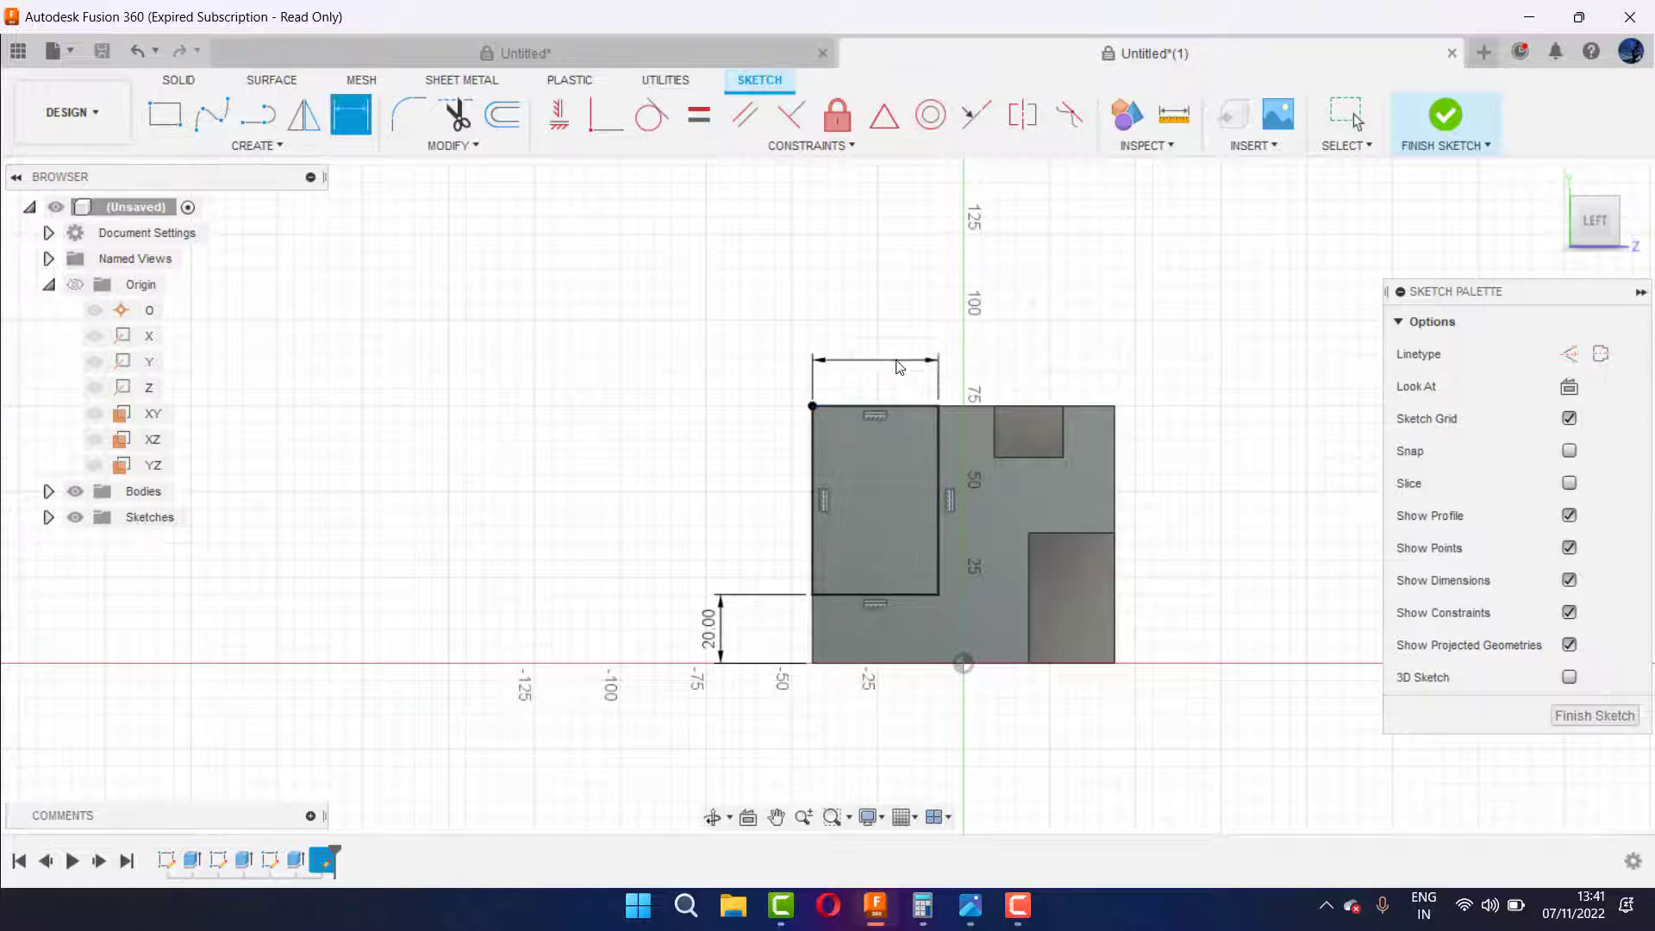
type("38")
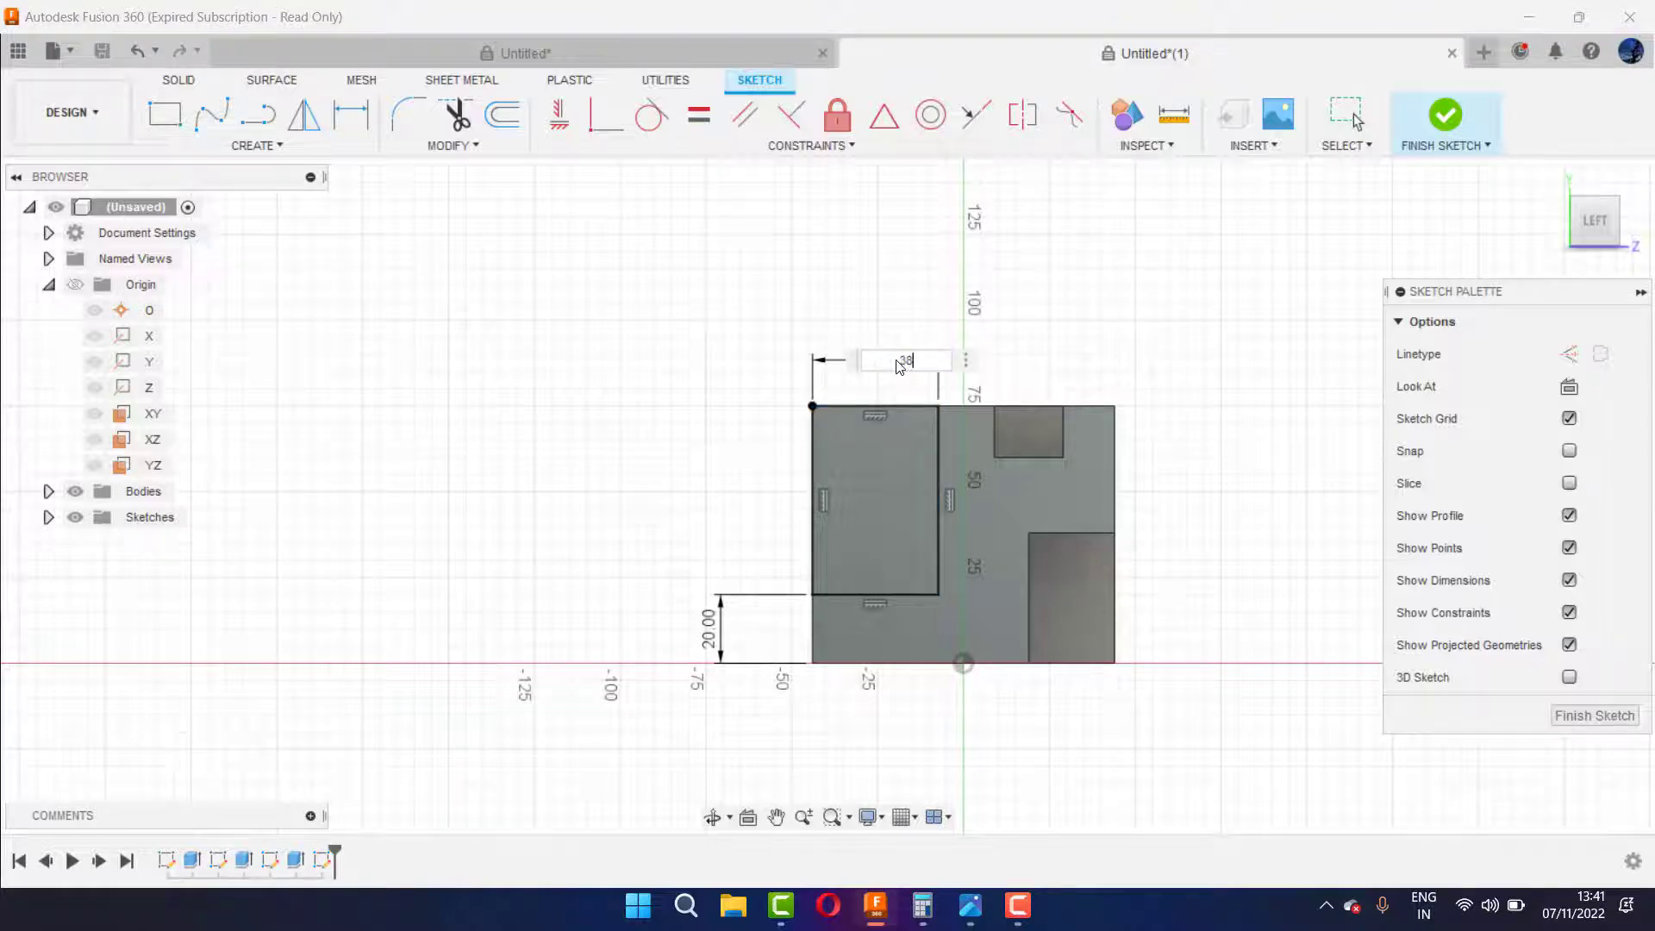
key("Return")
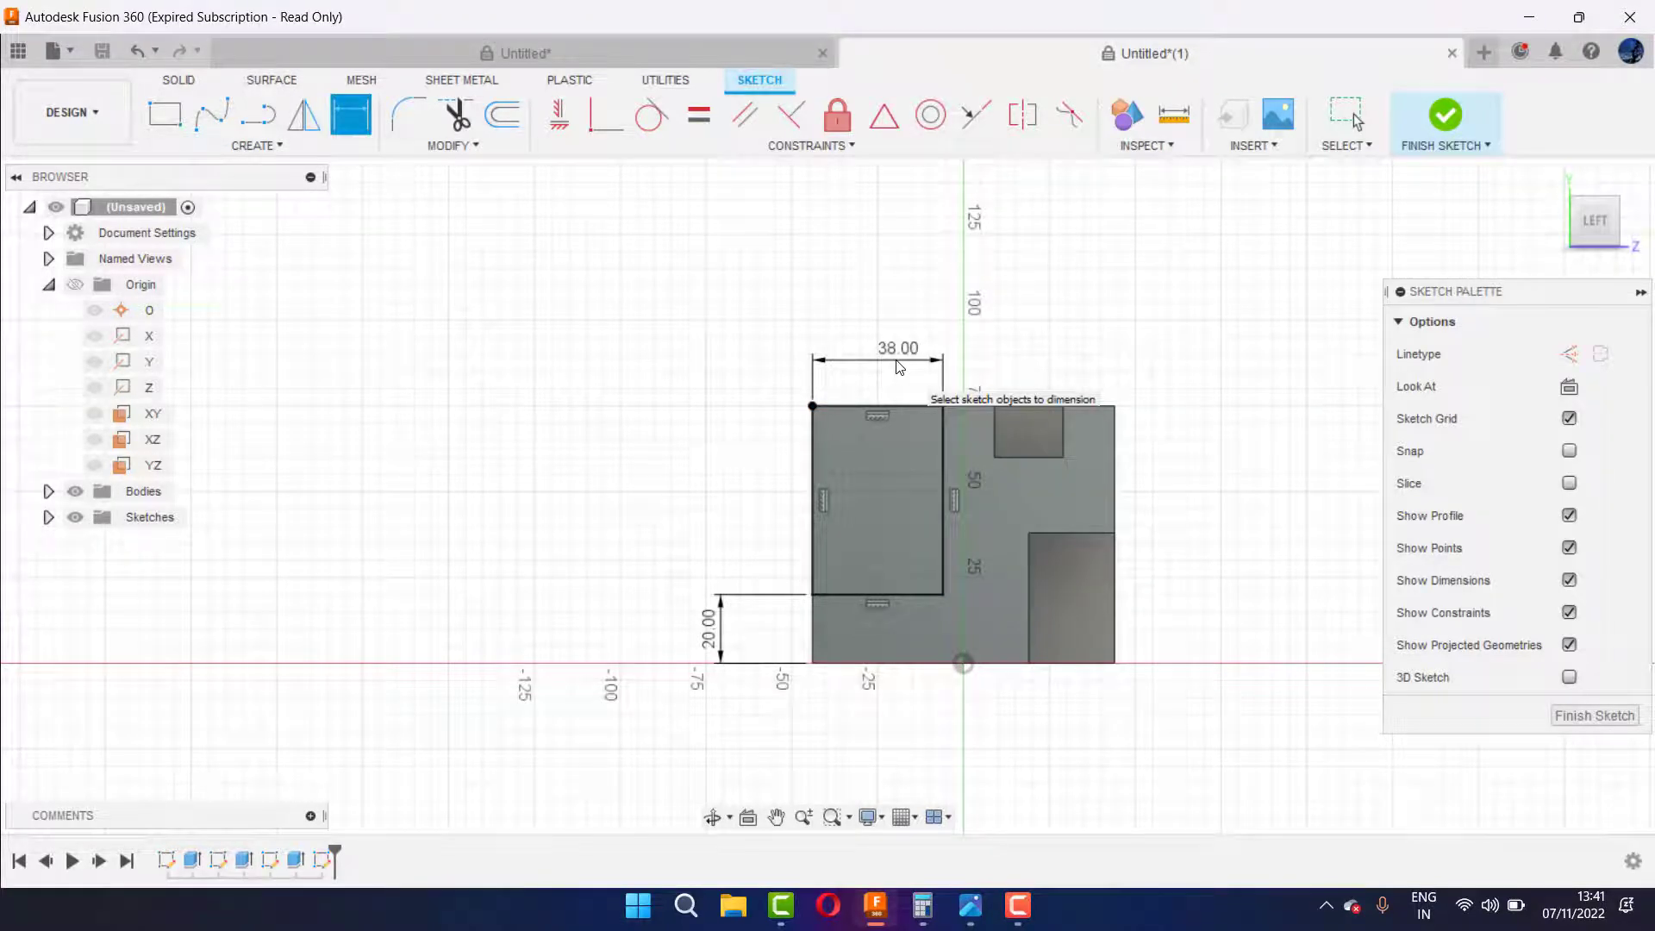
left_click(1445, 116)
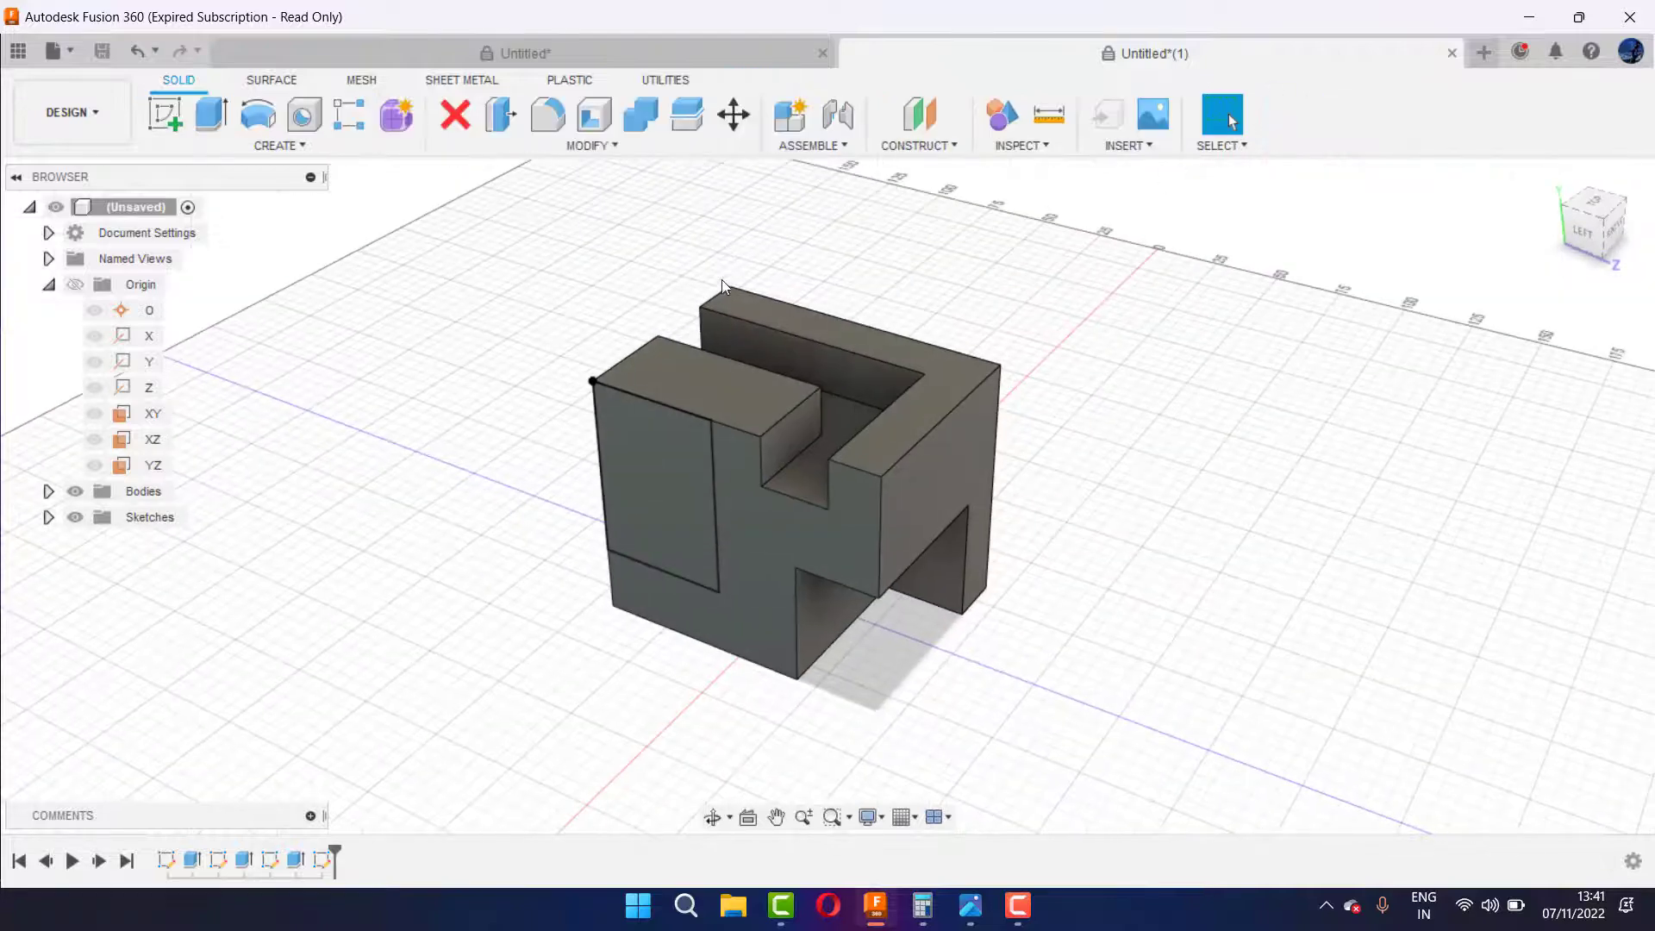
Step: Extrude the new rectangle profile 15 mm, then undo that extrusion
left_click(207, 114)
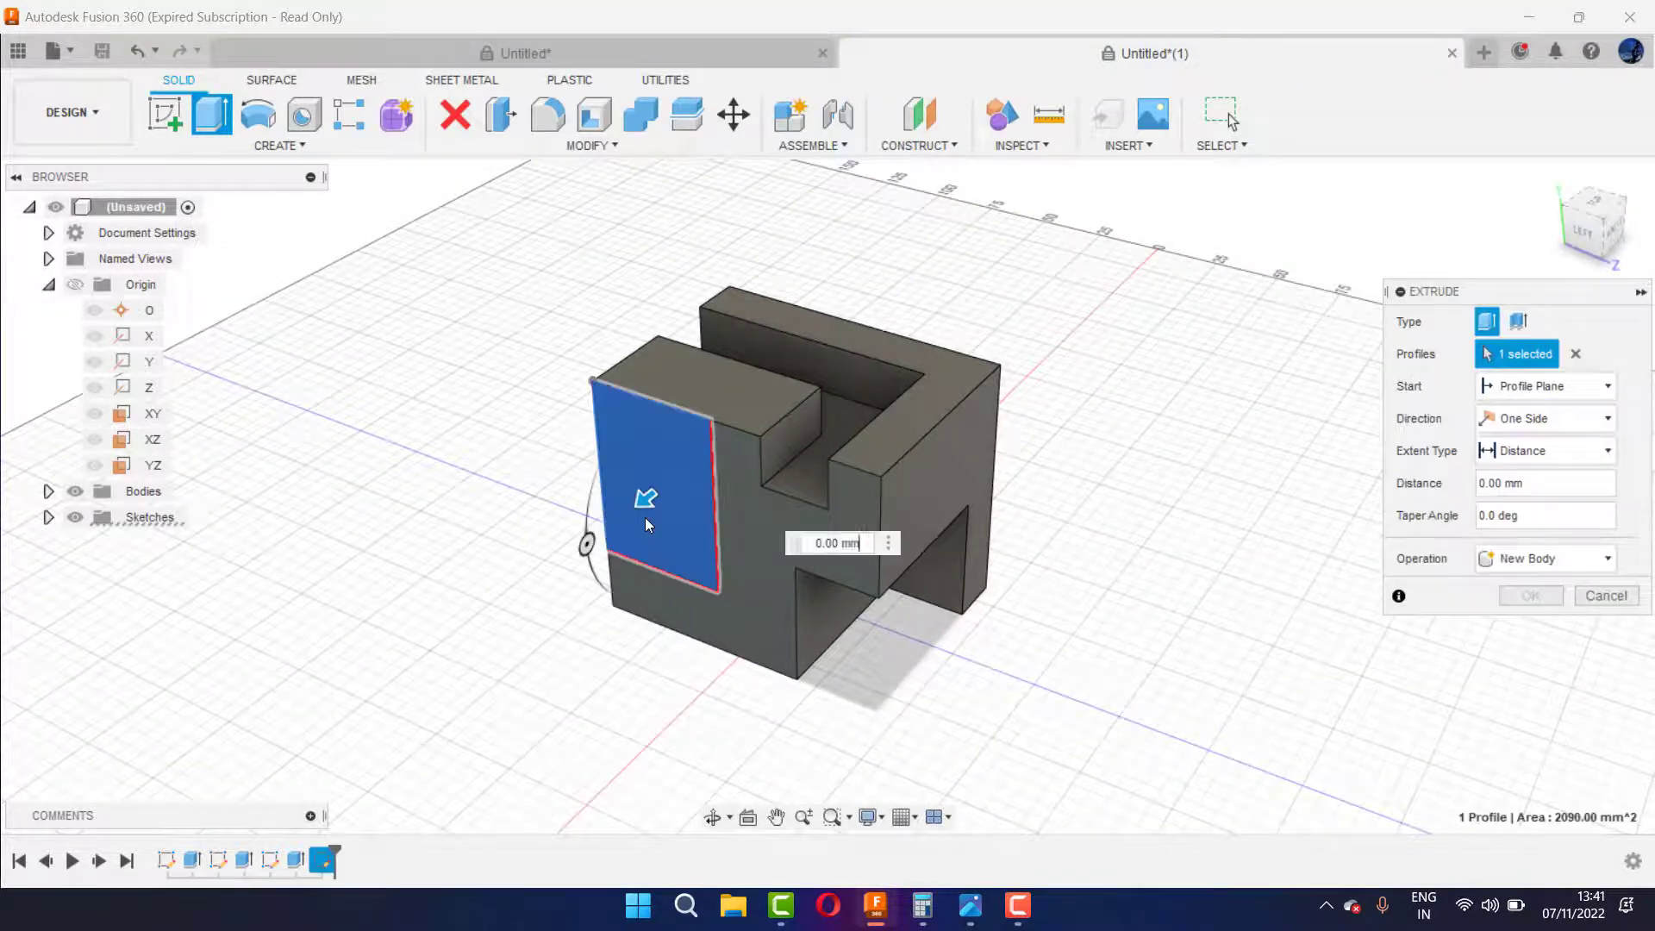
left_click(969, 905)
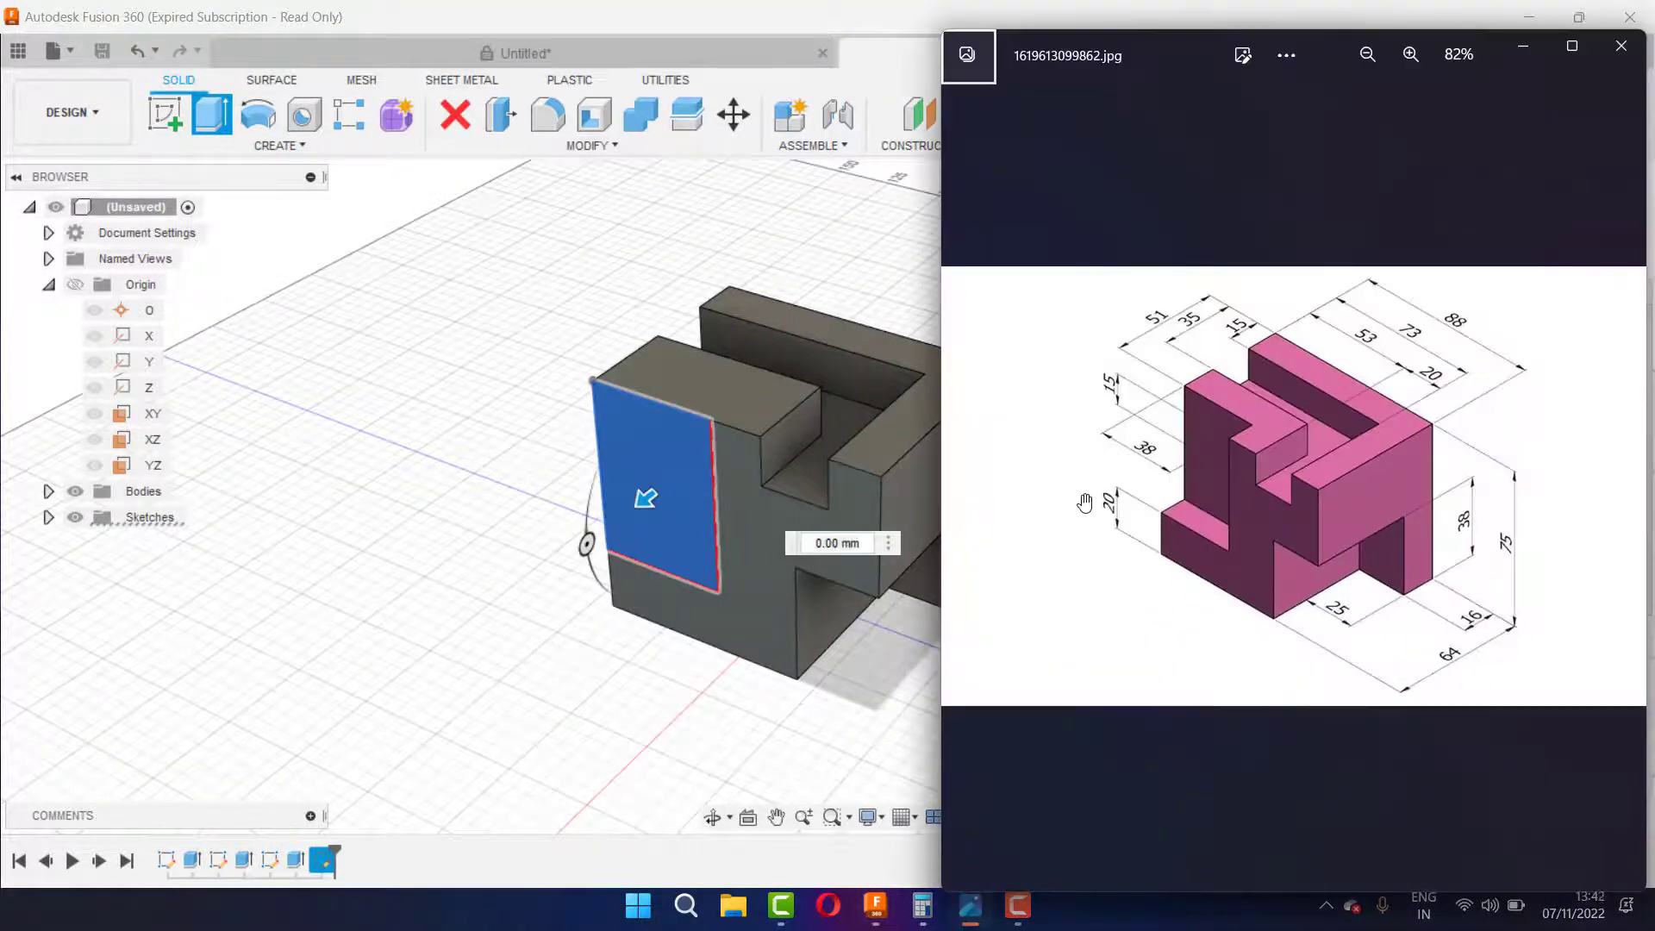
scroll(1408, 551, "up", 1)
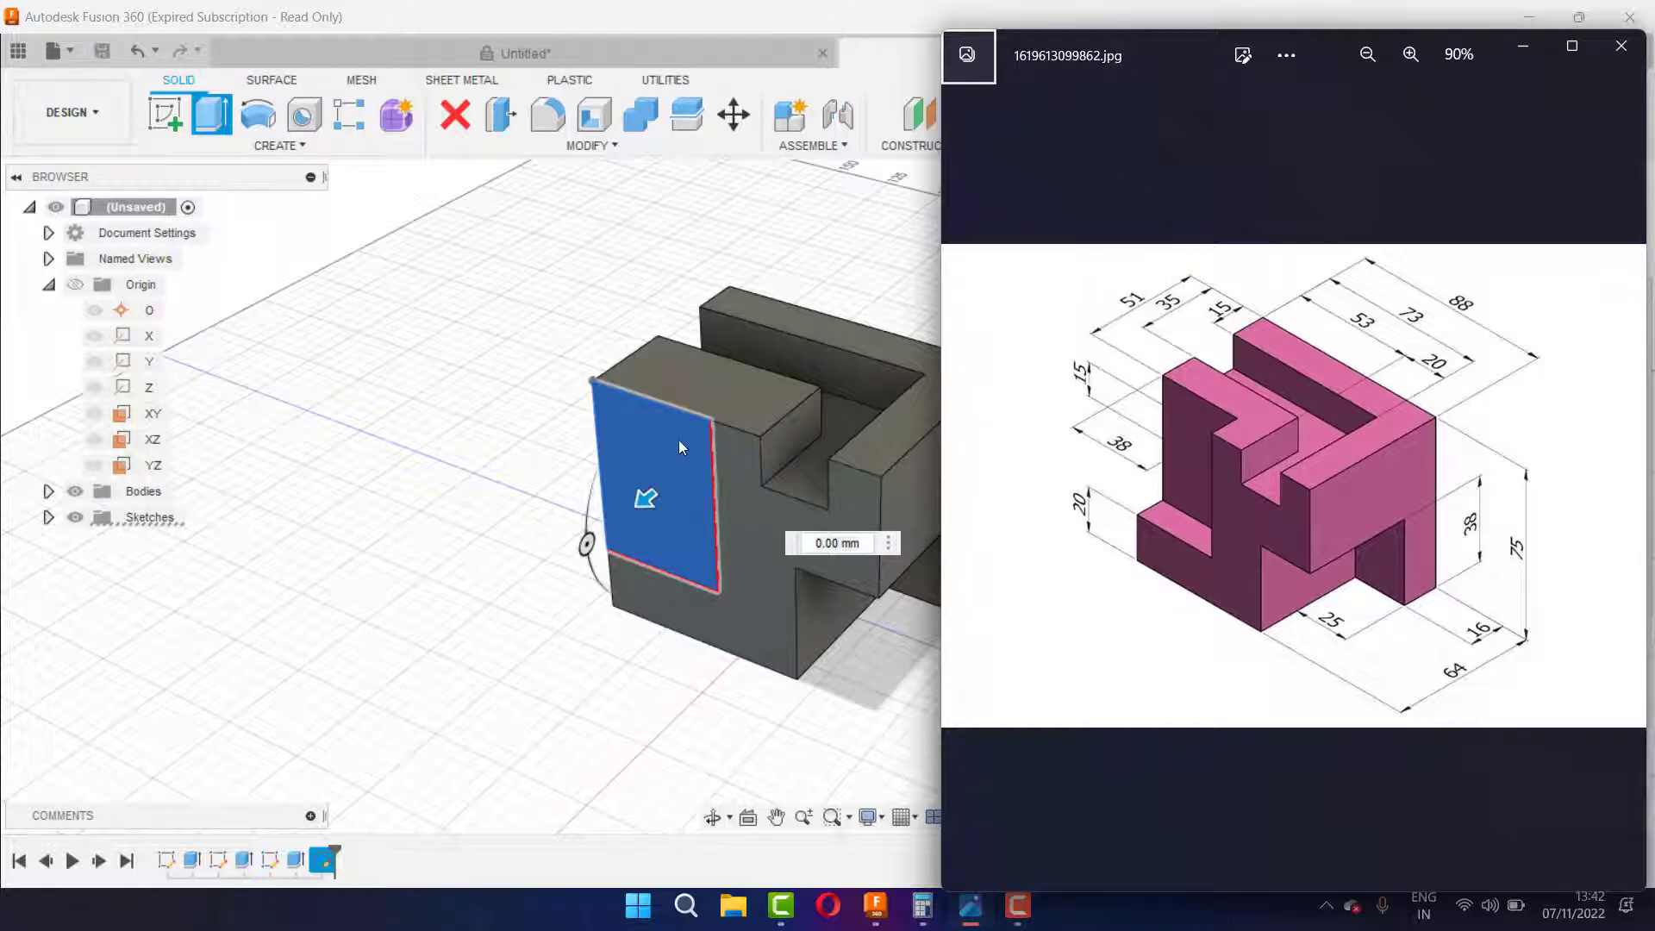
left_click(859, 547)
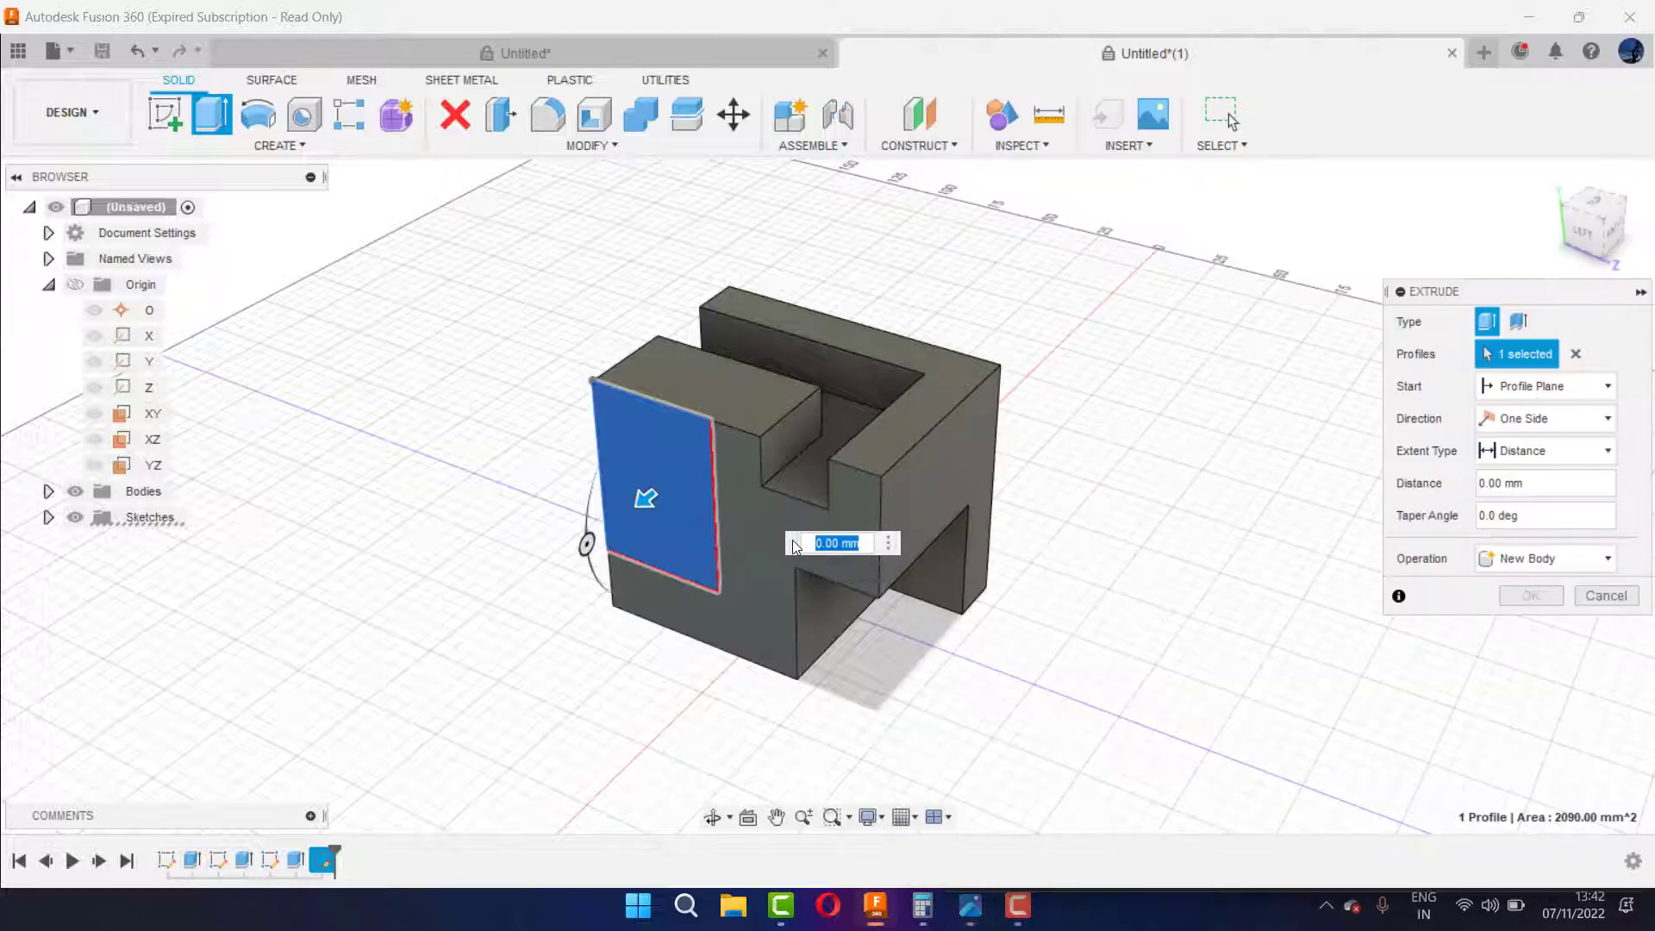
type("15")
key("Return")
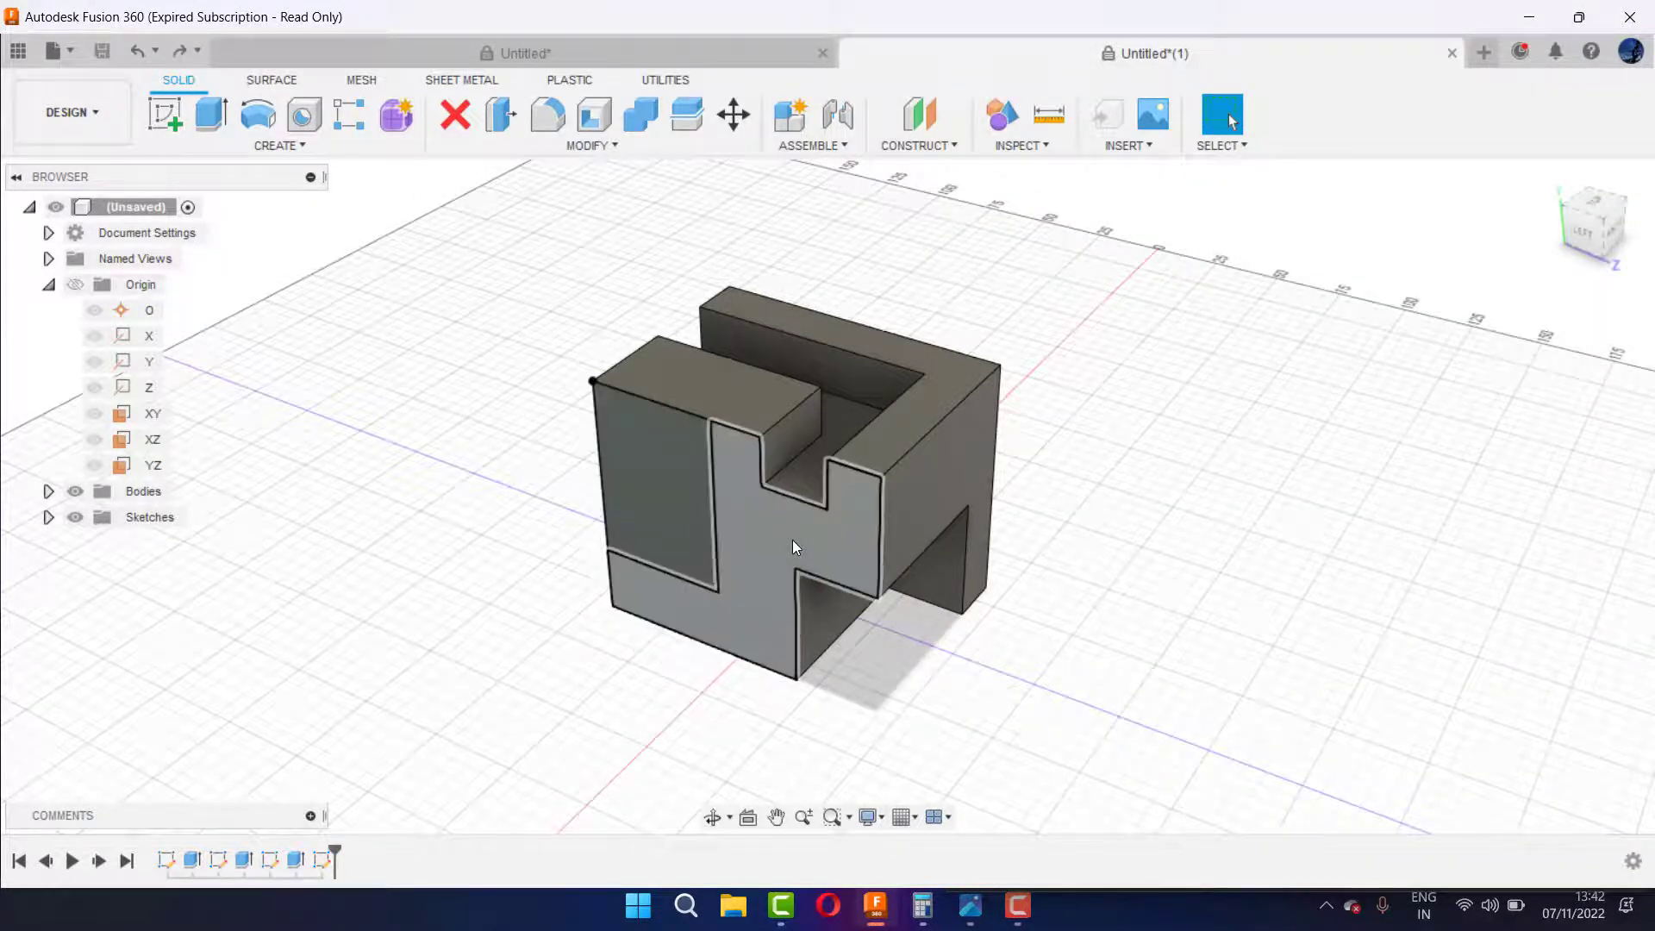
key("ctrl+z")
Step: Cut the rectangle profile 10 mm (-10) into the block's side
left_click(212, 113)
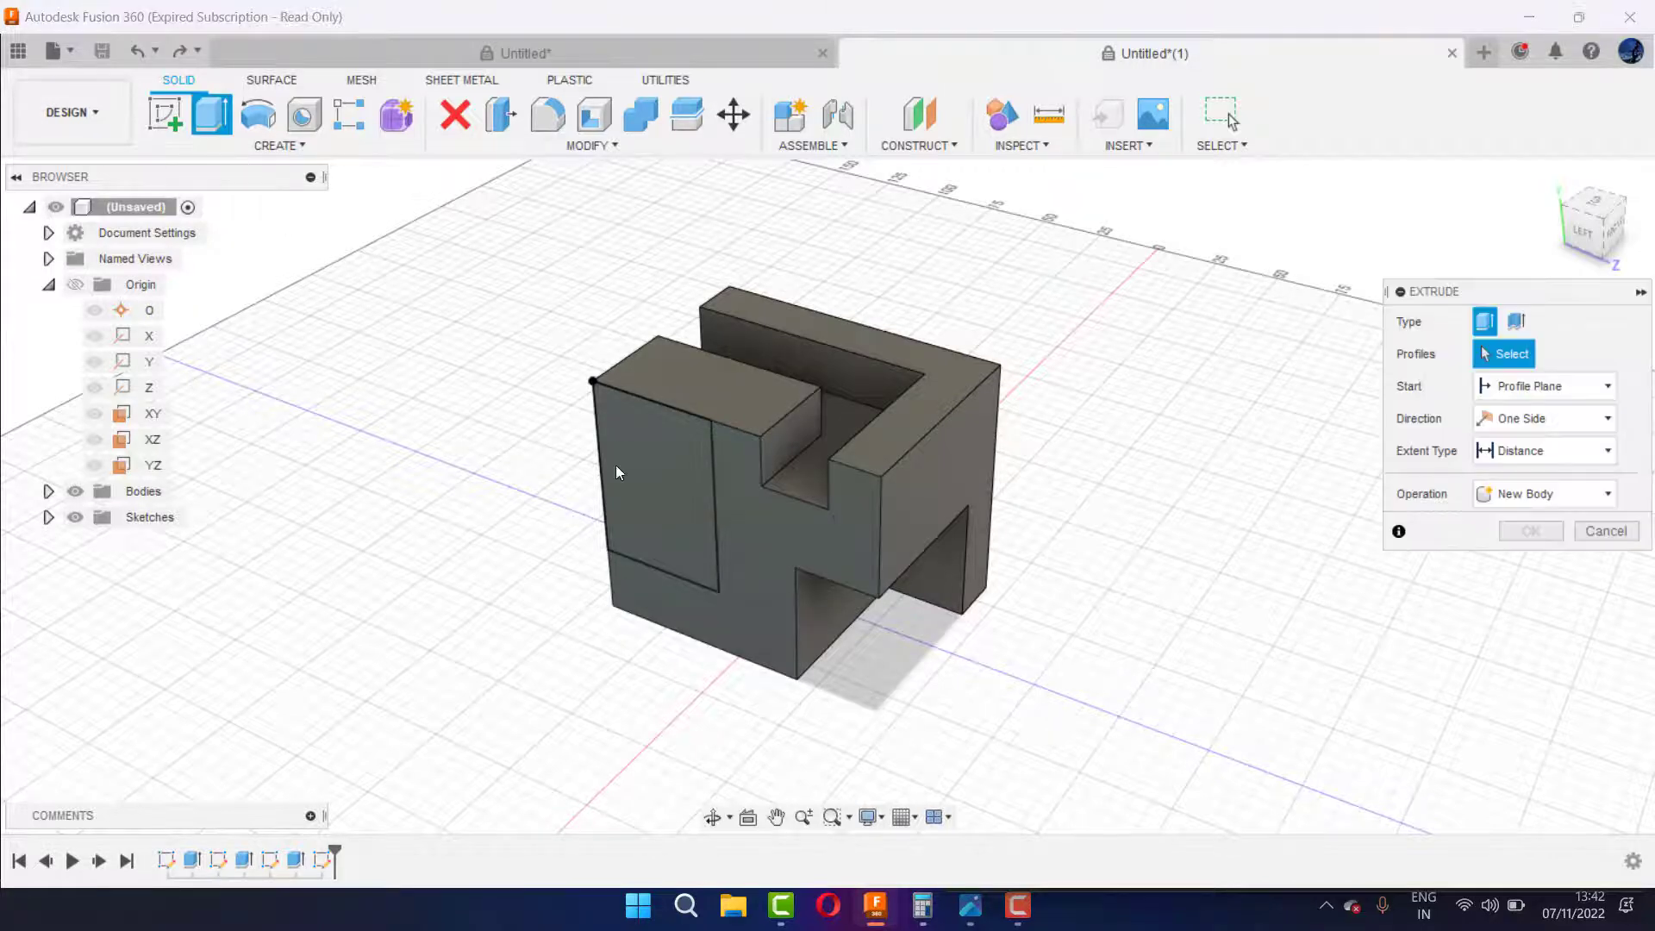
left_click(660, 482)
type("-")
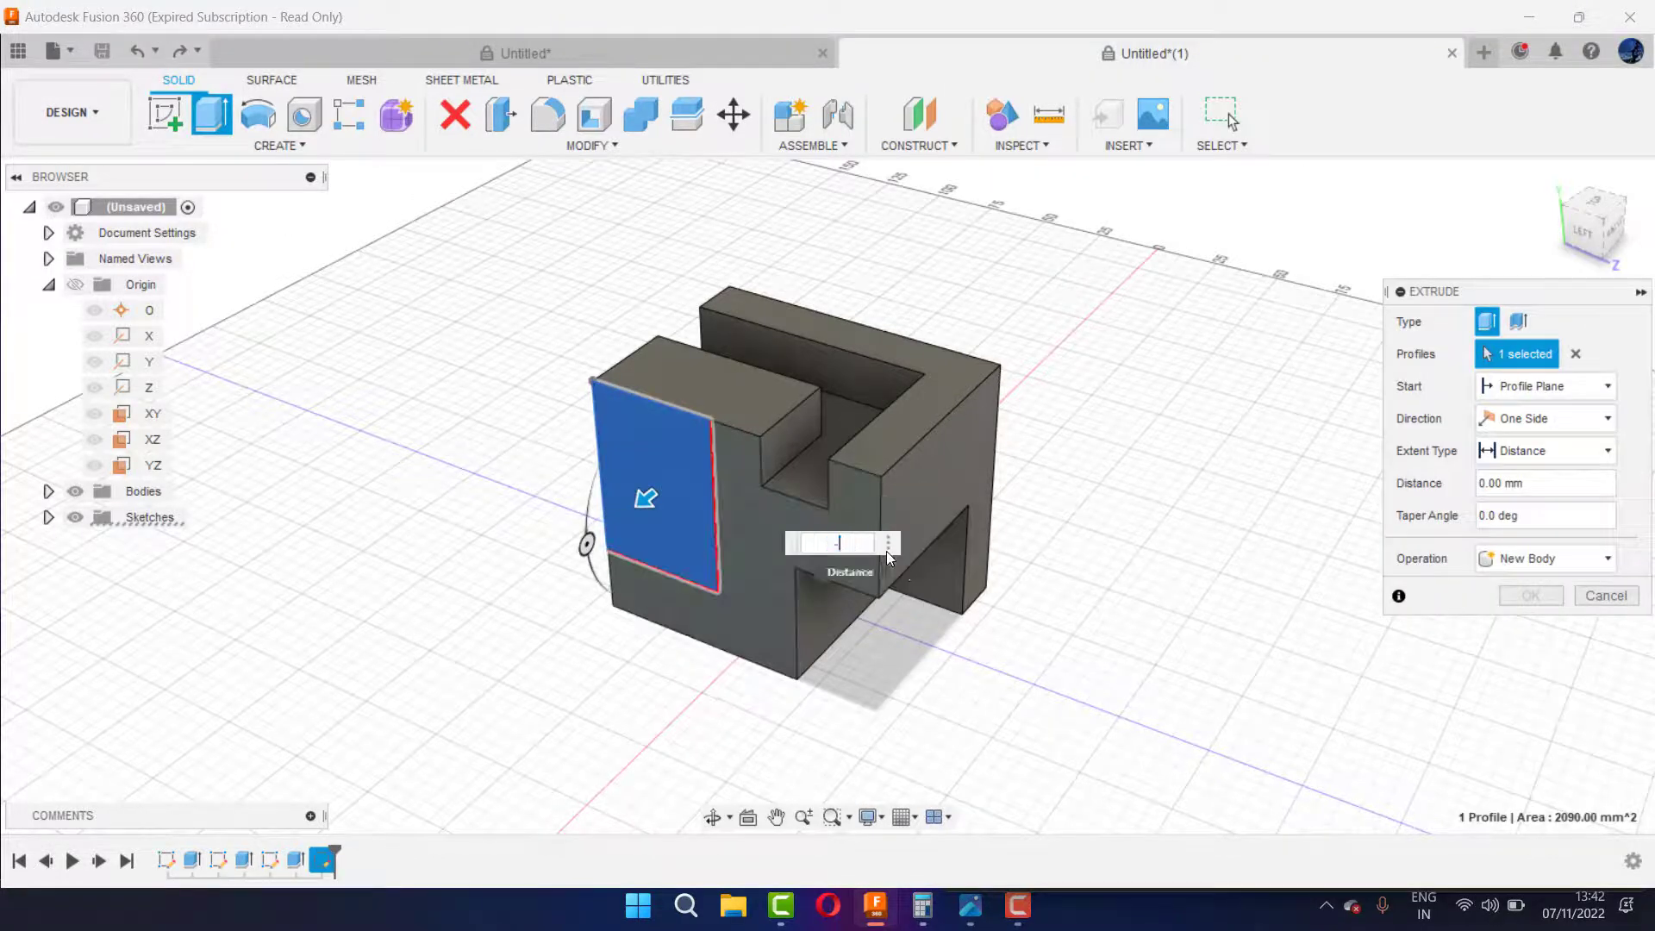
type("10")
key("Return")
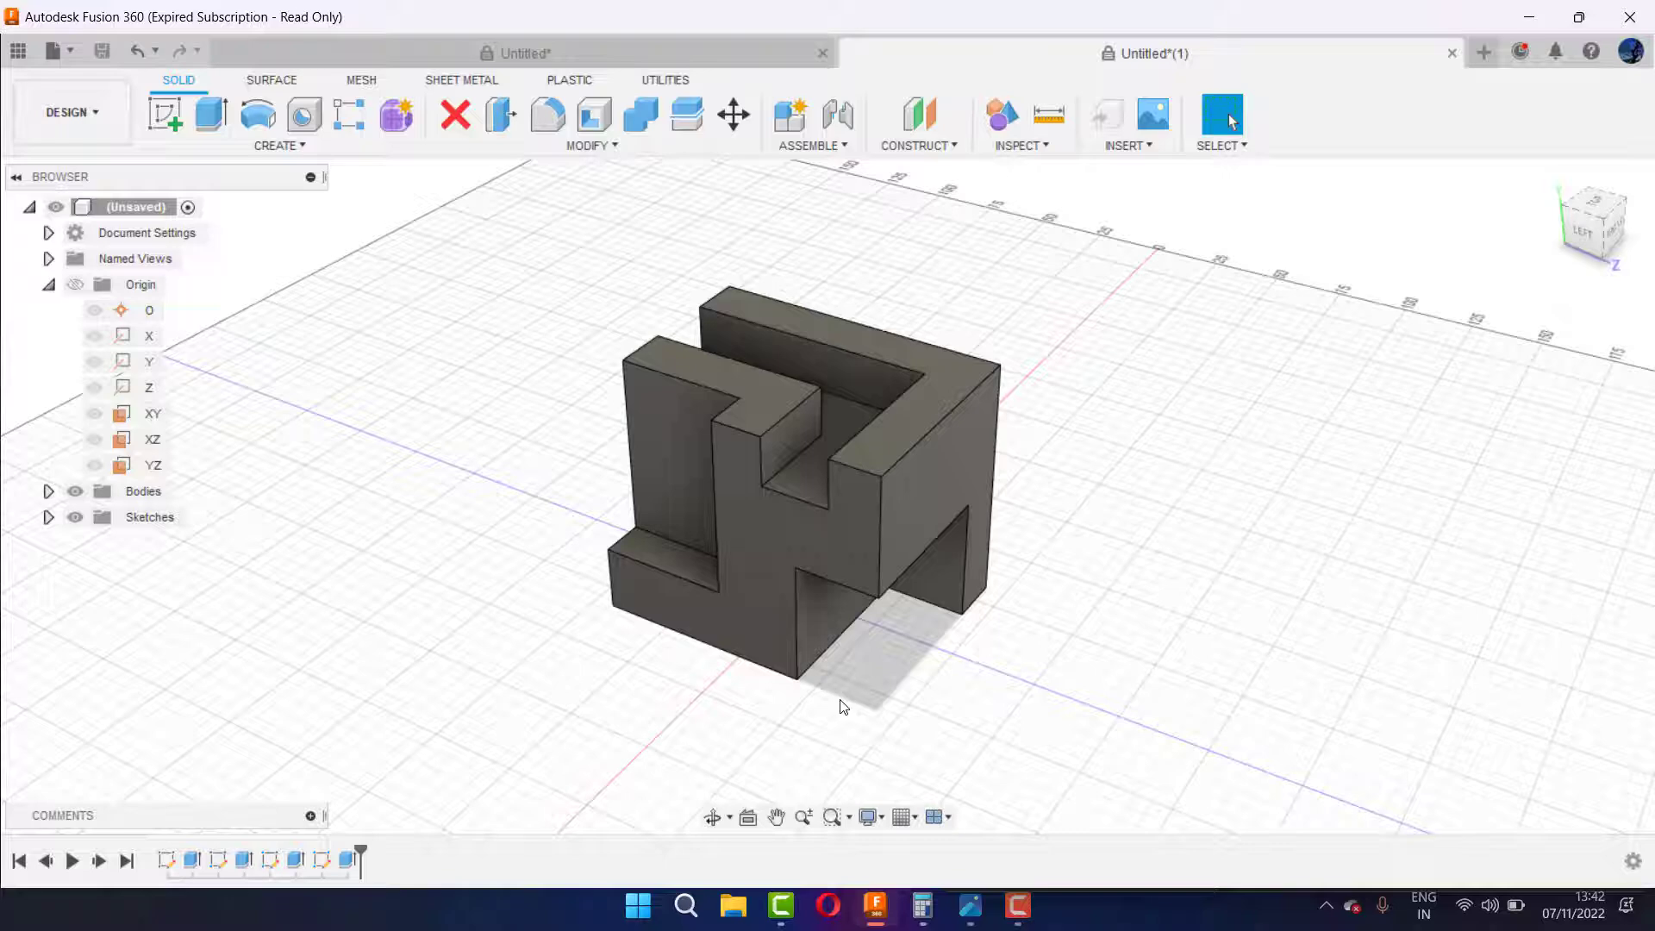
Step: Switch from Design to the Render workspace and bring up the Appearance panel
scroll(1013, 587, "up", 2)
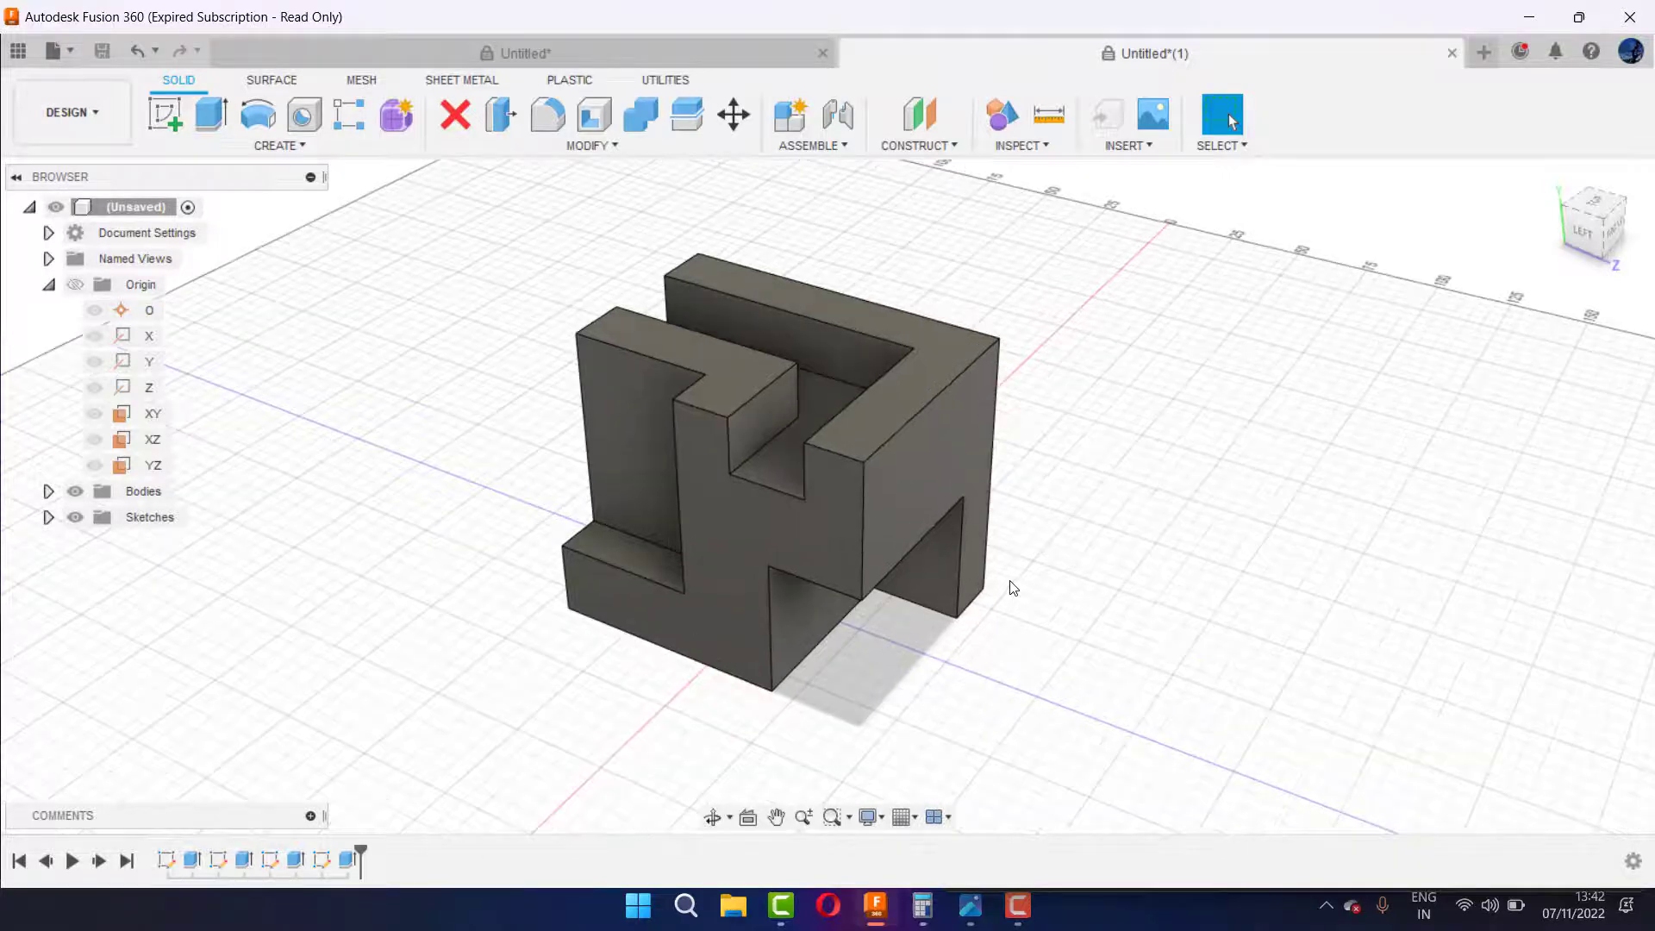
scroll(1146, 451, "up", 2)
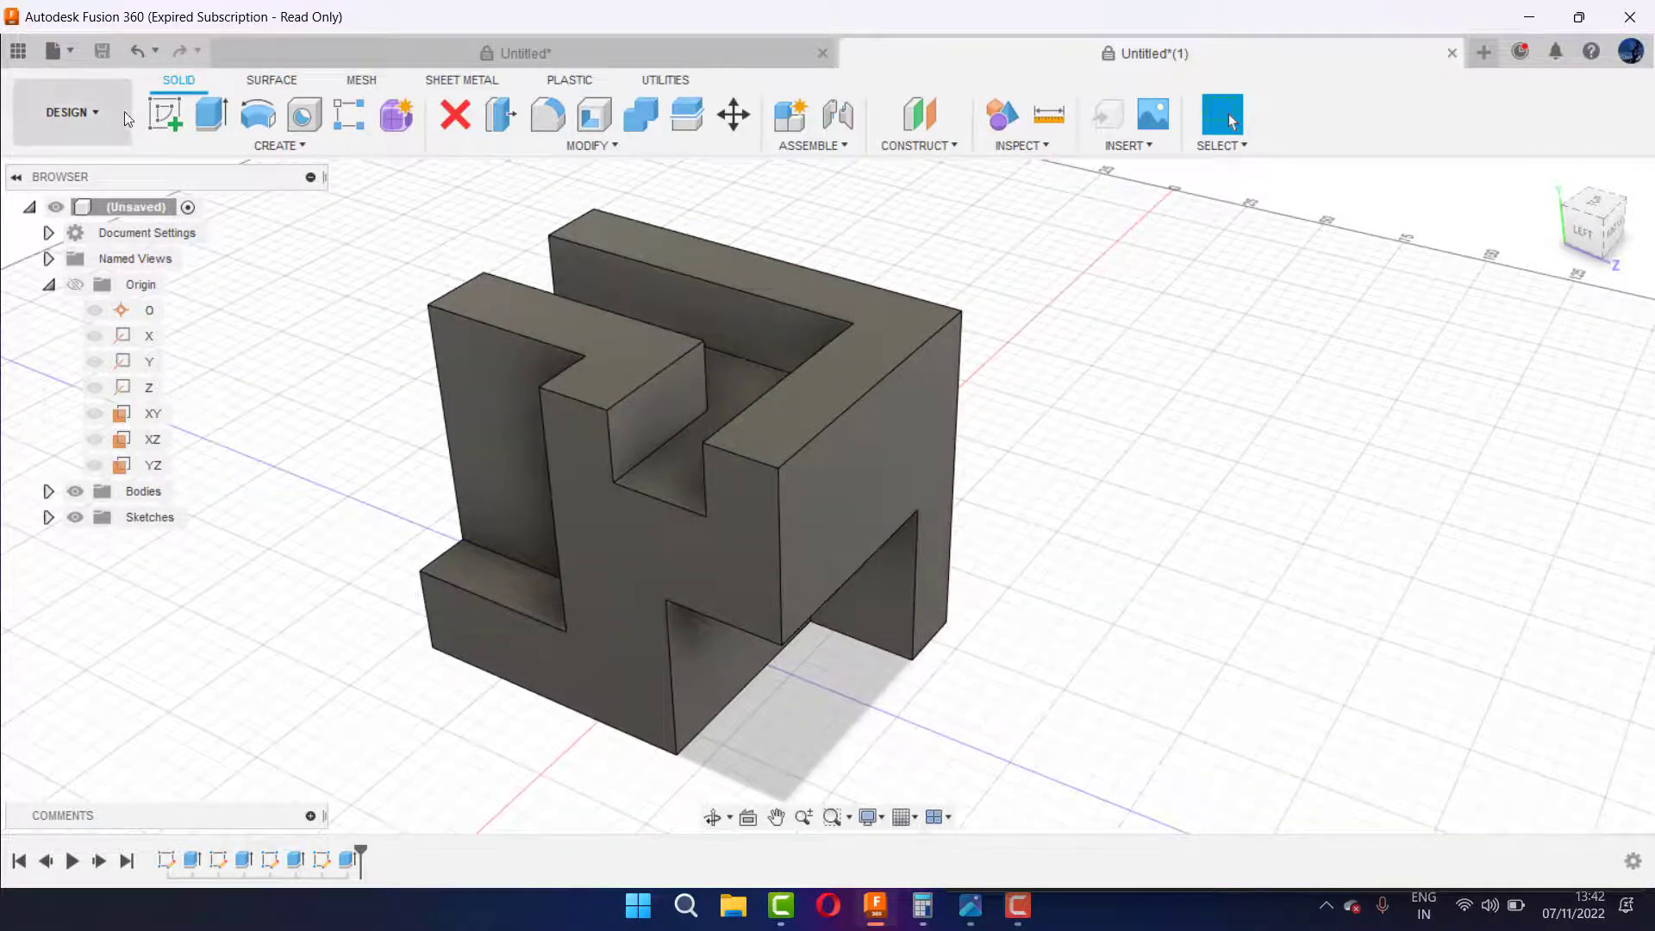
left_click(82, 120)
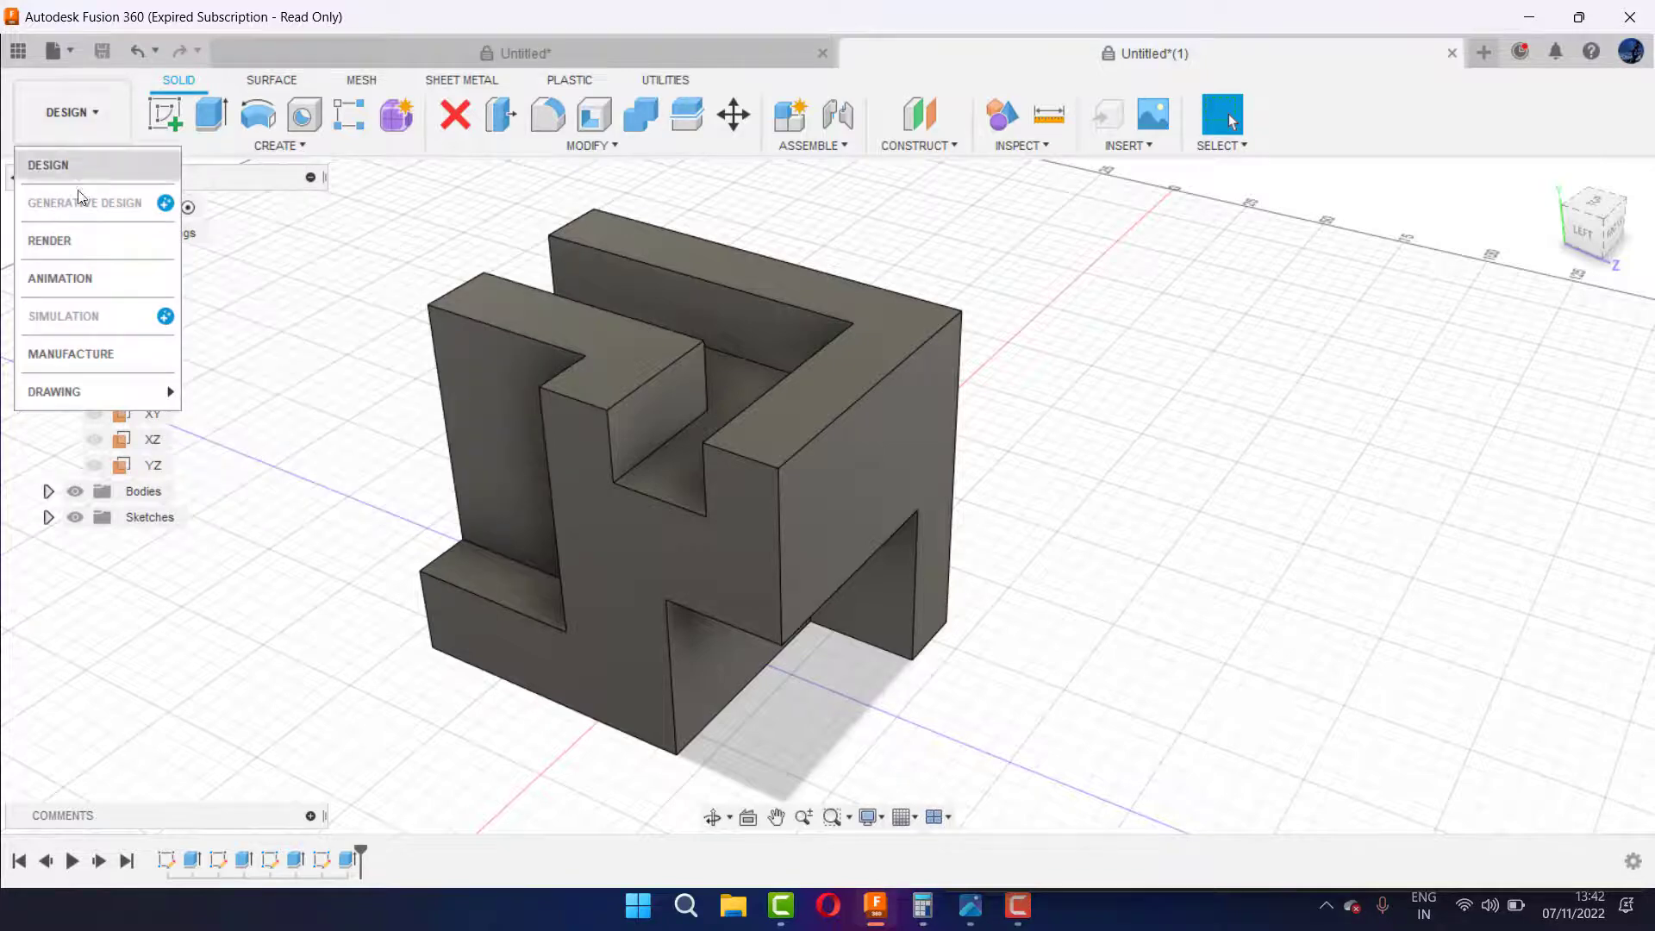
left_click(61, 240)
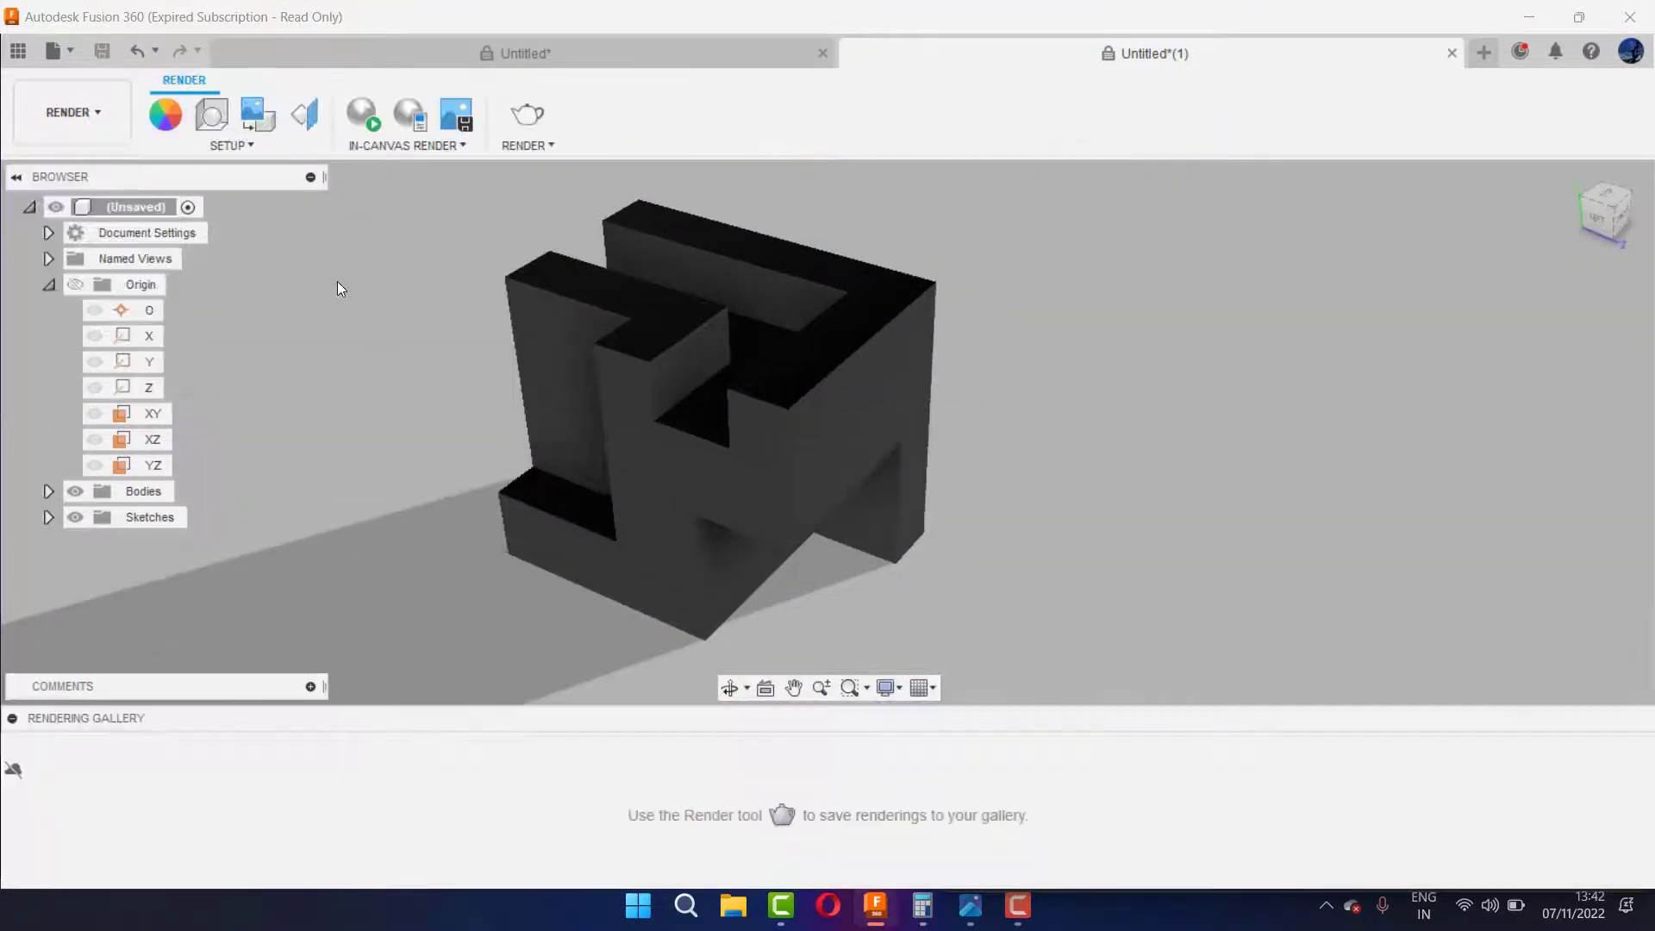
key("a")
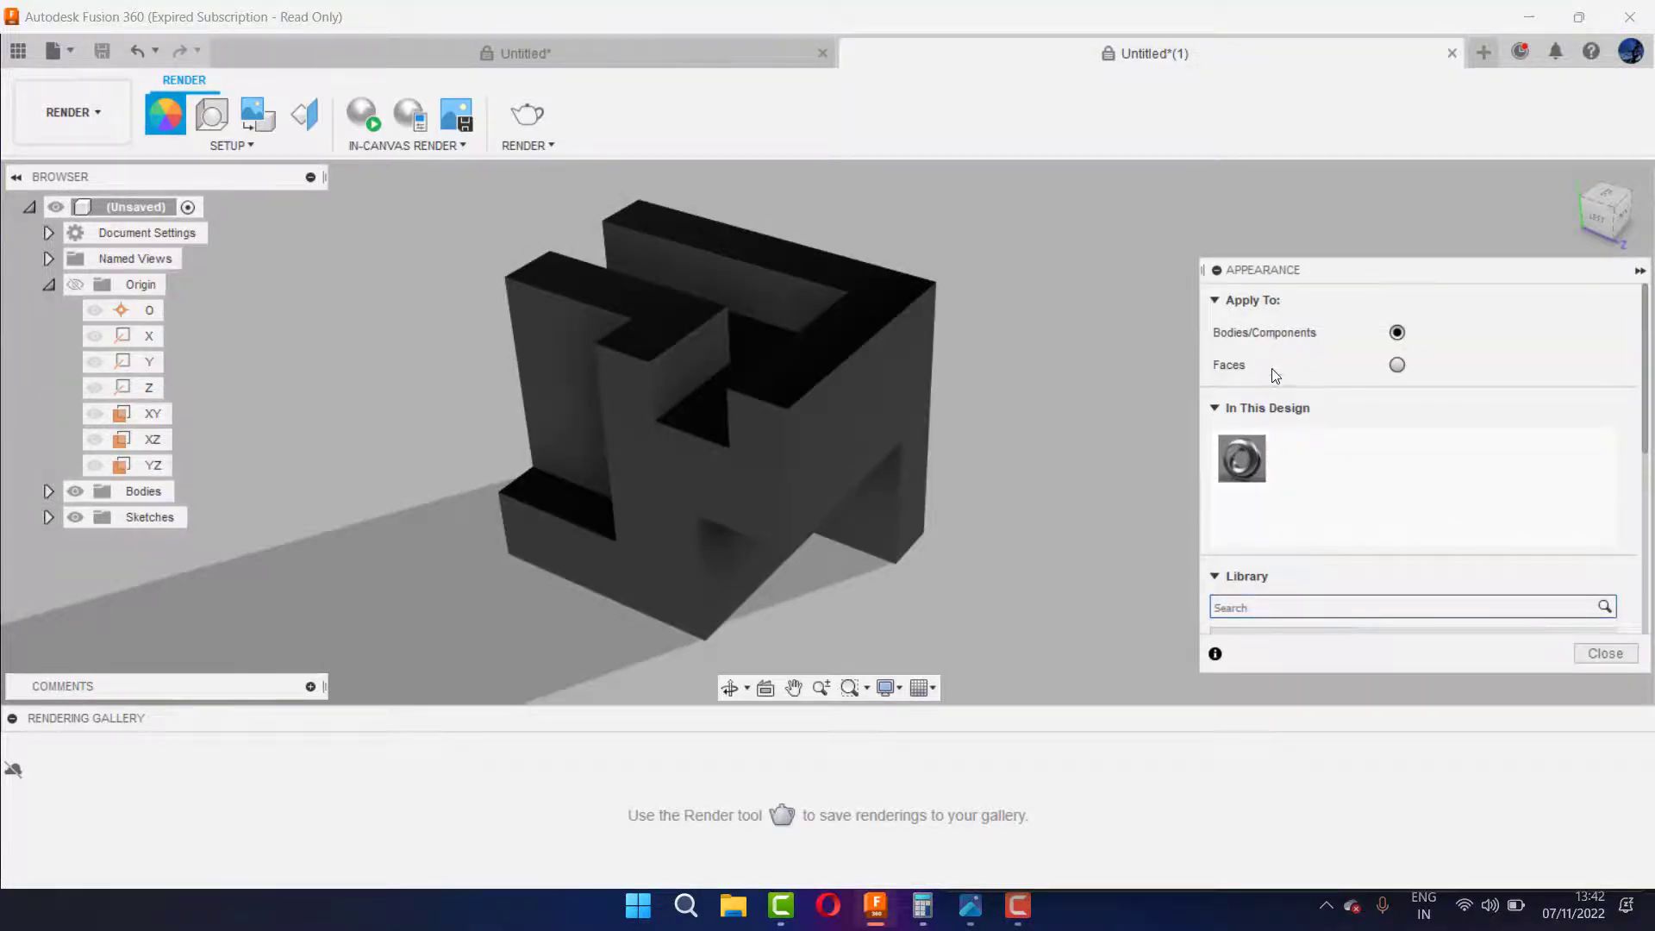
Step: Browse to Metal > Aluminum and drag aluminium finishes, including Anodized Rough (Grey), onto the block
scroll(1276, 426, "down", 3)
scroll(1297, 502, "up", 2)
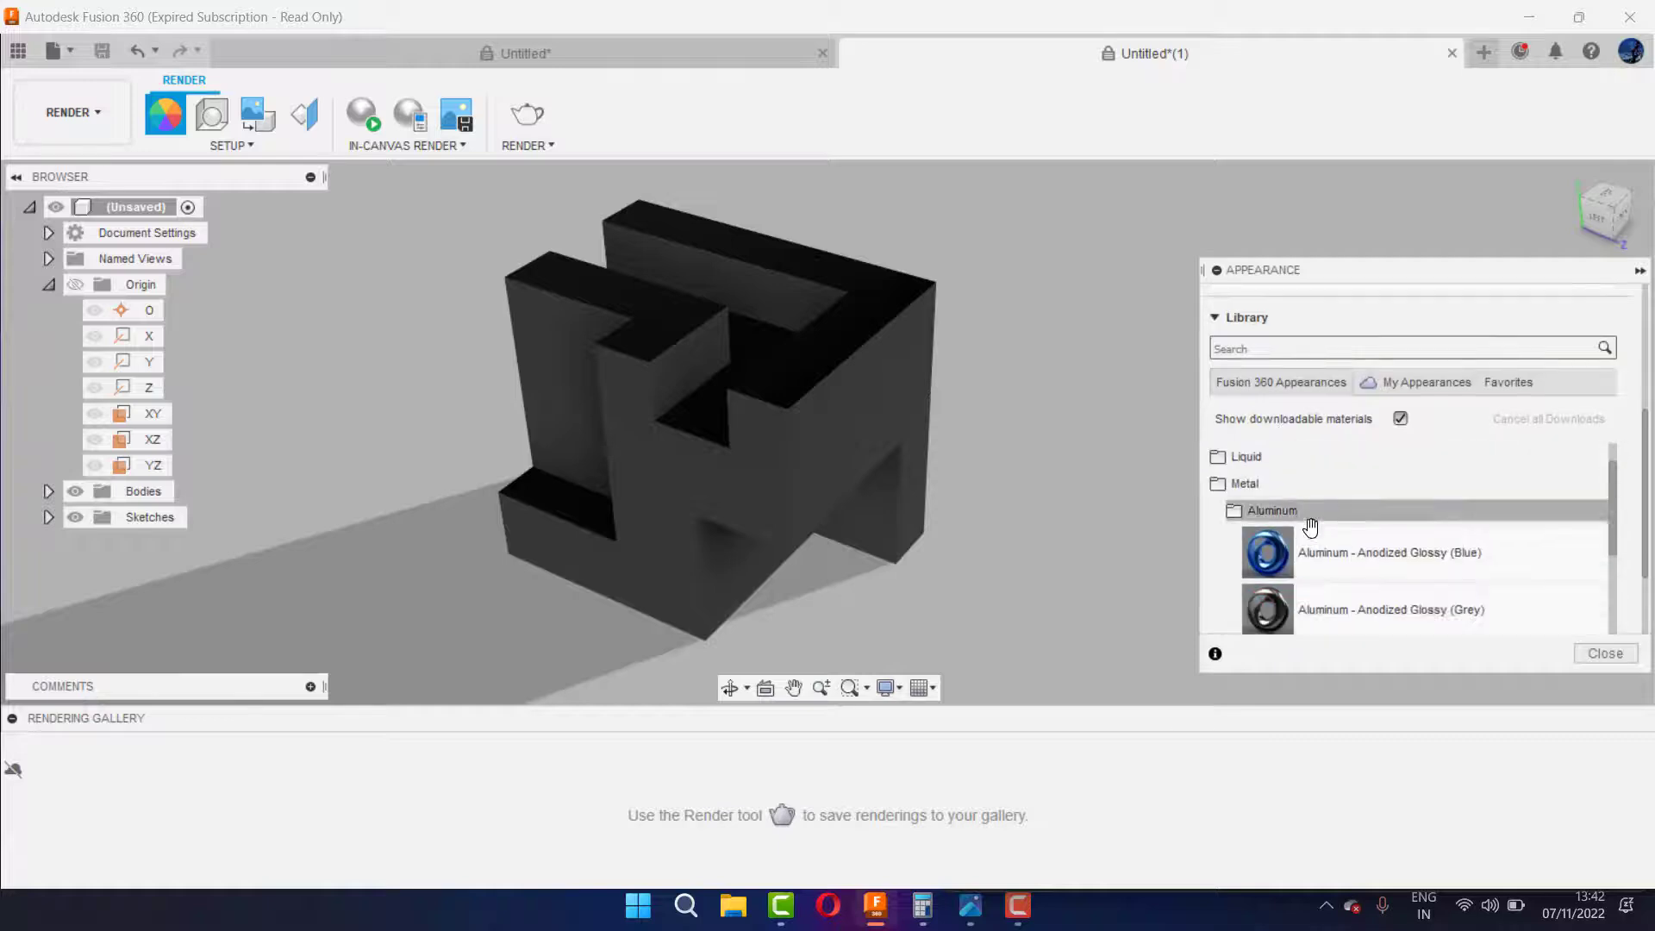
left_click(1285, 507)
left_click(1267, 481)
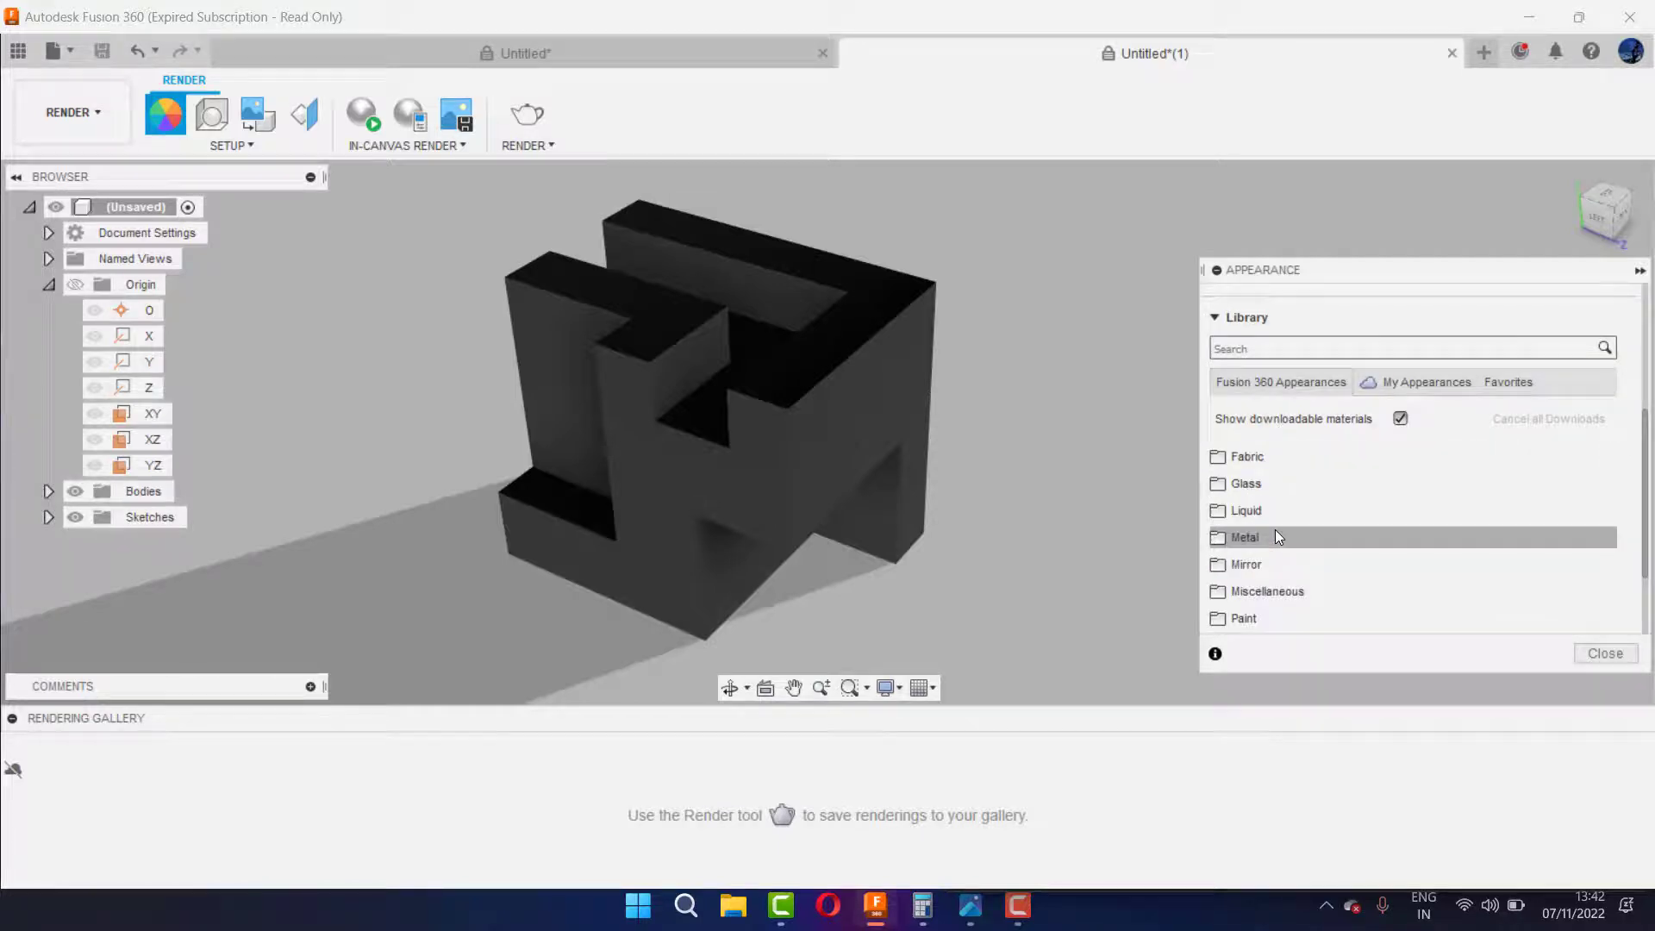
left_click(1257, 484)
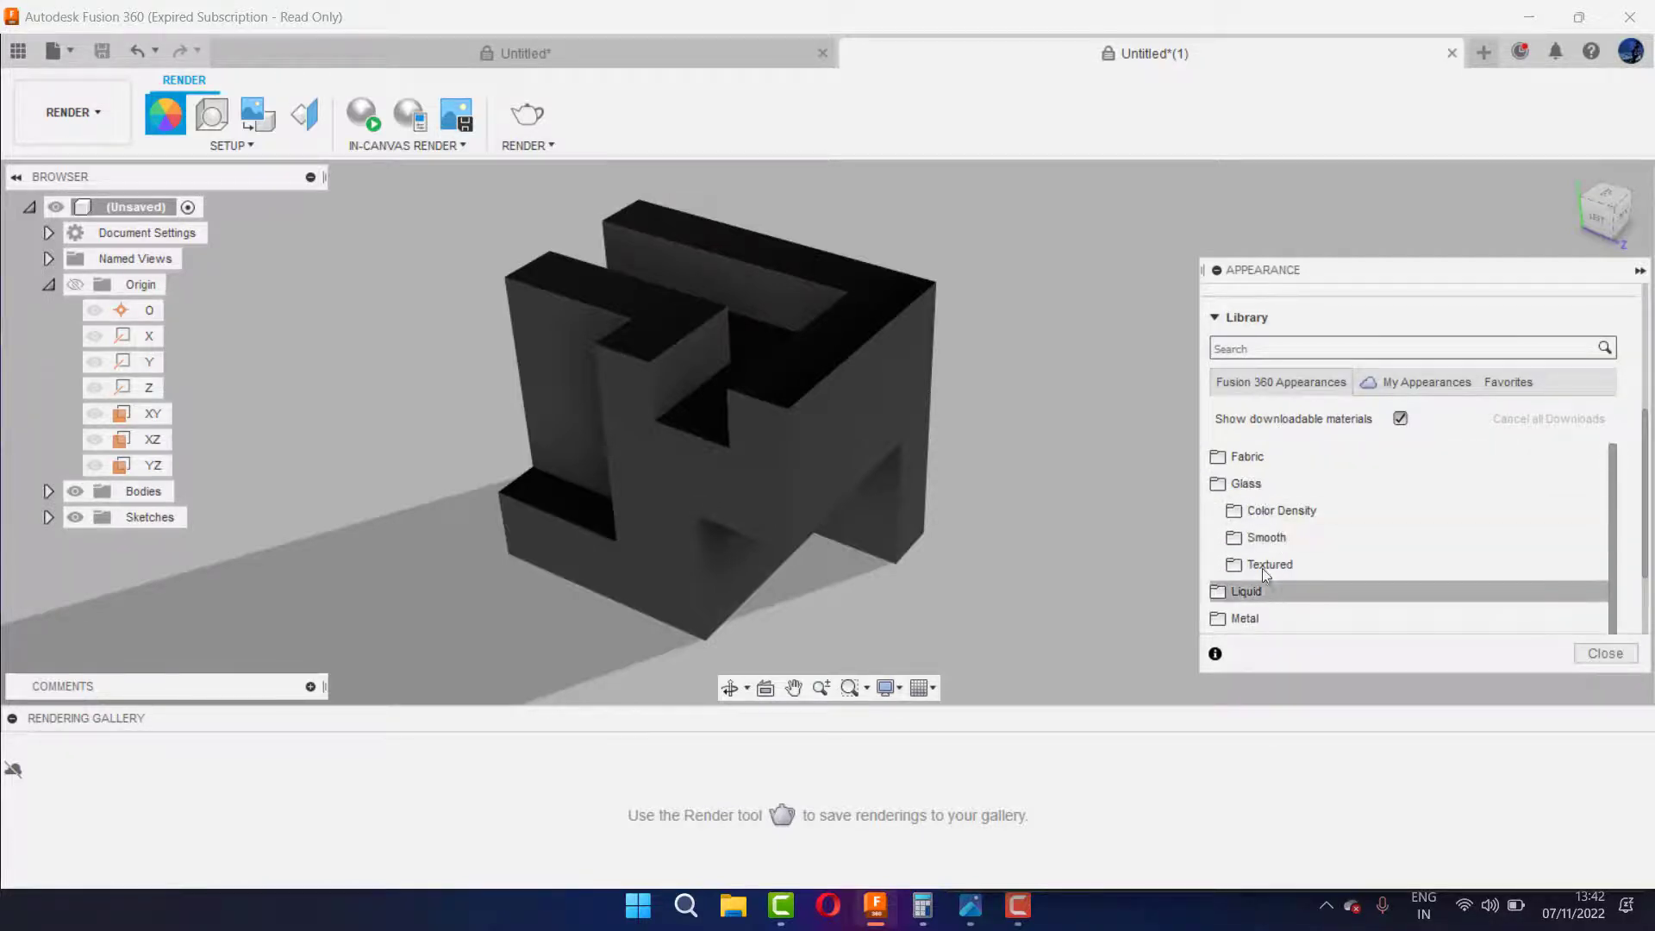
scroll(1258, 577, "down", 1)
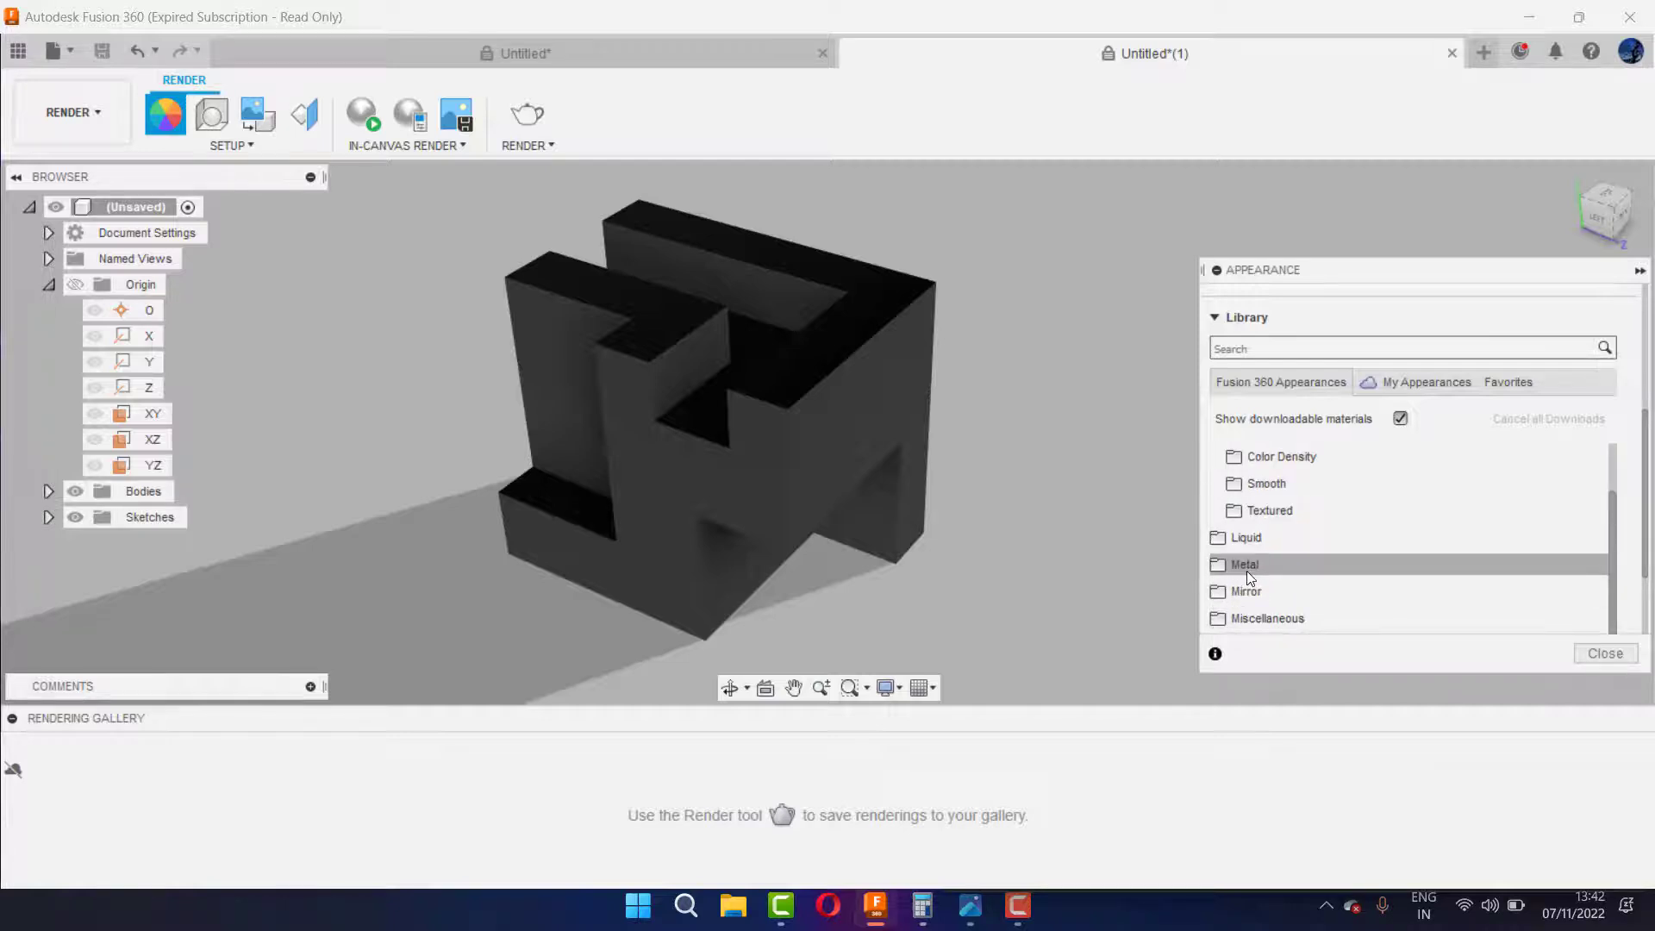
left_click(1246, 569)
scroll(1247, 571, "down", 1)
left_click(1259, 513)
scroll(1267, 535, "down", 3)
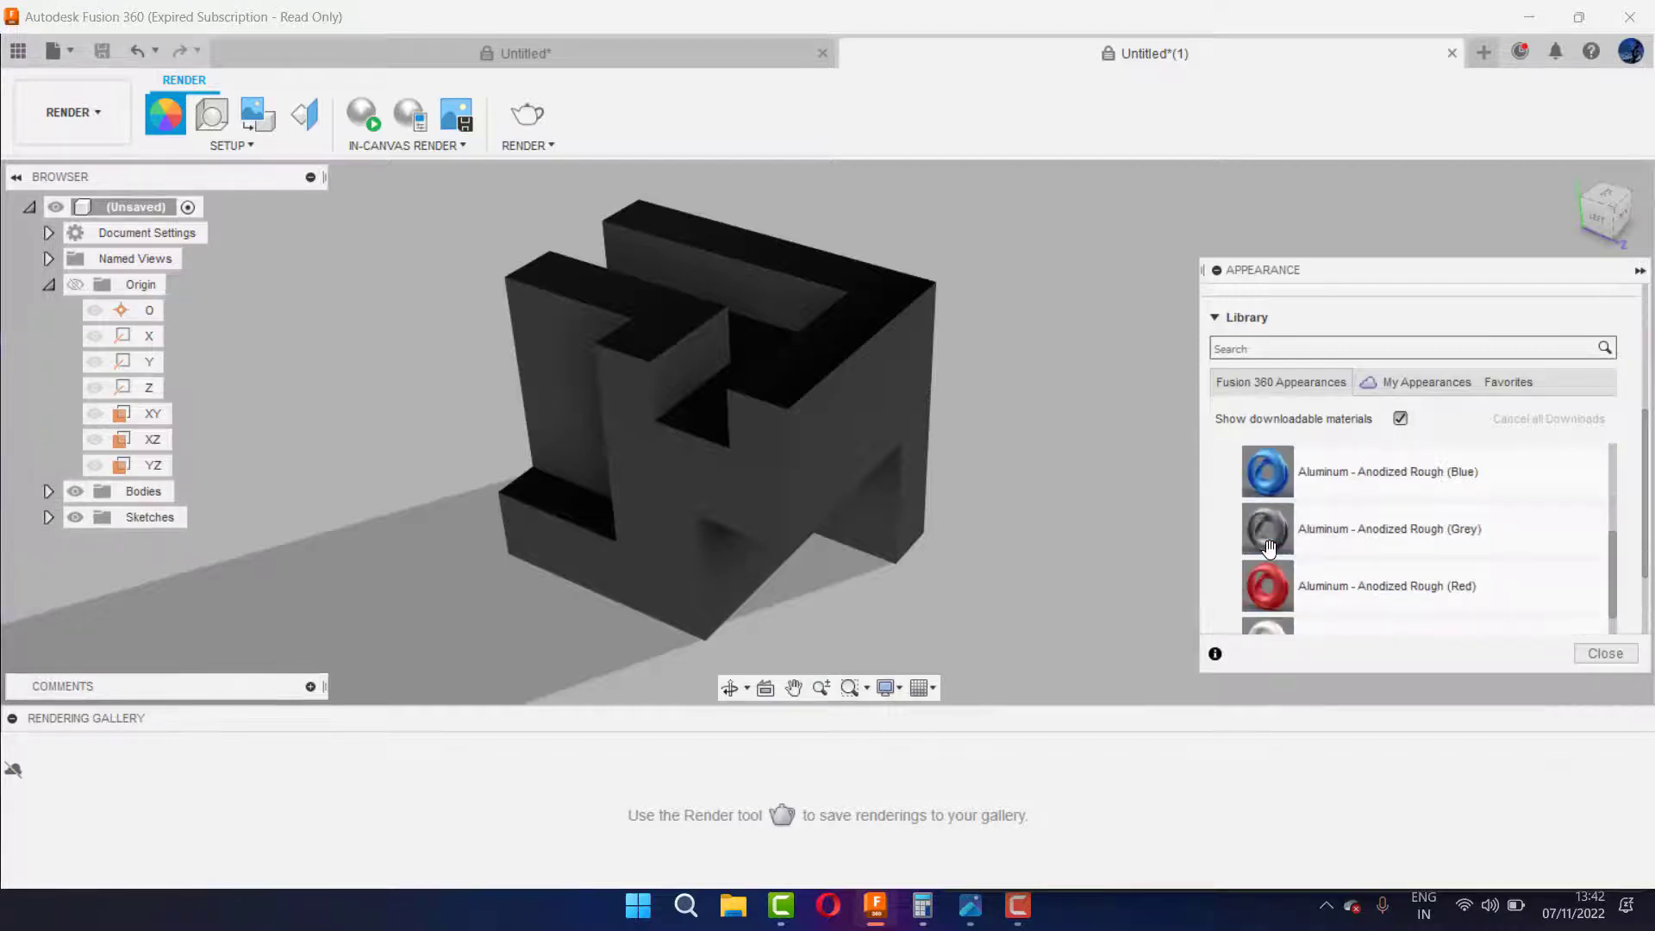
scroll(1284, 543, "down", 3)
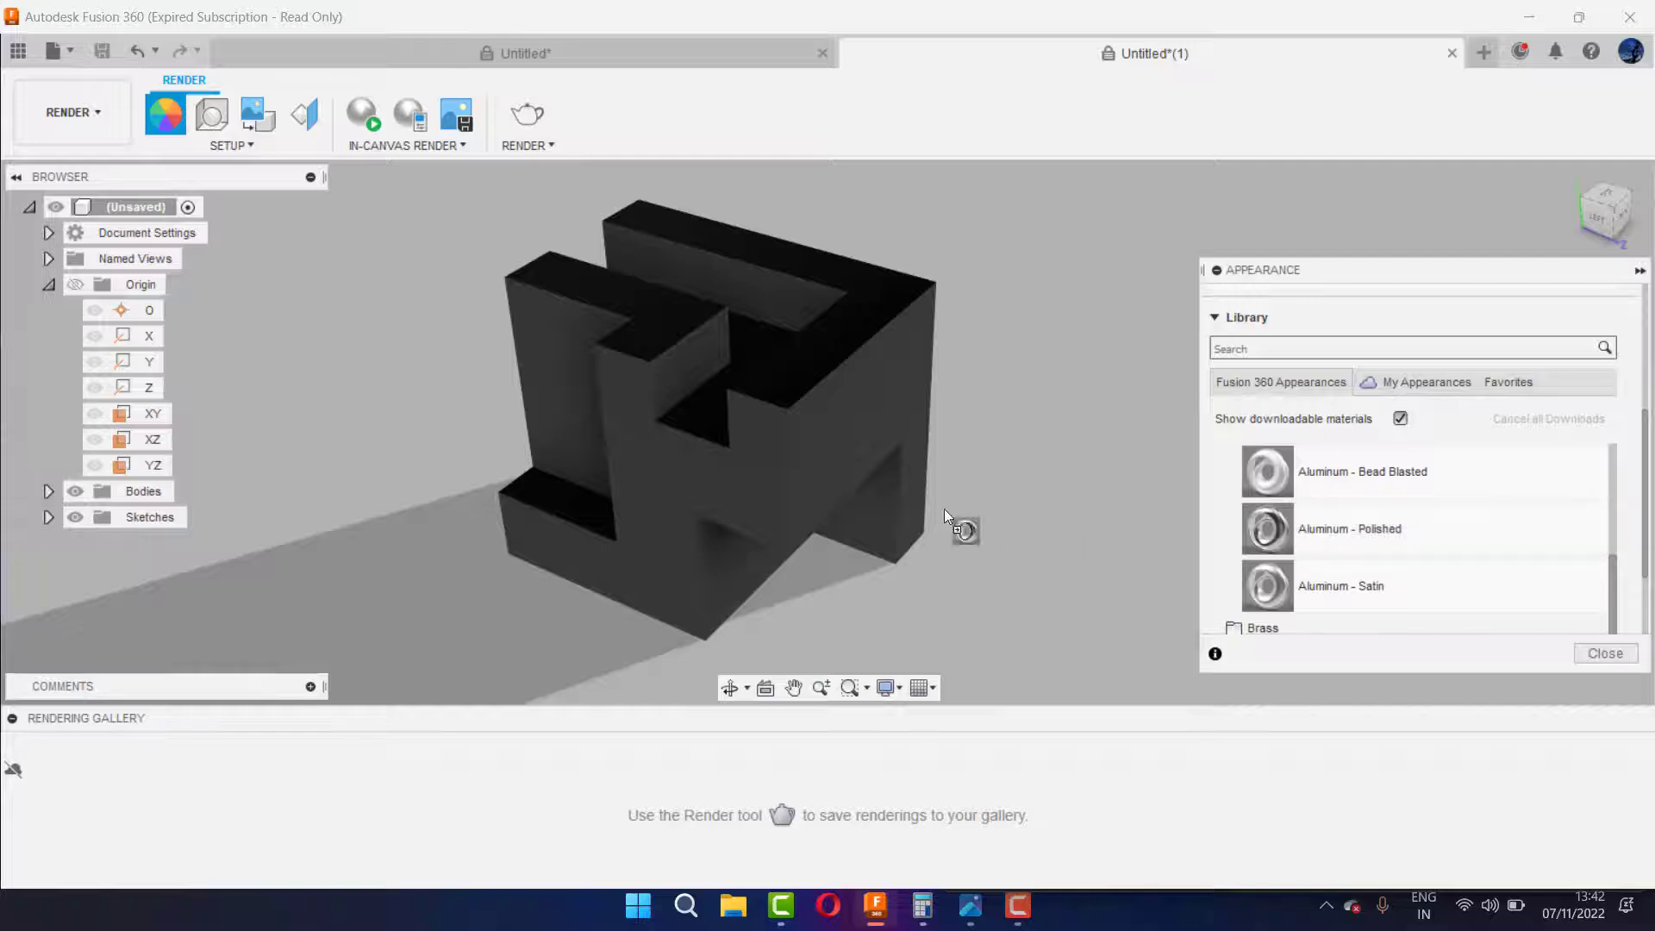
left_click_drag(1297, 549, 897, 482)
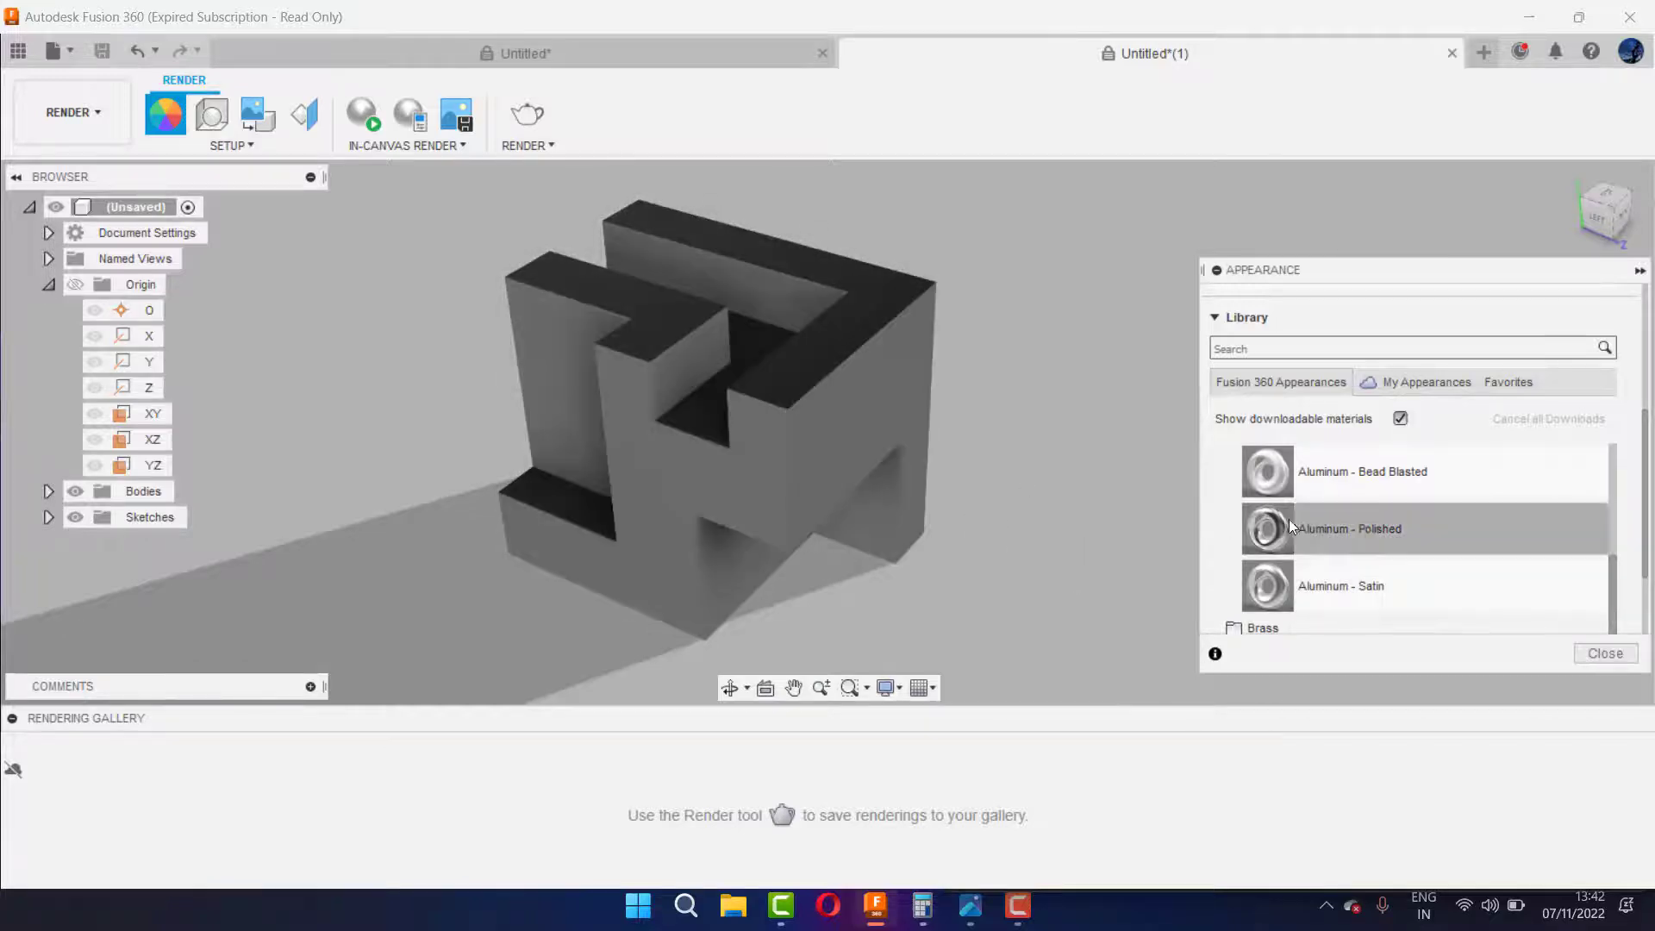
left_click_drag(1336, 474, 810, 483)
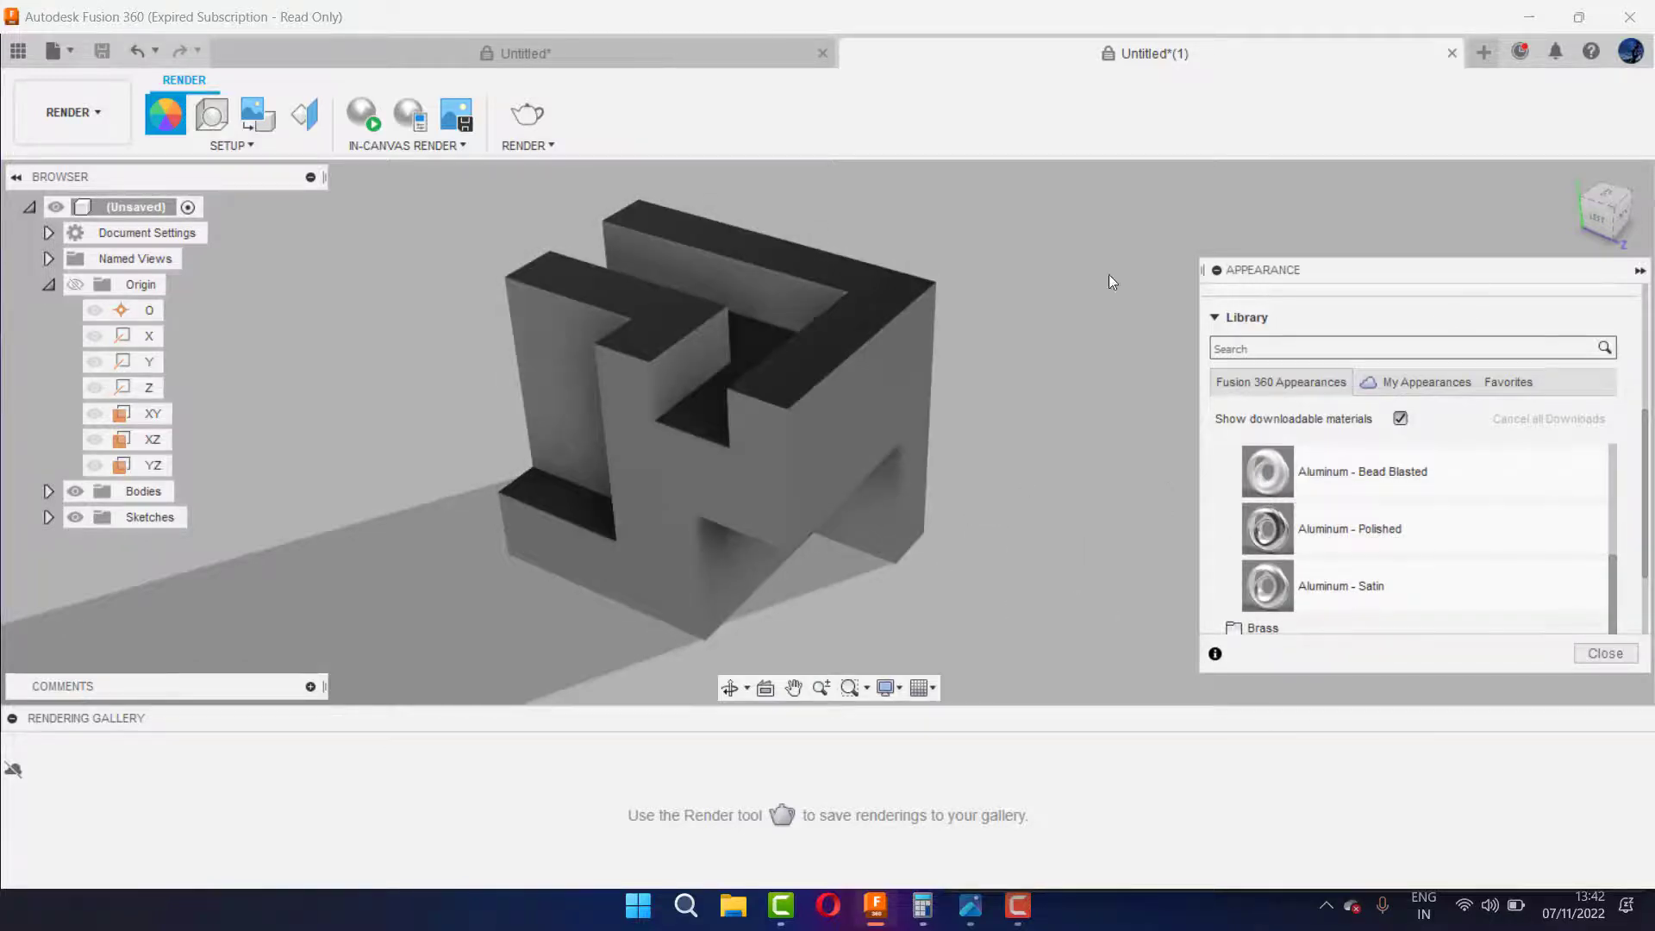
Step: Start the in-canvas render and drag another aluminium appearance onto the block
left_click(362, 114)
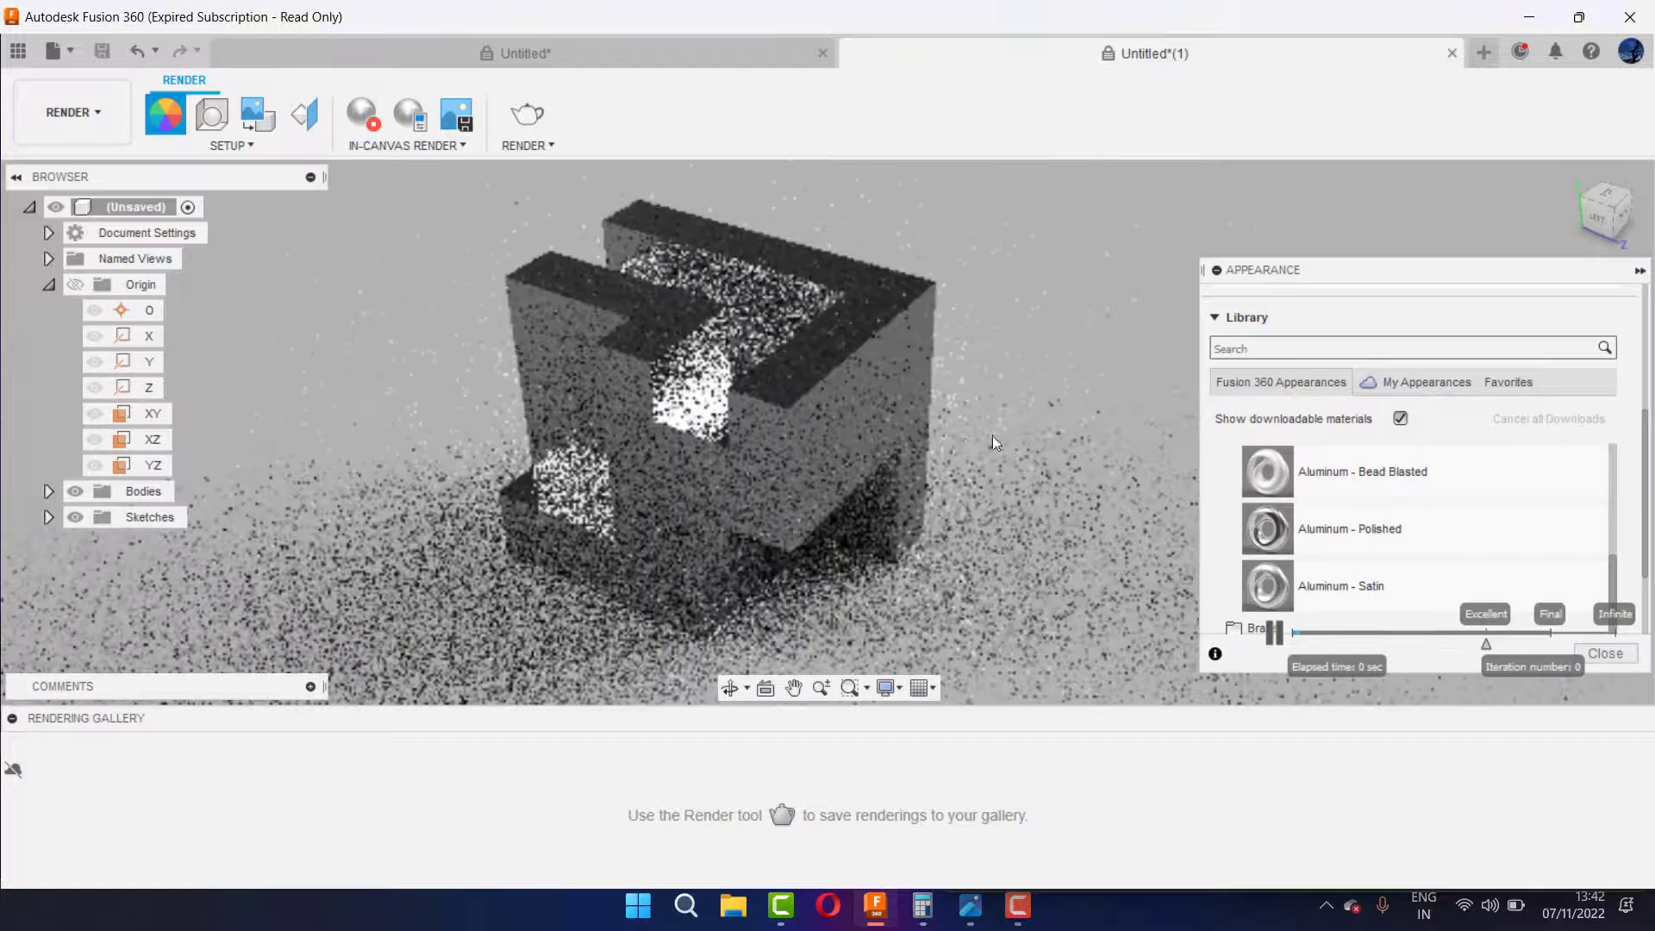
scroll(1284, 593, "down", 3)
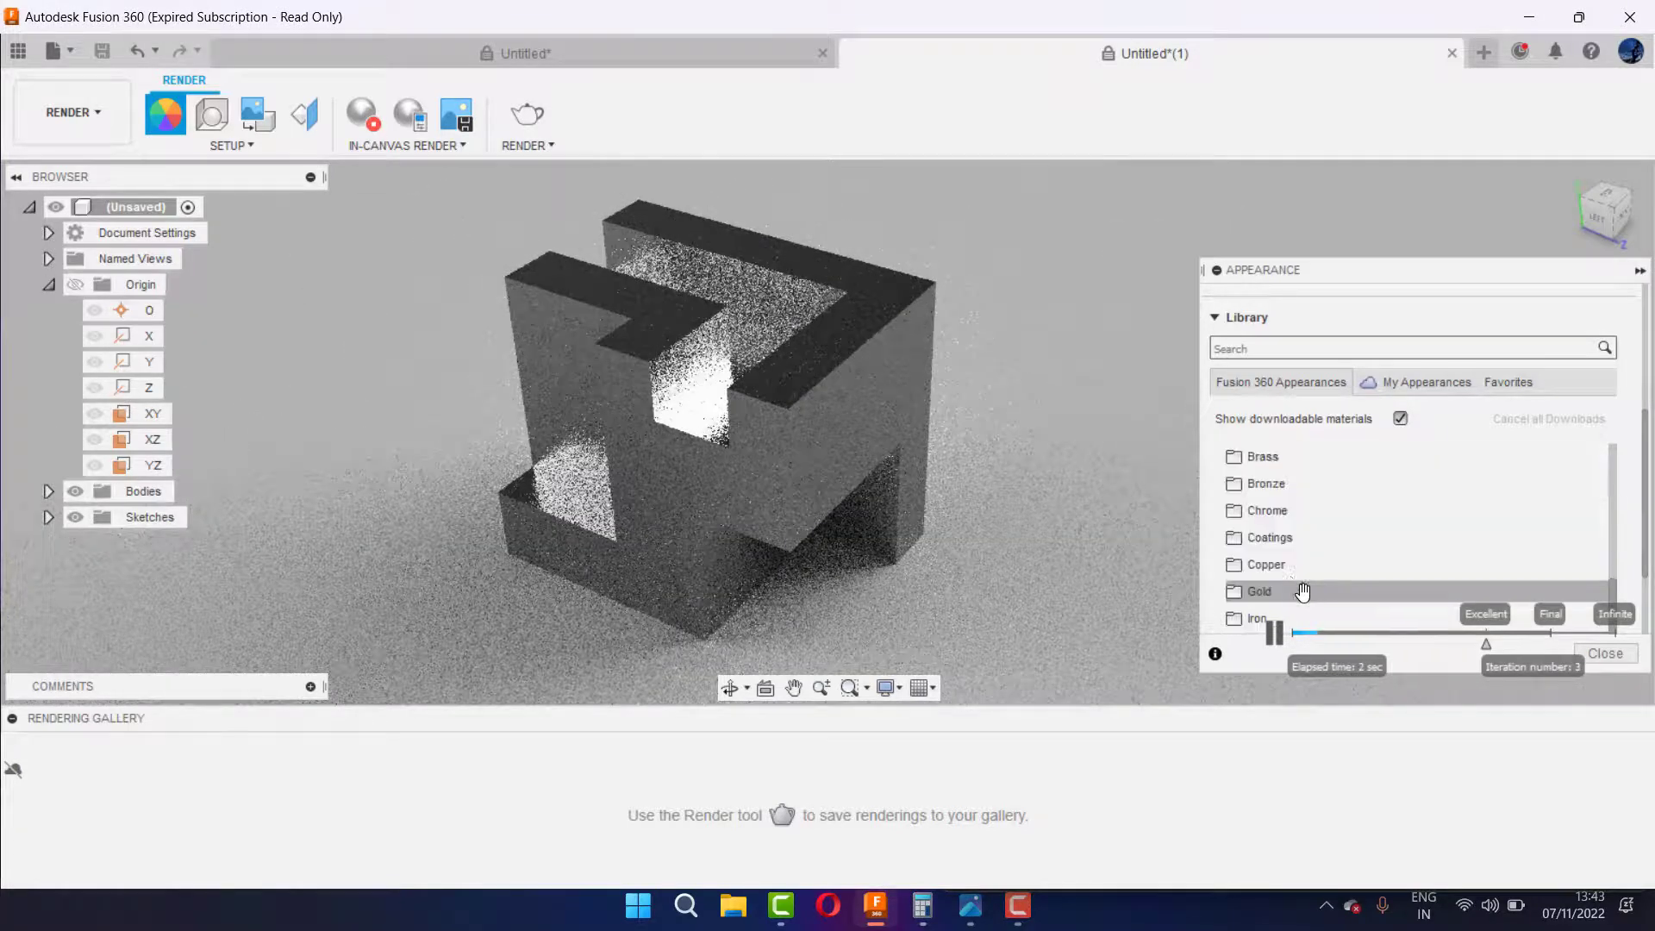
scroll(1276, 558, "up", 3)
scroll(1284, 586, "up", 3)
scroll(1290, 589, "up", 3)
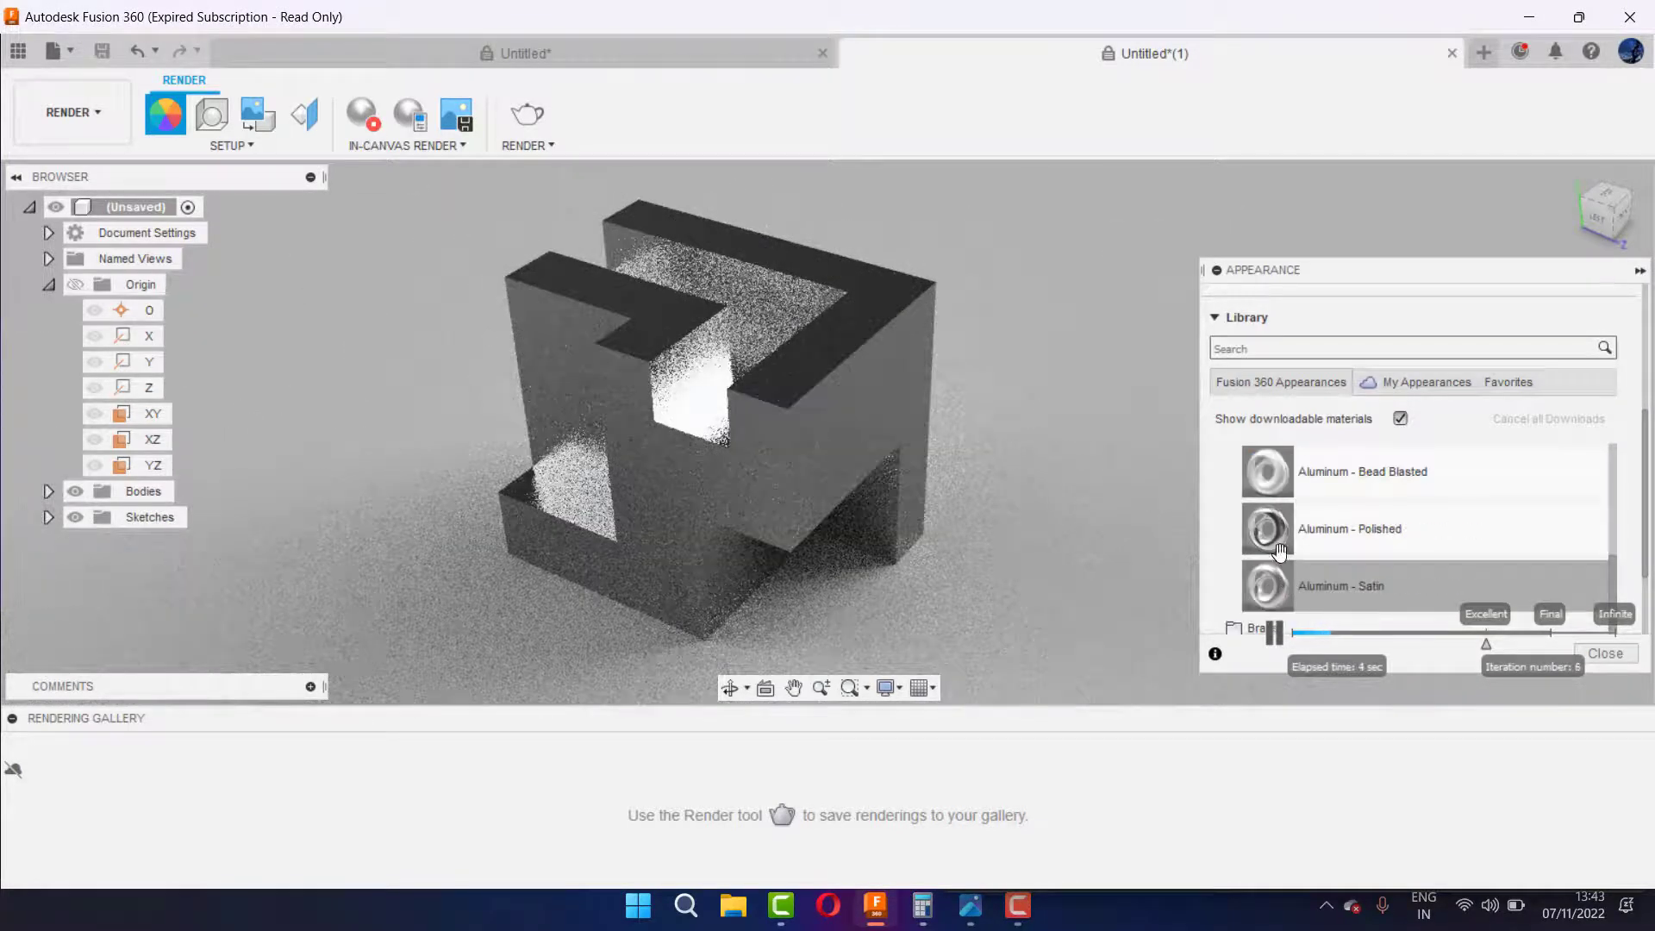
scroll(1288, 569, "down", 3)
left_click_drag(1284, 530, 685, 437)
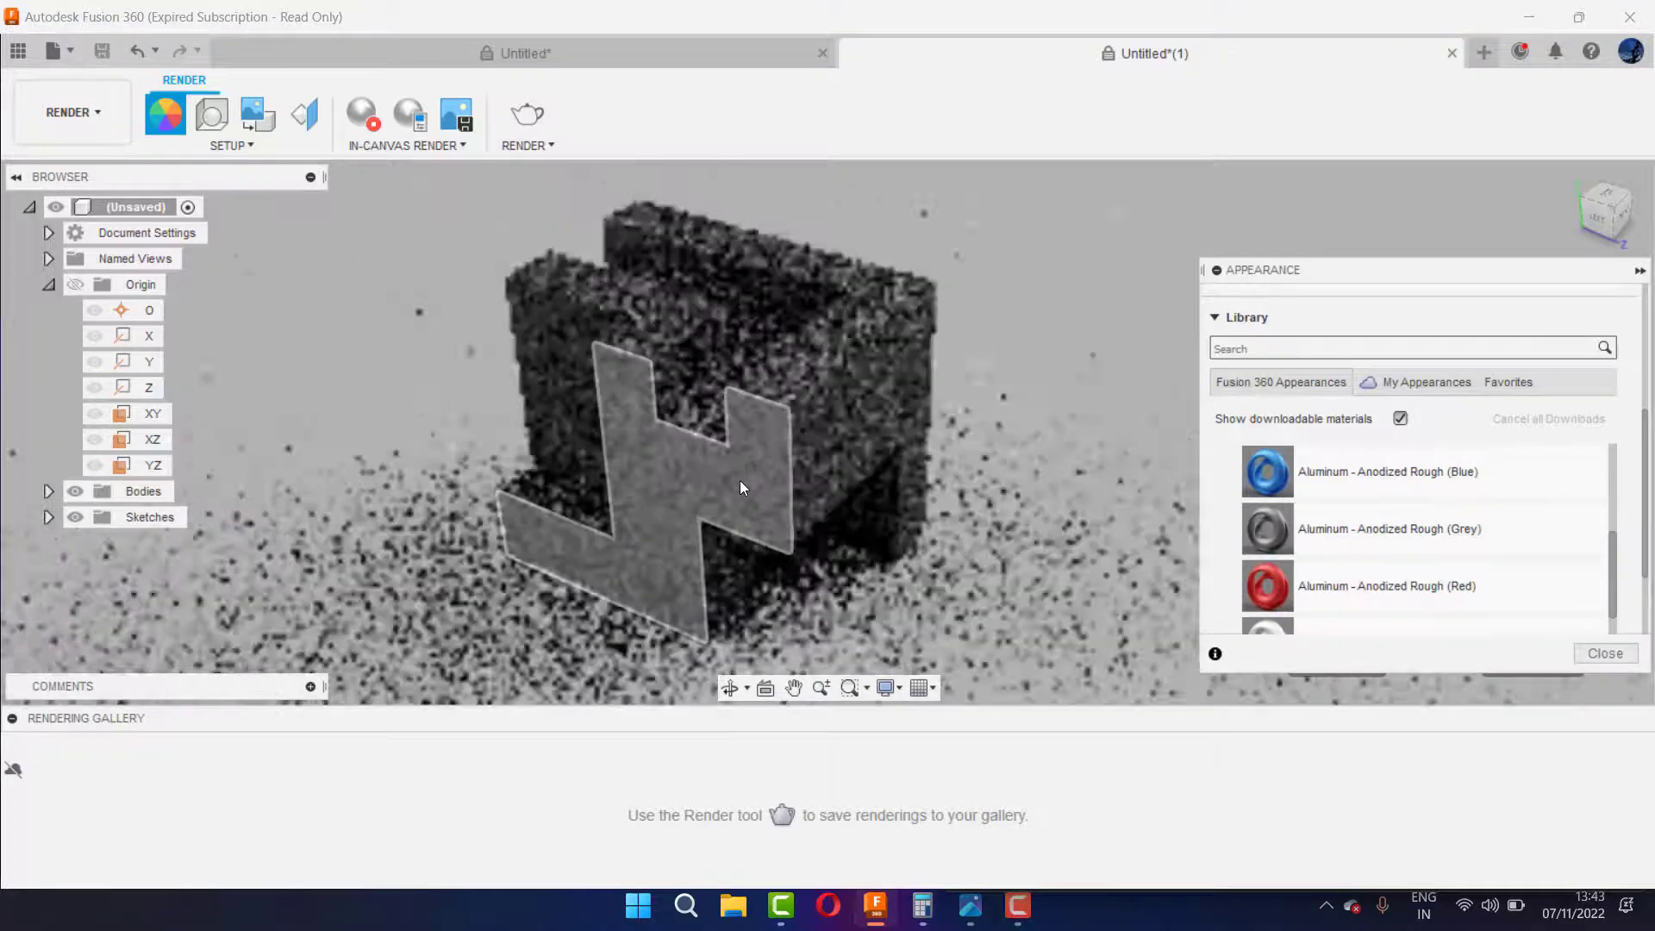
left_click_drag(1232, 269, 1066, 178)
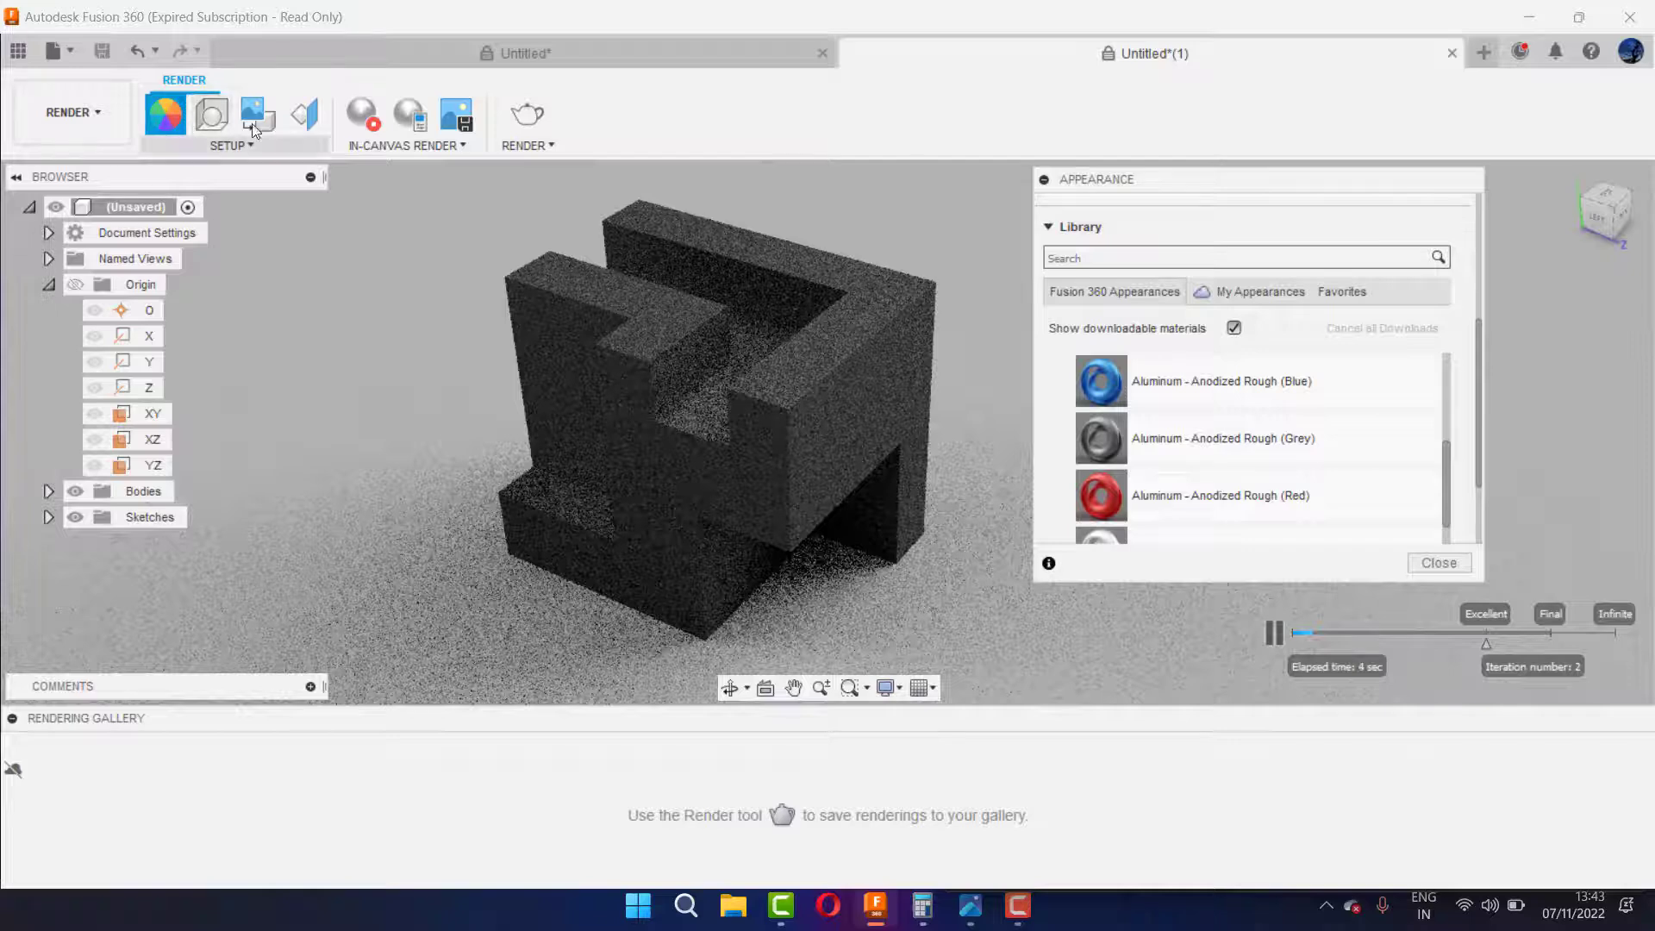
Step: Set the scene background to Environment and raise its brightness
left_click(211, 114)
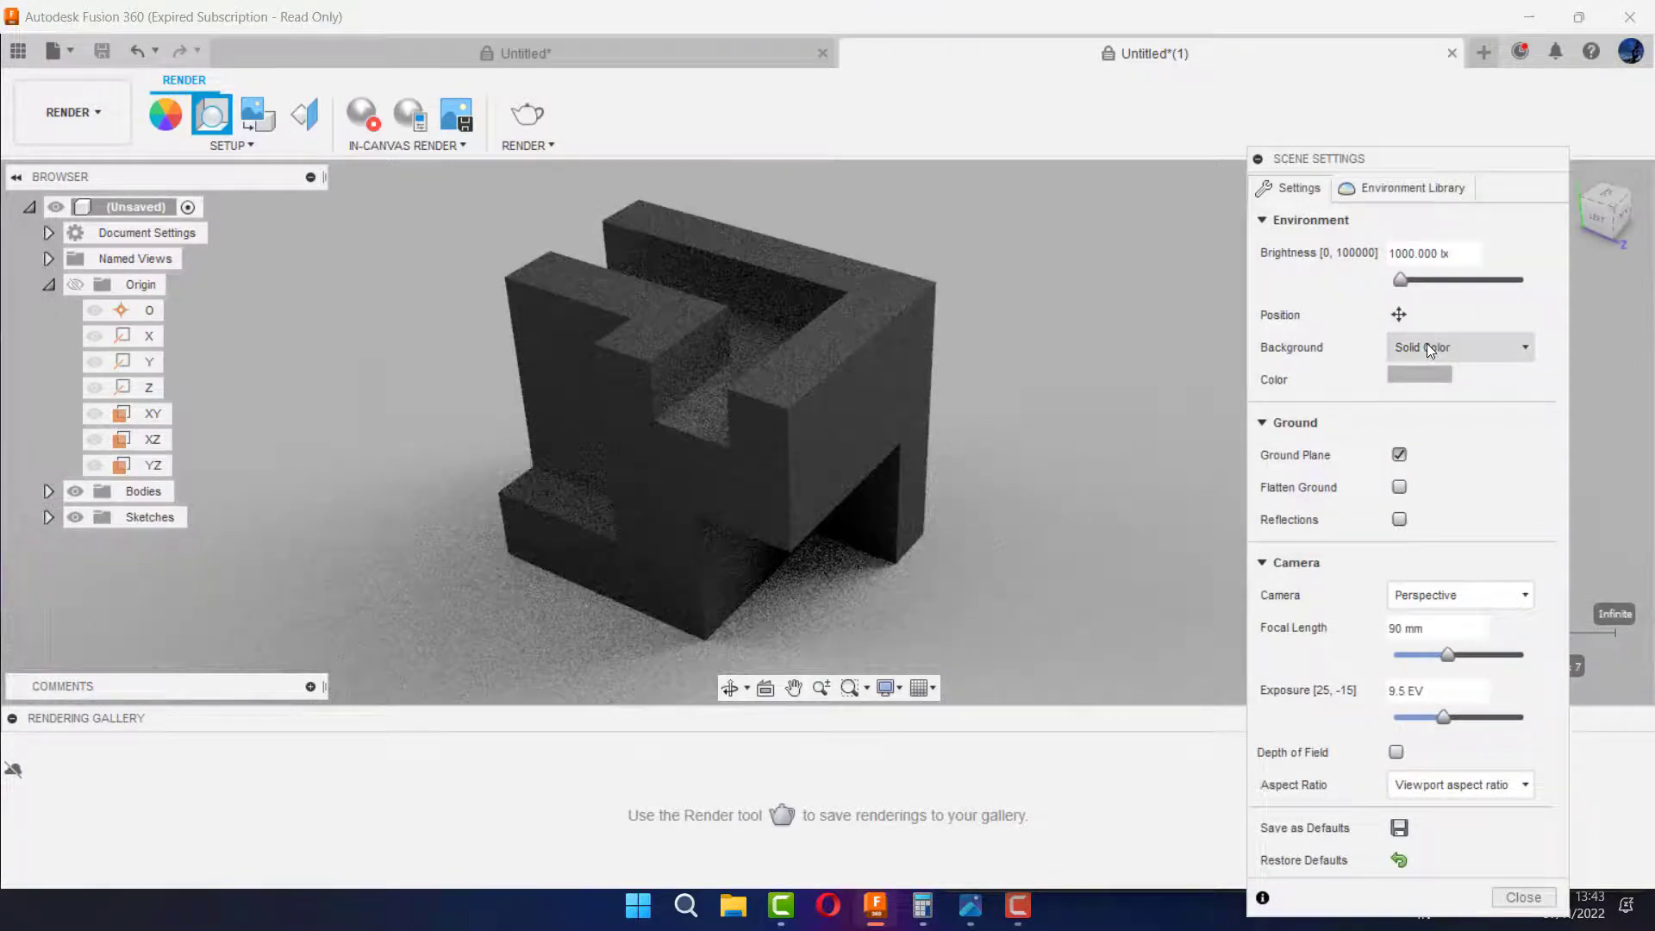
left_click(1425, 348)
left_click(1418, 377)
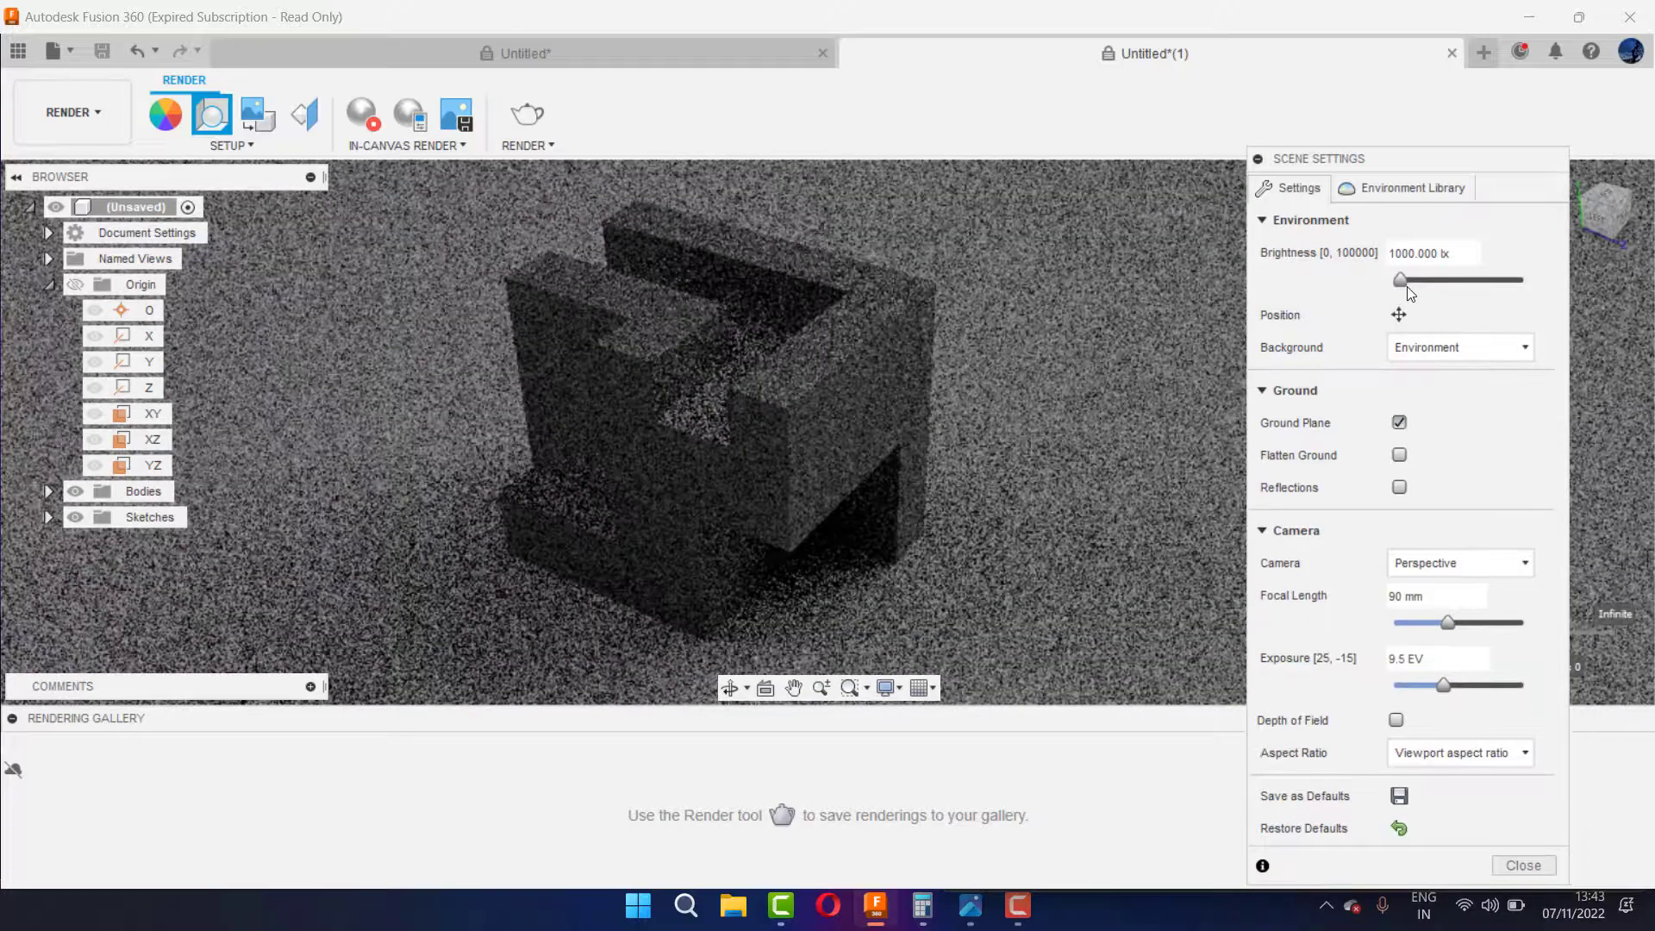
left_click_drag(1399, 280, 1422, 280)
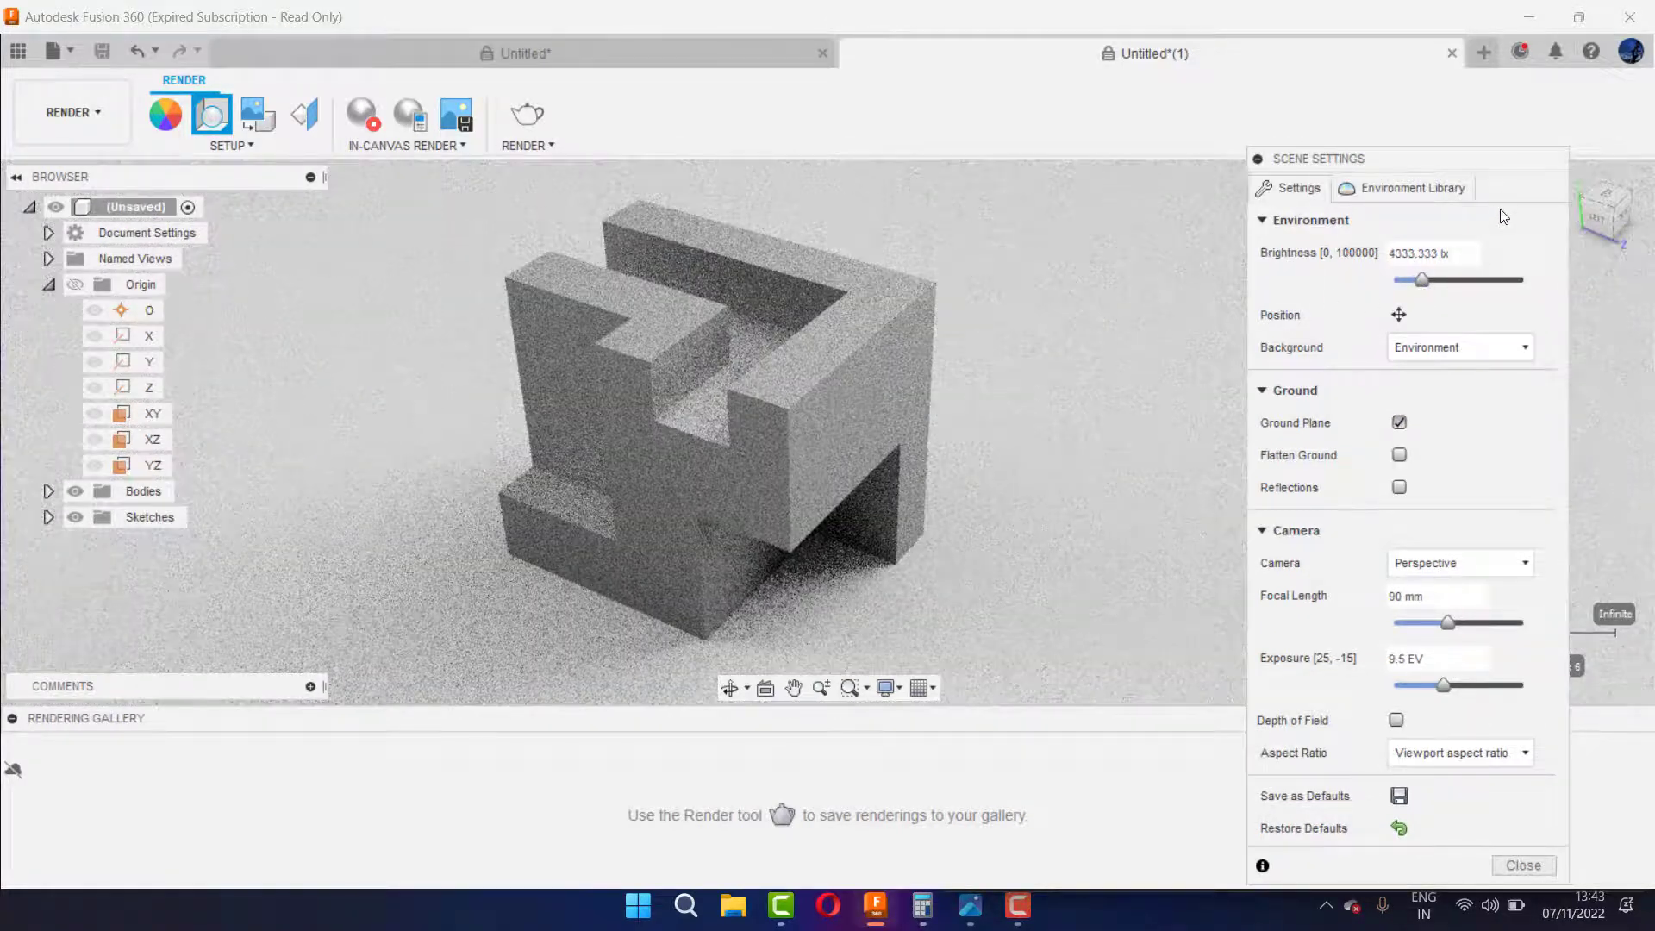
left_click_drag(1451, 158, 1394, 169)
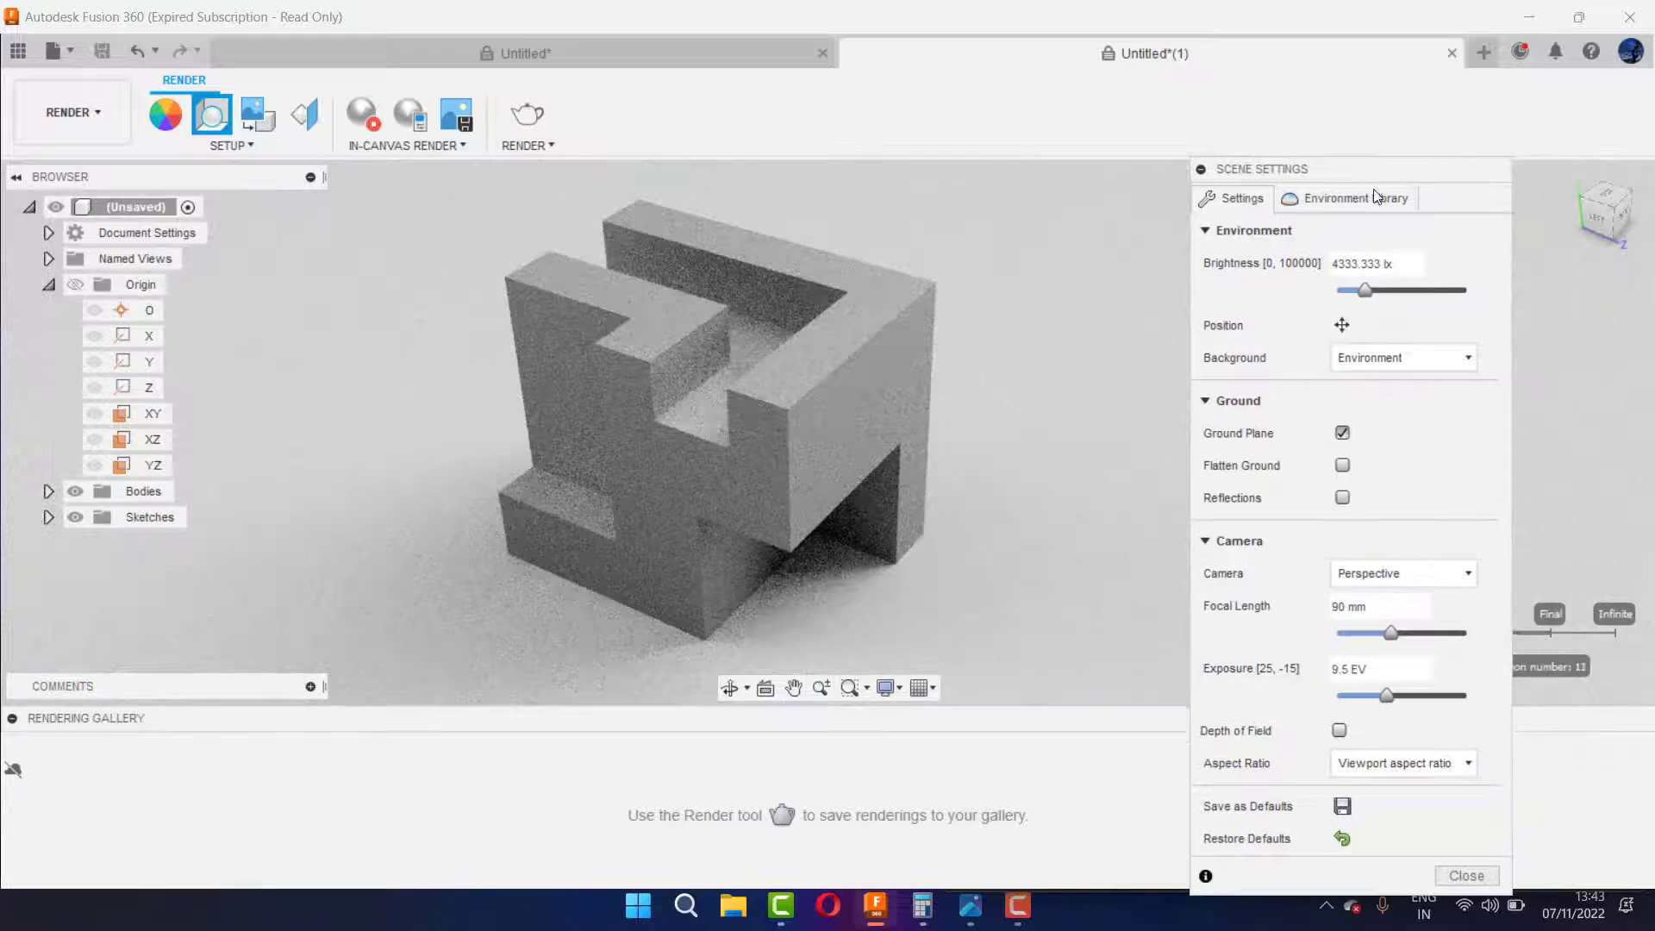
Step: Choose the Cool Light environment, set brightness to 3000 lx and flatten the ground
left_click(1356, 198)
scroll(1300, 543, "up", 1)
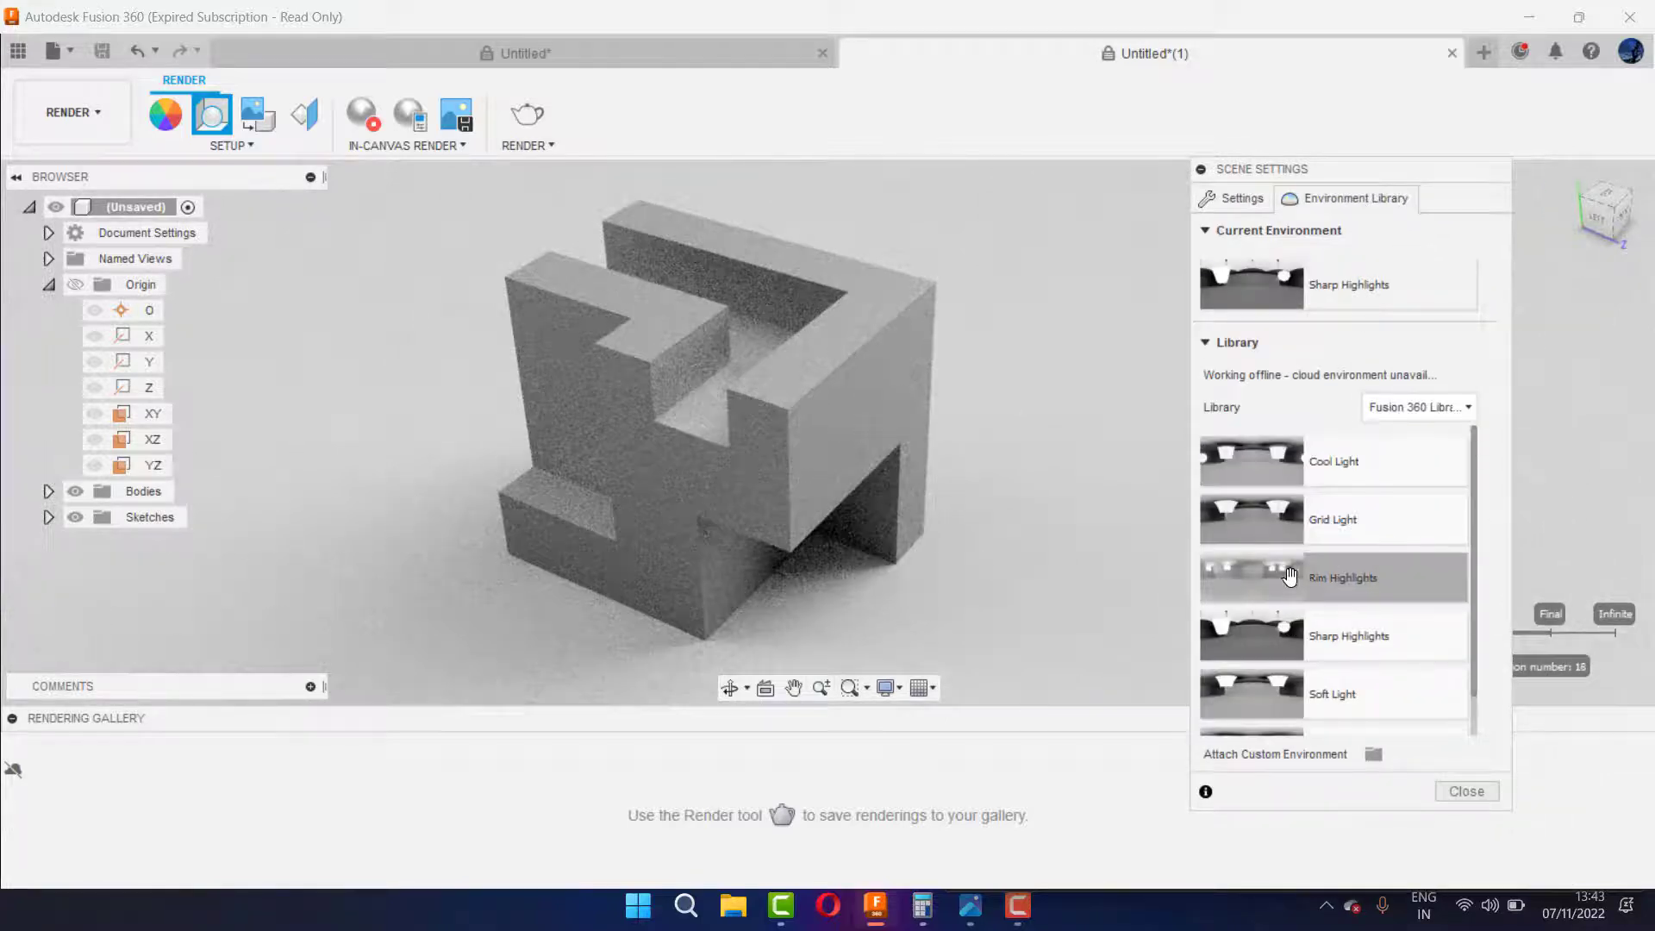
double_click(1264, 474)
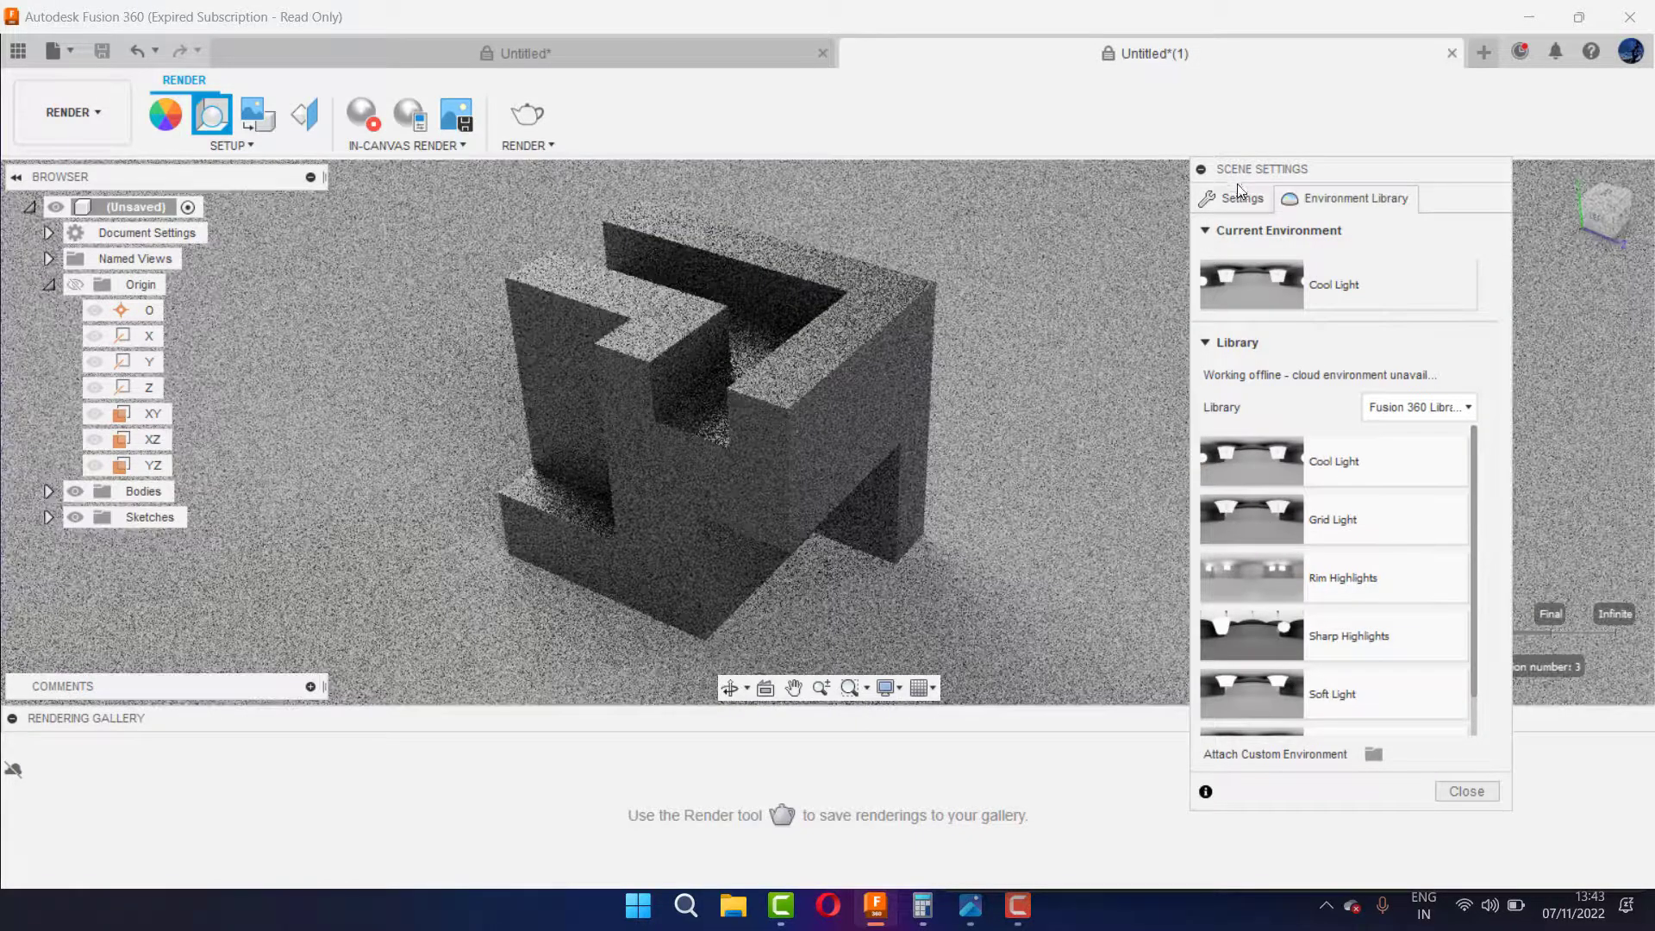
left_click(1238, 199)
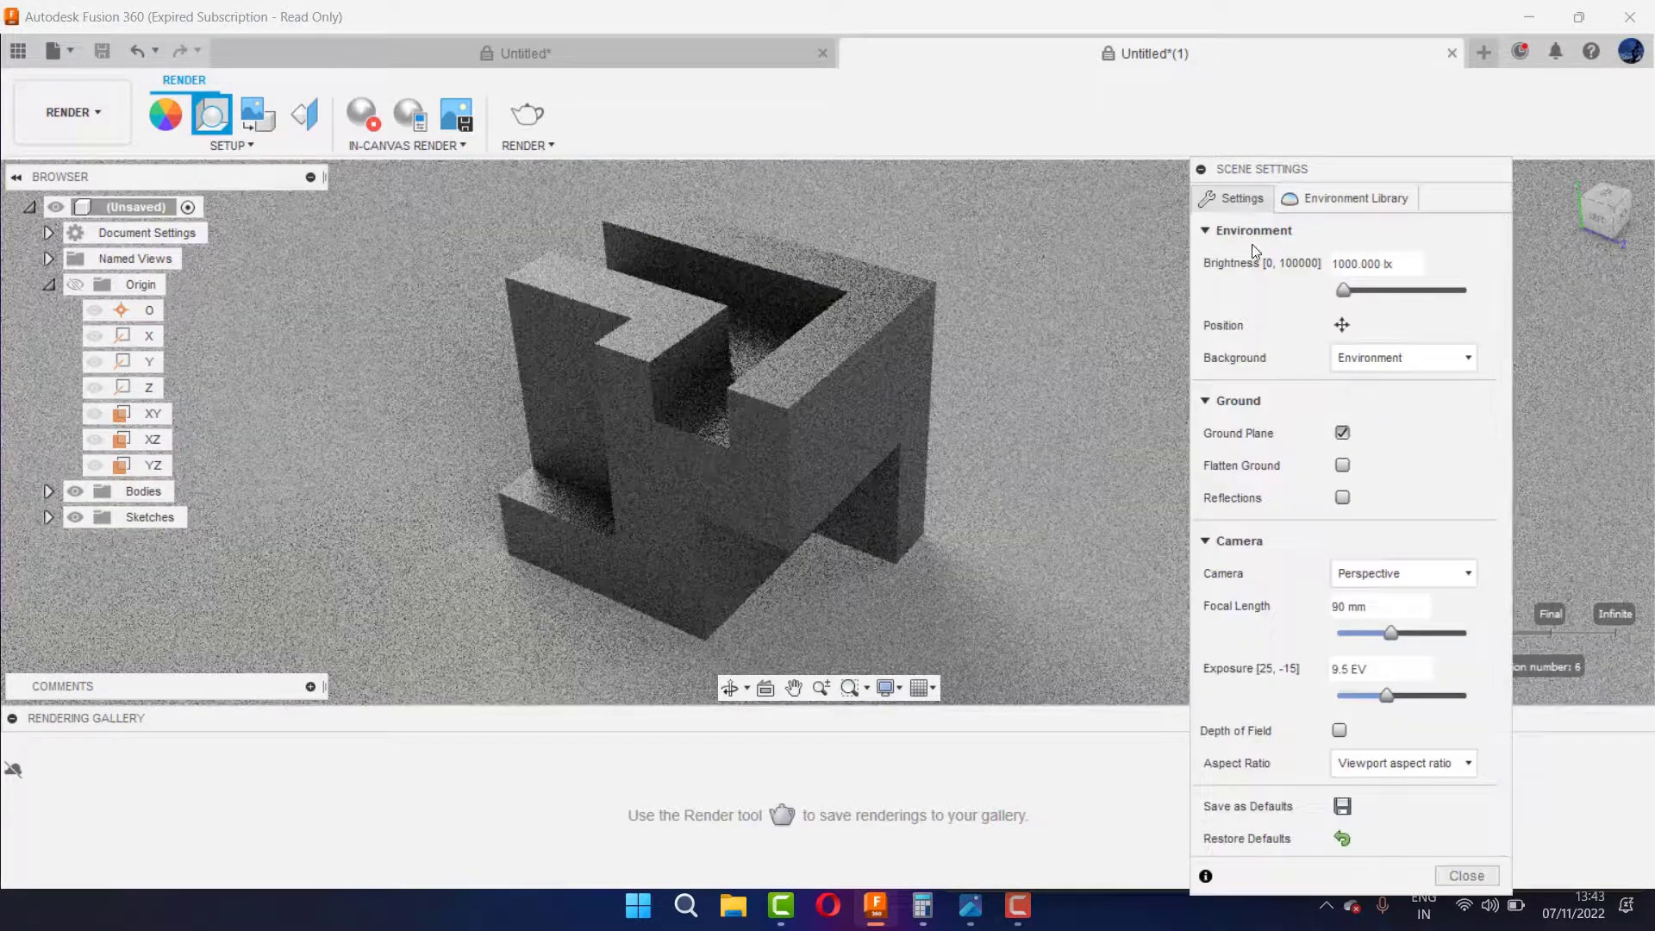
left_click_drag(1343, 289, 1357, 291)
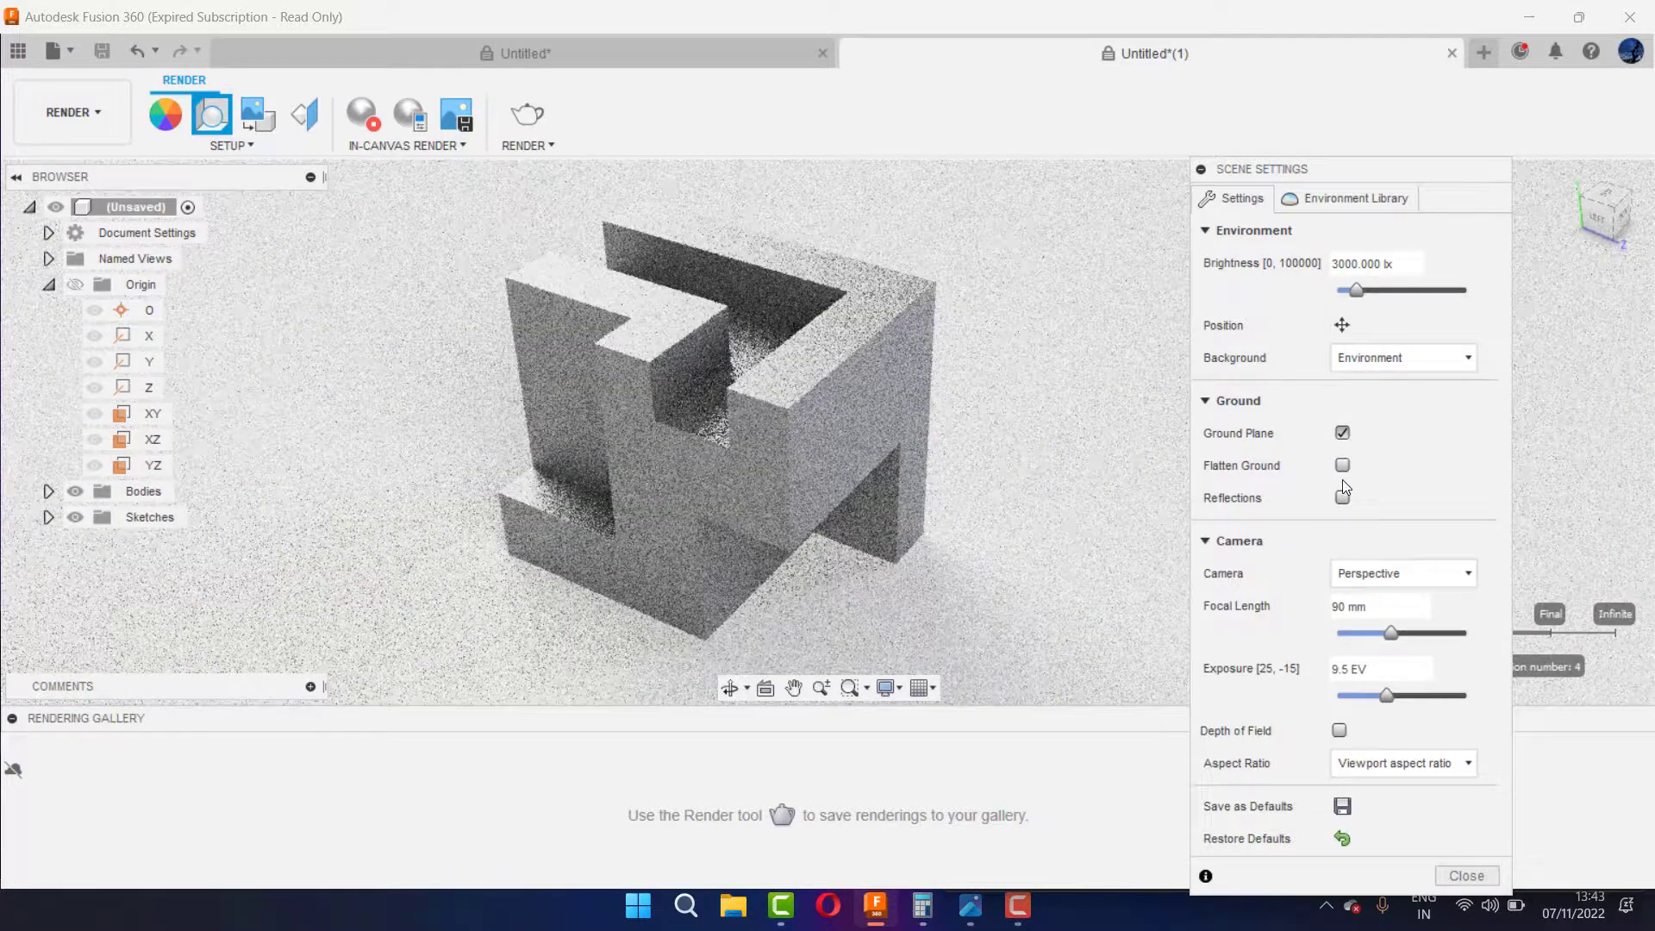
left_click(1342, 466)
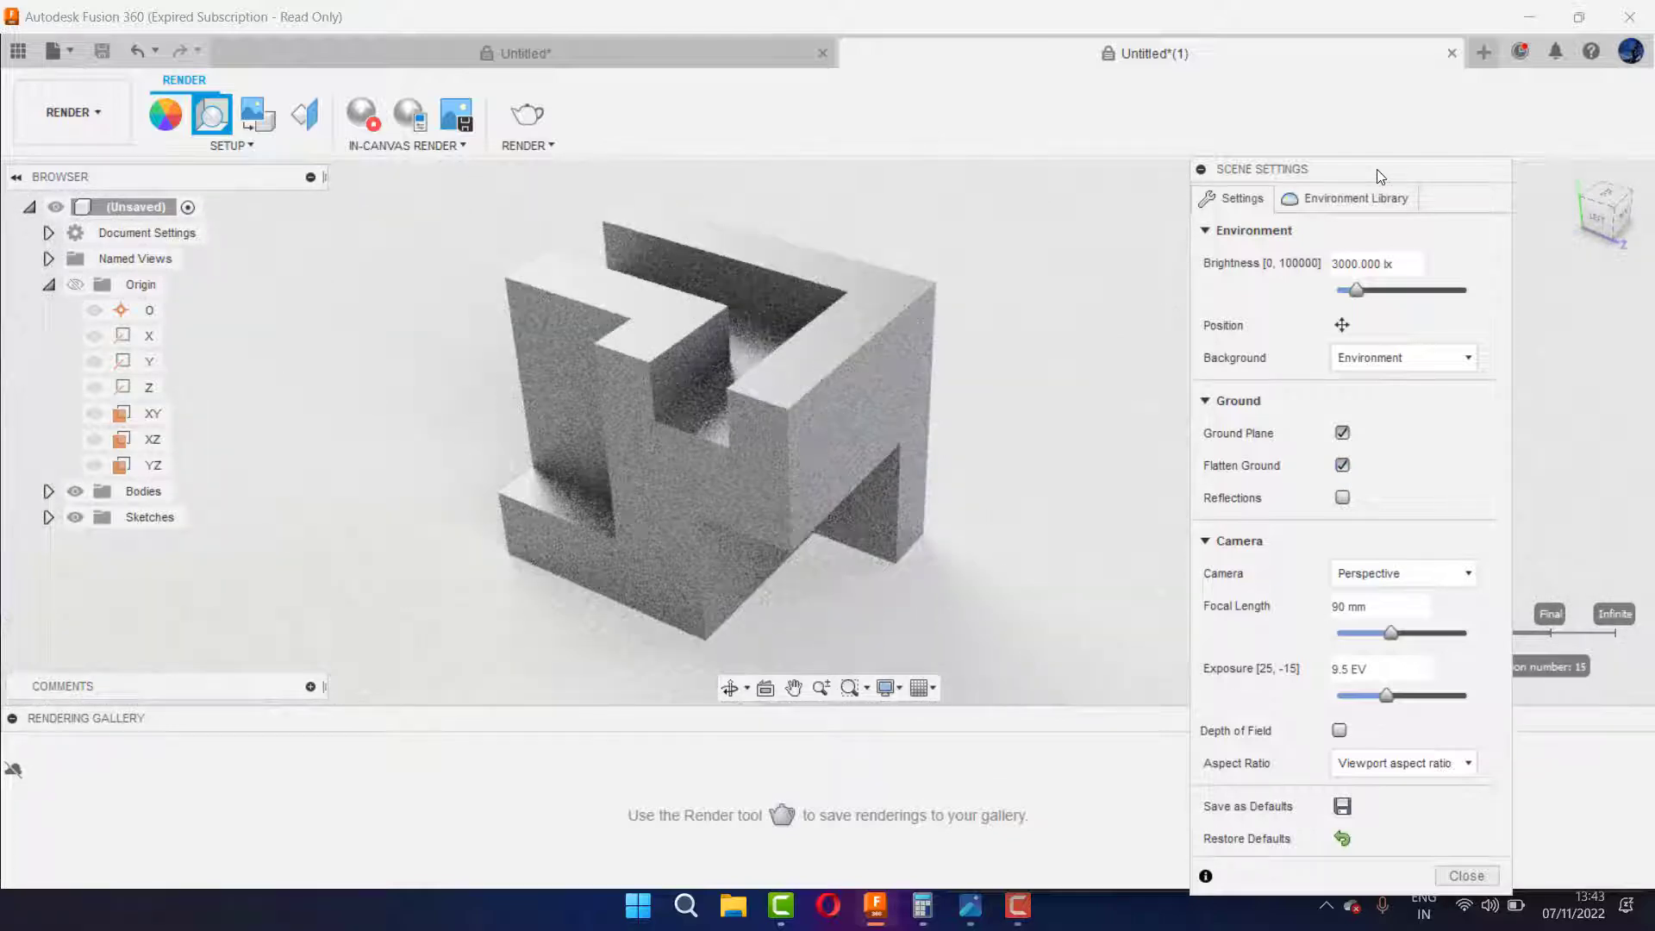
Step: Set the in-canvas render quality to Infinite and move Scene Settings to the left
left_click_drag(1377, 169, 1186, 144)
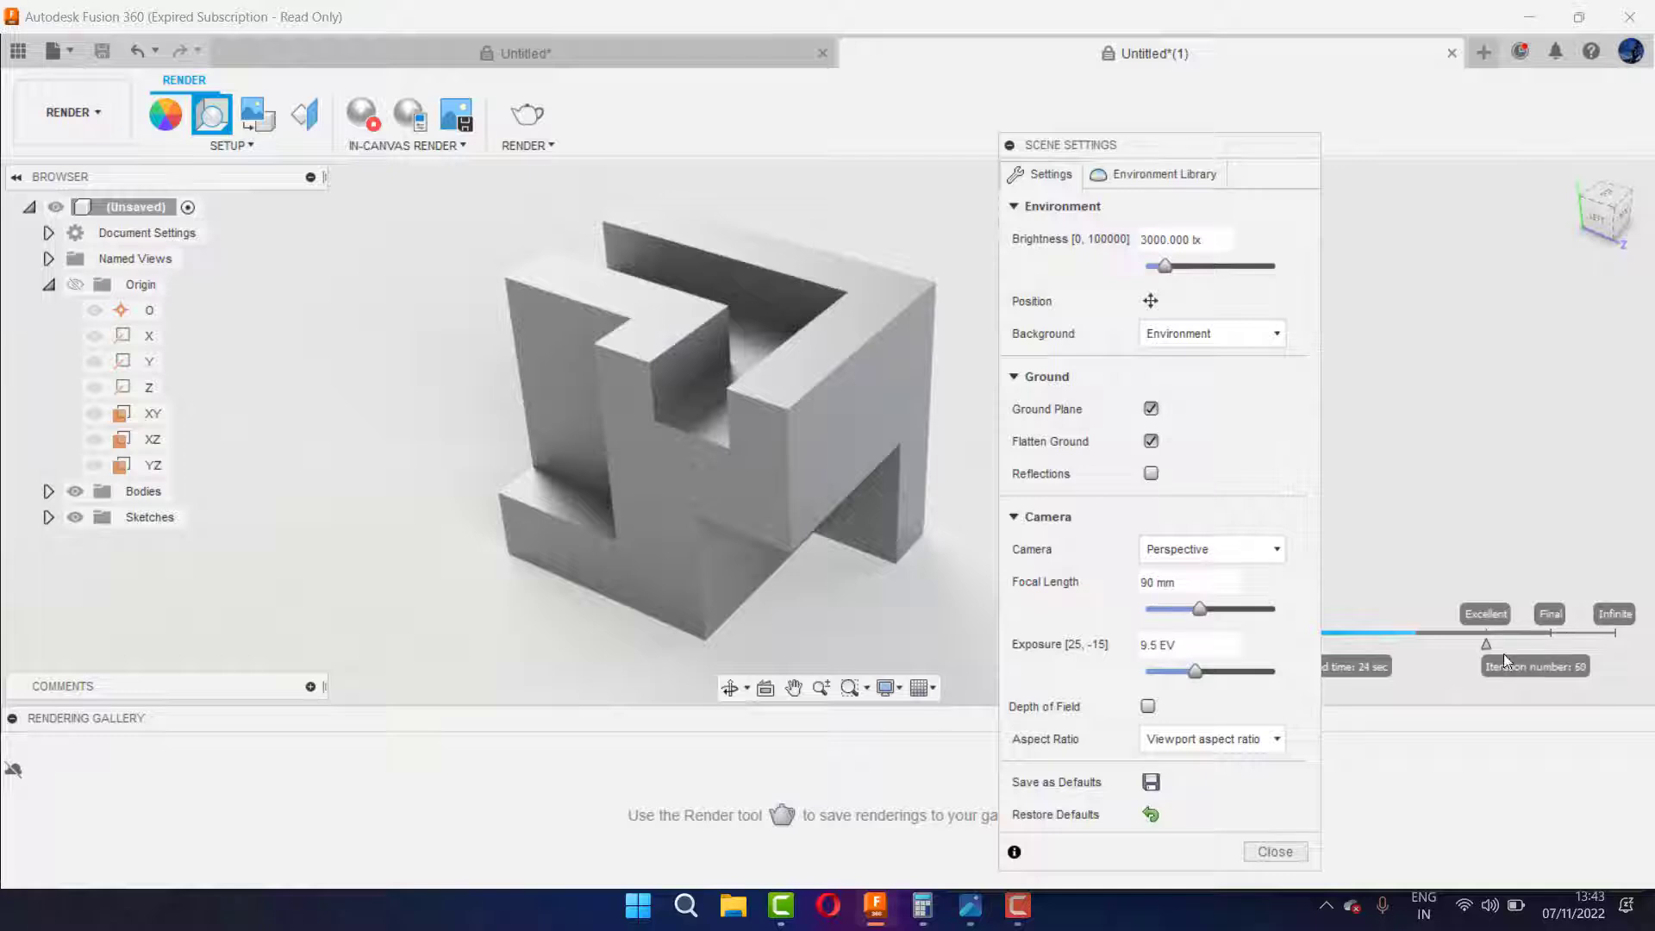
left_click_drag(1486, 645, 1566, 651)
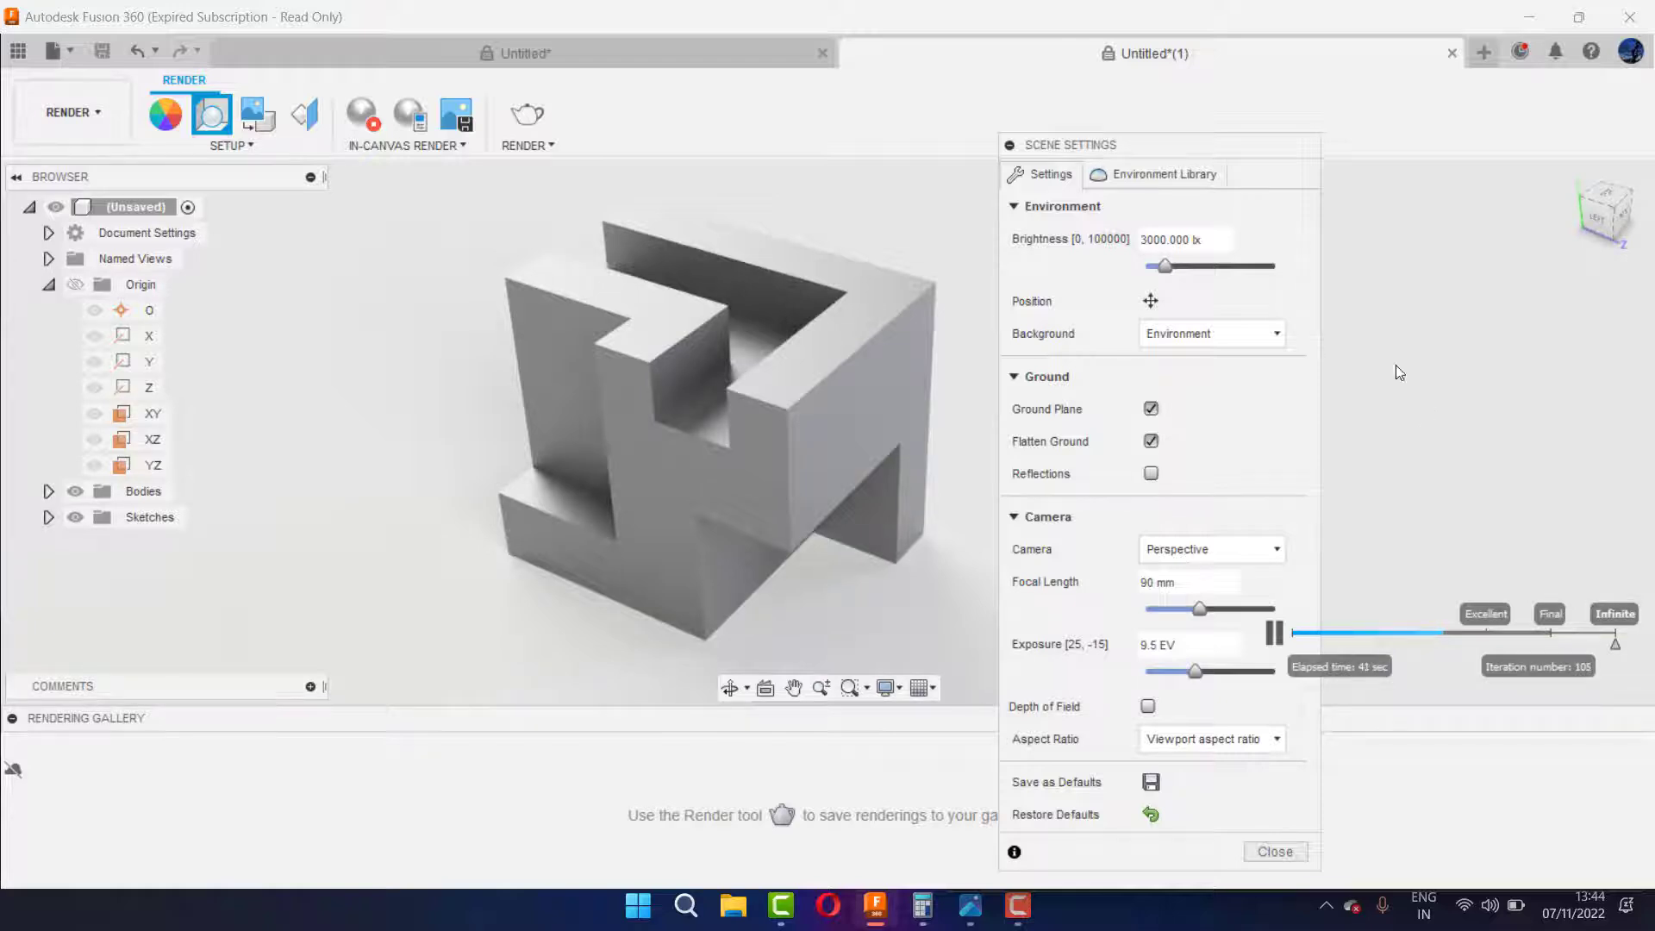
left_click_drag(1260, 155, 407, 170)
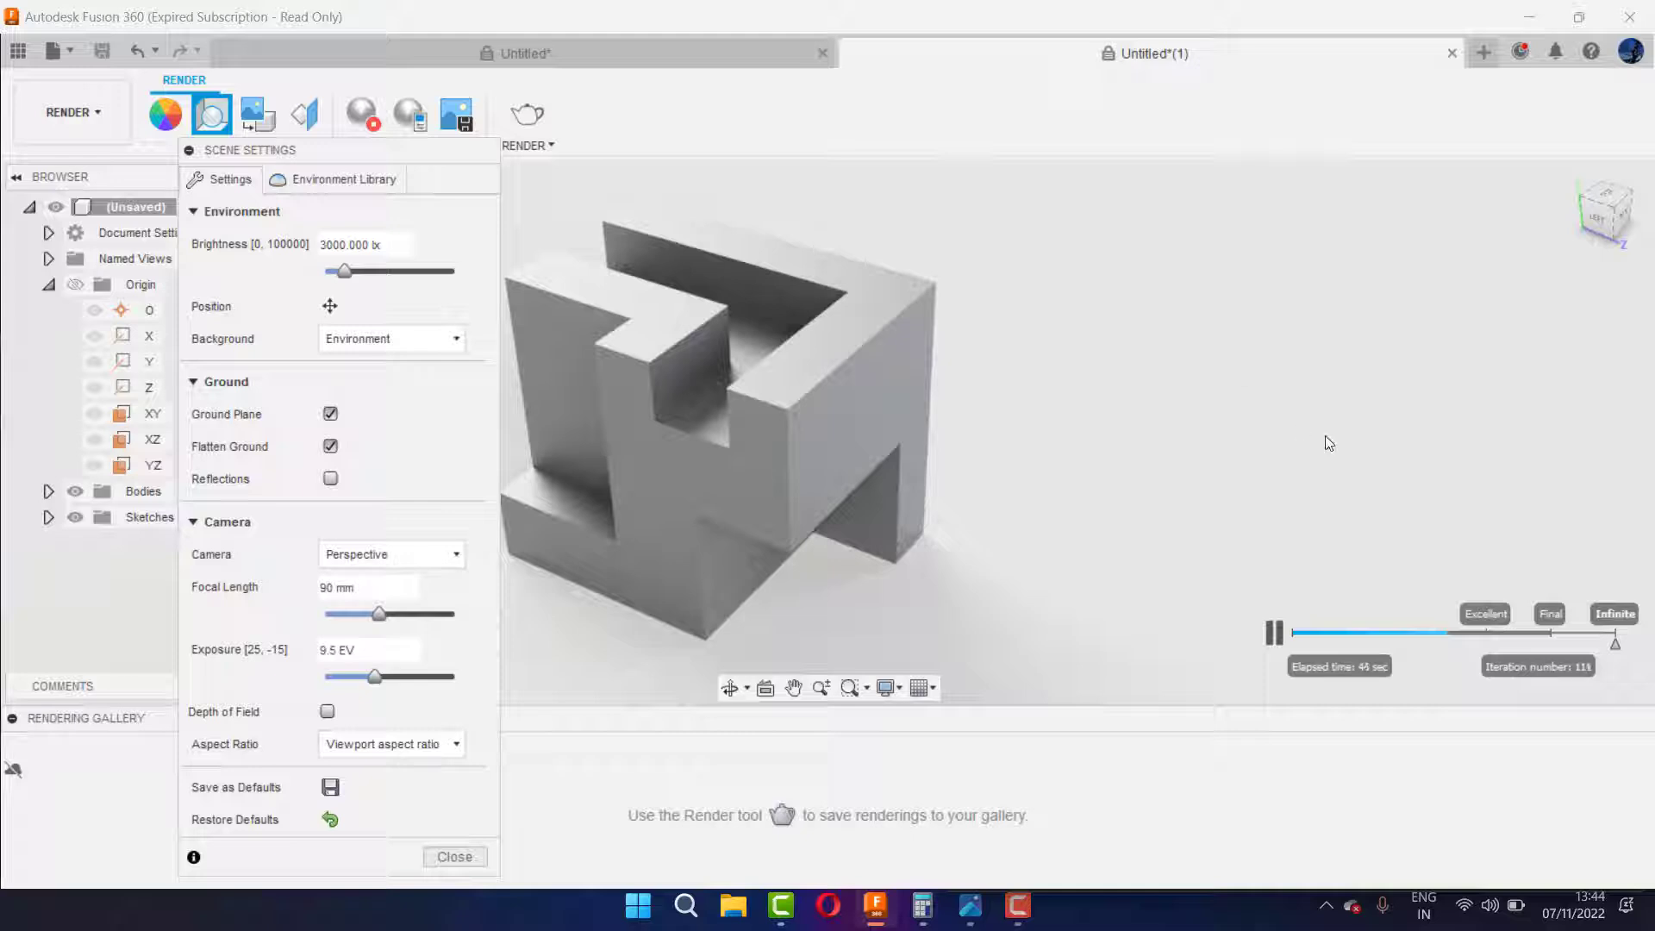
Step: Orbit and zoom in closer on the block and open the reference drawing
scroll(1060, 466, "up", 3)
scroll(1068, 452, "down", 3)
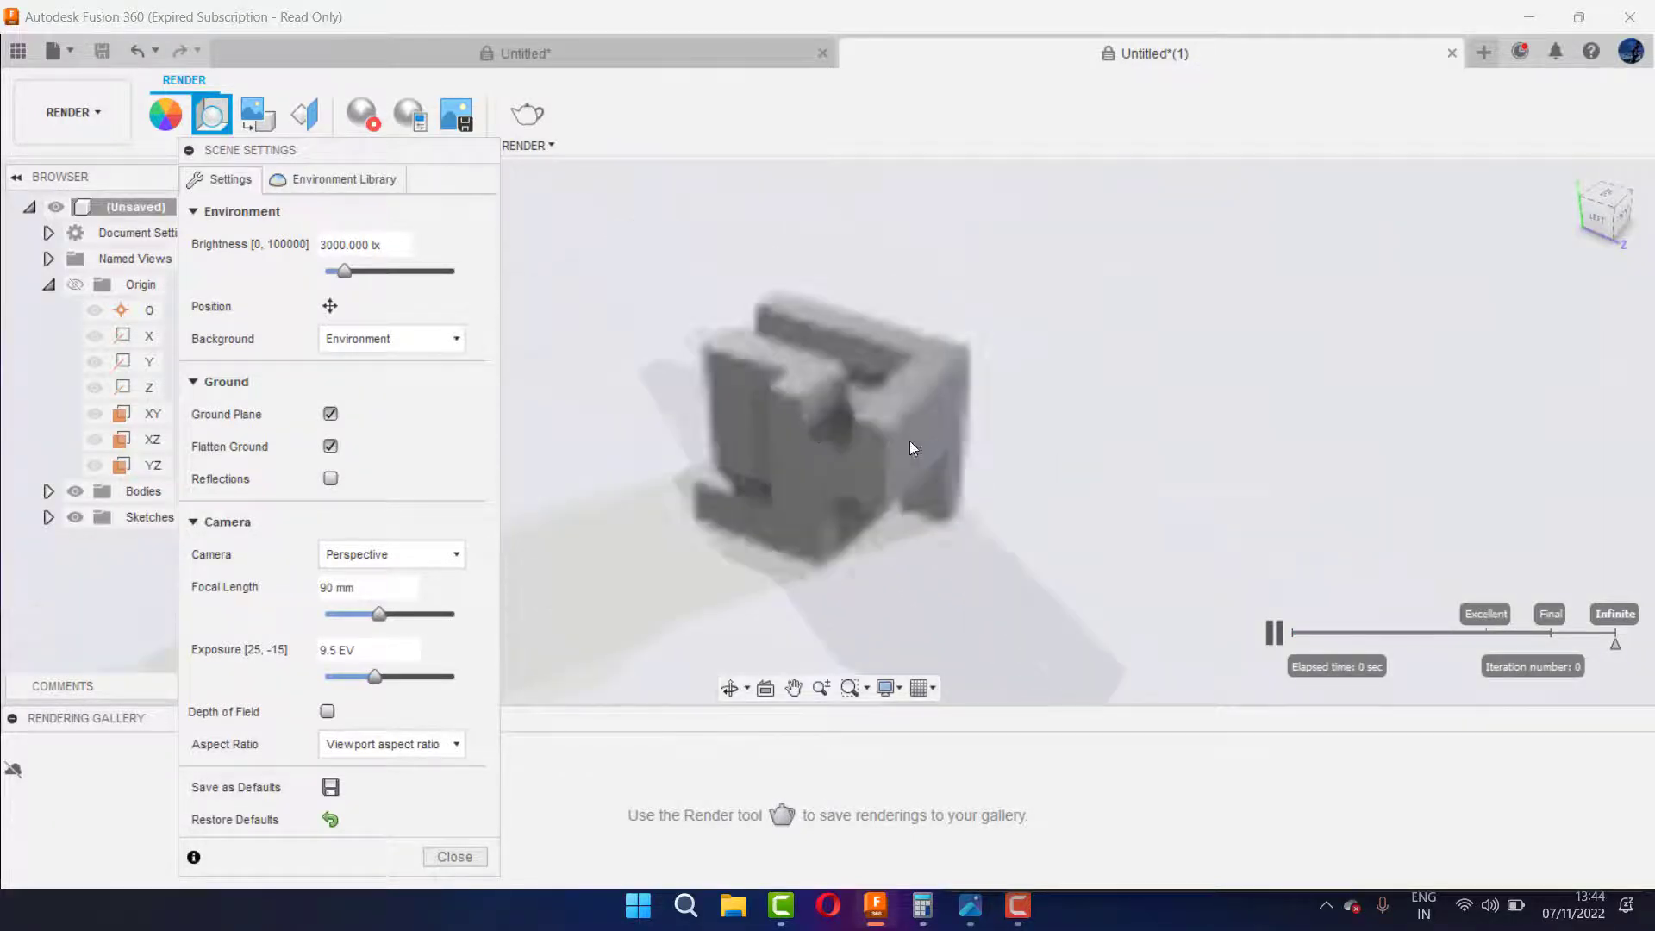
mouse_move(909, 442)
middle_mouse_down("shift")
mouse_move(789, 436)
mouse_move(833, 426)
middle_mouse_up("shift")
scroll(1121, 362, "up", 3)
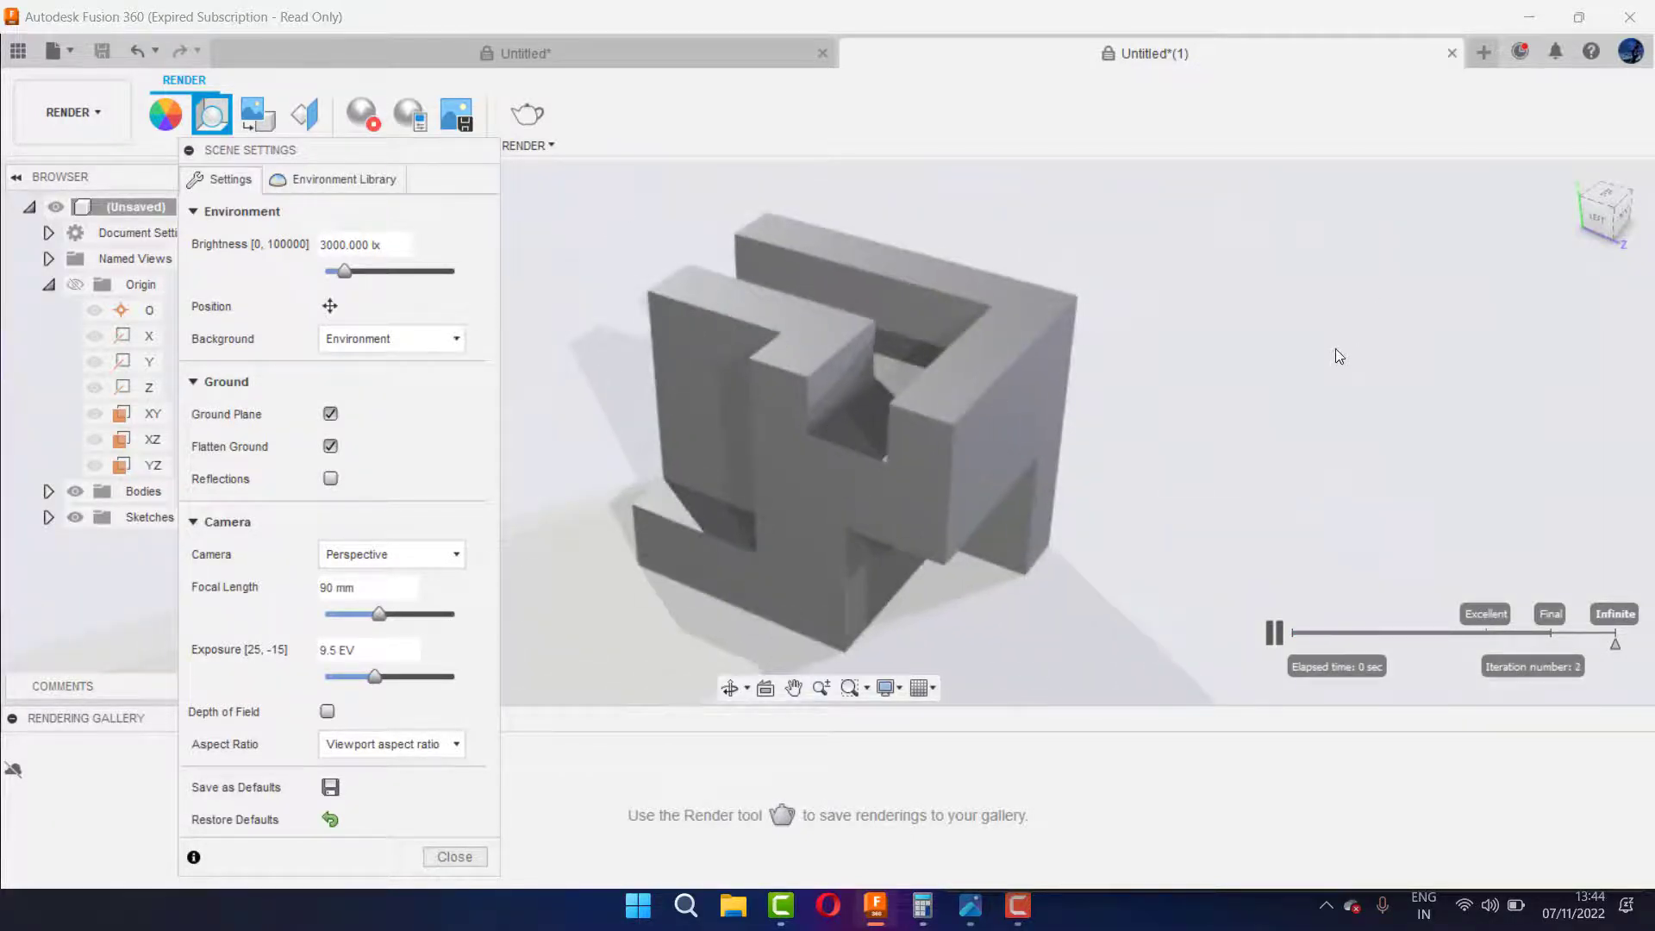
scroll(1339, 356, "up", 1)
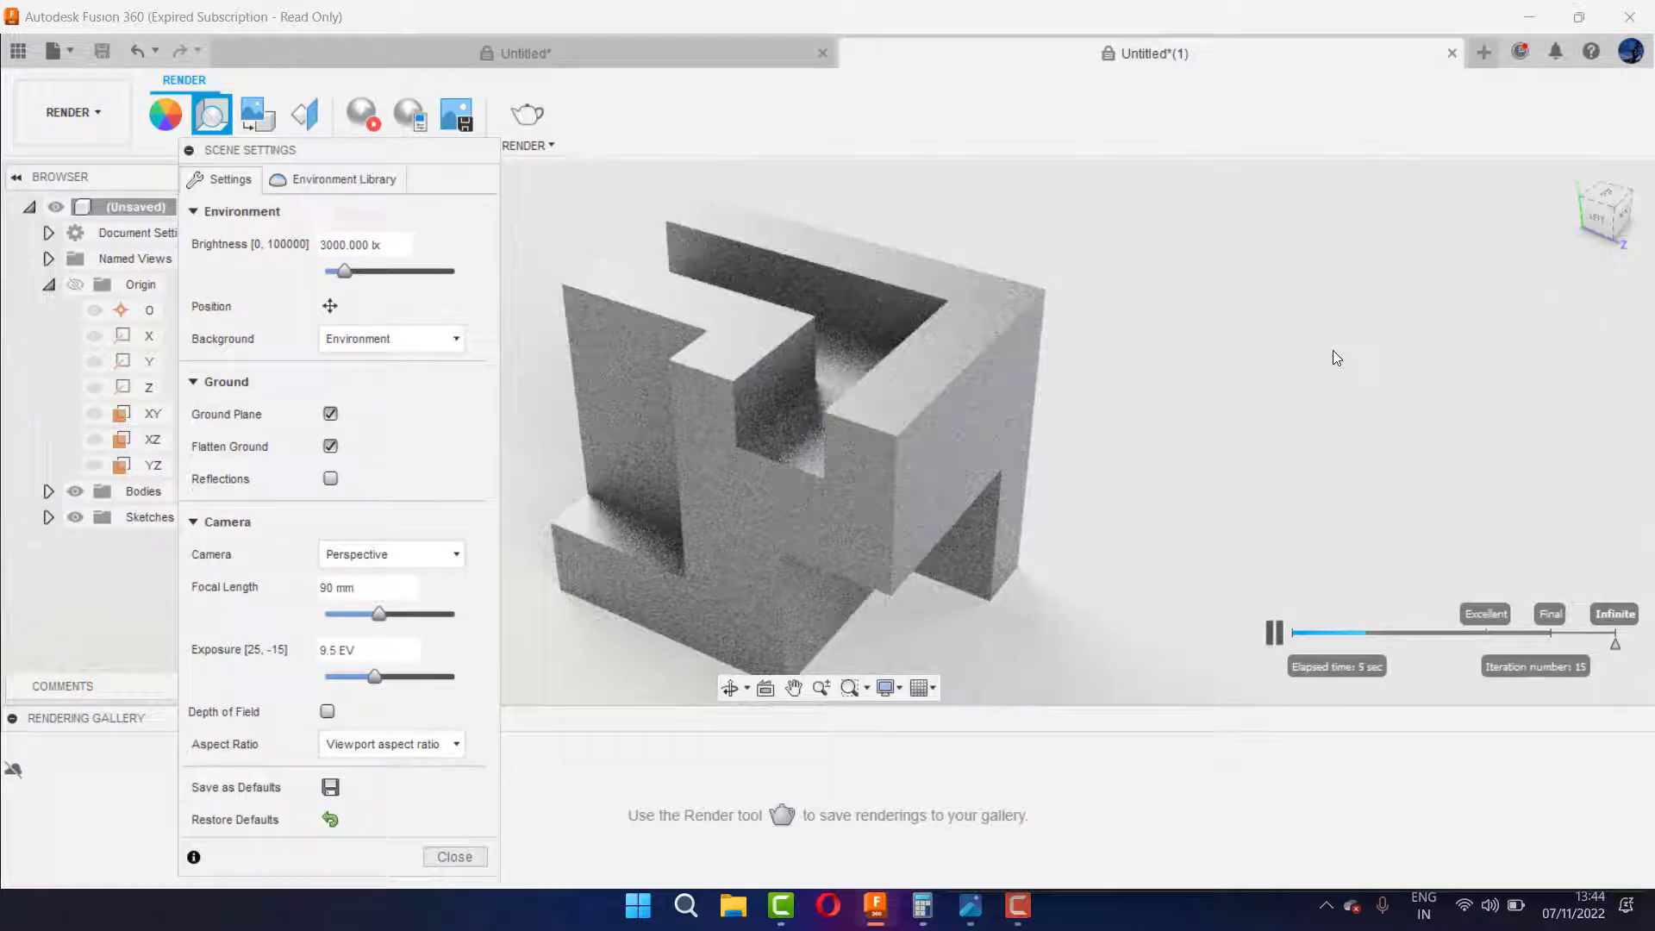
left_click(967, 907)
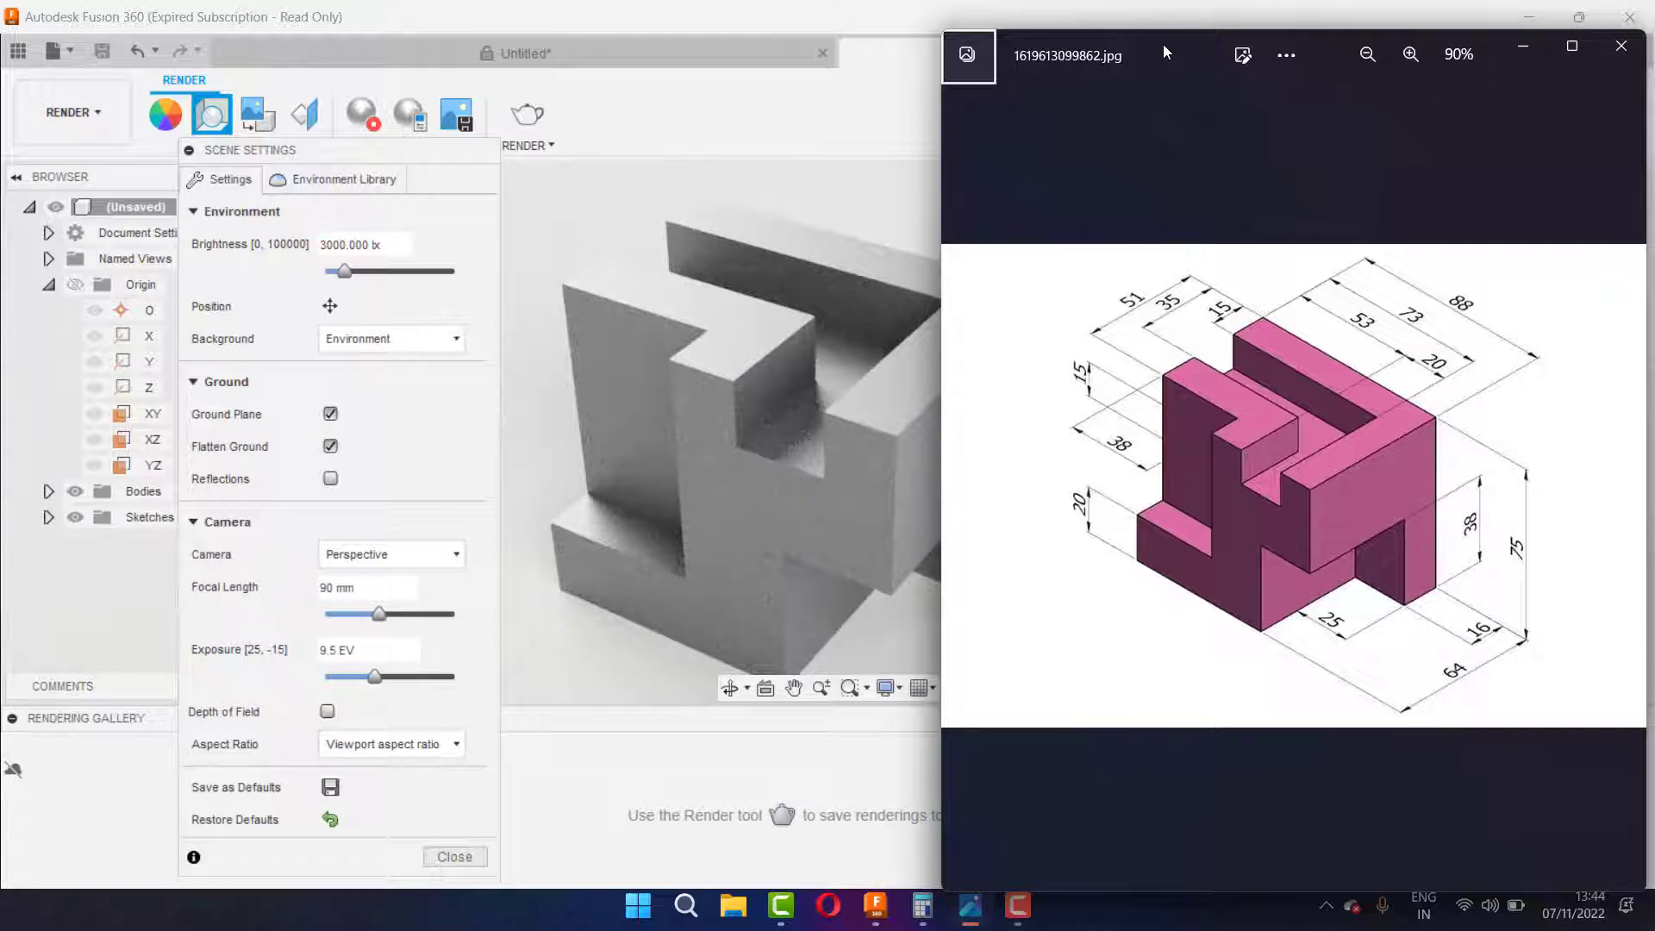
Step: Shift the reference drawing window slightly to the right beside the render
mouse_move(1162, 52)
left_mouse_down()
mouse_move(1264, 47)
mouse_move(1208, 12)
left_mouse_up()
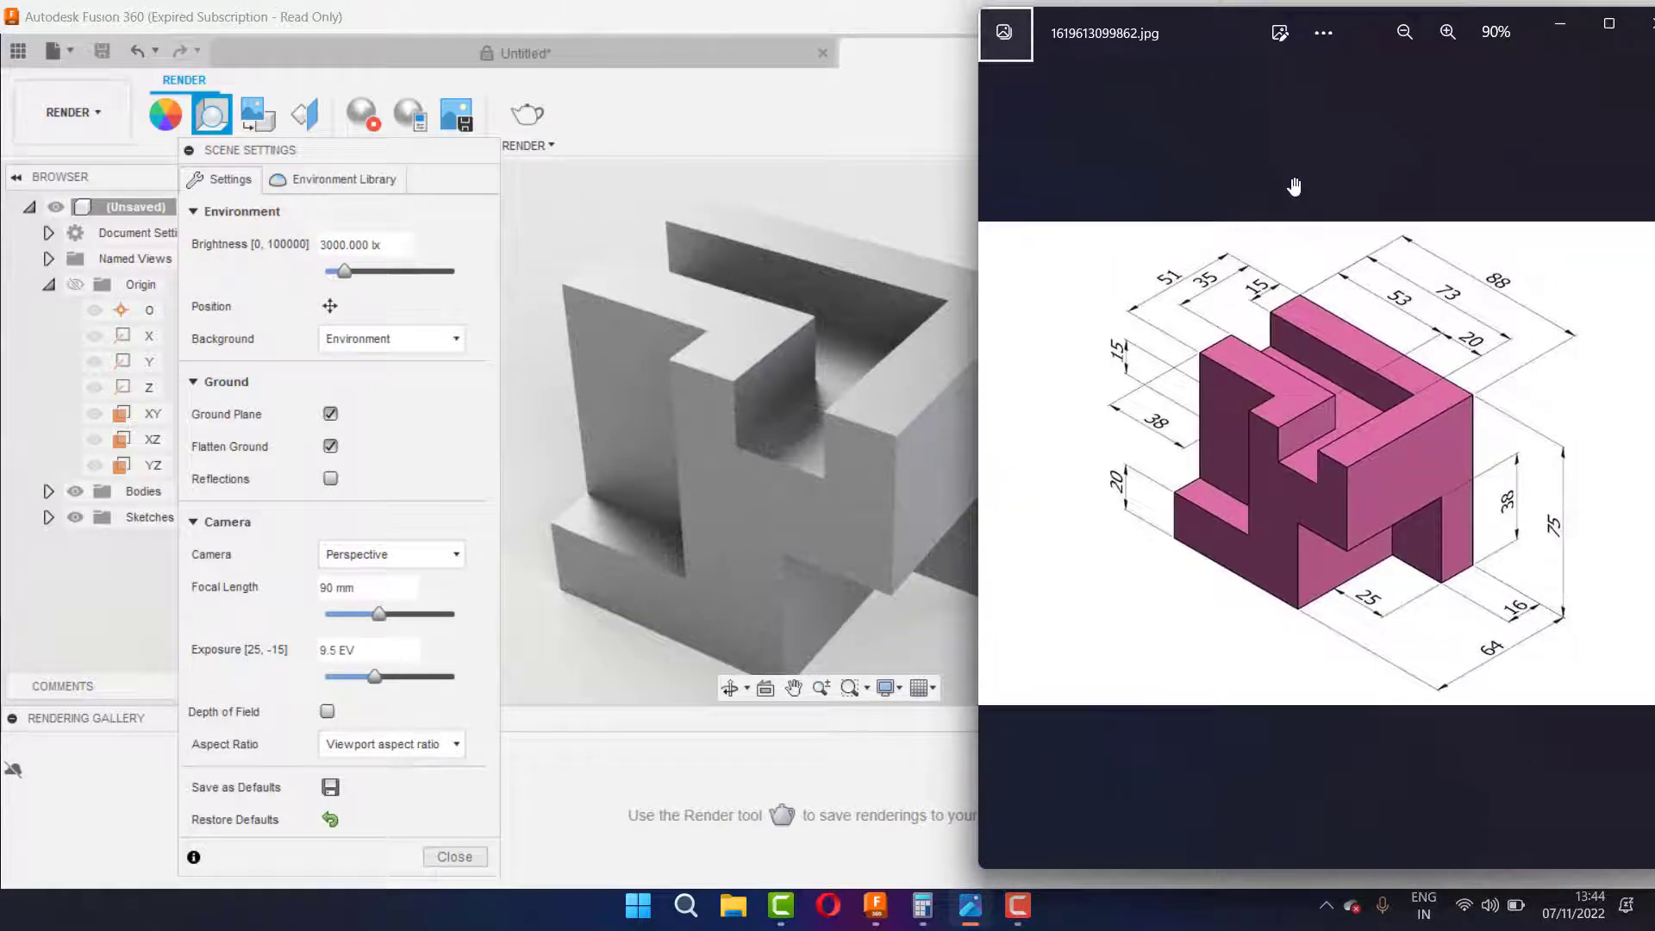